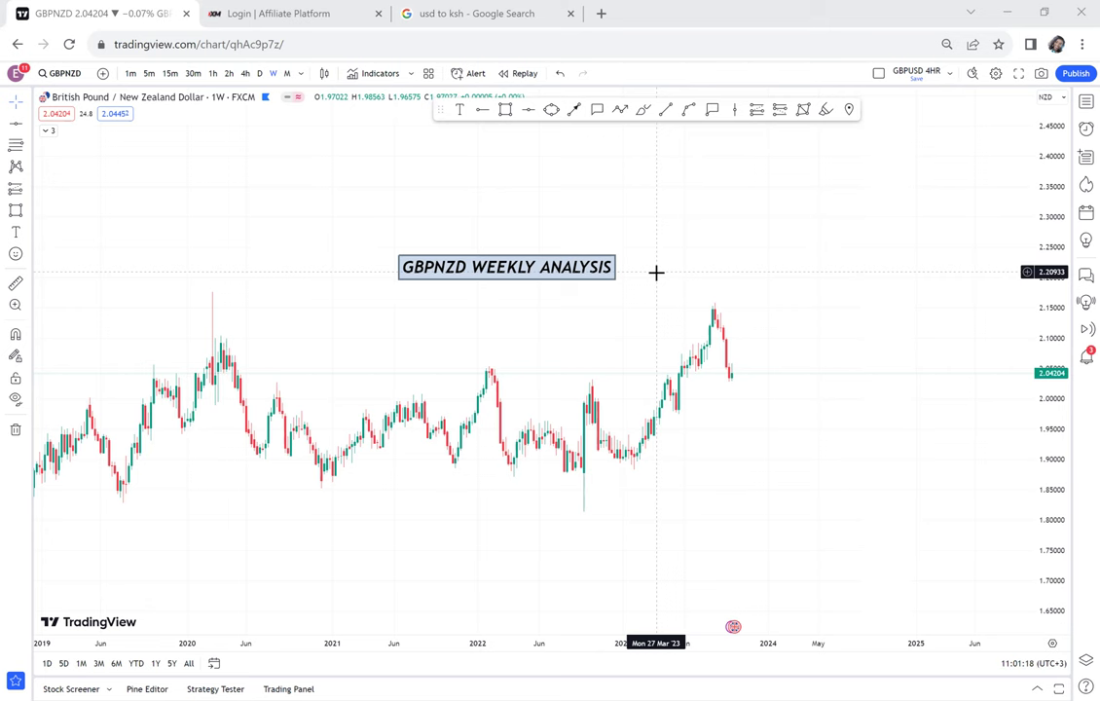
# Draw horizontal rays at the 2023 swing high, about 2.16190, and at the late-2022 low, about 1.81376.
pyautogui.moveTo(752, 368); pyautogui.dragTo(704, 339)
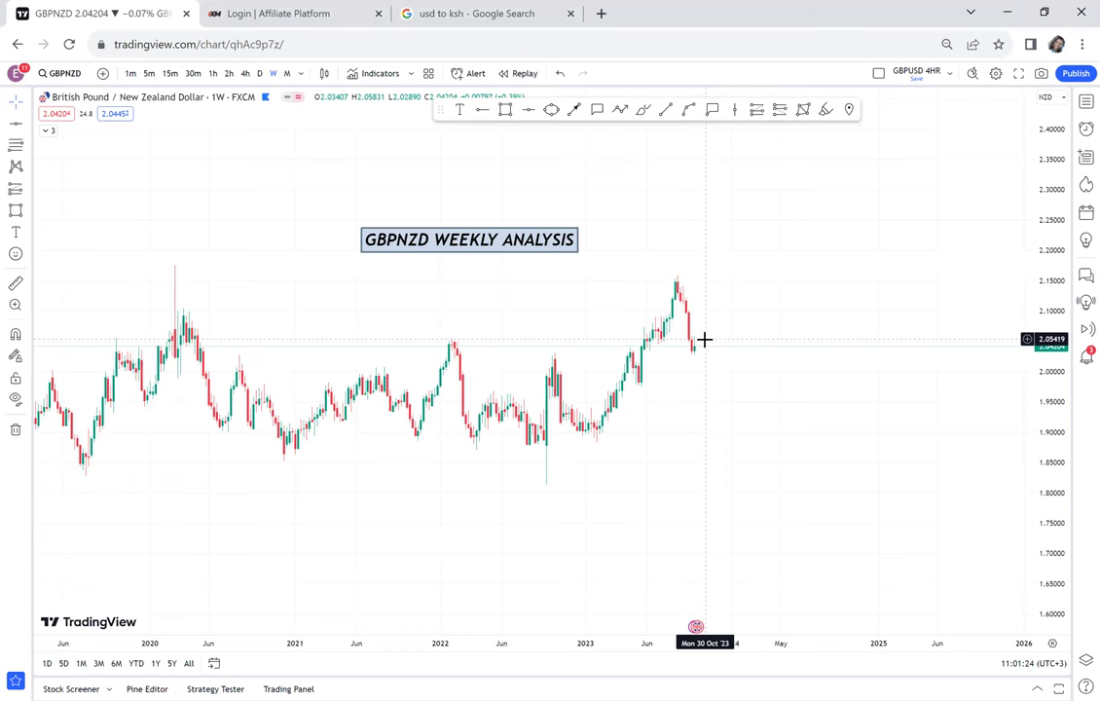
pyautogui.scroll(1, 729, 316)
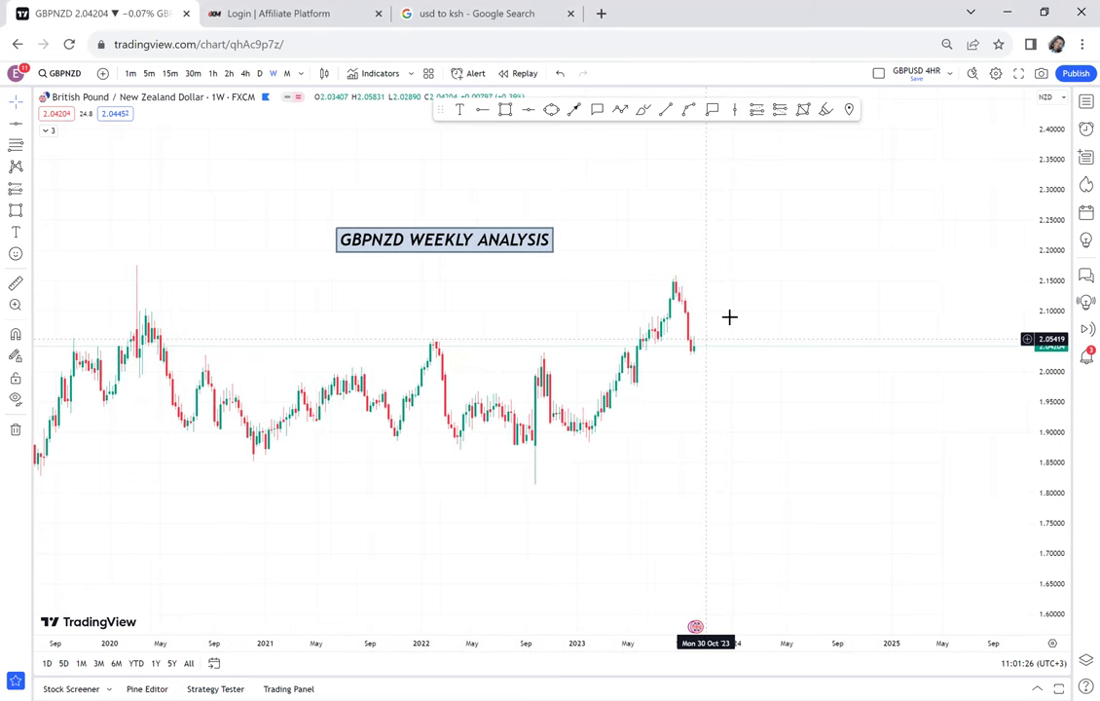
pyautogui.scroll(2, 814, 228)
pyautogui.moveTo(1034, 485); pyautogui.dragTo(1014, 343)
pyautogui.moveTo(855, 348); pyautogui.dragTo(725, 326)
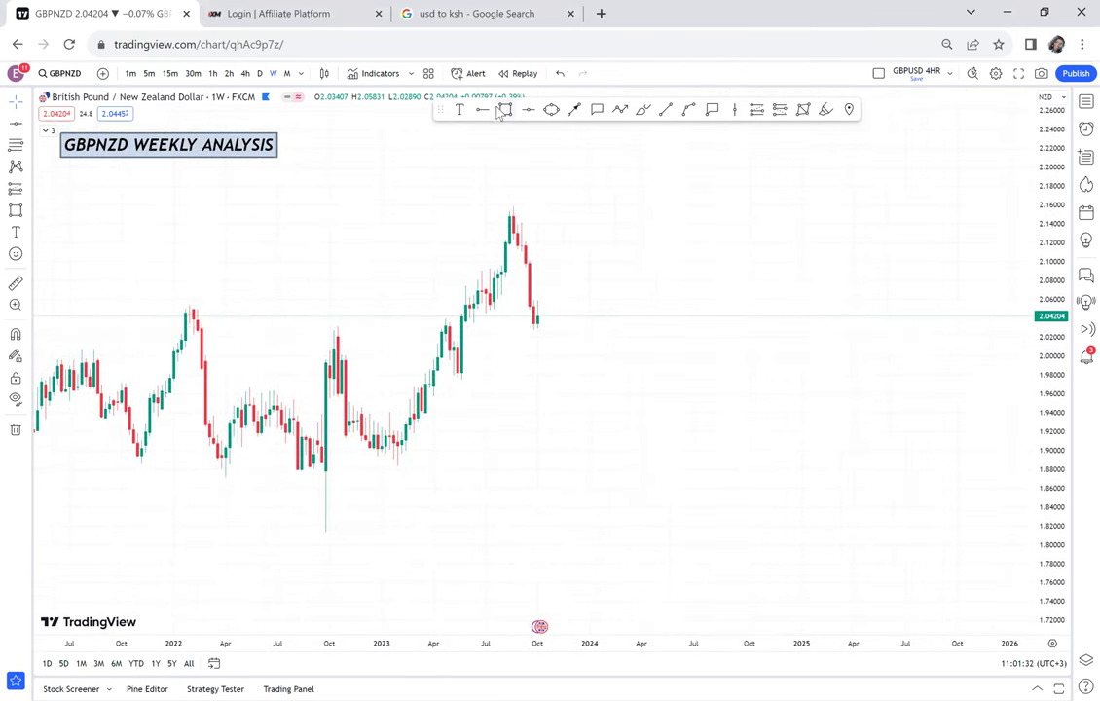
pyautogui.click(401, 203)
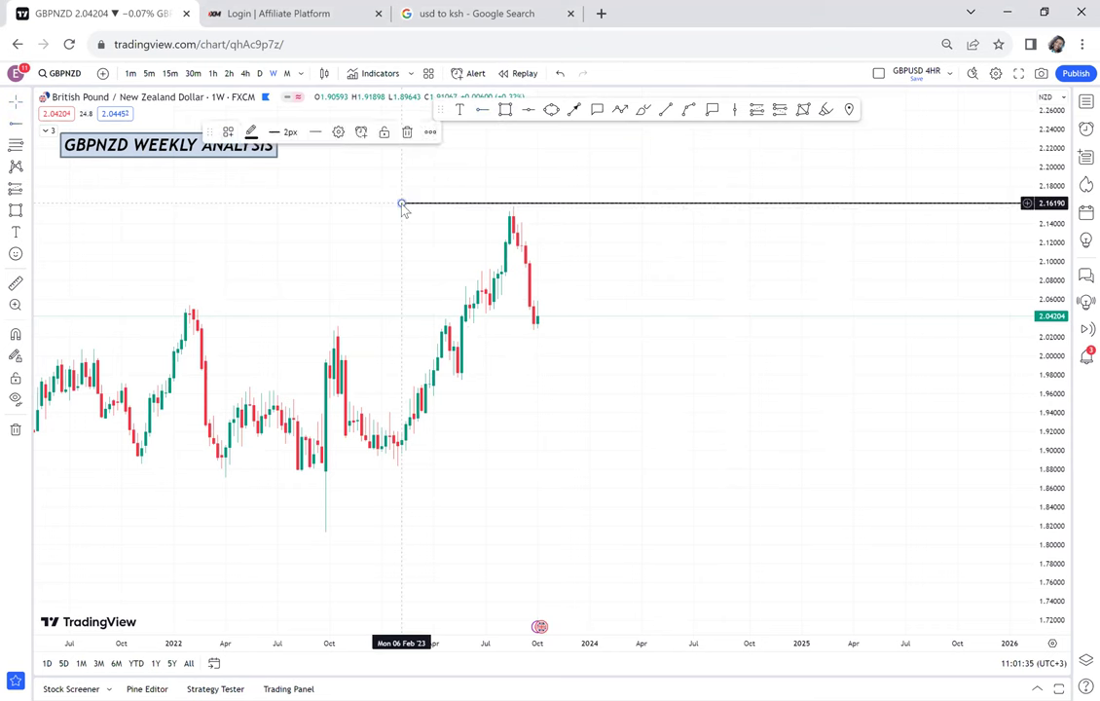
pyautogui.click(483, 113)
pyautogui.click(250, 530)
pyautogui.moveTo(243, 533); pyautogui.dragTo(226, 532)
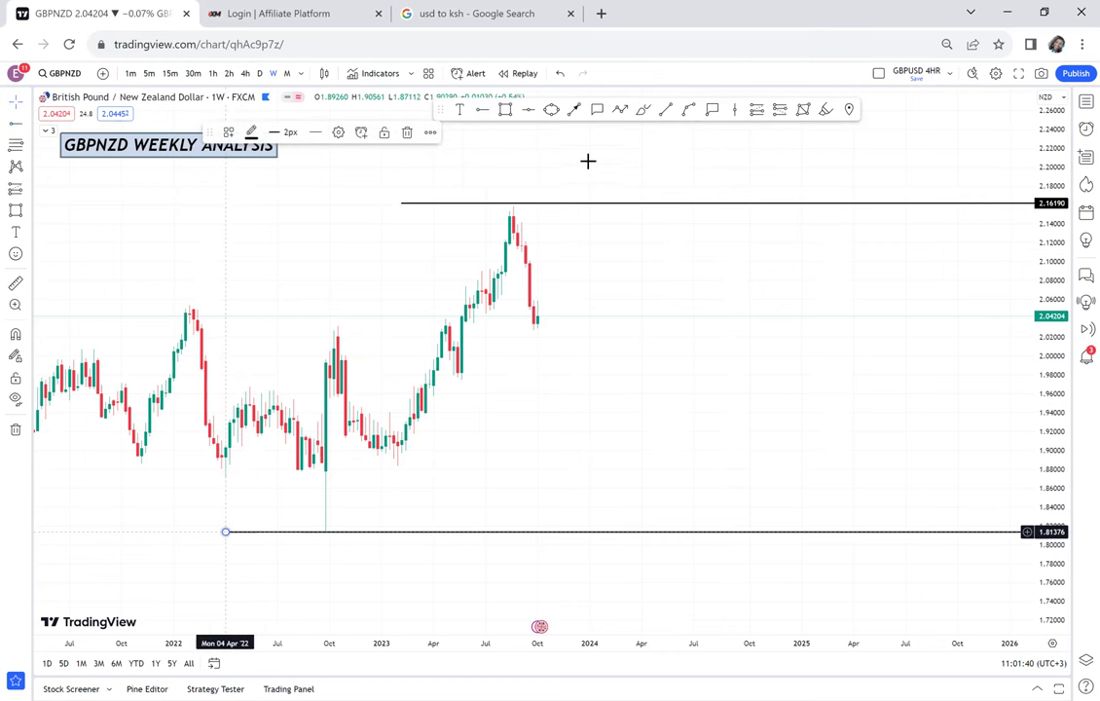
# Trace the swings with the Path tool from the late-2022 low to the 2023 high, ending below the latest candle at about 2.00987.
pyautogui.click(620, 109)
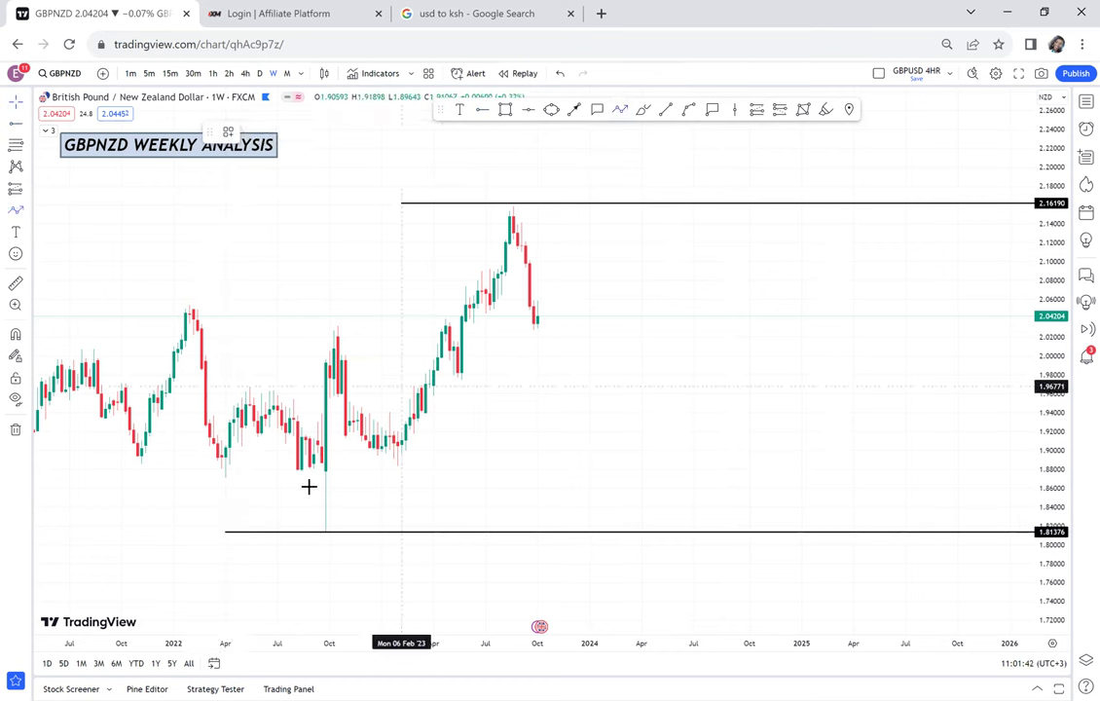
pyautogui.click(322, 530)
pyautogui.click(334, 333)
pyautogui.click(393, 453)
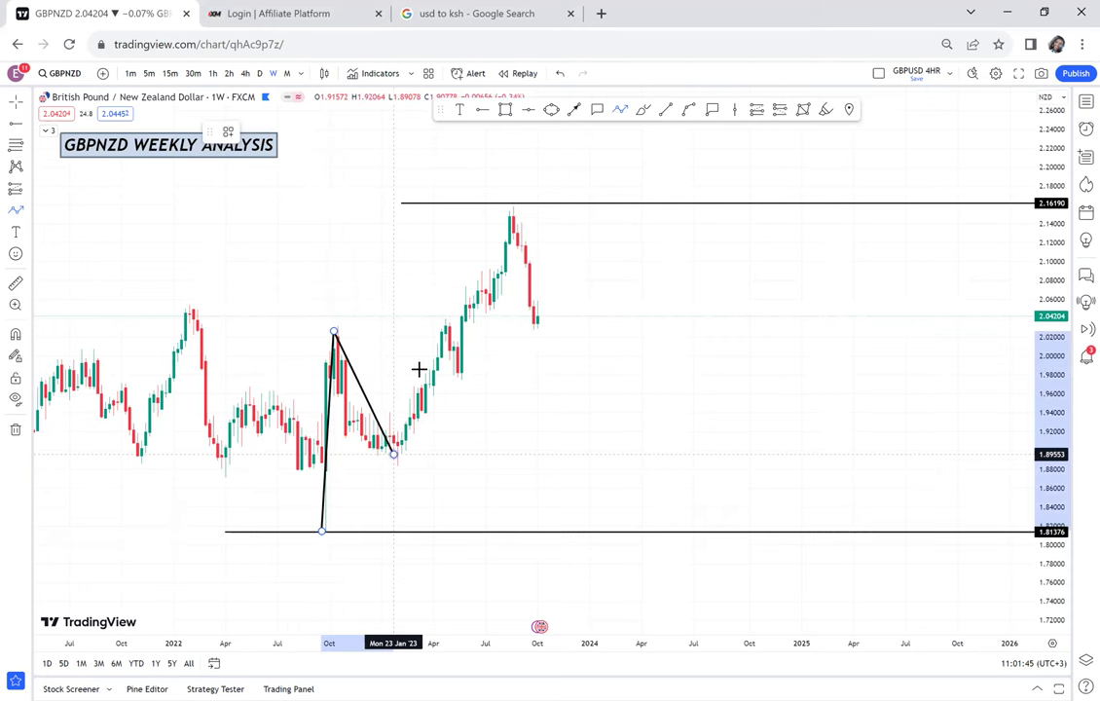
pyautogui.click(437, 318)
pyautogui.click(466, 375)
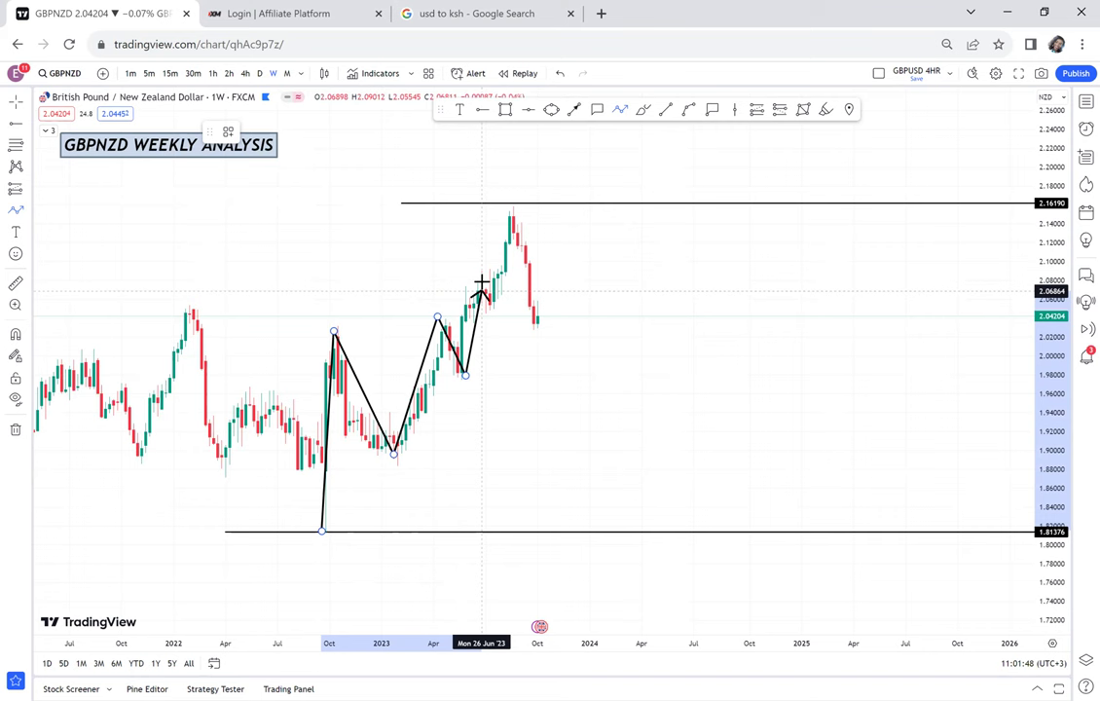
pyautogui.click(485, 263)
pyautogui.click(497, 304)
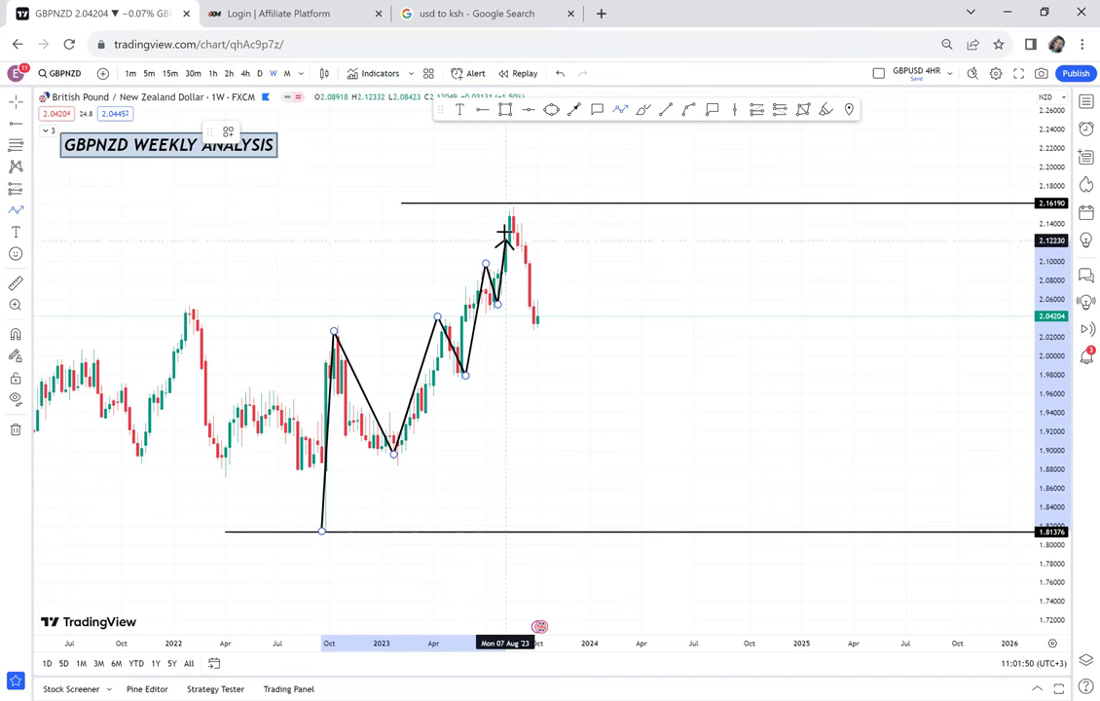
pyautogui.click(513, 203)
pyautogui.click(526, 287)
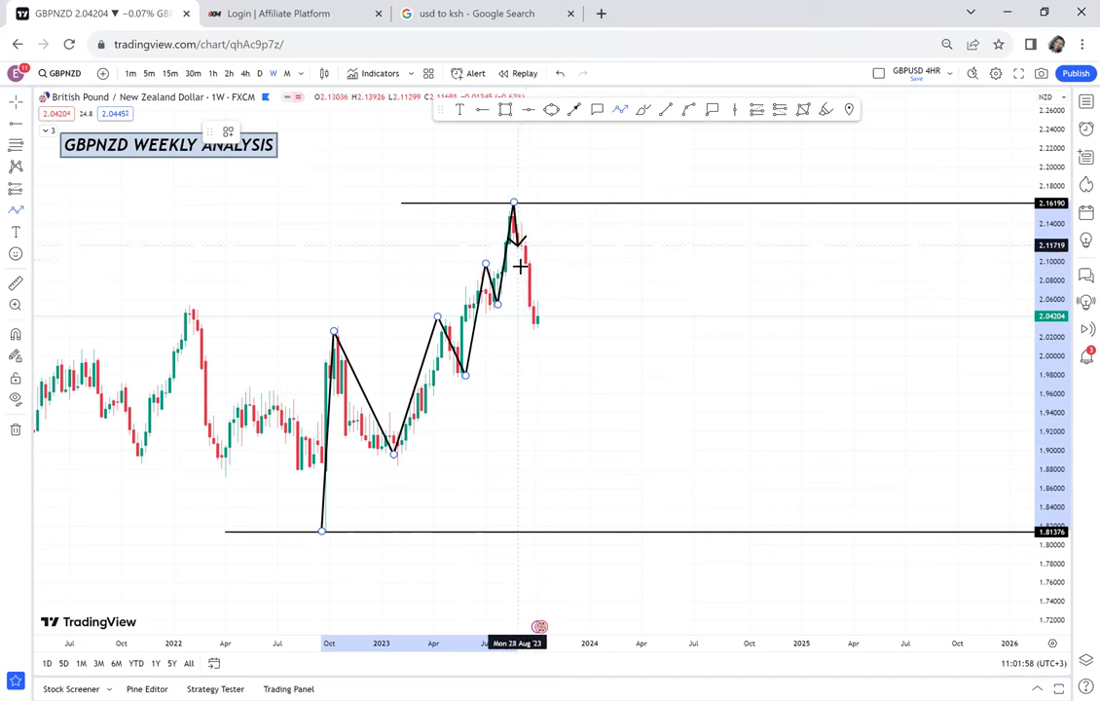
pyautogui.doubleClick(538, 346)
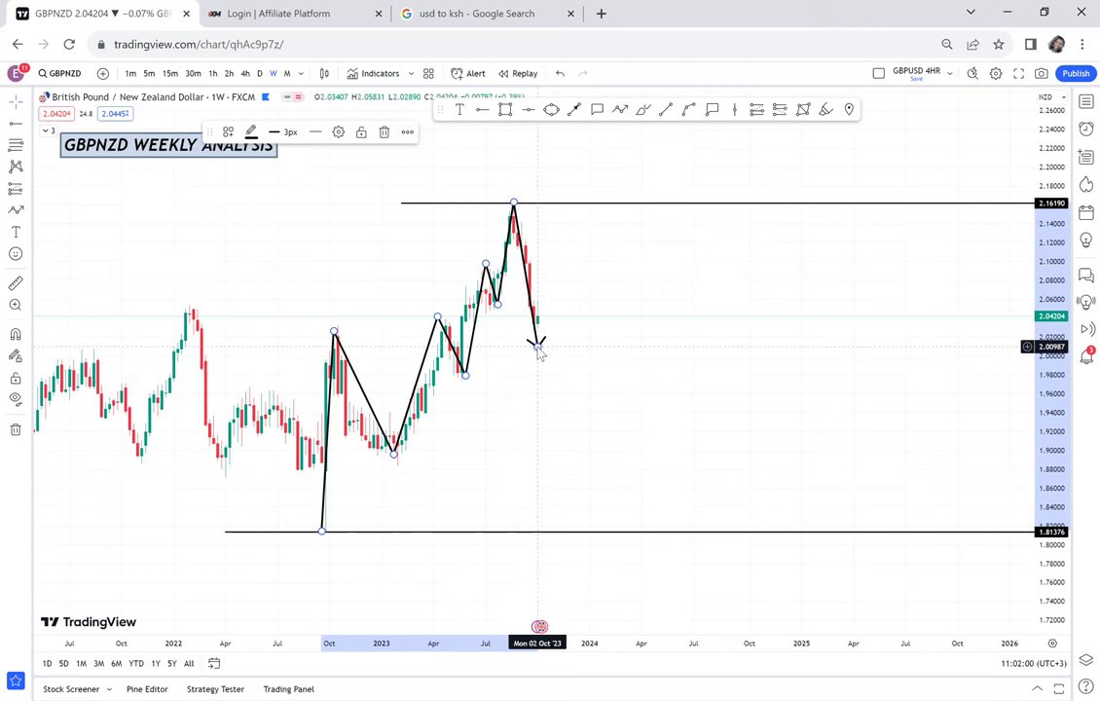
# Add a callout reading "CHANGE OF CHARACTER" that points to the drop just after the 2023 high.
pyautogui.moveTo(612, 266); pyautogui.dragTo(541, 280)
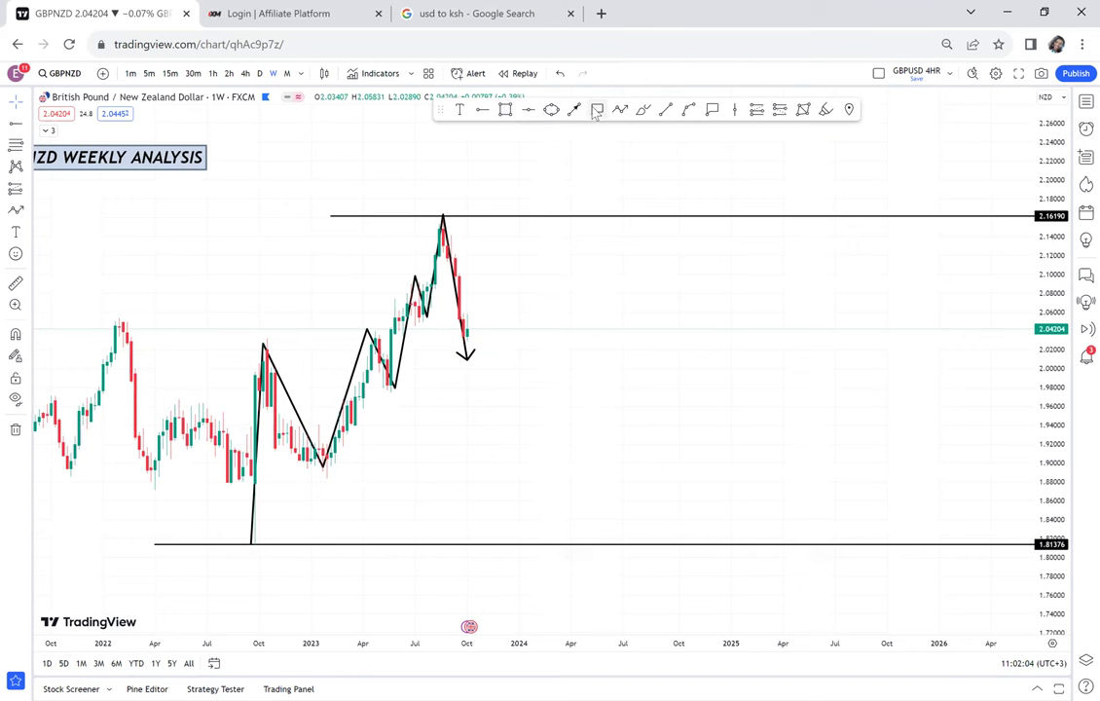
pyautogui.click(597, 113)
pyautogui.moveTo(448, 229); pyautogui.dragTo(562, 255)
pyautogui.write('CHANGE OF ')
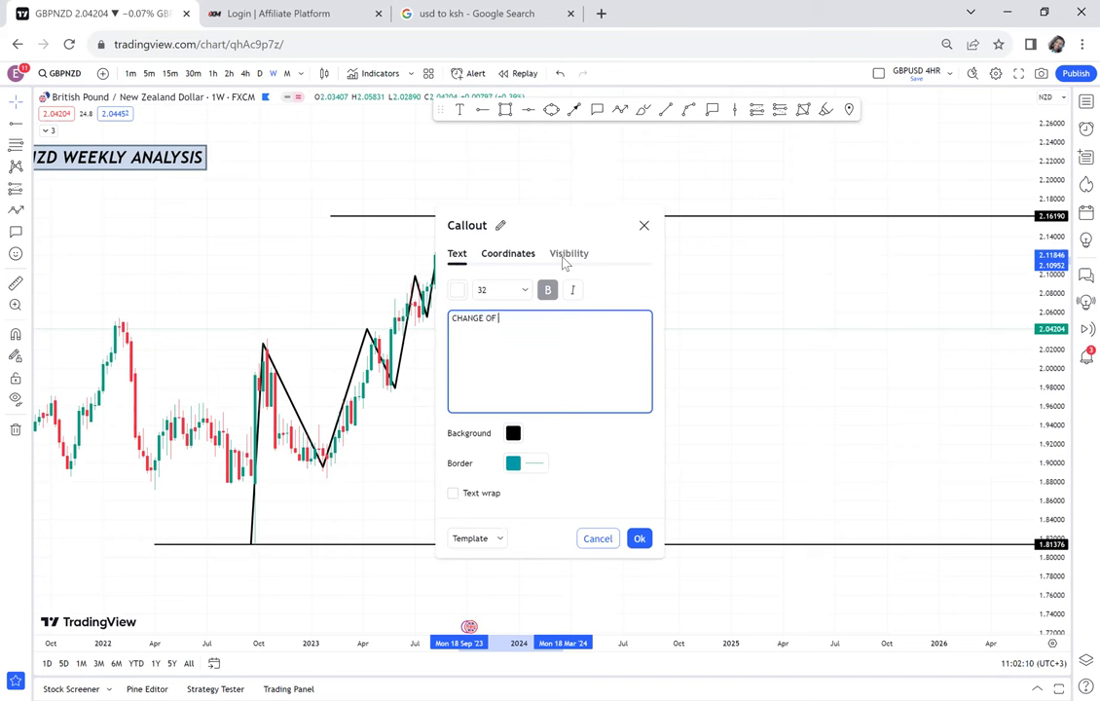
pyautogui.write('CHARACTER')
pyautogui.click(764, 337)
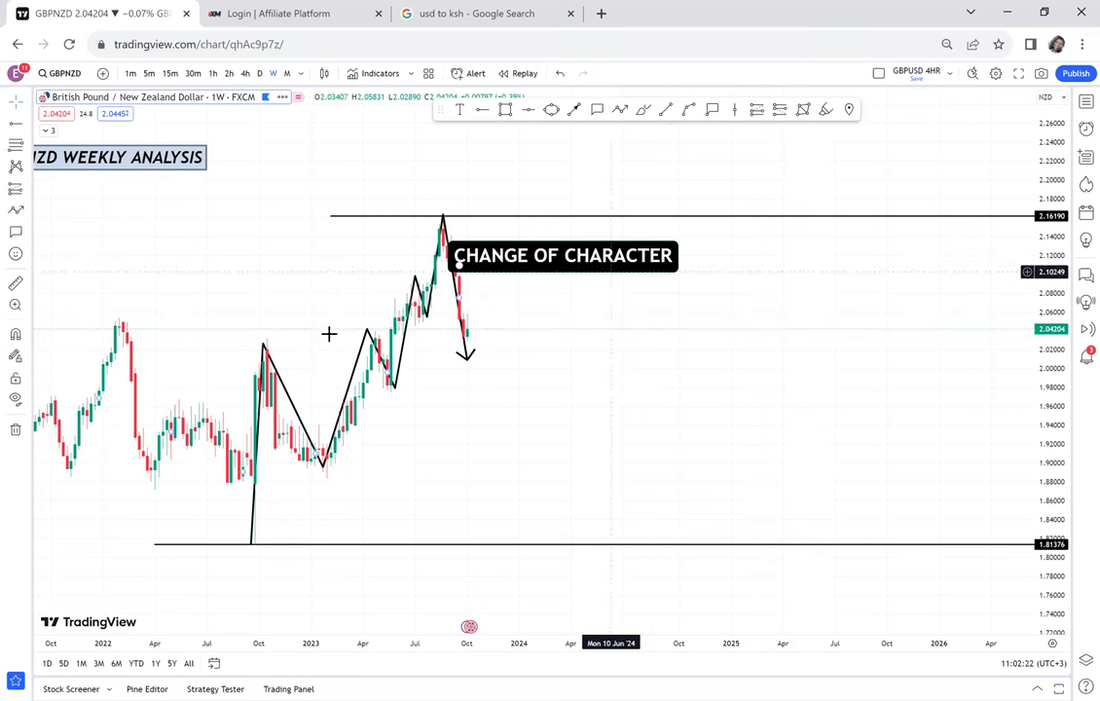
# Remove all drawings from the chart, keeping the indicators, and place a horizontal ray at the 2023 high, about 2.15743.
pyautogui.click(15, 431)
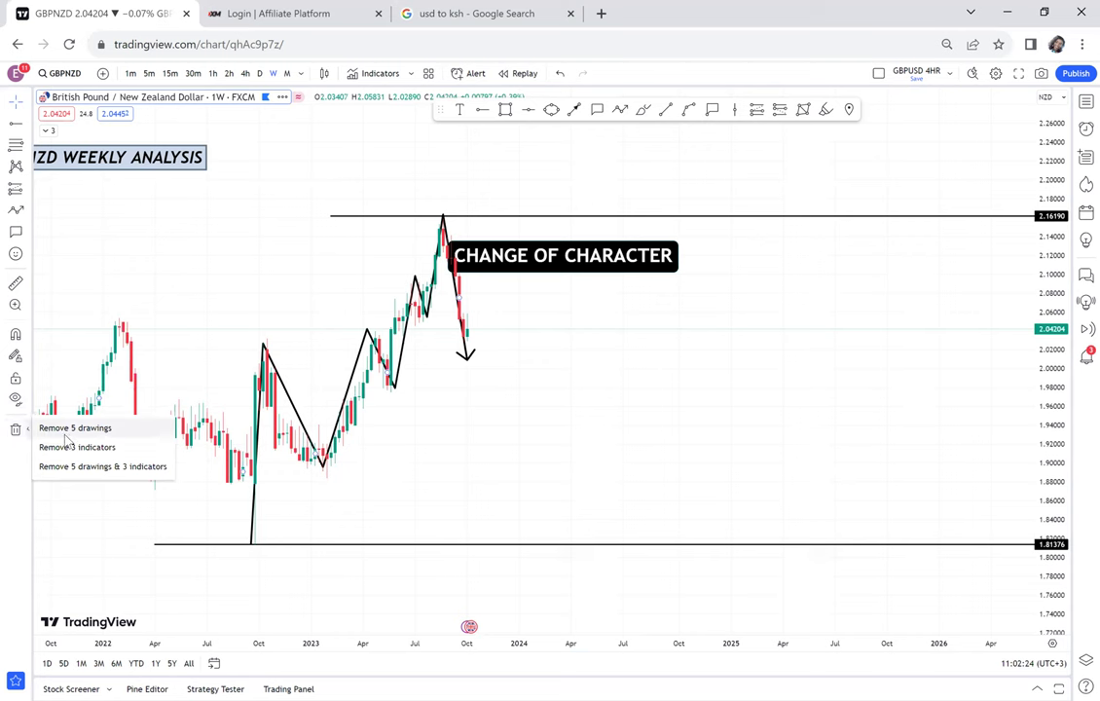
pyautogui.click(67, 435)
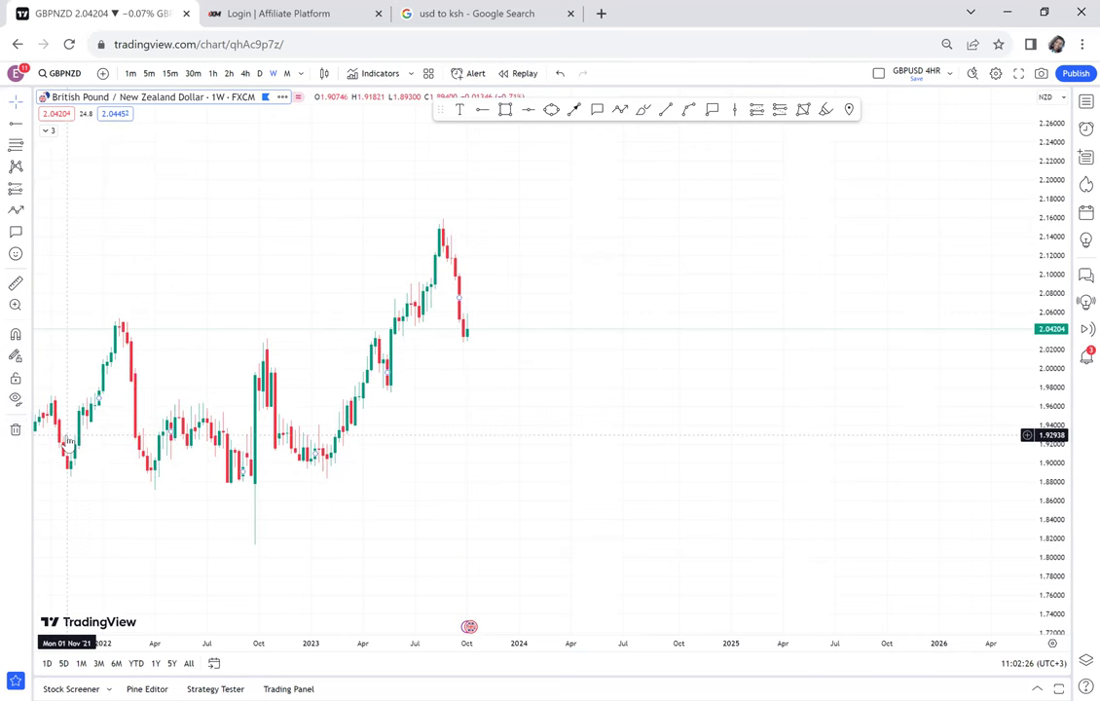
pyautogui.scroll(2, 540, 256)
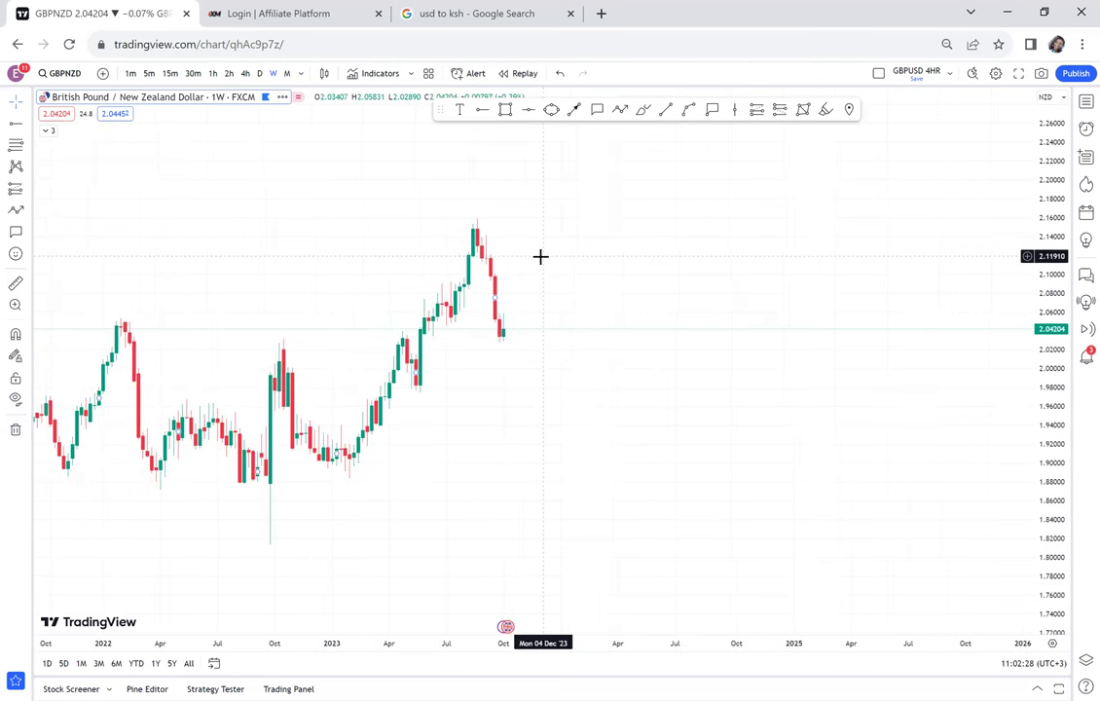
pyautogui.scroll(2, 447, 195)
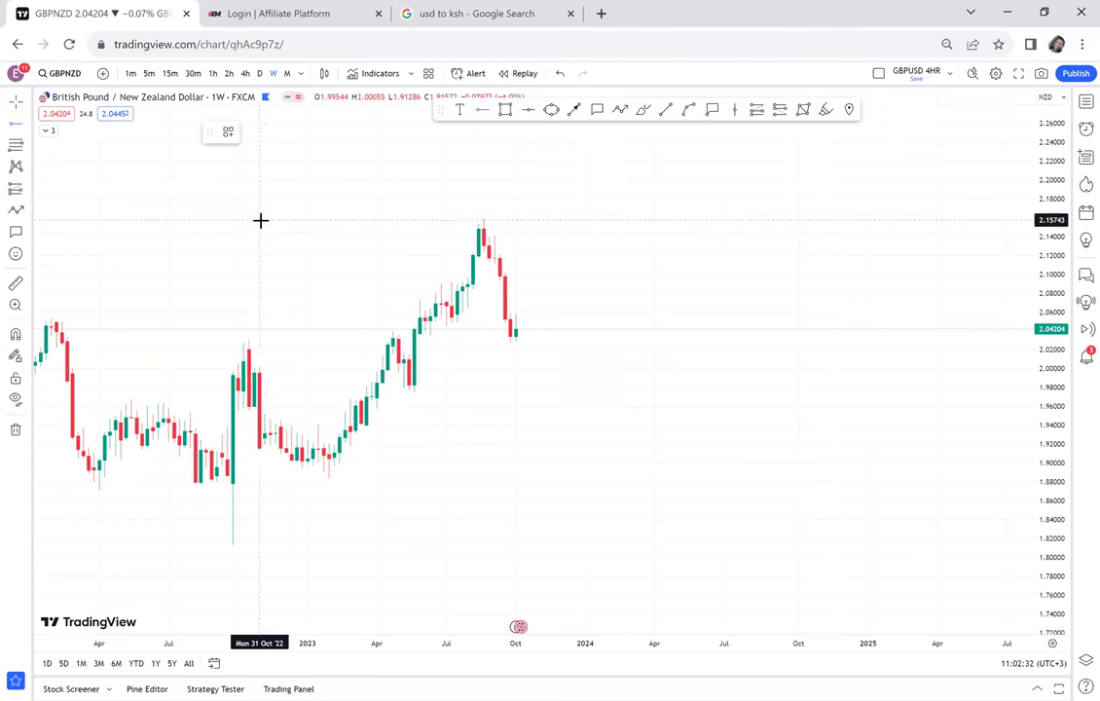
pyautogui.click(260, 220)
# Add the text label "HIGHEST POINT" above the ray at the 2023 high.
pyautogui.click(457, 111)
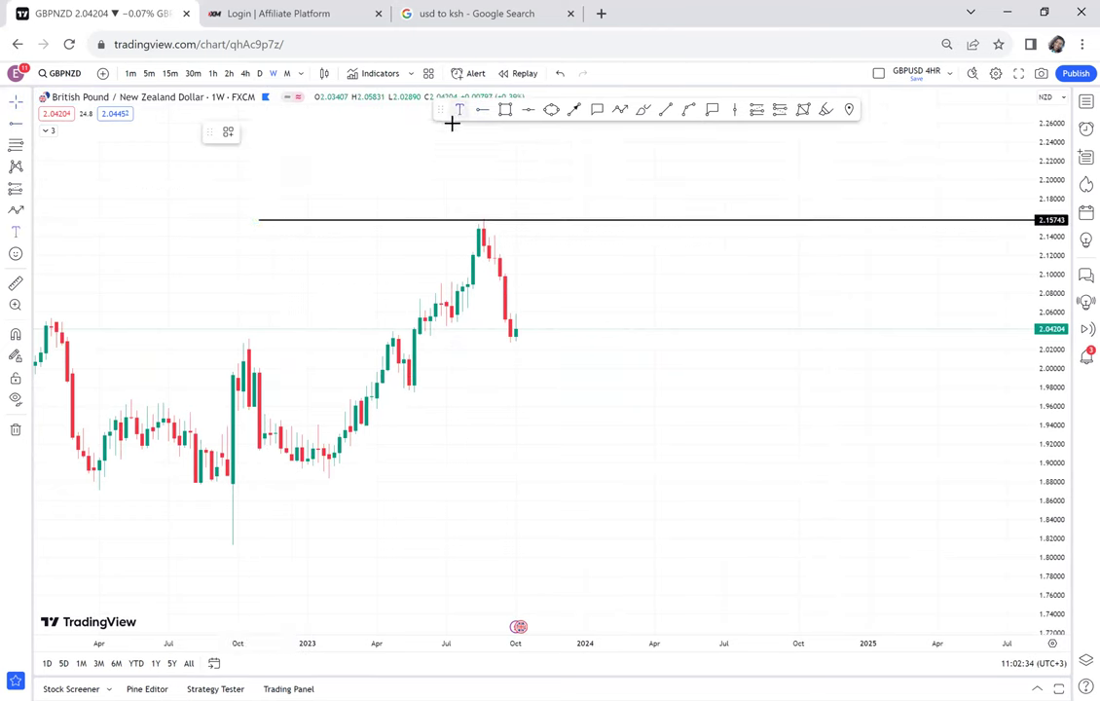
pyautogui.click(417, 204)
pyautogui.write('Hi')
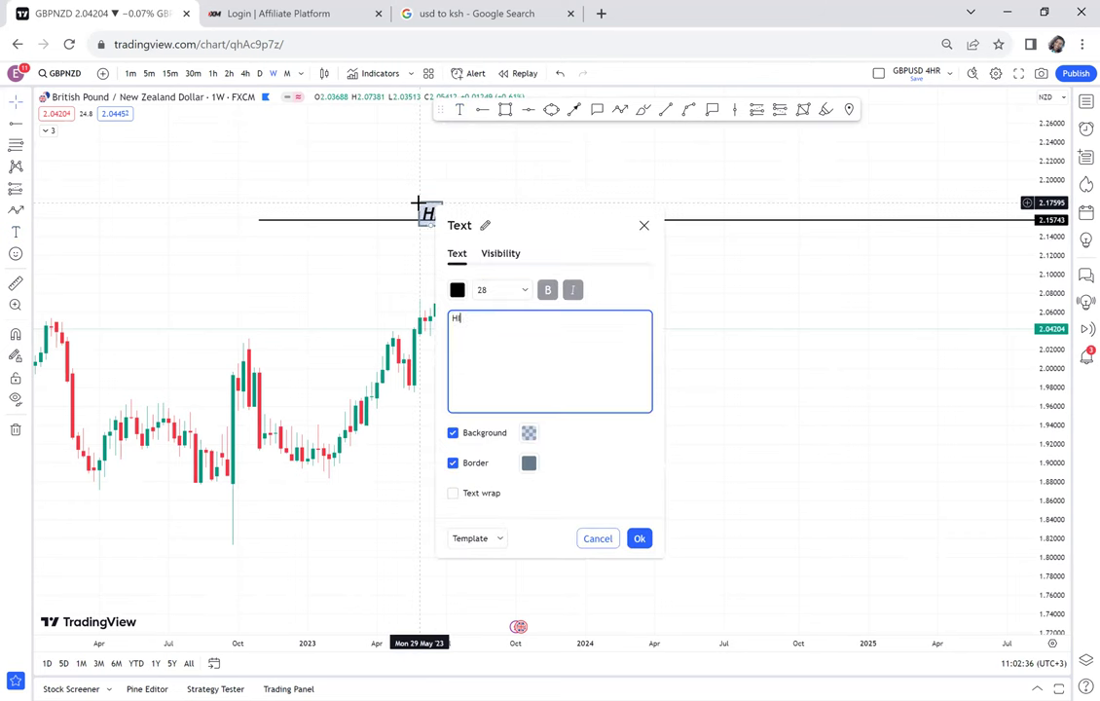
pyautogui.write('GHEST POINT')
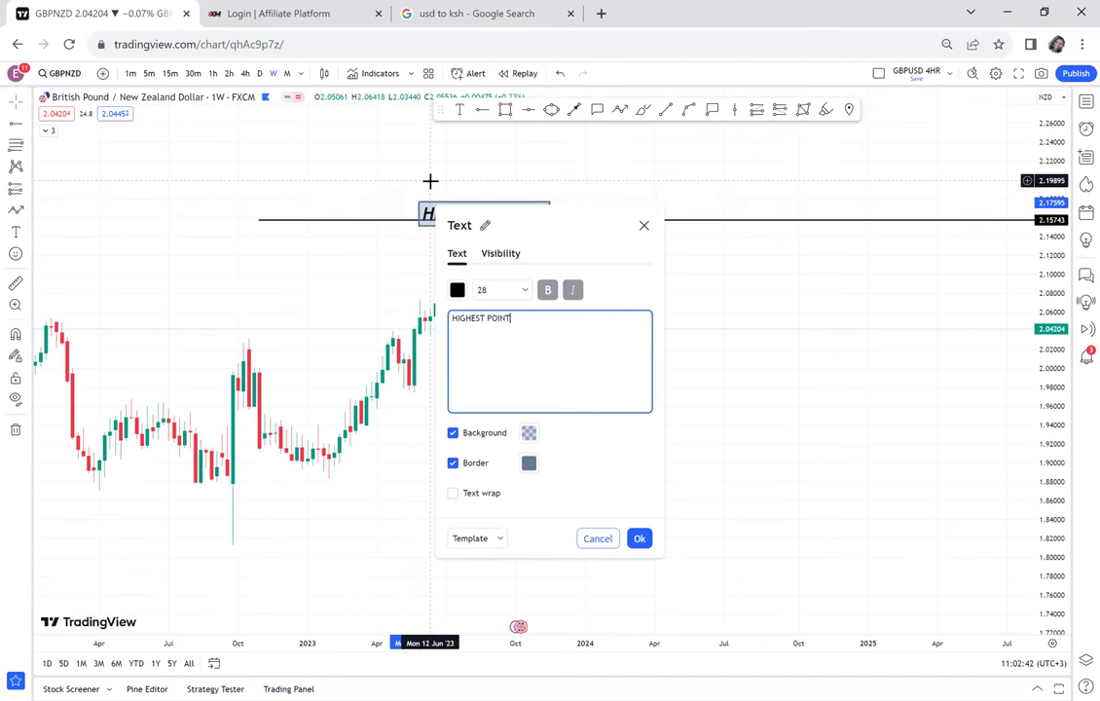
pyautogui.click(641, 535)
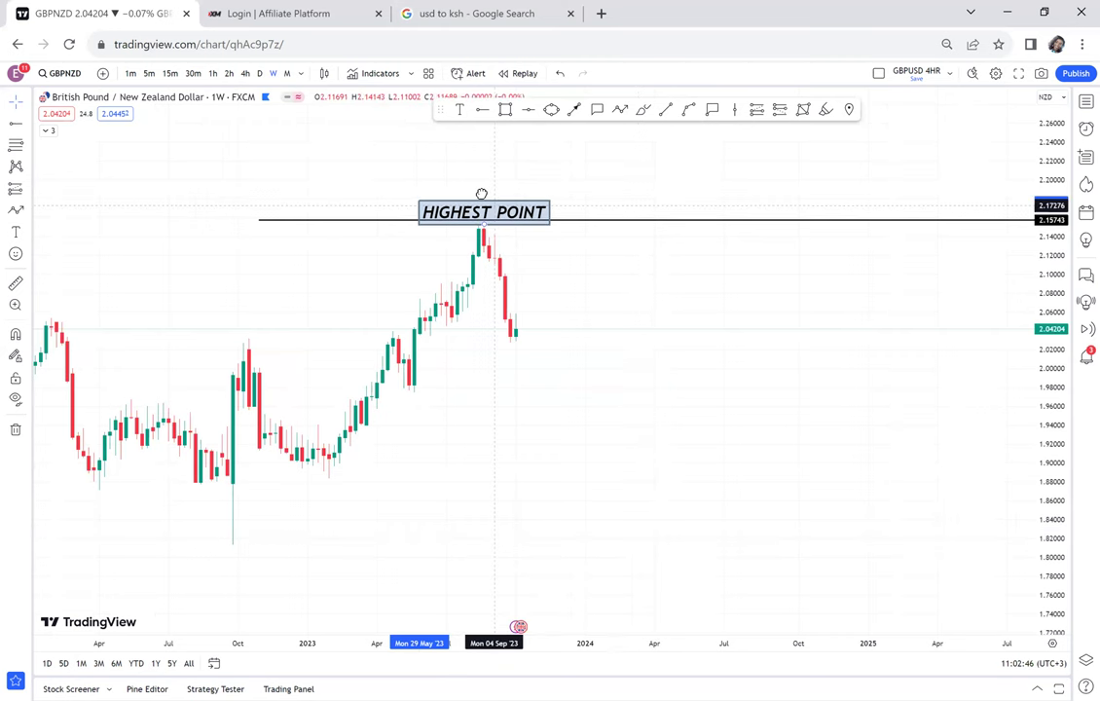
pyautogui.click(481, 194)
# Draw a horizontal line across the spring 2023 highs and the latest candles at about 2.03539, and colour it red.
pyautogui.scroll(1, 592, 314)
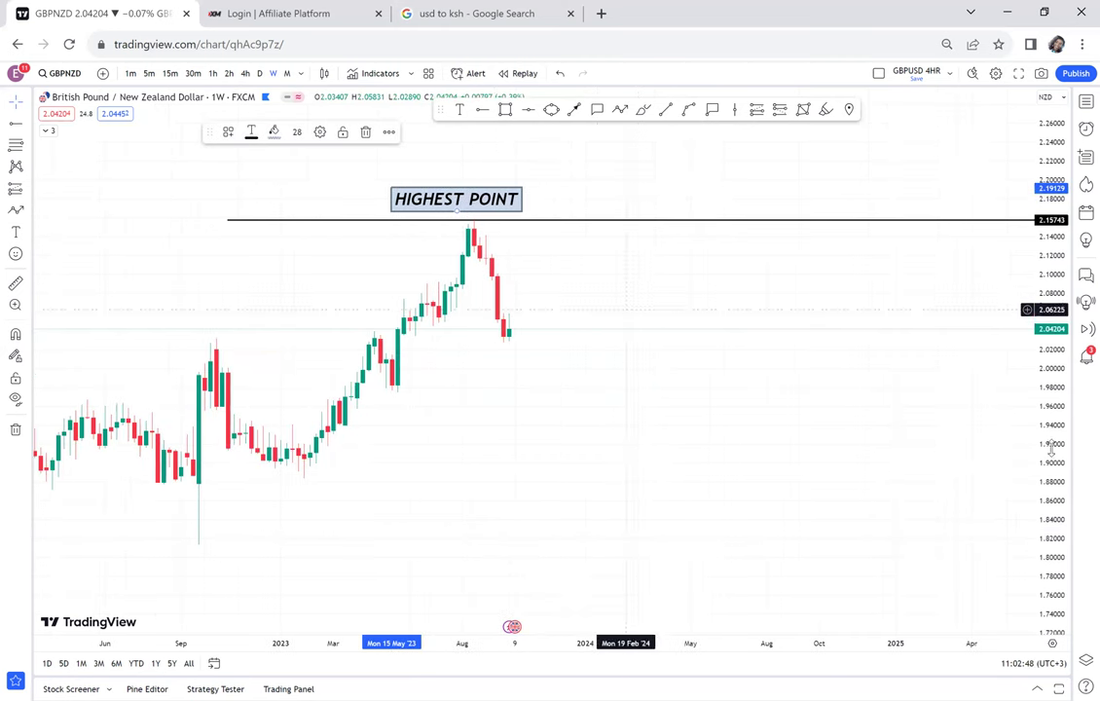
pyautogui.moveTo(1062, 459); pyautogui.dragTo(1041, 336)
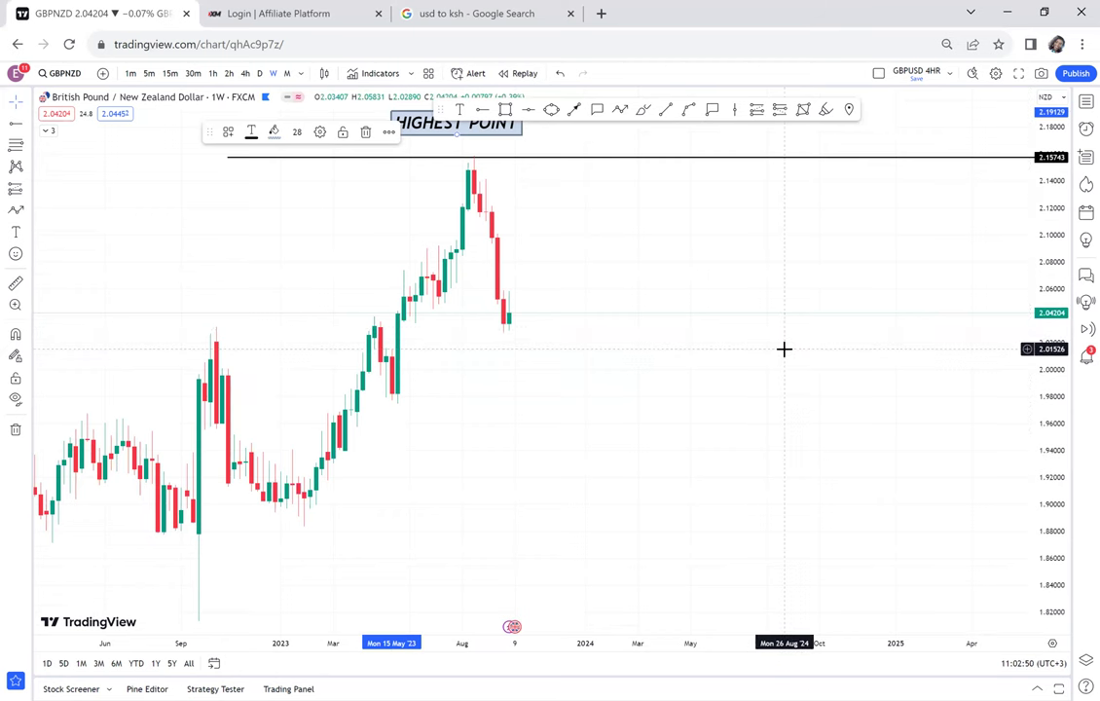
pyautogui.moveTo(881, 241); pyautogui.dragTo(948, 429)
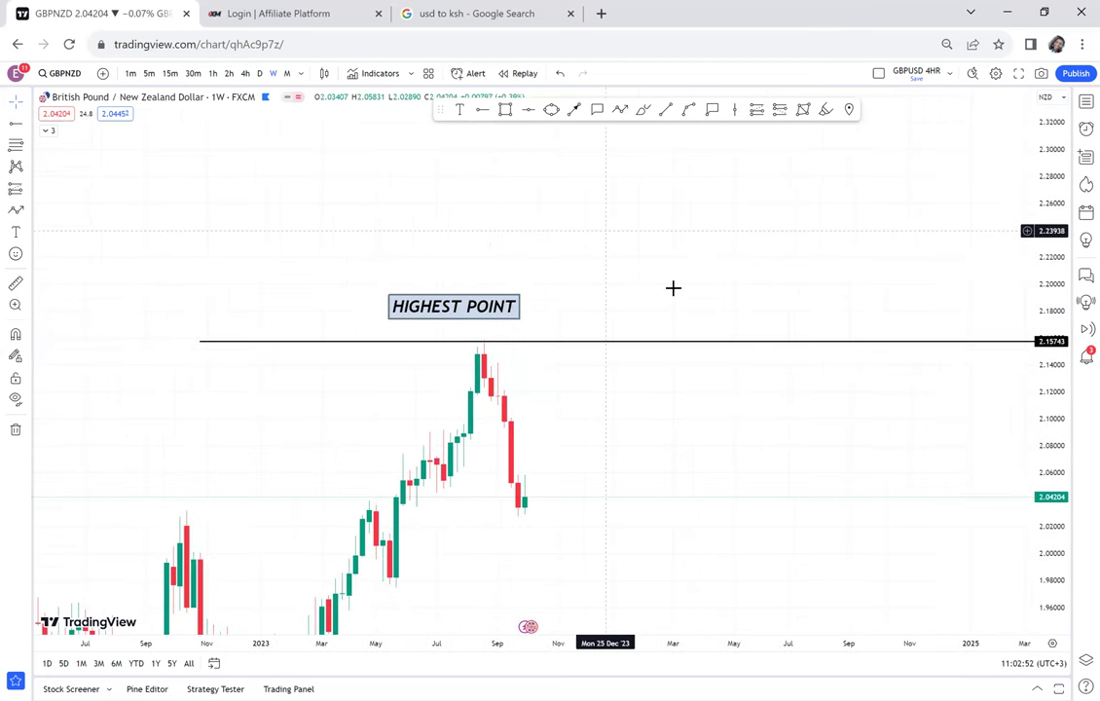
pyautogui.moveTo(666, 206)
pyautogui.mouseDown()
pyautogui.moveTo(695, 134)
pyautogui.moveTo(662, 103)
pyautogui.mouseUp()
pyautogui.click(529, 110)
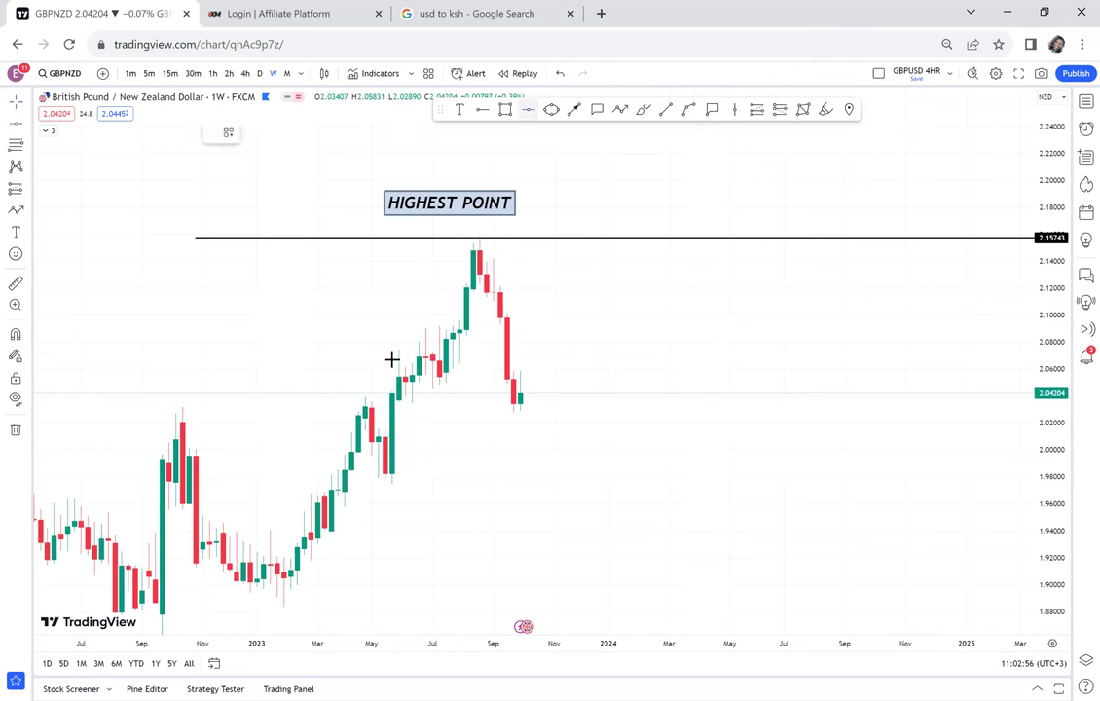
pyautogui.click(332, 399)
pyautogui.moveTo(334, 398); pyautogui.dragTo(339, 402)
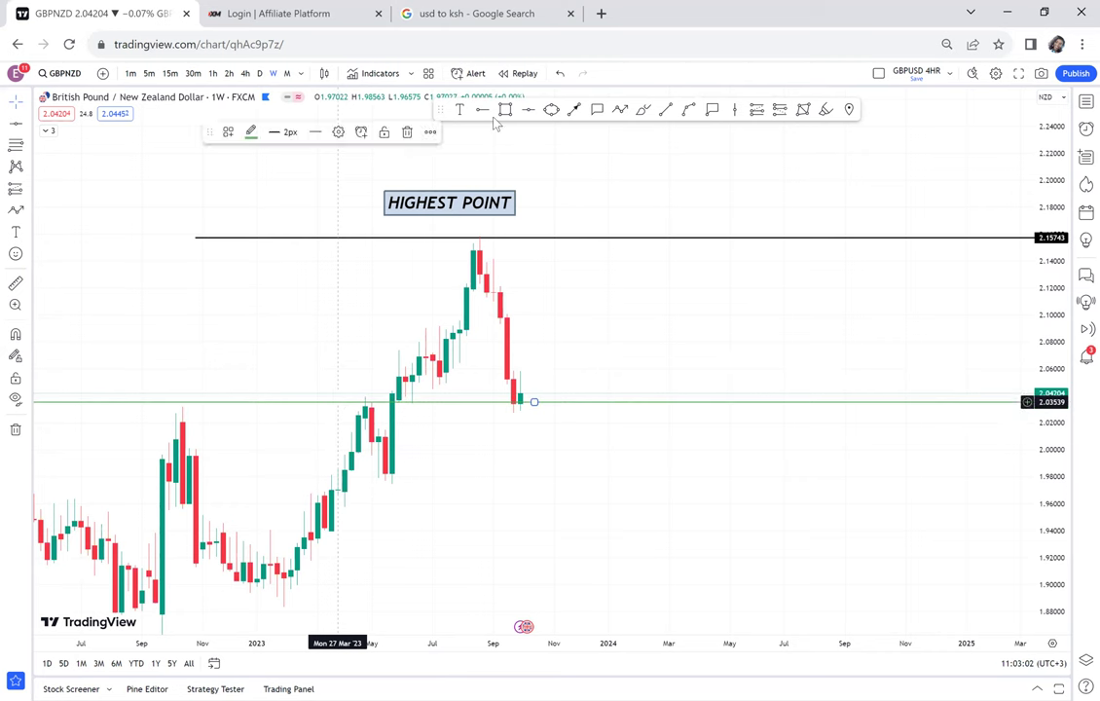
pyautogui.click(250, 132)
pyautogui.click(251, 172)
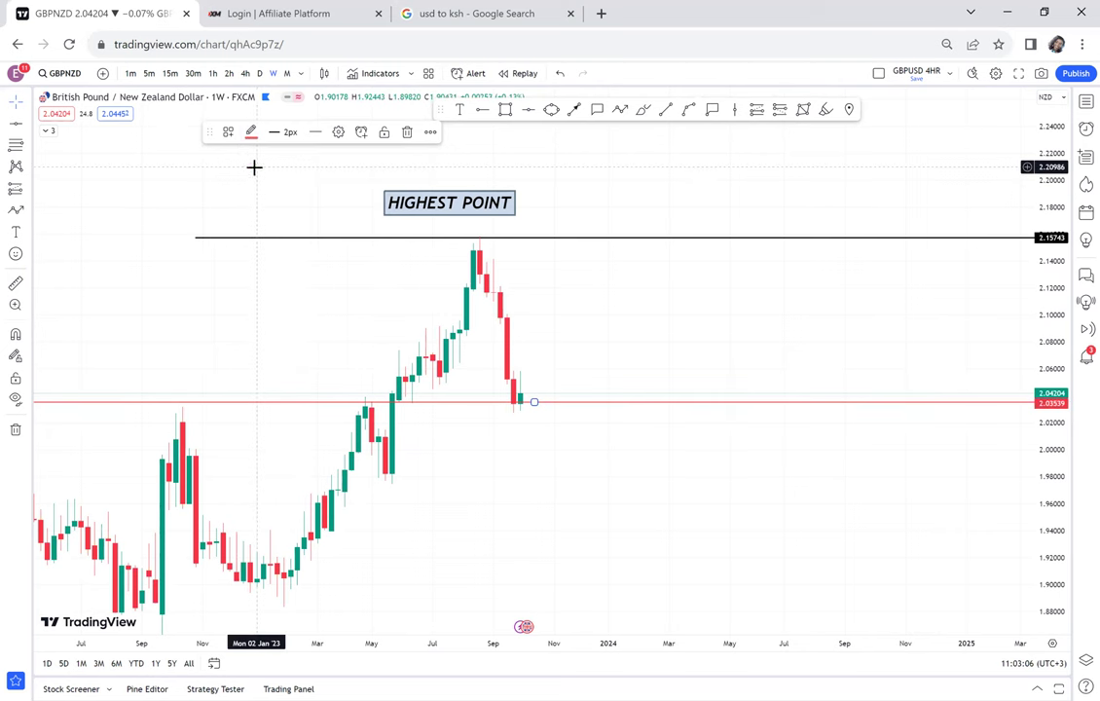
# Fine-tune the red horizontal line to about 2.03440, near the lower body edges of the latest two candles.
pyautogui.click(16, 305)
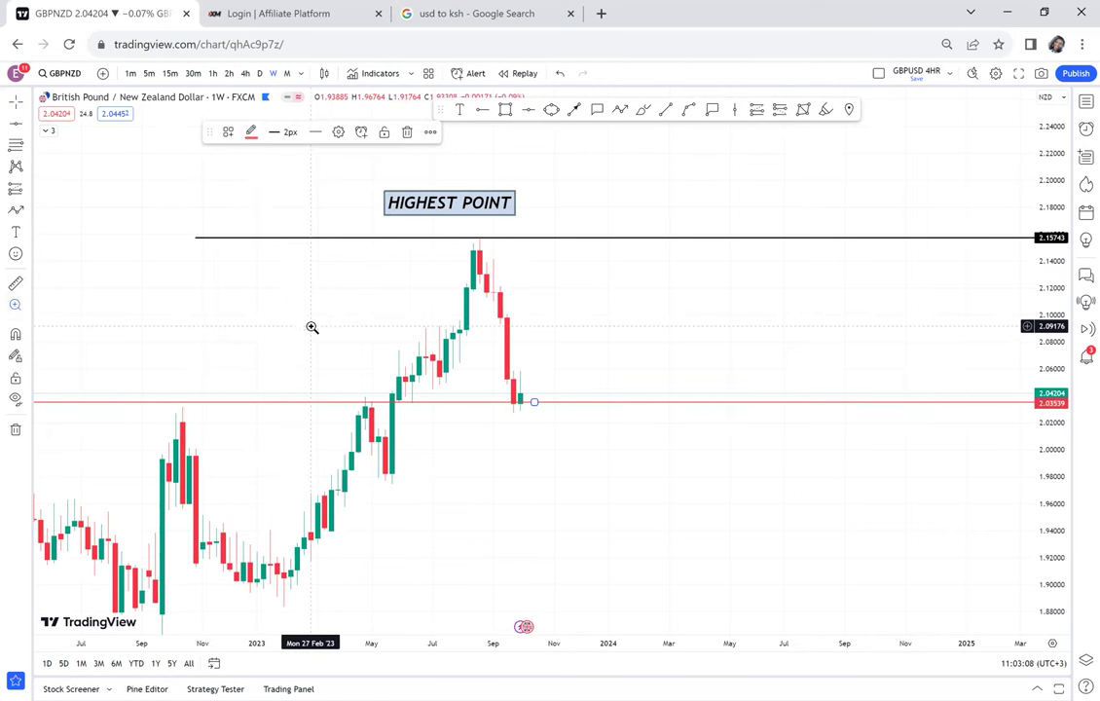
pyautogui.moveTo(326, 326); pyautogui.dragTo(548, 458)
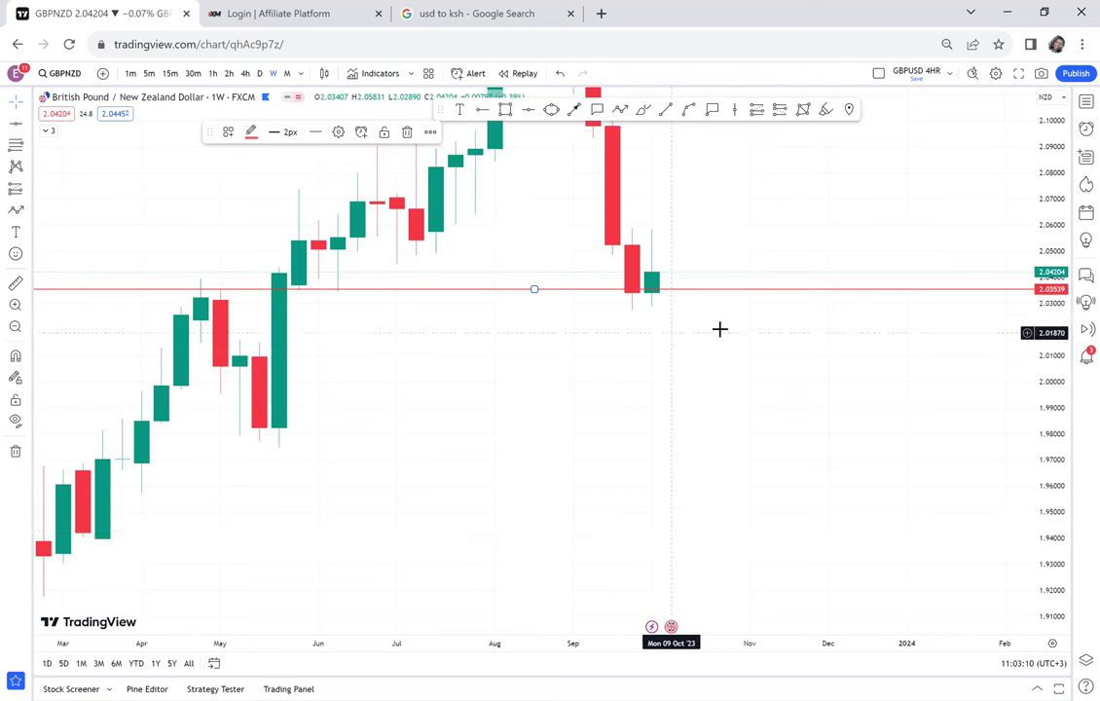
pyautogui.moveTo(1050, 527); pyautogui.dragTo(1027, 214)
pyautogui.moveTo(764, 299); pyautogui.dragTo(742, 467)
pyautogui.moveTo(482, 345); pyautogui.dragTo(500, 347)
pyautogui.moveTo(1058, 547); pyautogui.dragTo(1041, 229)
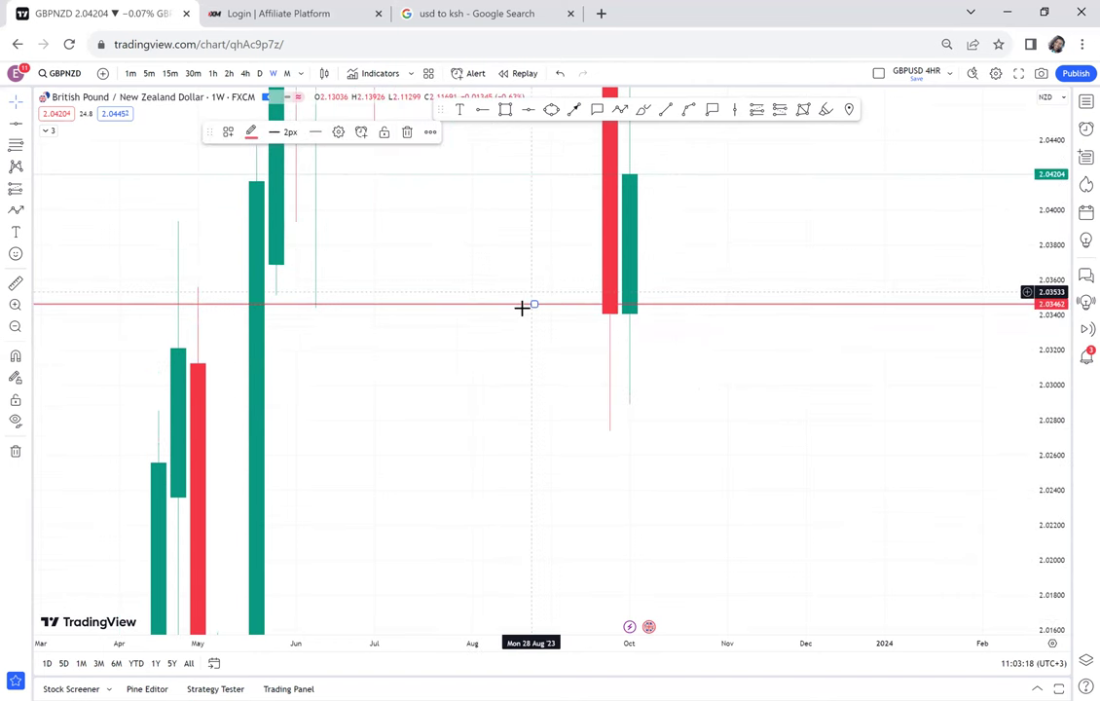
pyautogui.moveTo(535, 304); pyautogui.dragTo(551, 308)
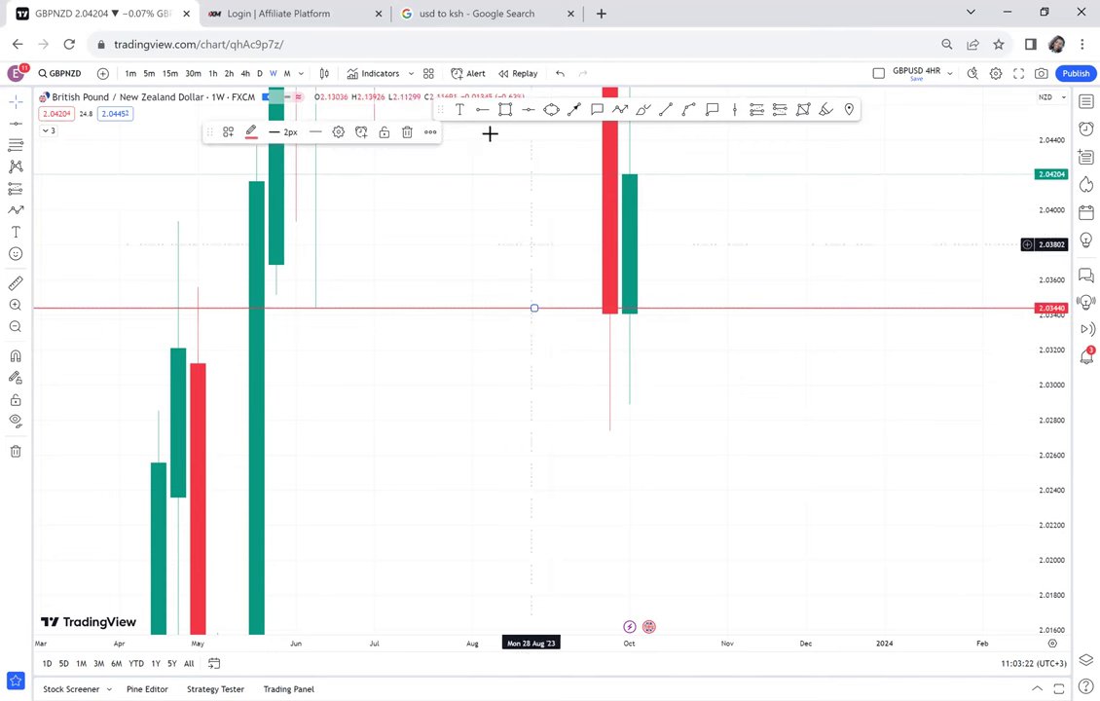
# Add the text label "SUPPOORT (BOS)" just below the red horizontal line, before the latest candles.
pyautogui.click(461, 110)
pyautogui.click(388, 315)
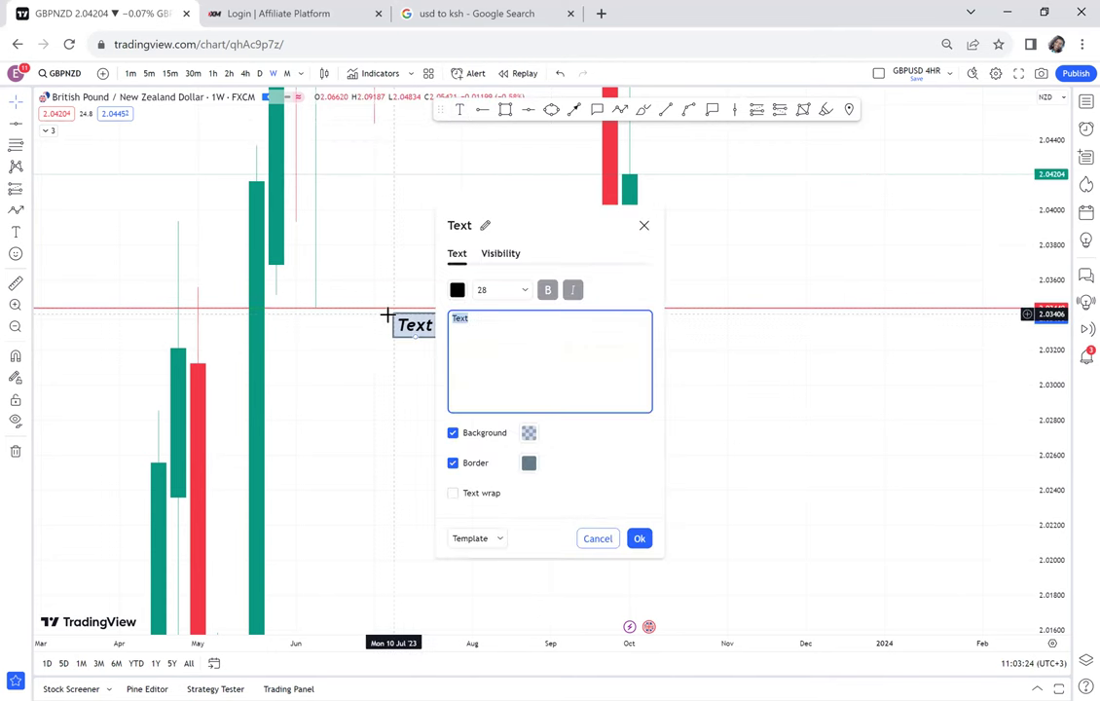
pyautogui.write('SUPPOORT (BOS')
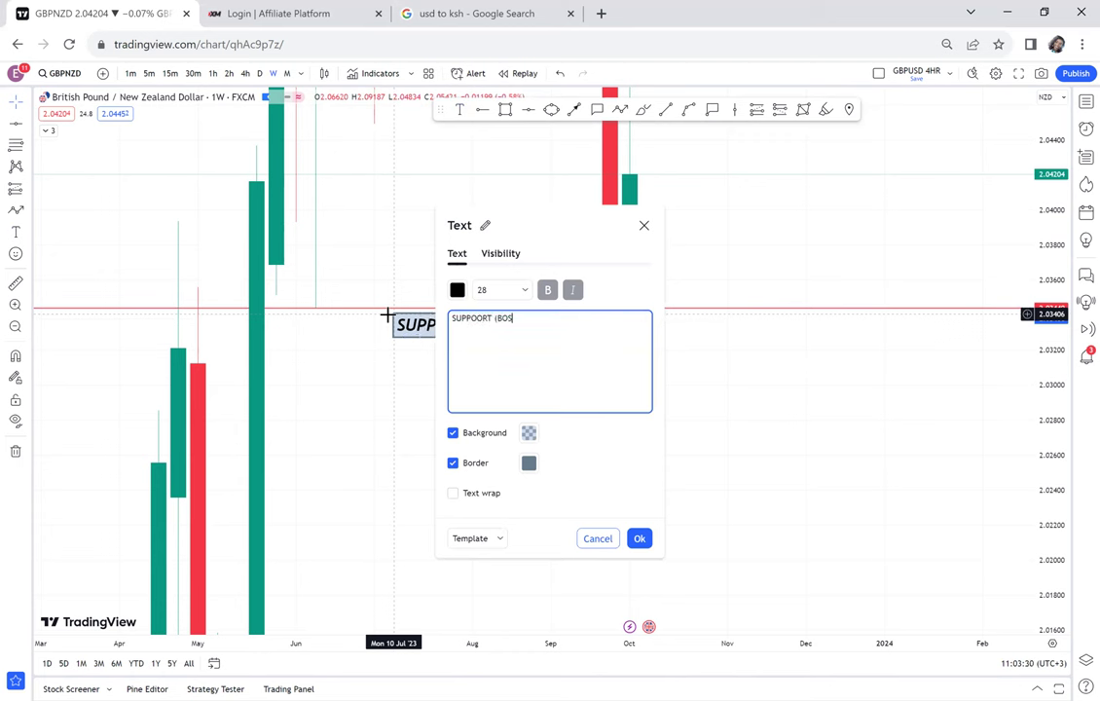
pyautogui.click(721, 390)
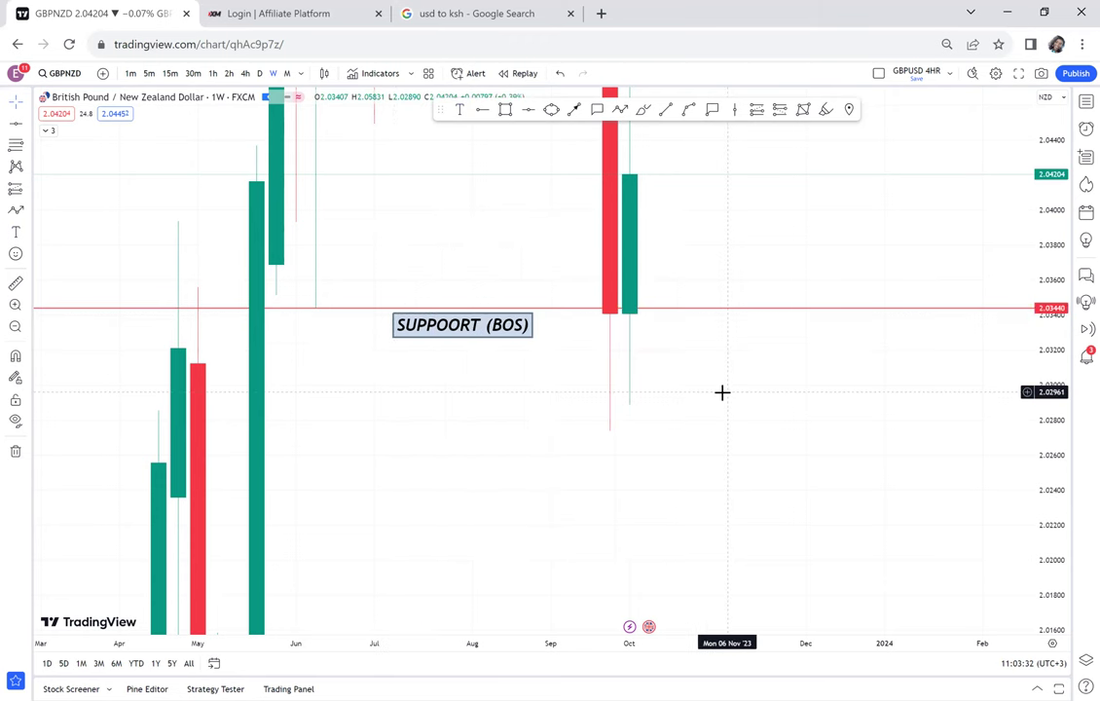
# Shift the "SUPPOORT (BOS)" label slightly lower beneath the red support line.
pyautogui.moveTo(1055, 216); pyautogui.dragTo(1025, 520)
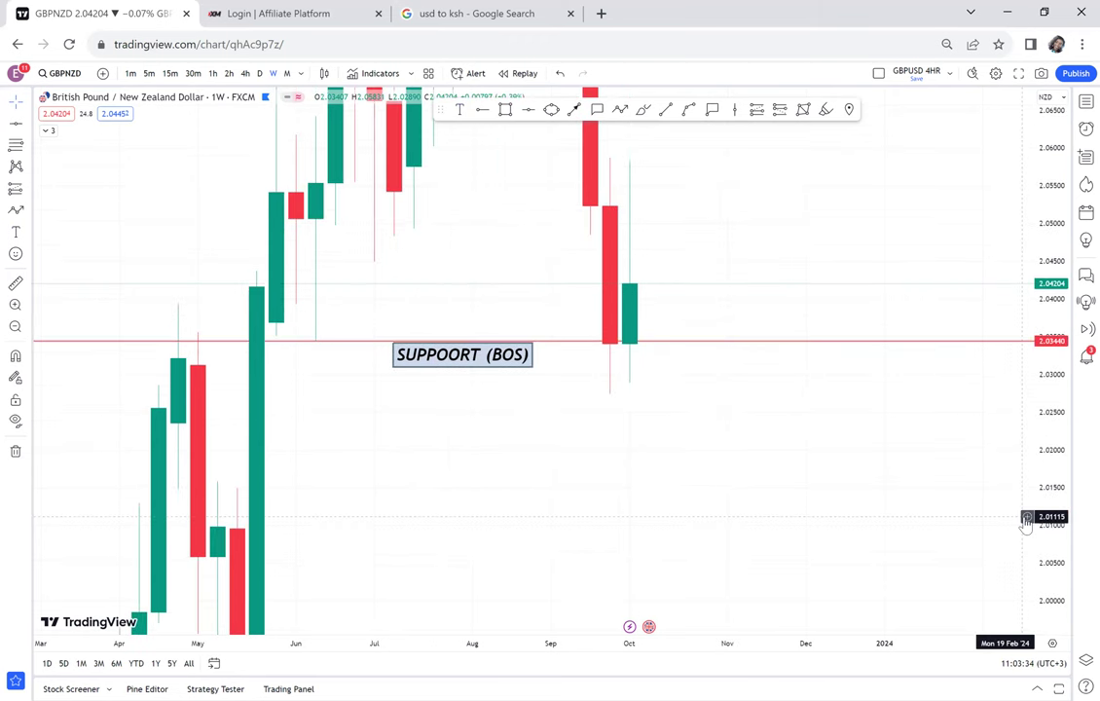
pyautogui.moveTo(896, 257); pyautogui.dragTo(874, 399)
pyautogui.moveTo(1058, 194); pyautogui.dragTo(1015, 456)
pyautogui.moveTo(895, 254); pyautogui.dragTo(880, 350)
pyautogui.moveTo(1045, 157); pyautogui.dragTo(1022, 391)
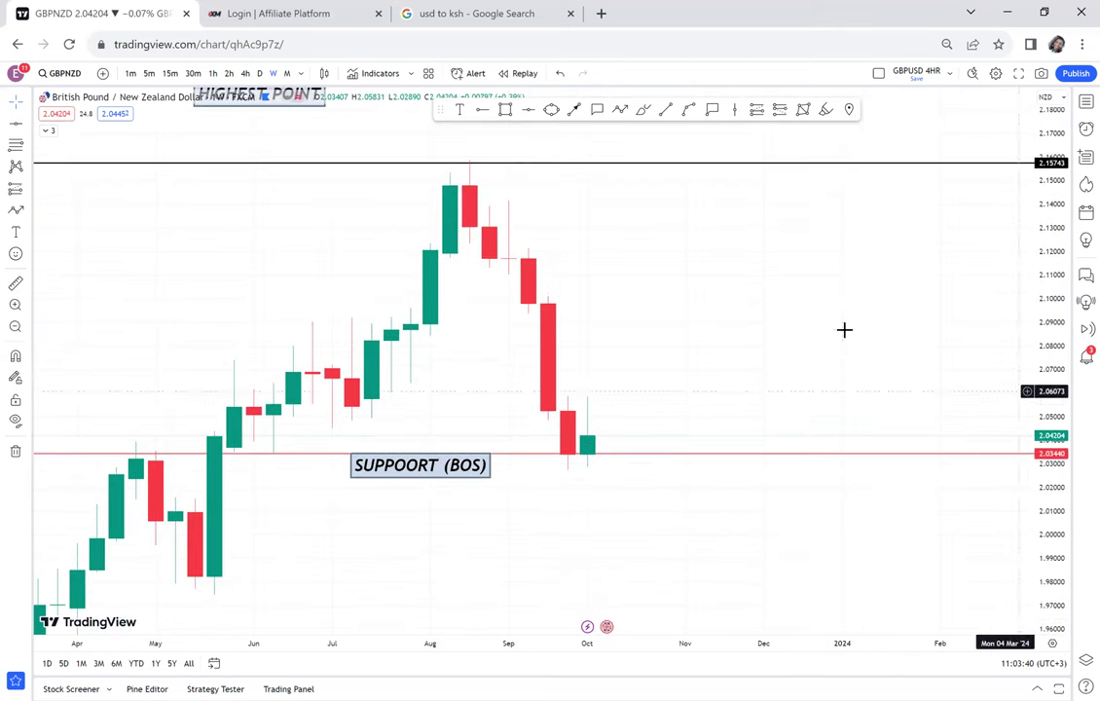
pyautogui.scroll(-2, 845, 330)
pyautogui.moveTo(834, 337); pyautogui.dragTo(808, 345)
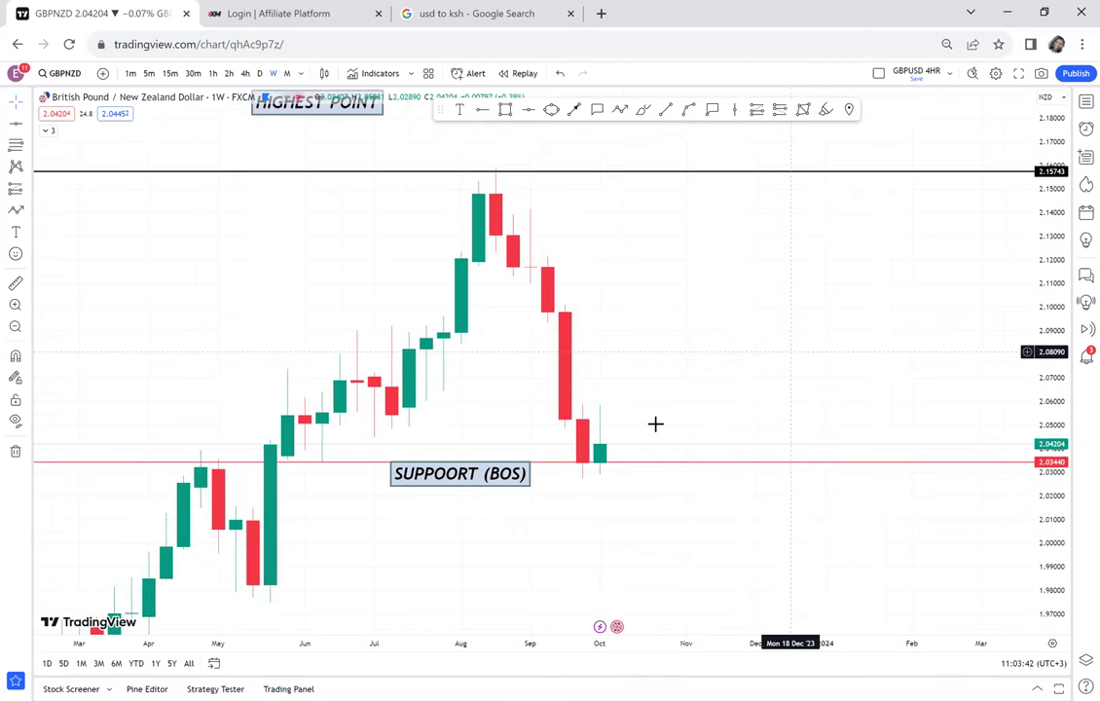
pyautogui.moveTo(508, 480); pyautogui.dragTo(507, 490)
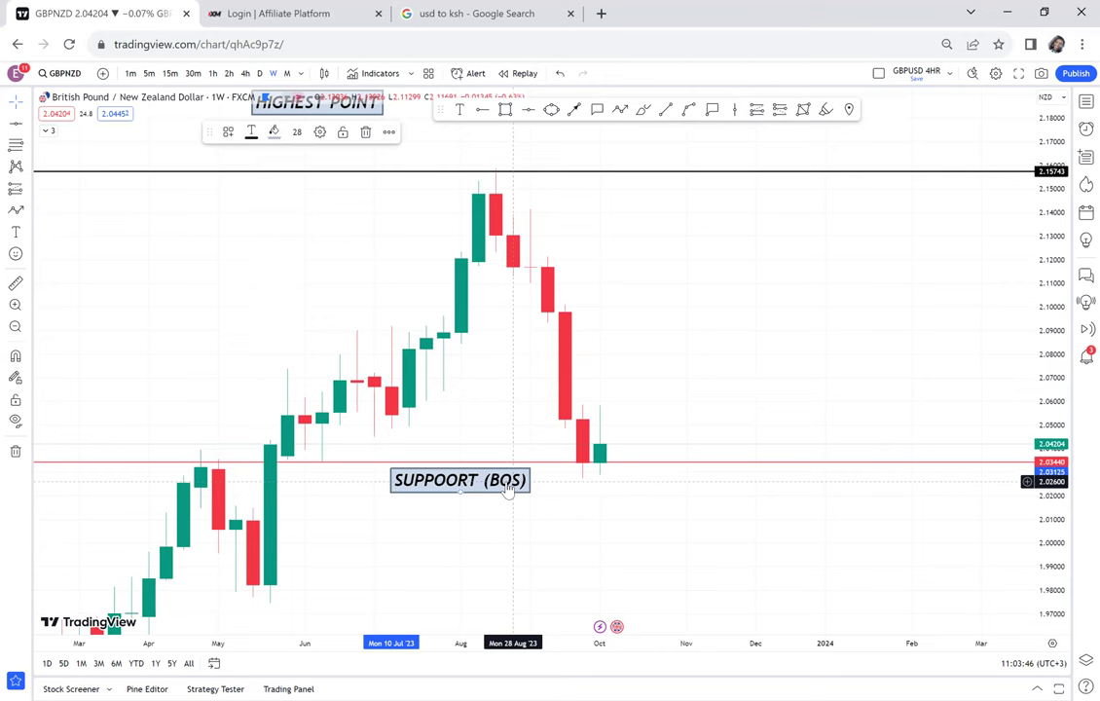
# Draw an arrowed path in early 2024 falling through the support line from about 2.092 to 2.009 and rising back to about 2.042.
pyautogui.moveTo(758, 258); pyautogui.dragTo(515, 266)
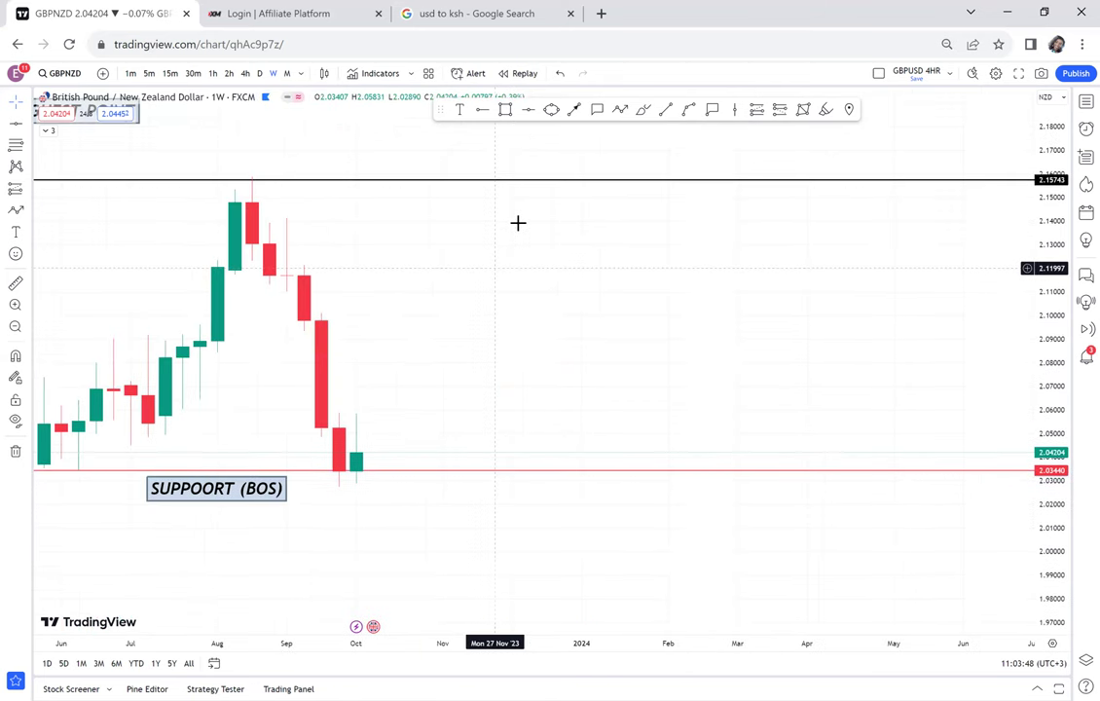
pyautogui.click(620, 109)
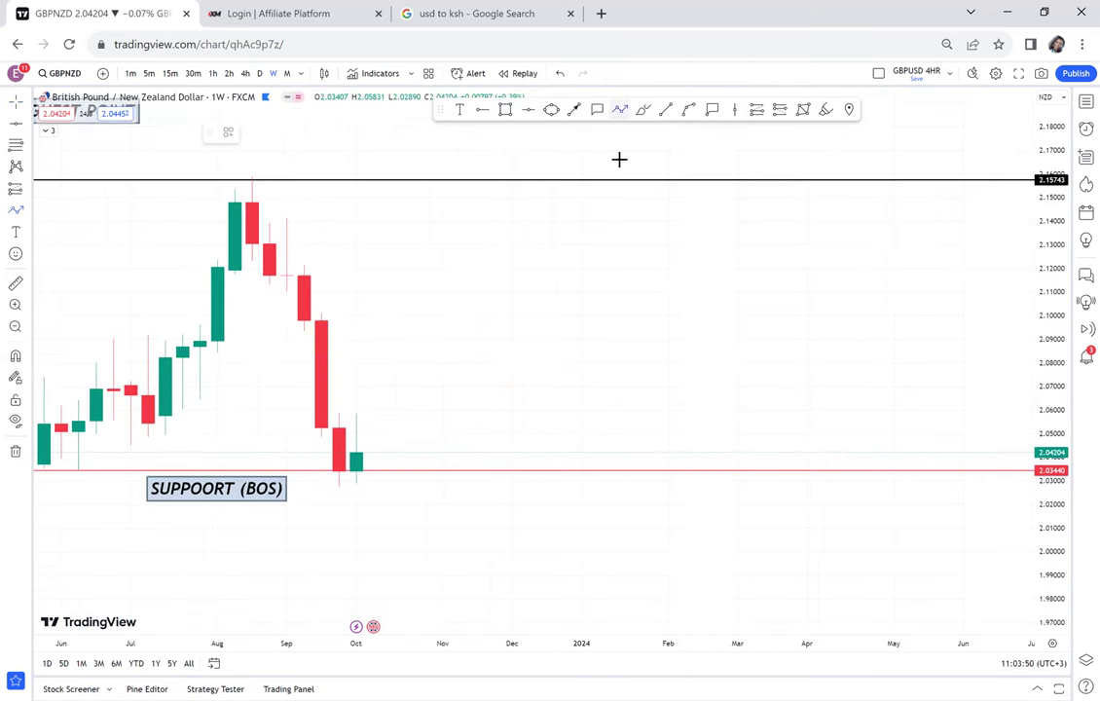
pyautogui.click(616, 333)
pyautogui.click(668, 530)
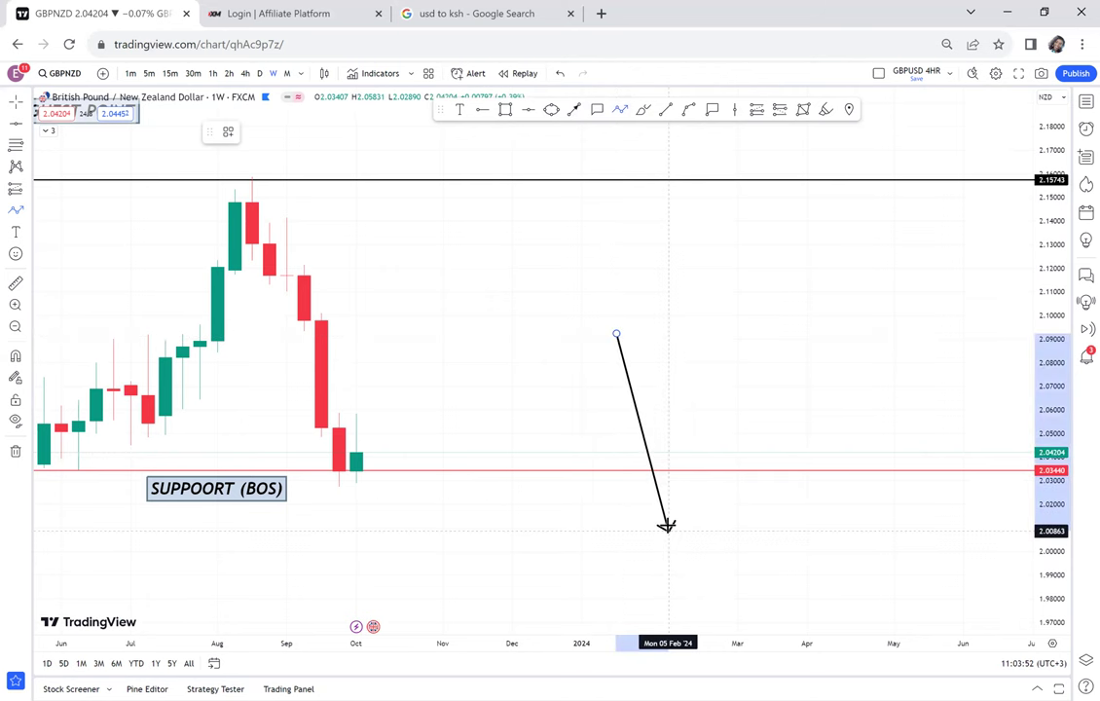
pyautogui.doubleClick(685, 452)
pyautogui.click(743, 461)
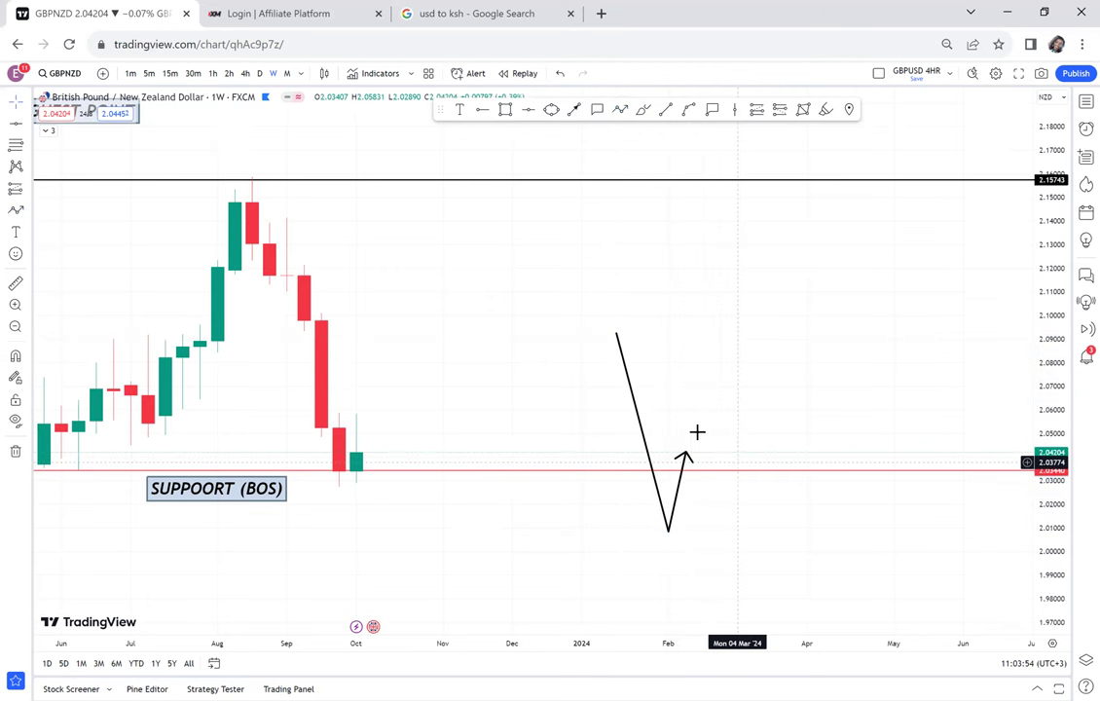
# Draw a narrow rectangle across the support line in January 2024, from about 2.0546 to 2.0028, with a red fill at 100% opacity.
pyautogui.click(505, 109)
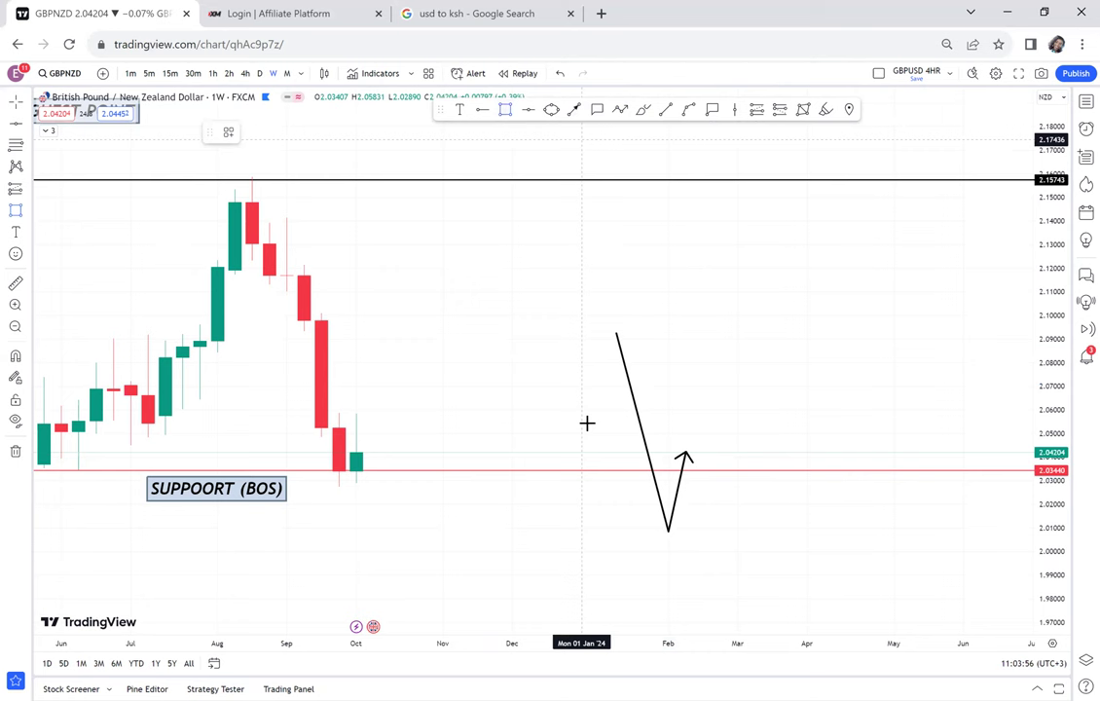
pyautogui.moveTo(593, 439); pyautogui.dragTo(616, 544)
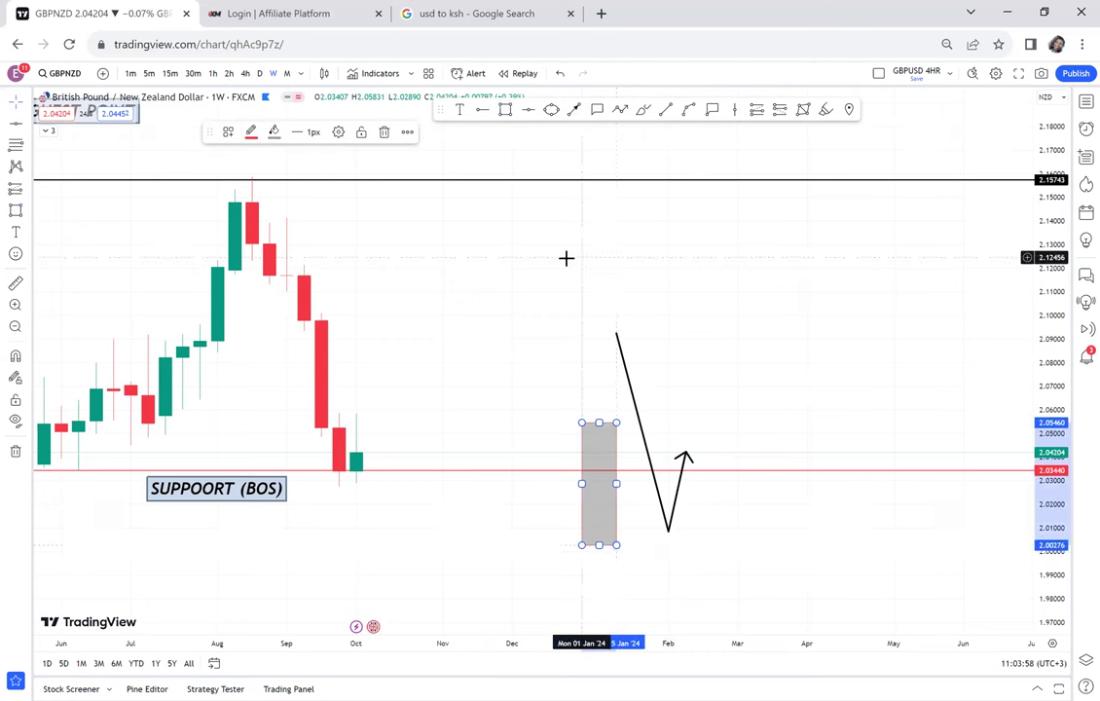
pyautogui.click(273, 132)
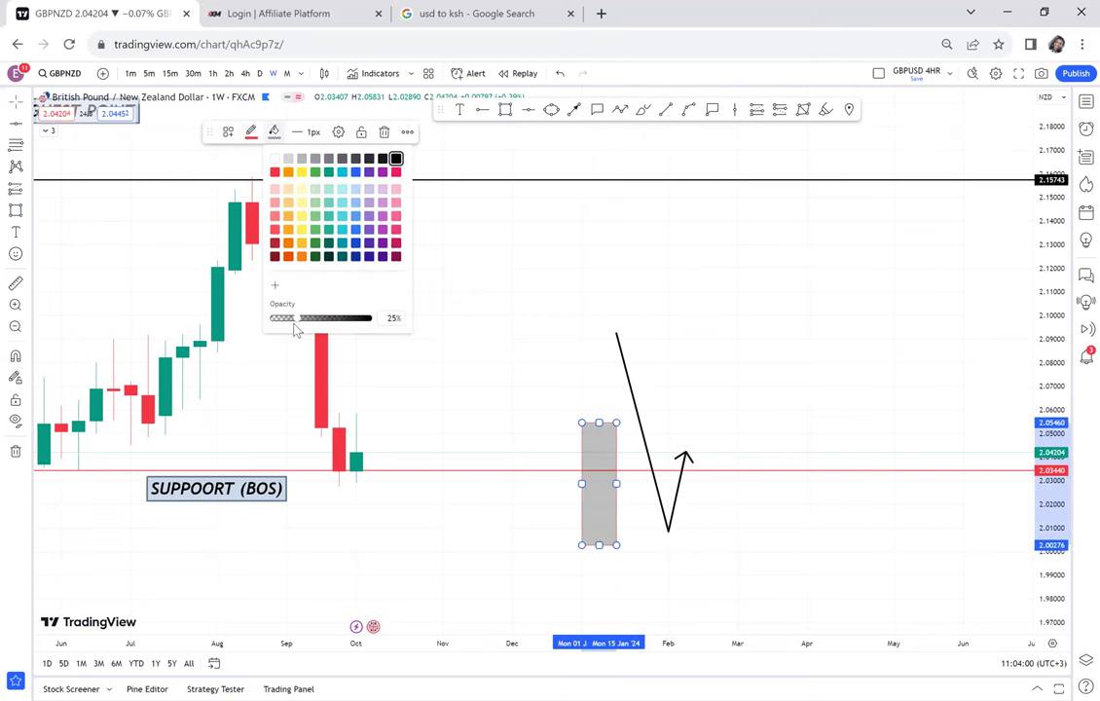
pyautogui.click(366, 319)
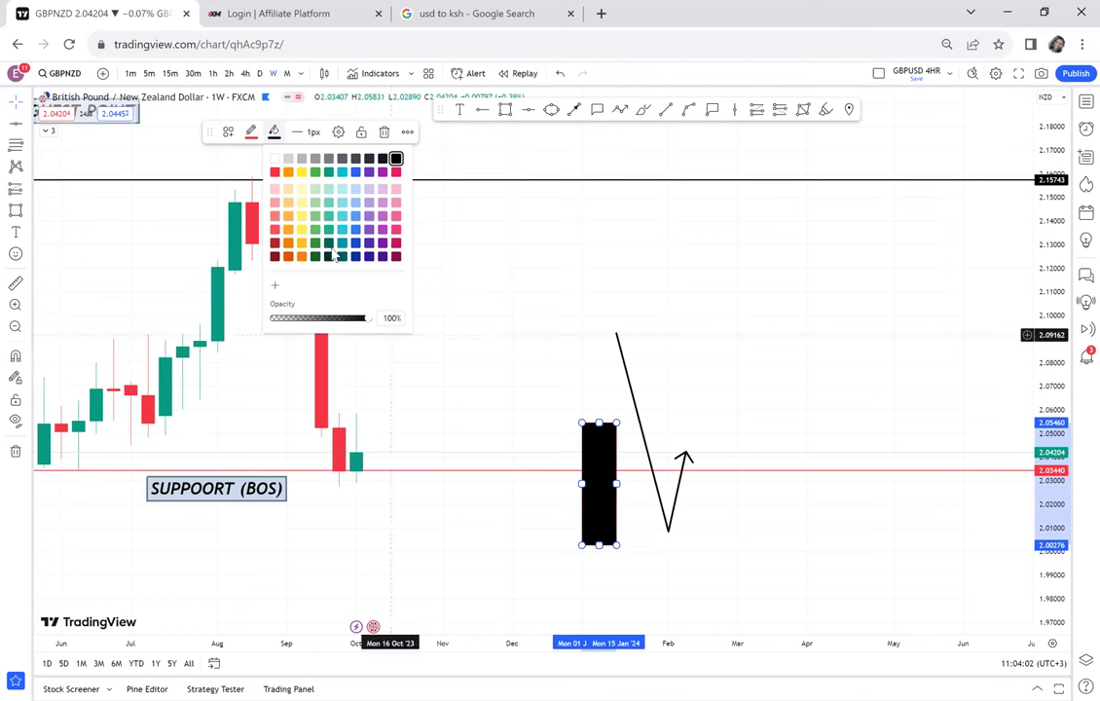
pyautogui.click(274, 172)
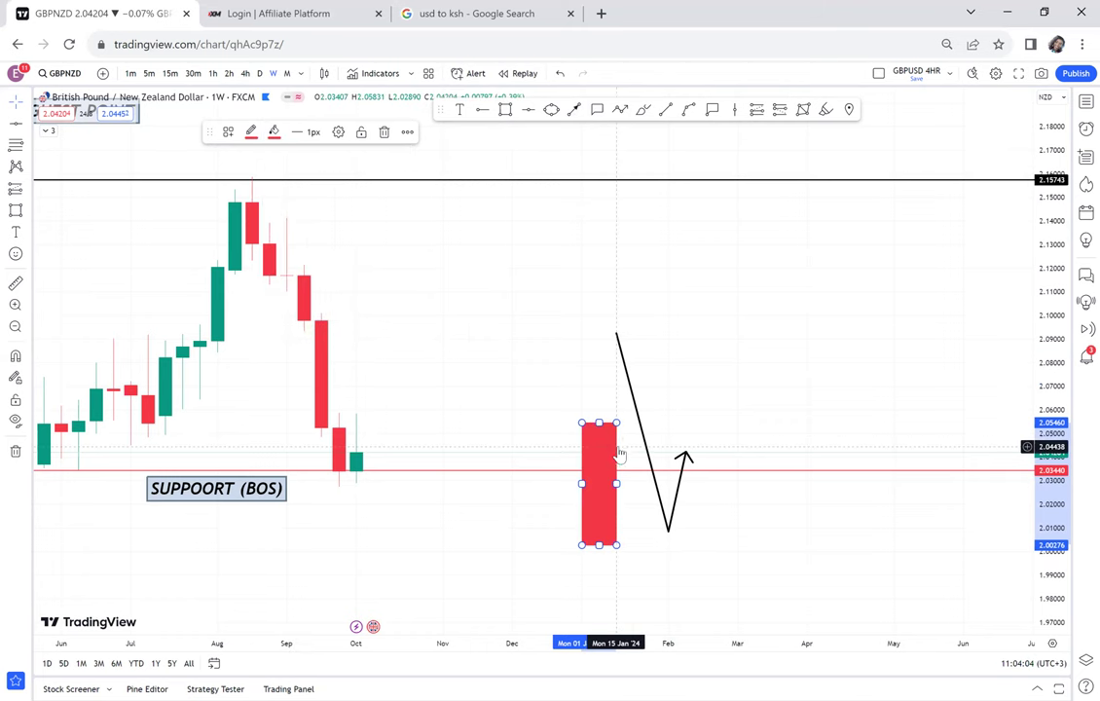
pyautogui.click(721, 376)
# Add a callout reading "FAKEOUT" above the arrowed path, pointing at its falling leg.
pyautogui.moveTo(720, 377); pyautogui.dragTo(727, 275)
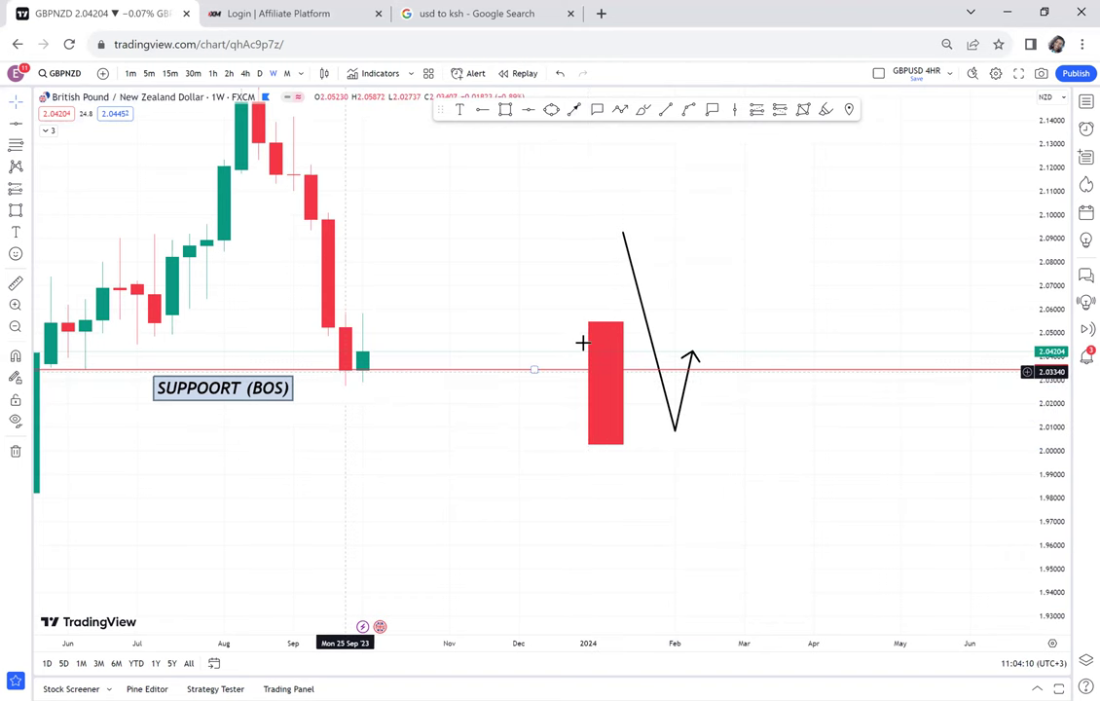
pyautogui.click(596, 110)
pyautogui.moveTo(640, 335); pyautogui.dragTo(710, 243)
pyautogui.write('F')
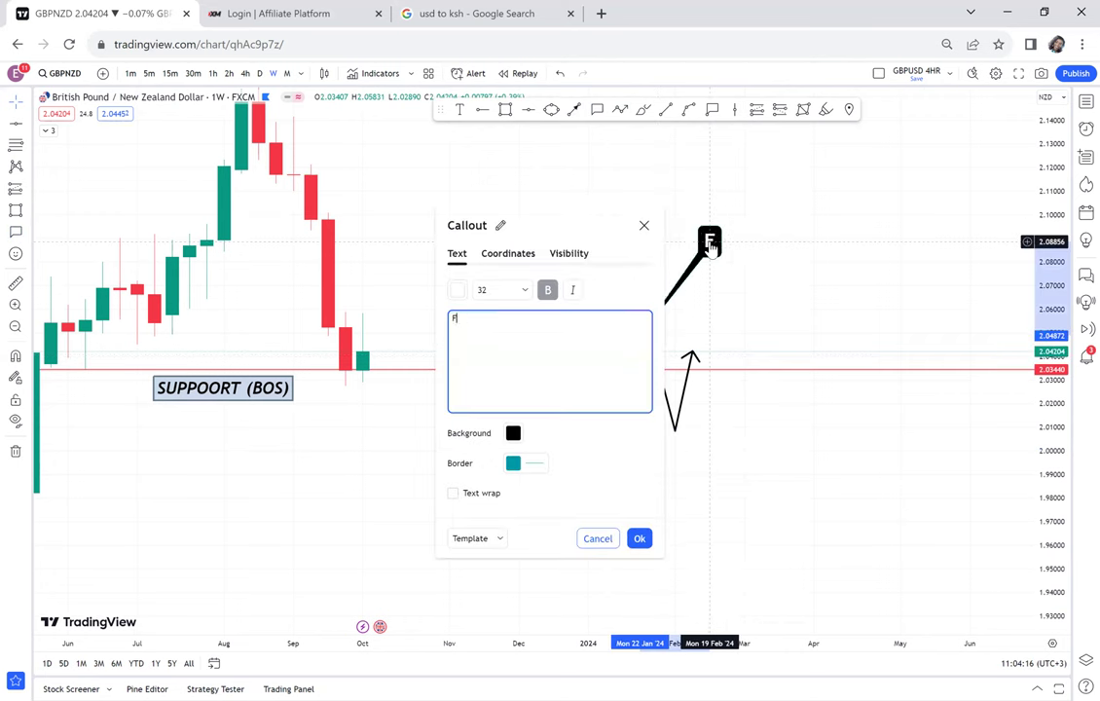
pyautogui.write('AKEOUT')
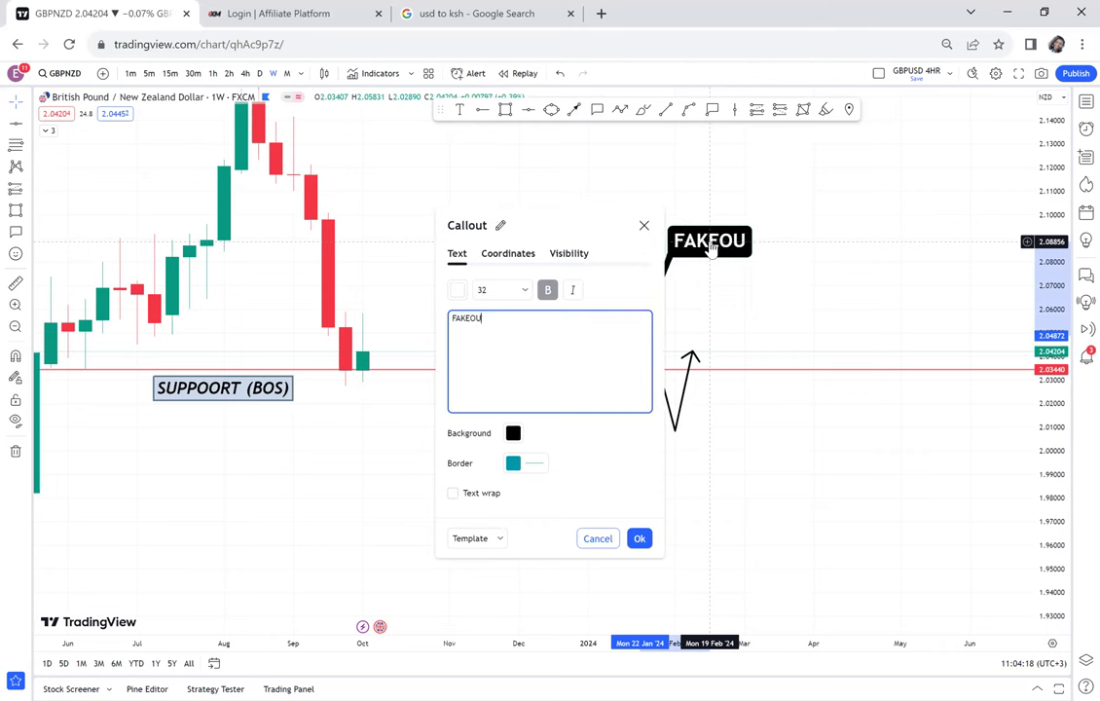
pyautogui.click(812, 297)
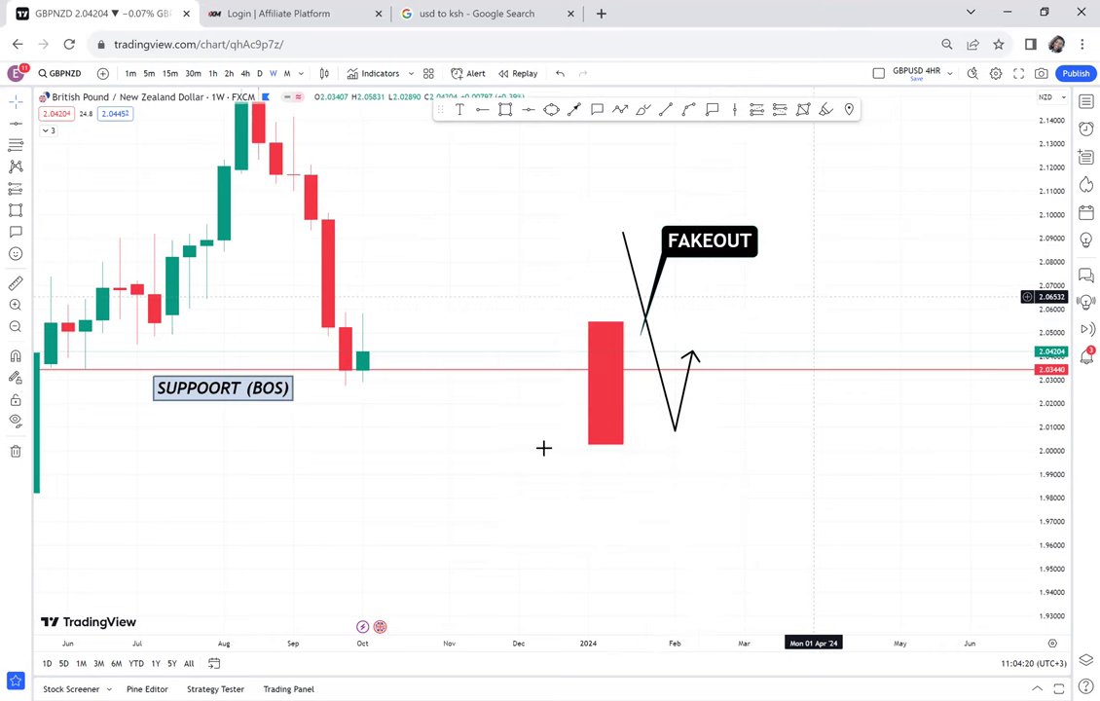
# Add a callout reading "CONTINUATION" below the arrowed path, pointing near its lowest point.
pyautogui.moveTo(436, 273); pyautogui.dragTo(400, 255)
pyautogui.click(597, 109)
pyautogui.click(630, 430)
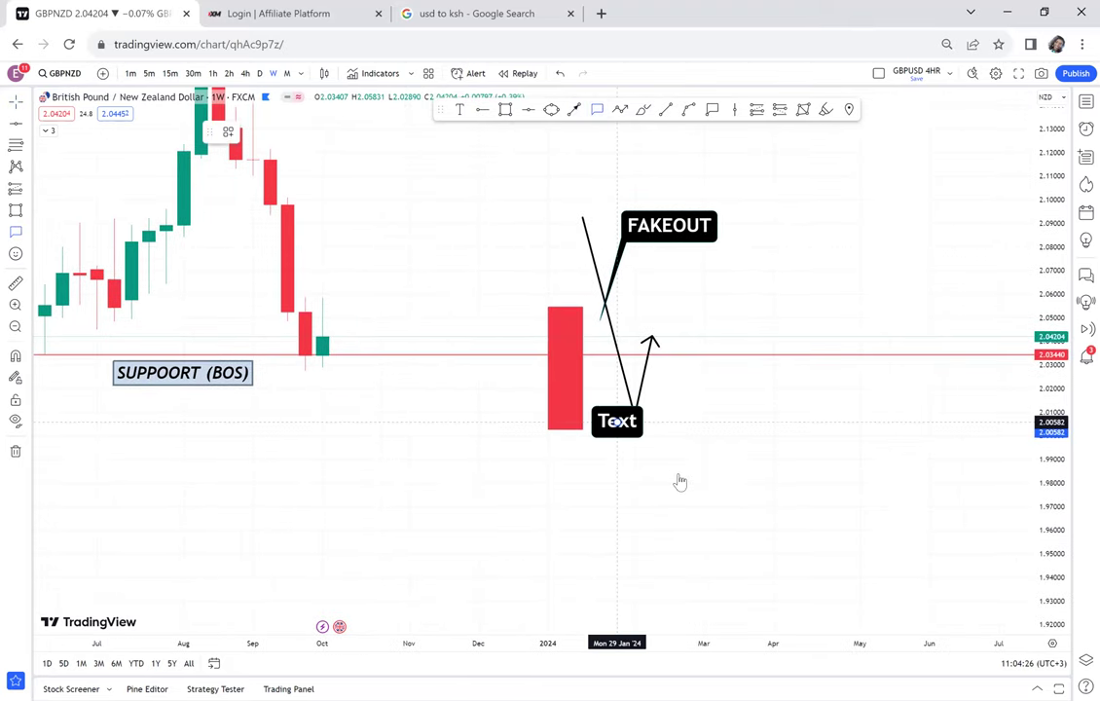
pyautogui.click(679, 481)
pyautogui.write('CON')
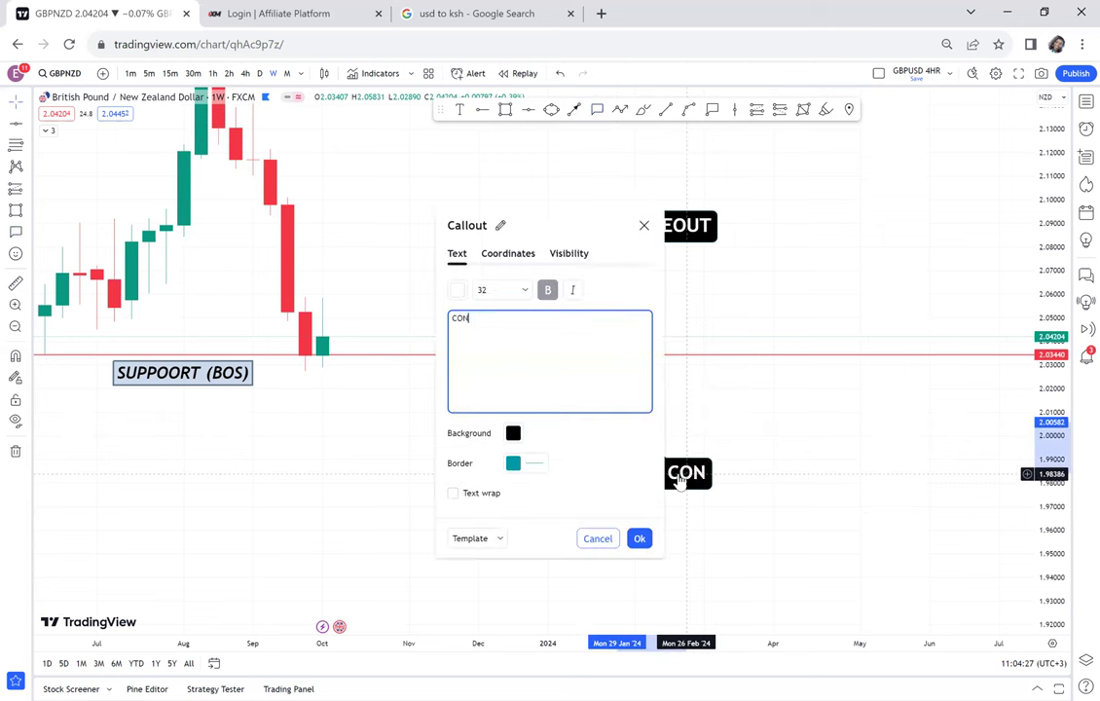
pyautogui.write('TINUAT')
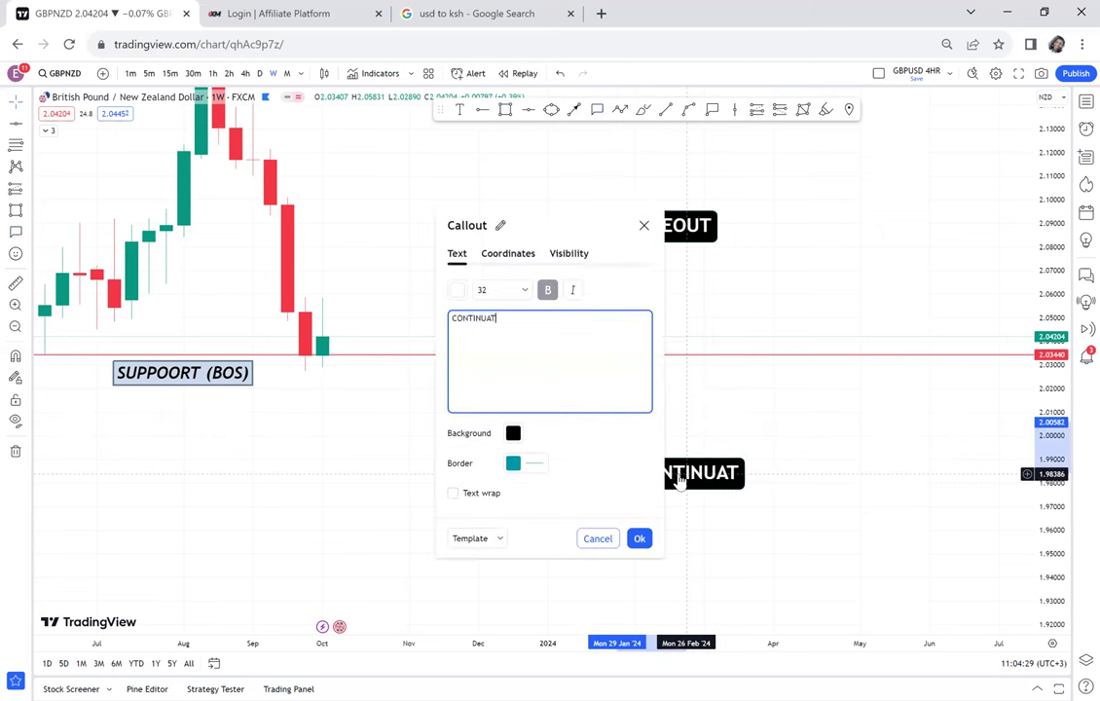
pyautogui.write('ION')
pyautogui.click(778, 461)
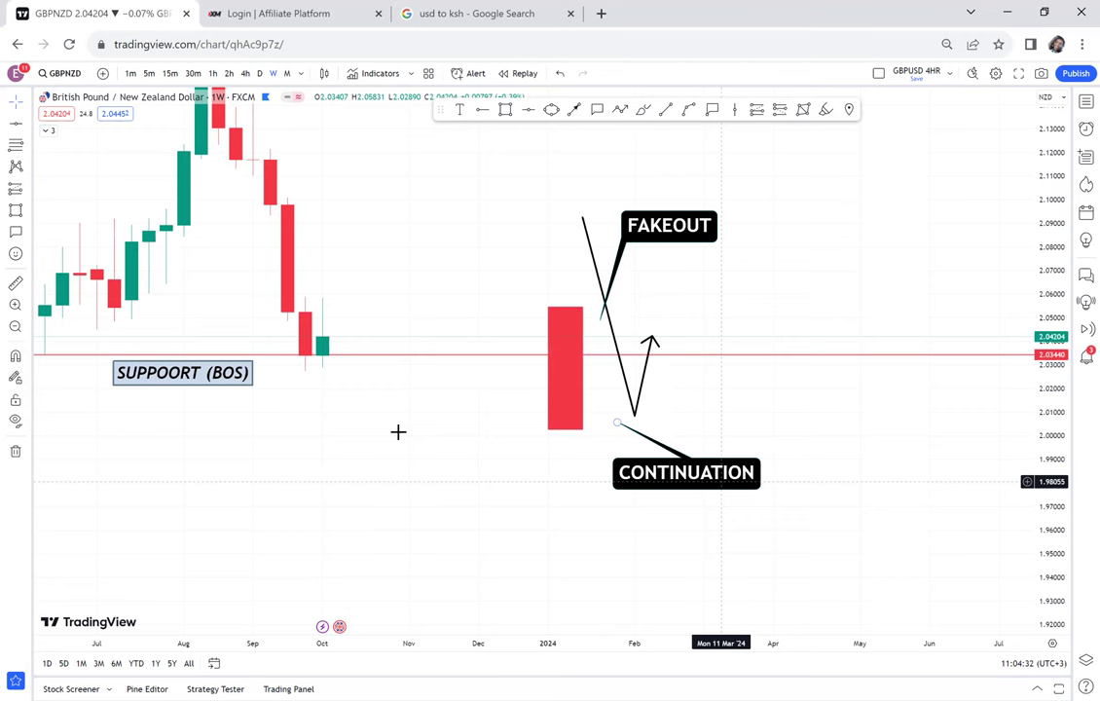
# Delete the arrowed path, the "FAKEOUT" callout, the red rectangle and the "CONTINUATION" callout.
pyautogui.moveTo(224, 424); pyautogui.dragTo(397, 484)
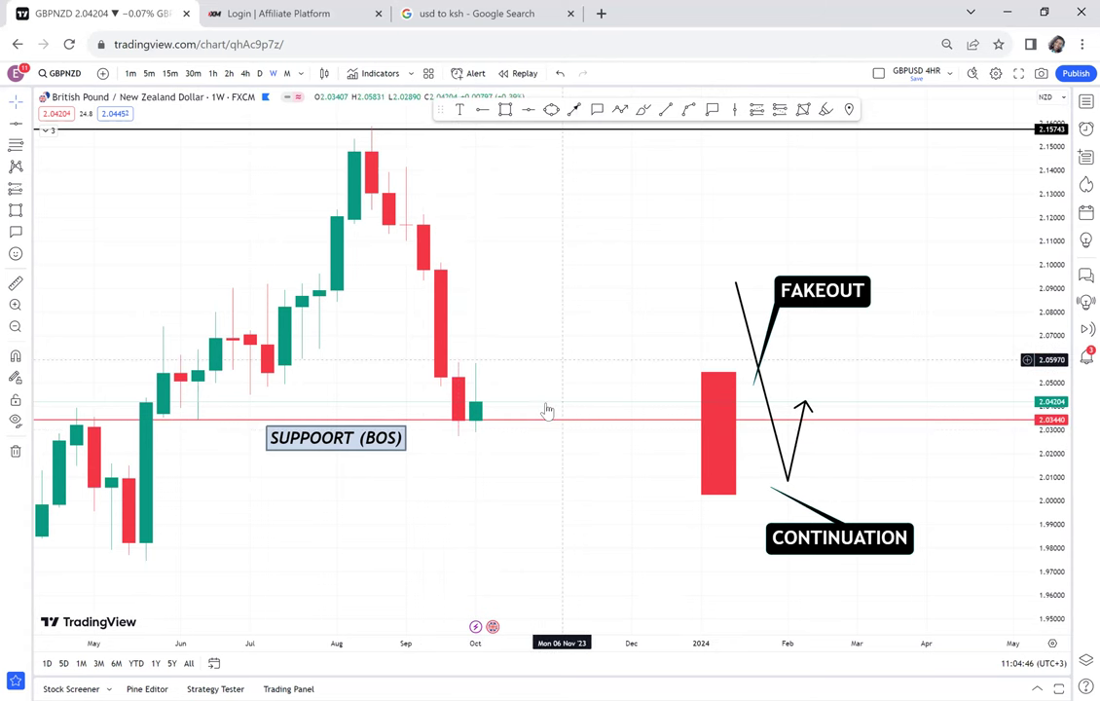
pyautogui.moveTo(581, 334)
pyautogui.mouseDown()
pyautogui.moveTo(628, 307)
pyautogui.moveTo(597, 302)
pyautogui.moveTo(589, 319)
pyautogui.mouseUp()
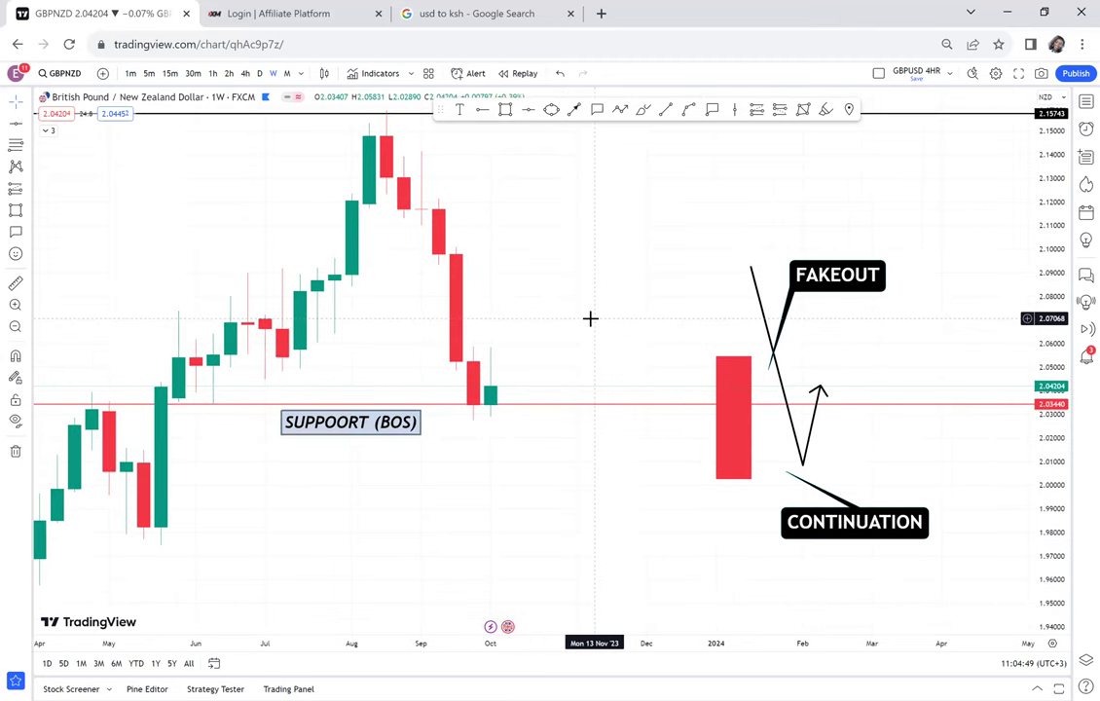
pyautogui.click(774, 359)
pyautogui.press('Delete')
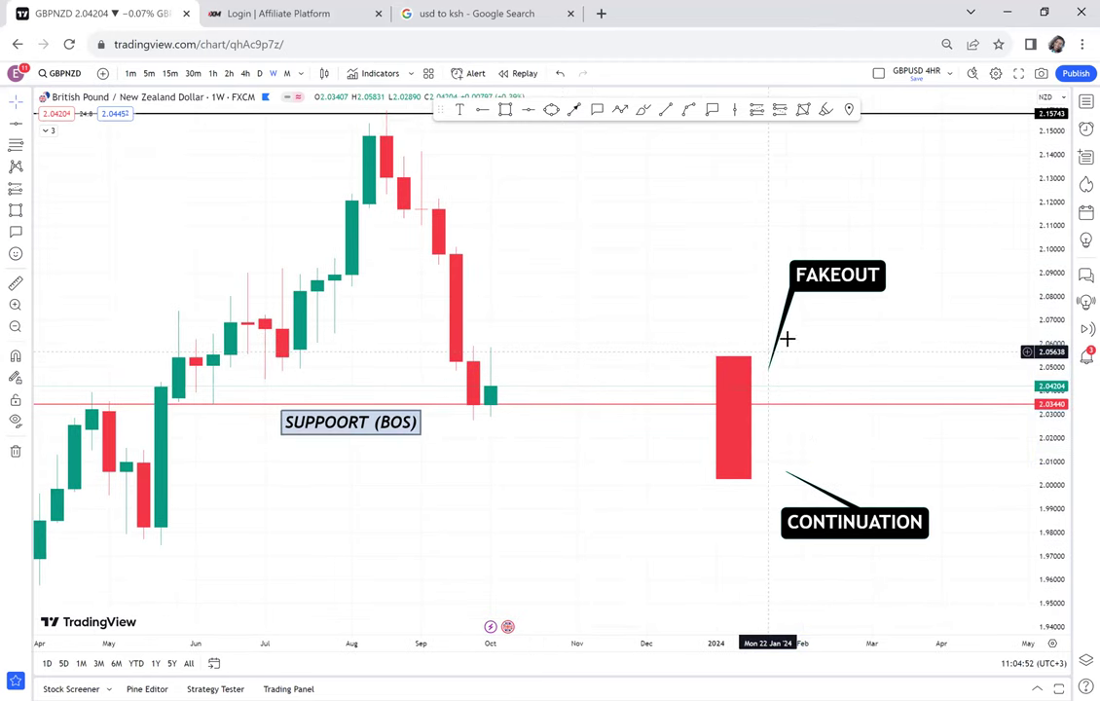
pyautogui.click(848, 279)
pyautogui.press('Delete')
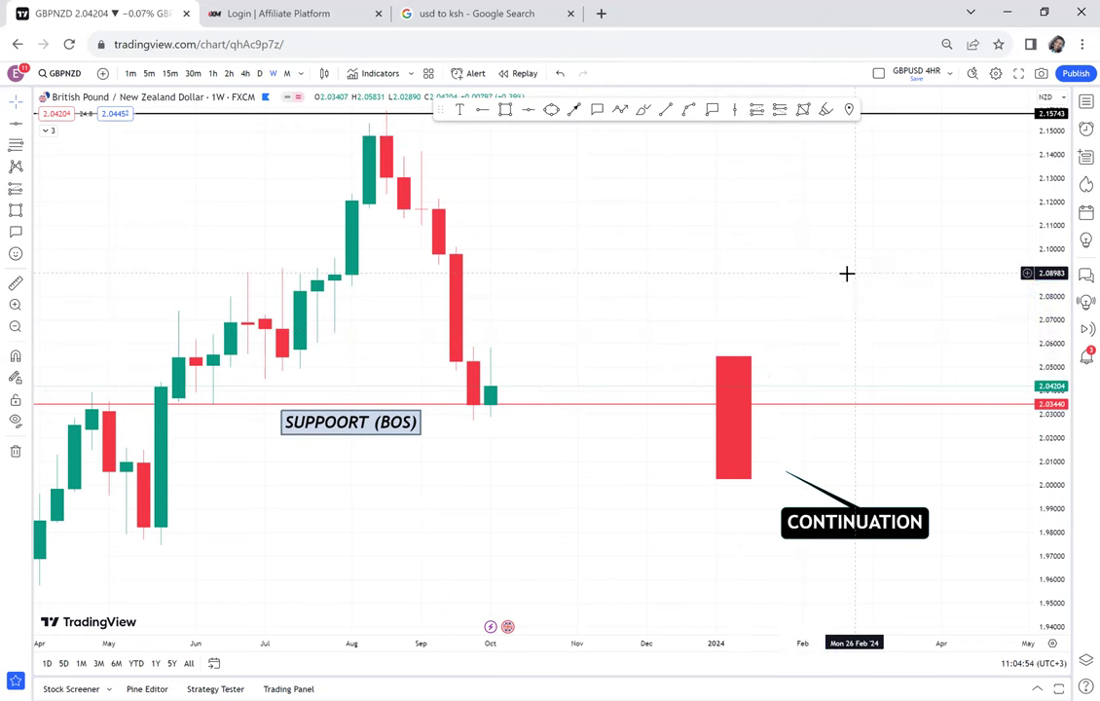
pyautogui.click(752, 370)
pyautogui.press('Delete')
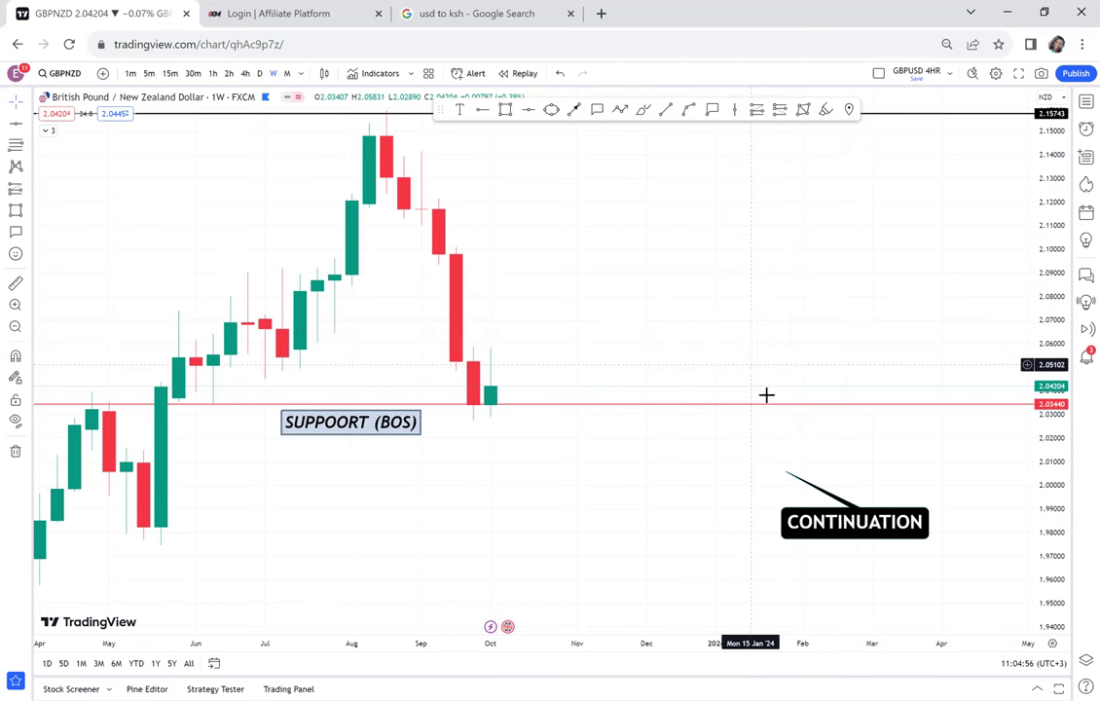
pyautogui.click(855, 522)
pyautogui.press('Delete')
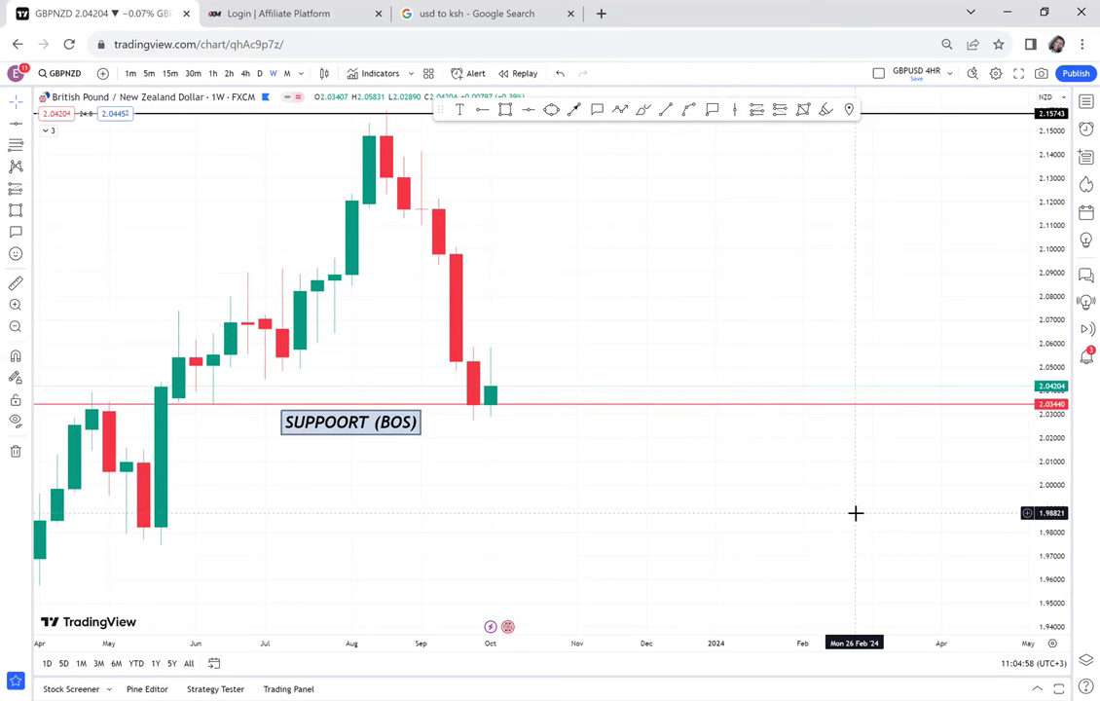
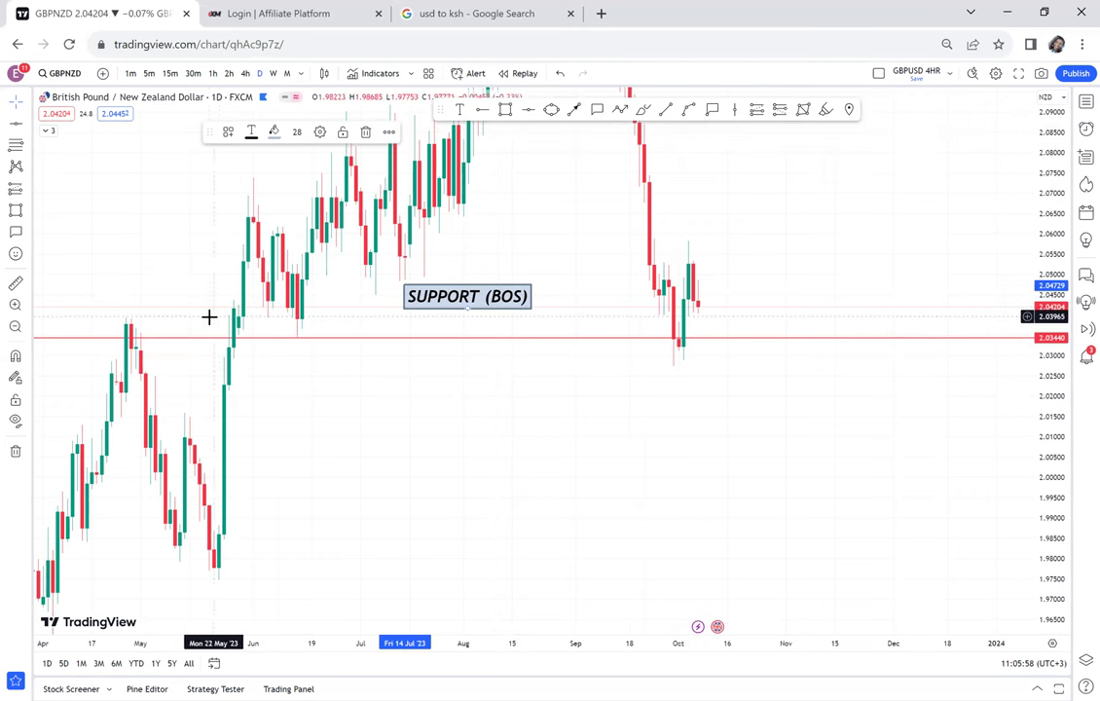
# Switch the chart to the 4-hour timeframe and examine price action around the red support line back to May 2023.
pyautogui.click(245, 74)
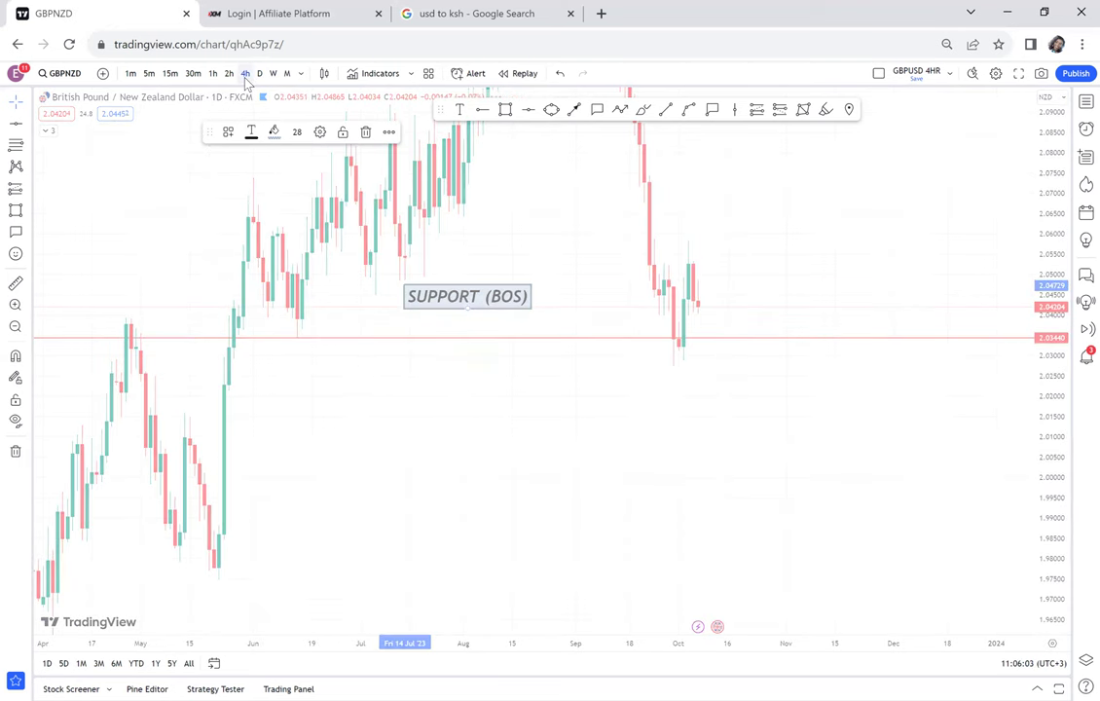
pyautogui.scroll(-3, 475, 204)
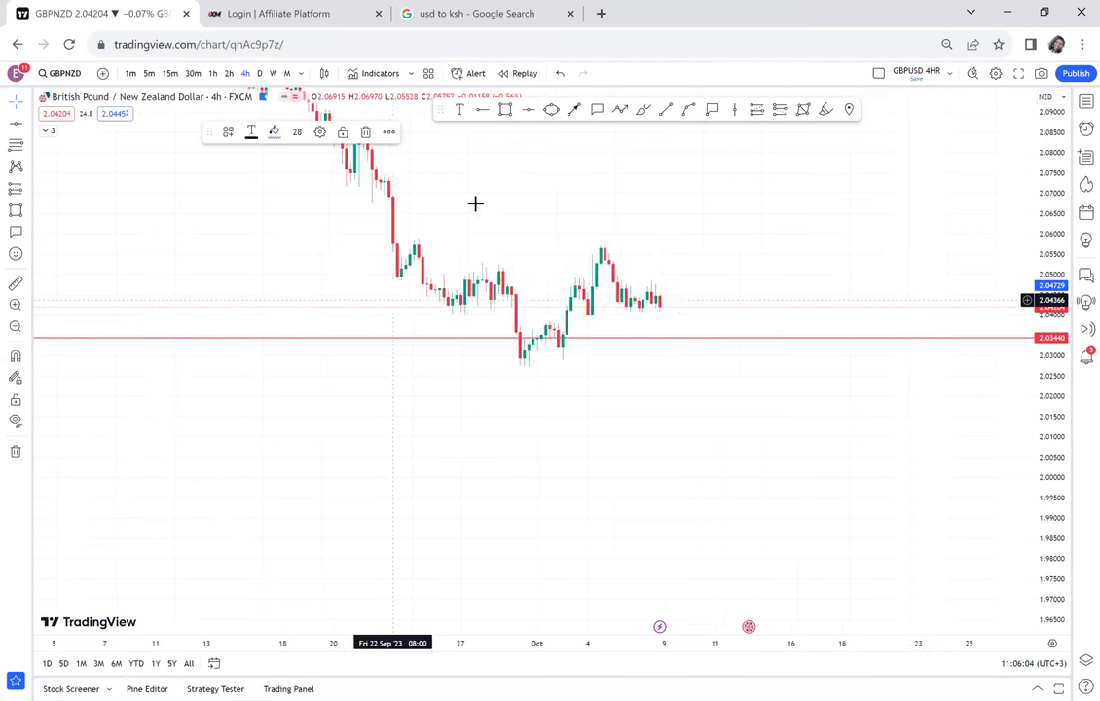
pyautogui.moveTo(264, 236)
pyautogui.mouseDown()
pyautogui.moveTo(405, 245)
pyautogui.moveTo(625, 308)
pyautogui.mouseUp()
pyautogui.scroll(-1, 625, 308)
pyautogui.scroll(-3, 504, 437)
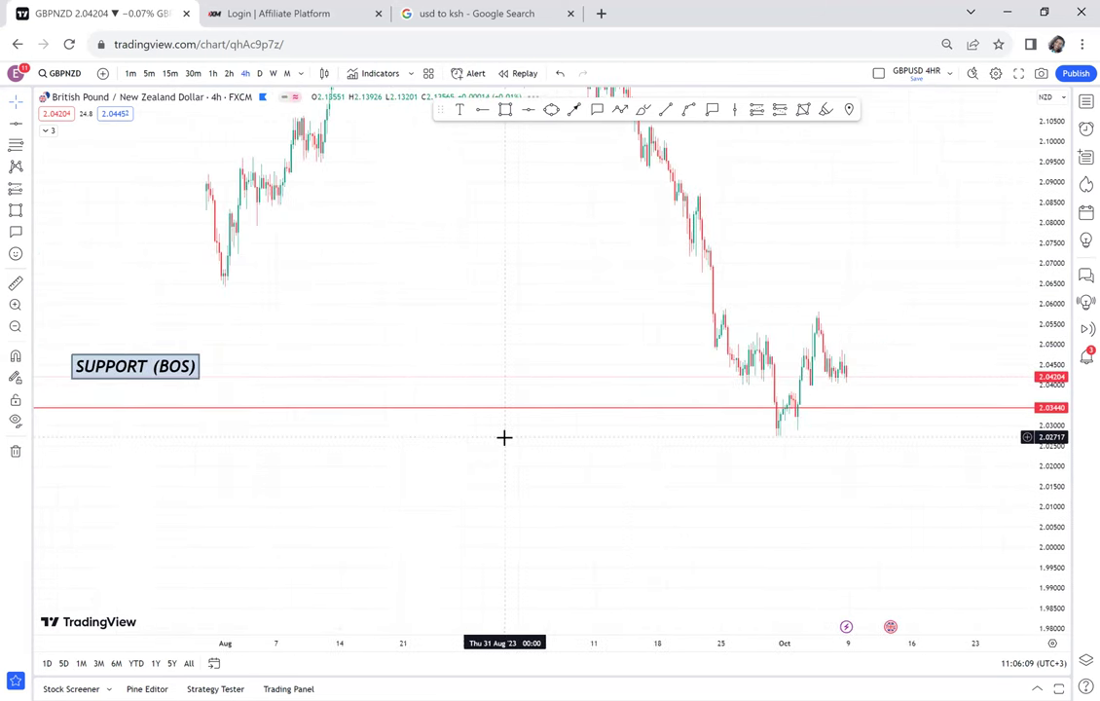
pyautogui.scroll(-1, 503, 437)
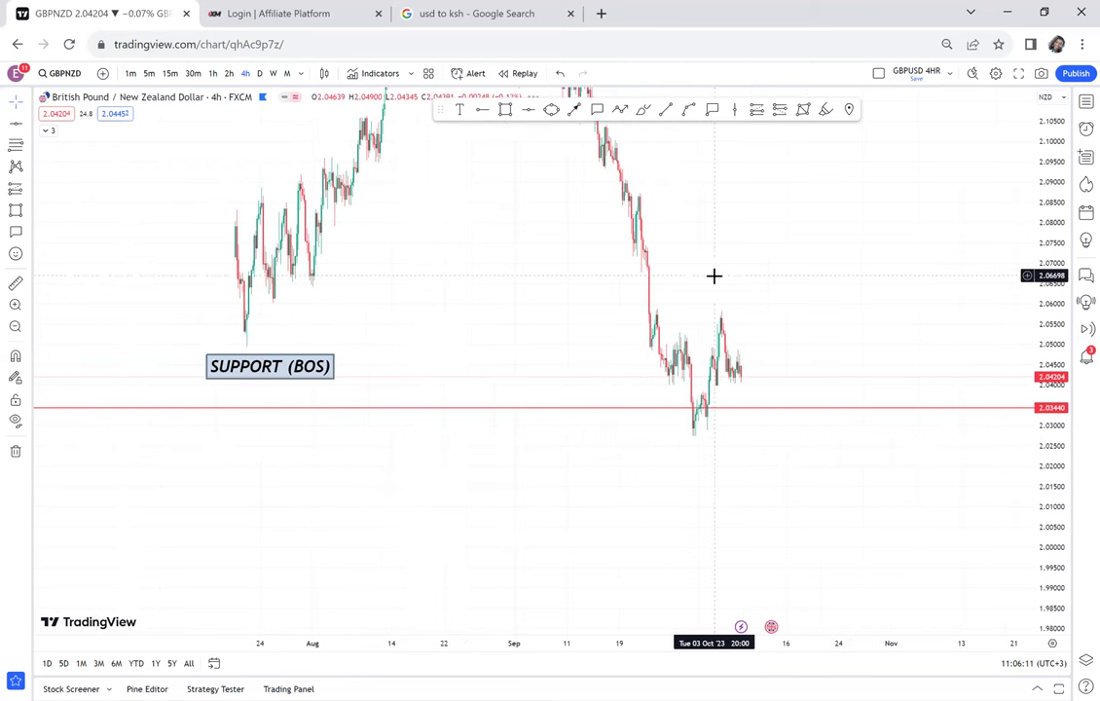
pyautogui.scroll(-2, 418, 405)
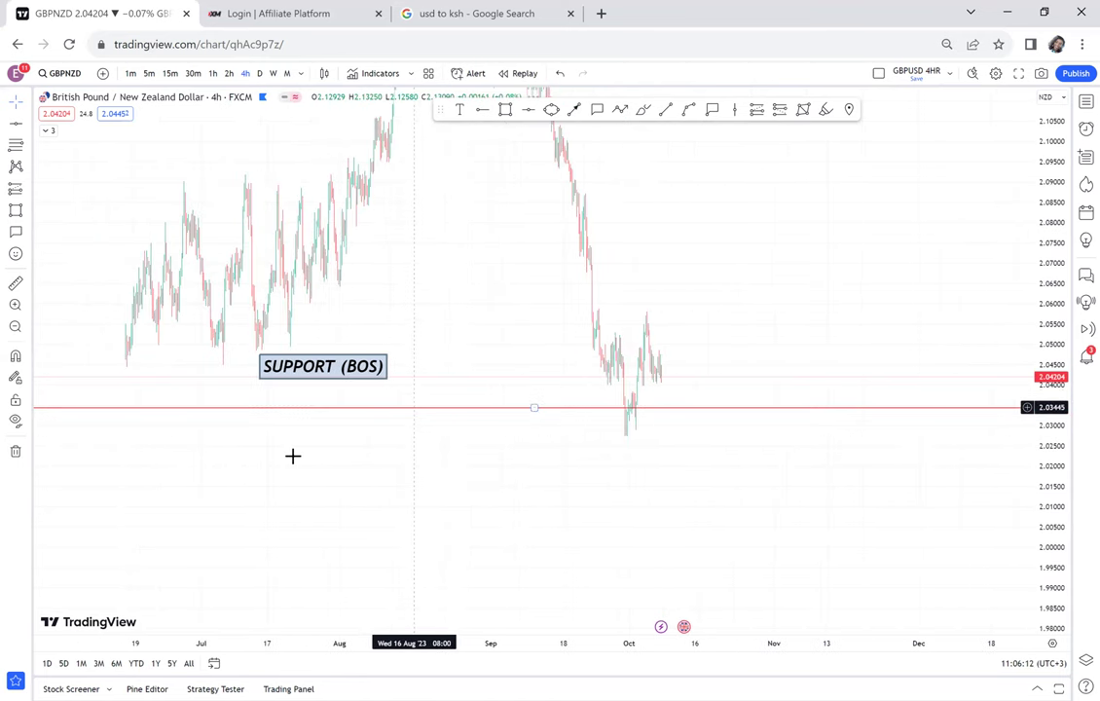
pyautogui.moveTo(292, 454); pyautogui.dragTo(554, 353)
pyautogui.scroll(-2, 496, 414)
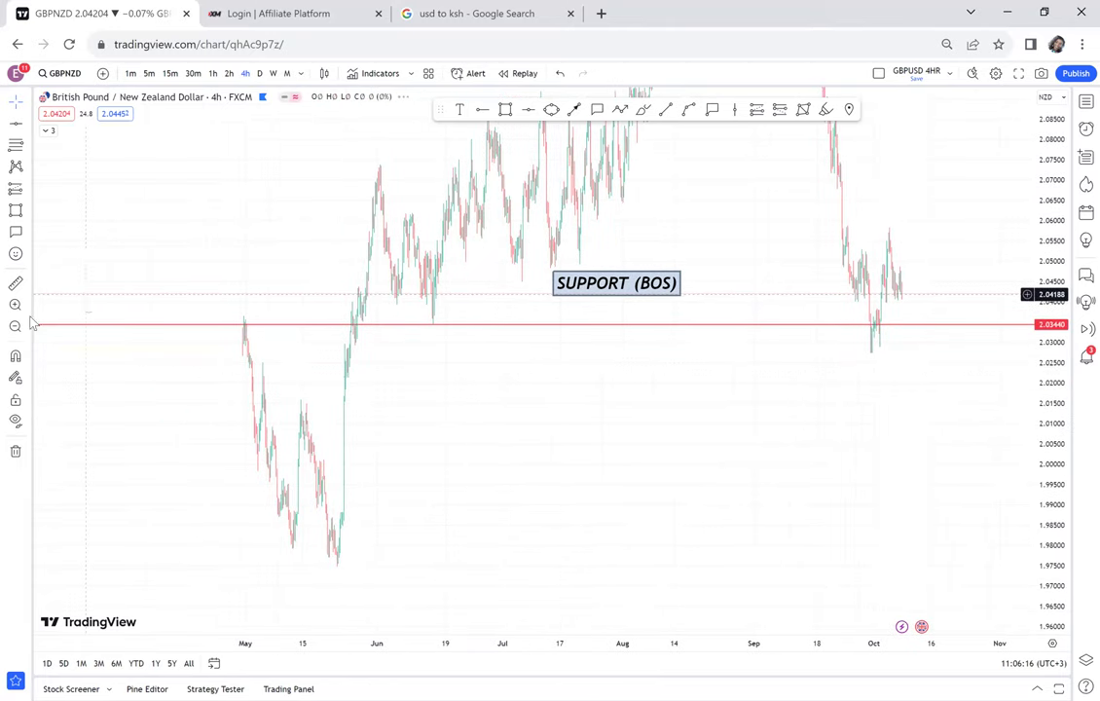
pyautogui.moveTo(264, 277); pyautogui.dragTo(479, 447)
pyautogui.scroll(3, 521, 350)
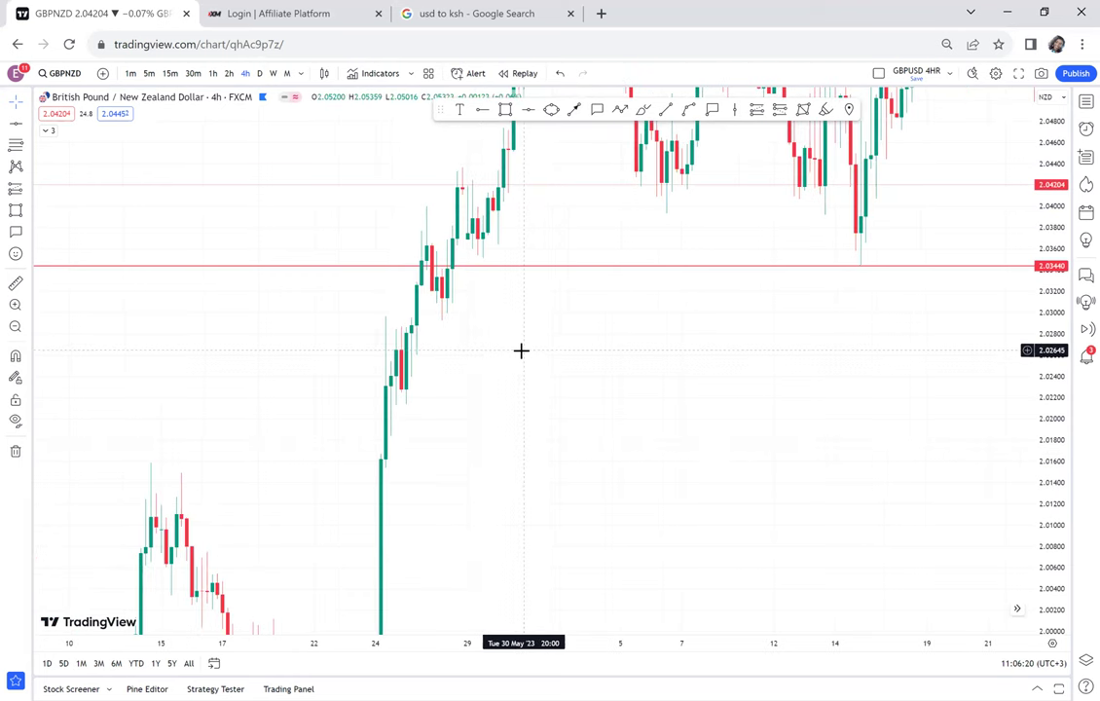
# Draw horizontal lines at 2.03144 and 2.02929 below the red support line and colour them blue.
pyautogui.click(528, 111)
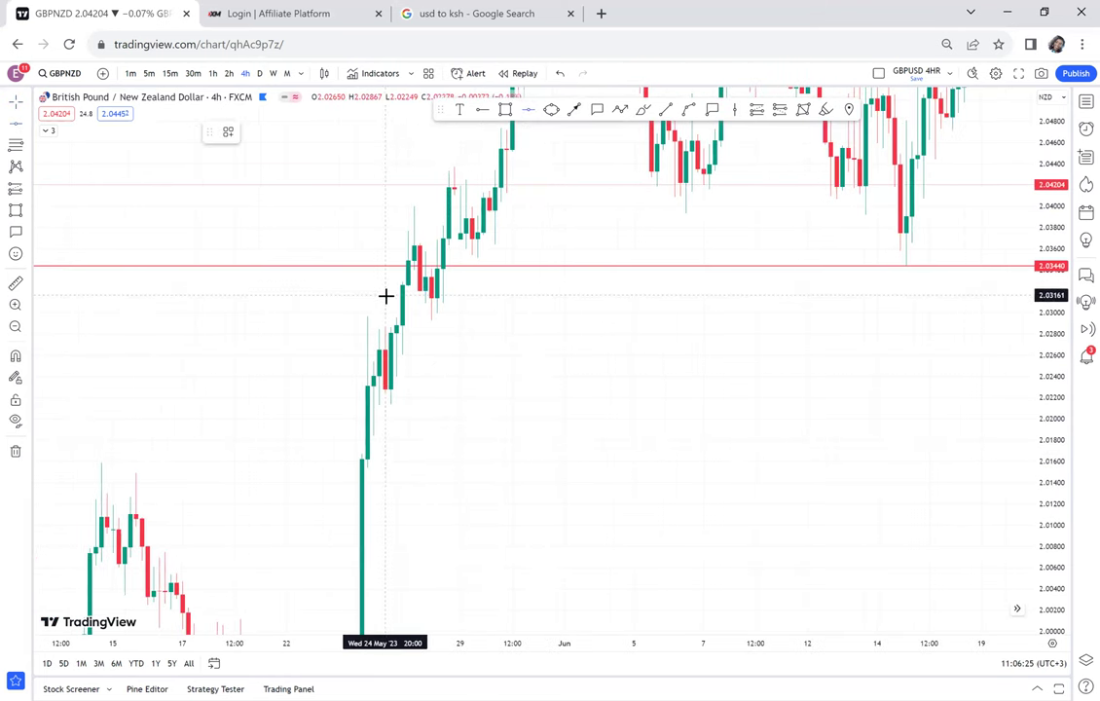
pyautogui.click(384, 297)
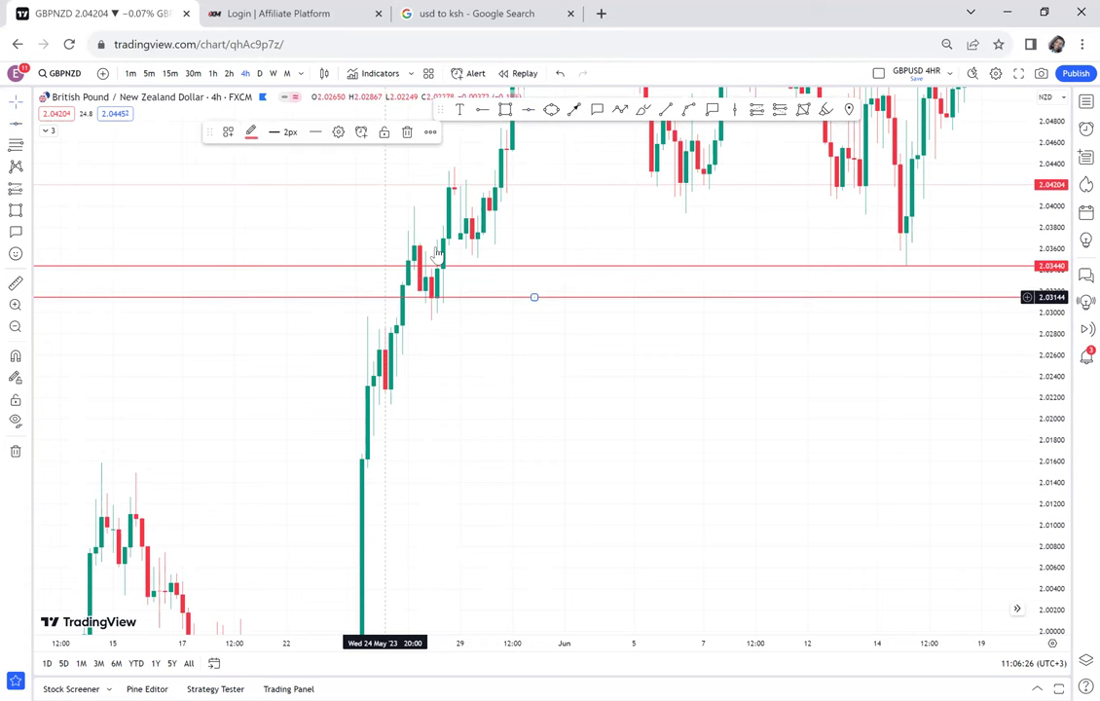
pyautogui.click(251, 132)
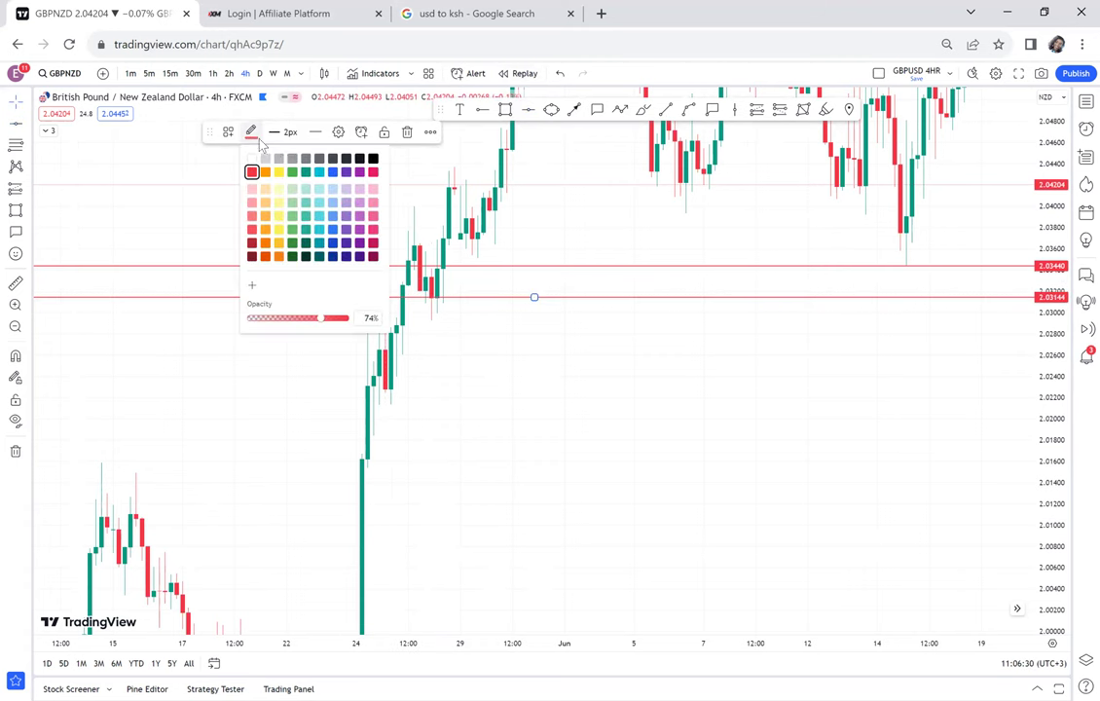
pyautogui.click(331, 173)
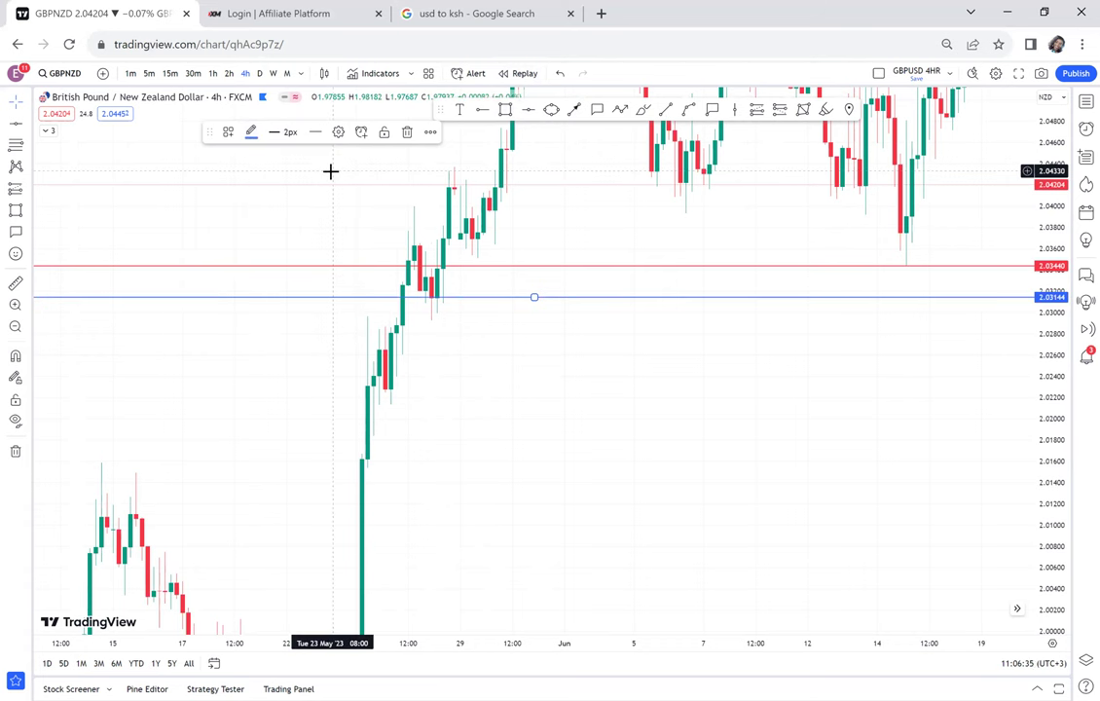
pyautogui.click(331, 171)
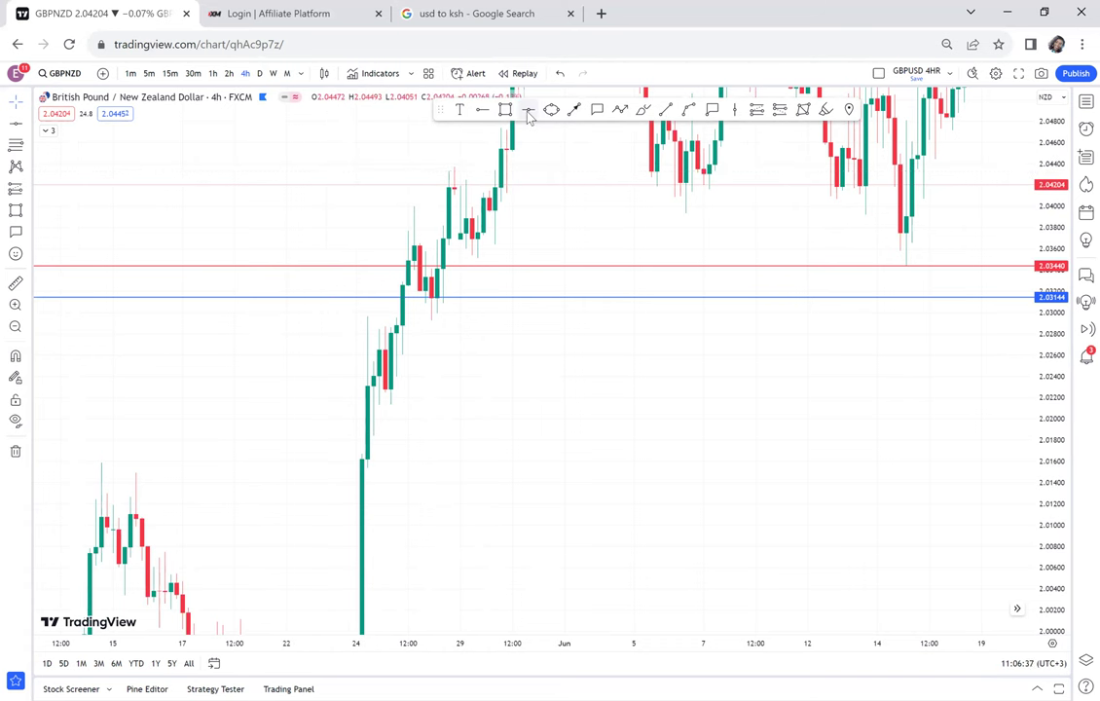
pyautogui.click(380, 319)
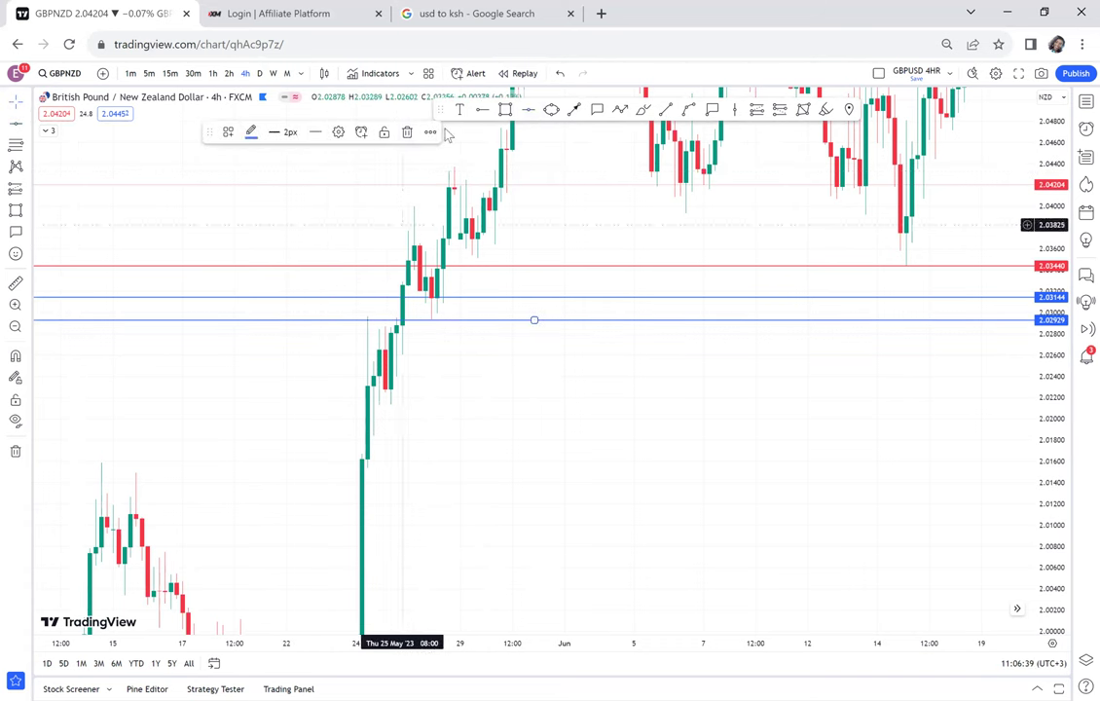
# Add two more blue horizontal lines lower down, at 2.02282 and 2.02146.
pyautogui.click(527, 112)
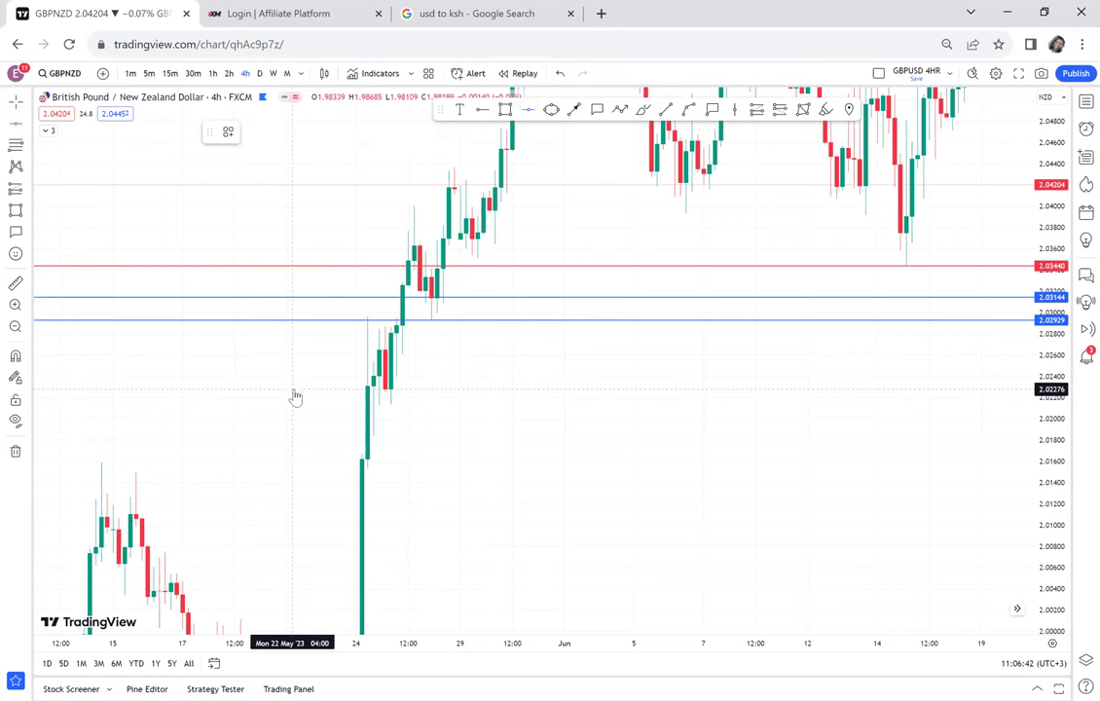
pyautogui.click(297, 390)
pyautogui.click(527, 112)
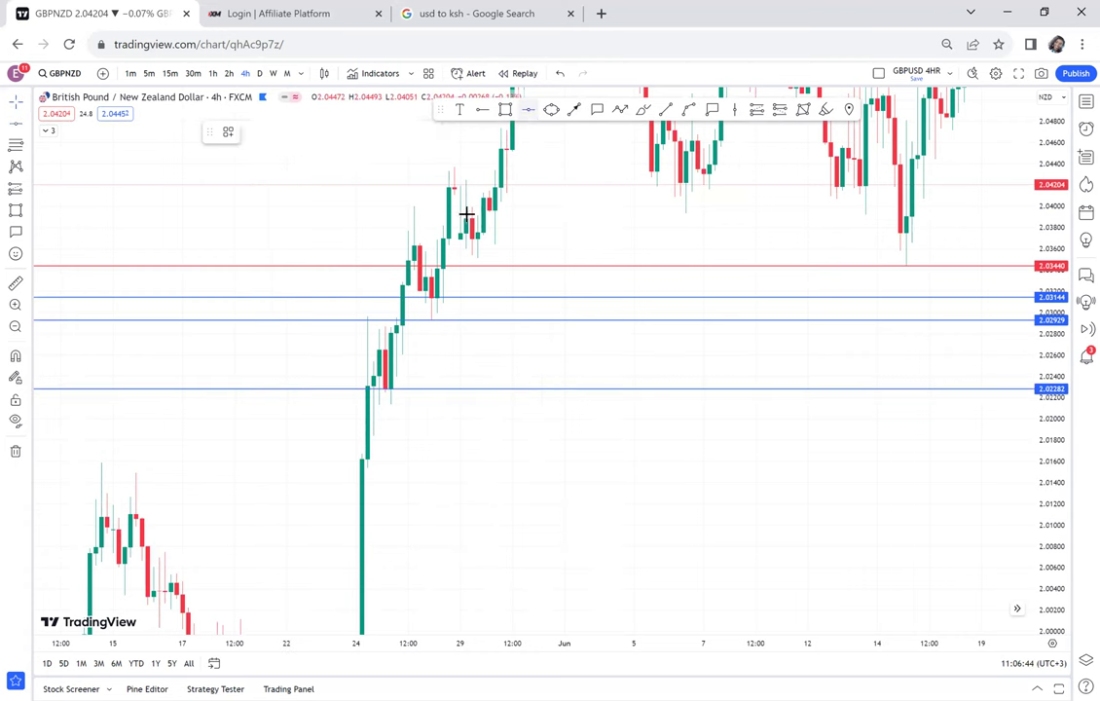
pyautogui.click(327, 403)
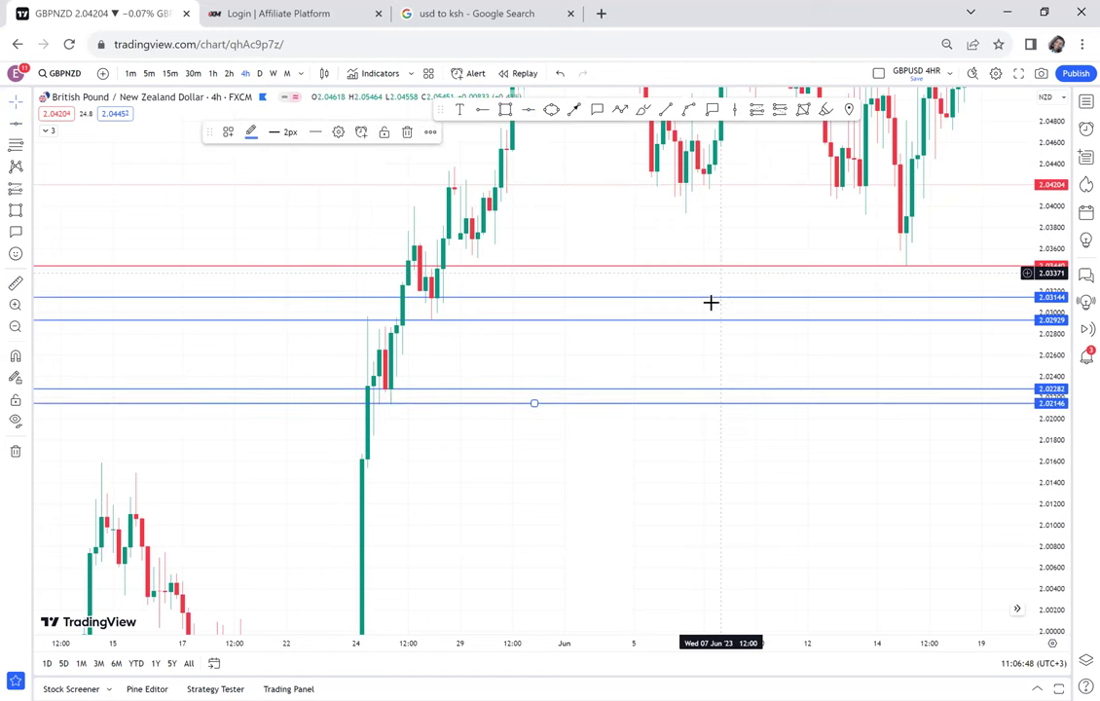
# Examine how price from May to October 2023 behaves around the red support line and the blue lines.
pyautogui.scroll(-5, 955, 197)
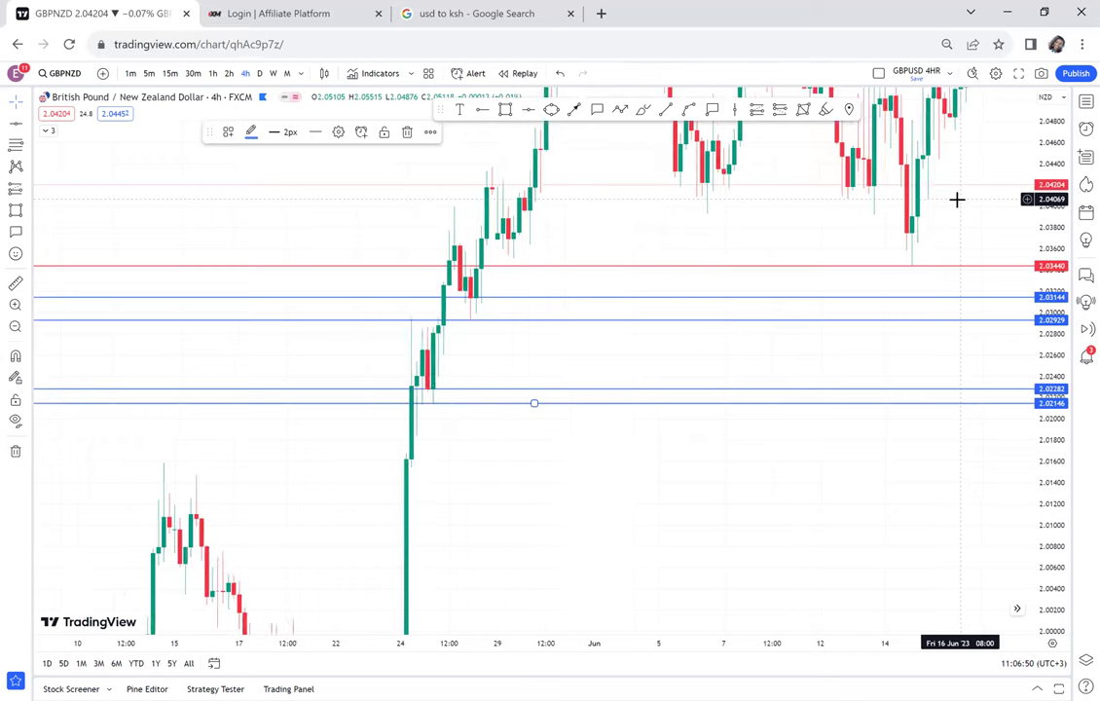
pyautogui.moveTo(866, 209); pyautogui.dragTo(311, 280)
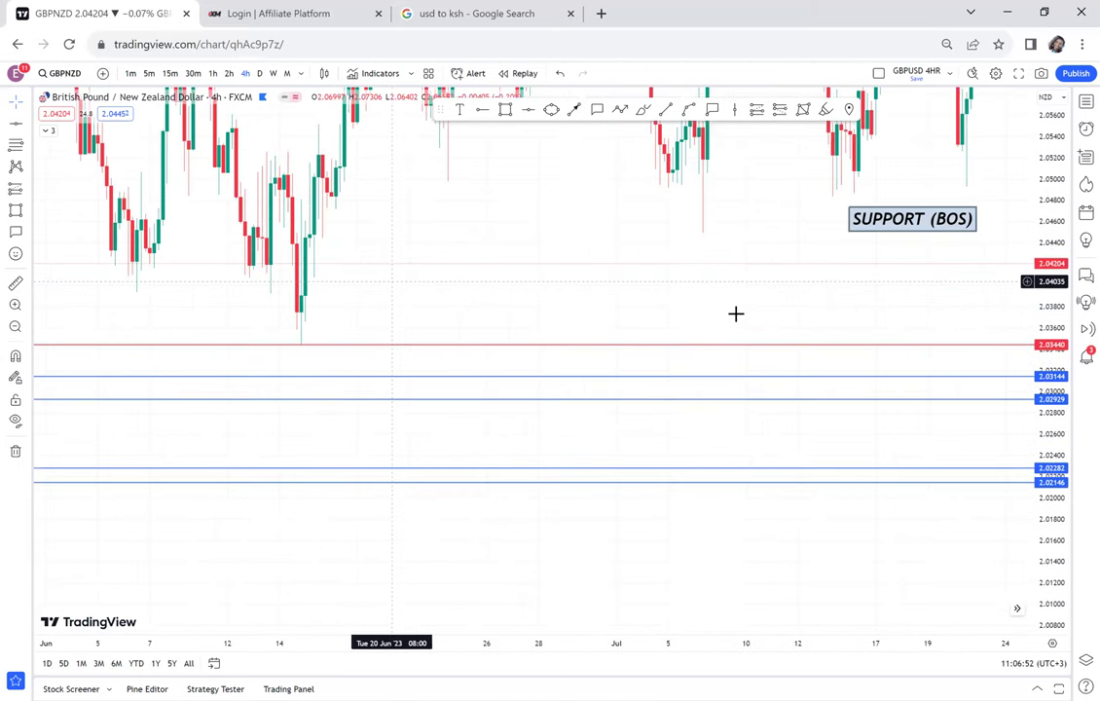
pyautogui.scroll(-3, 736, 313)
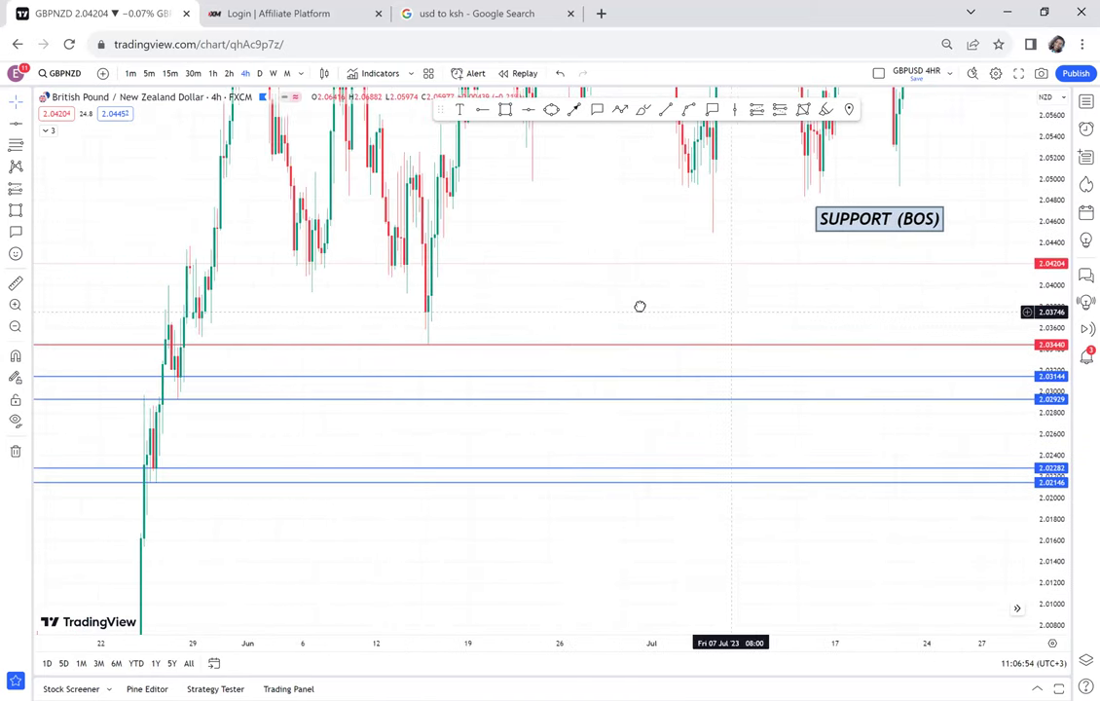
pyautogui.hscroll(8, 638, 308)
pyautogui.hscroll(10, 442, 278)
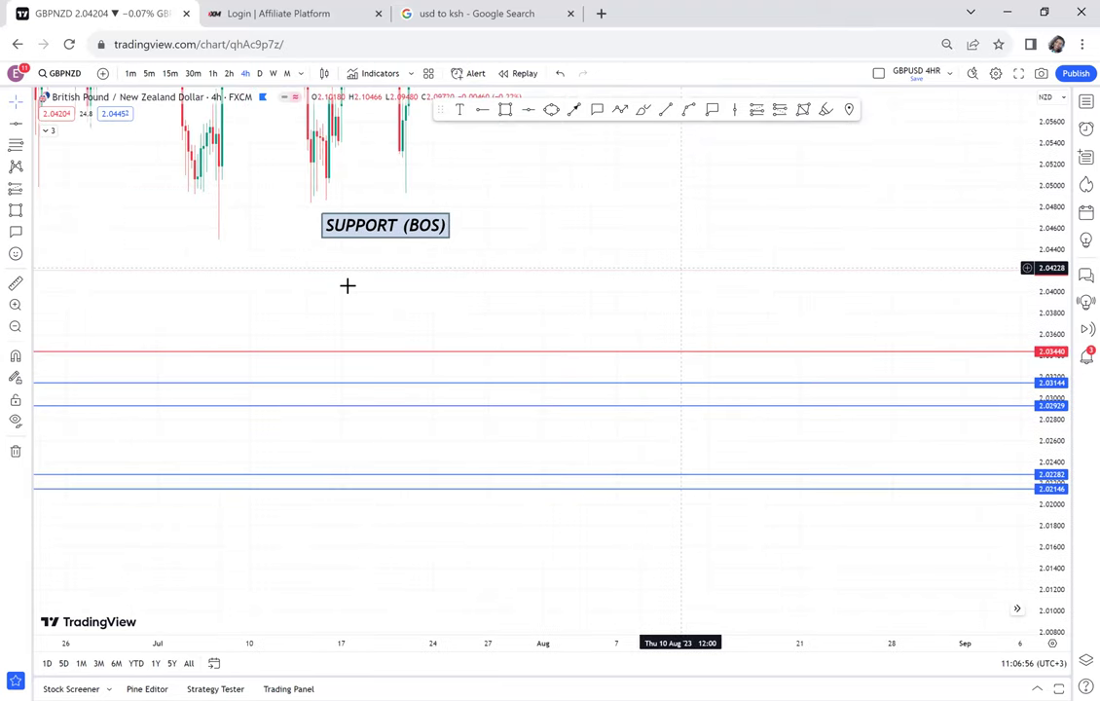
pyautogui.hscroll(4, 494, 234)
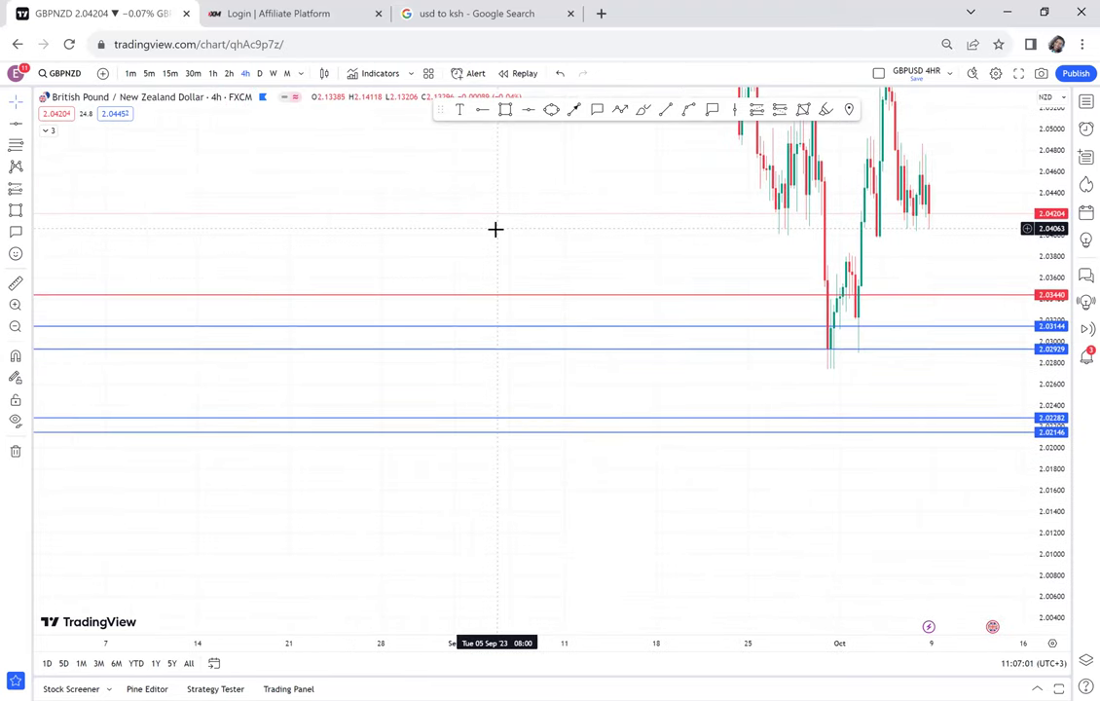
pyautogui.scroll(-5, 574, 195)
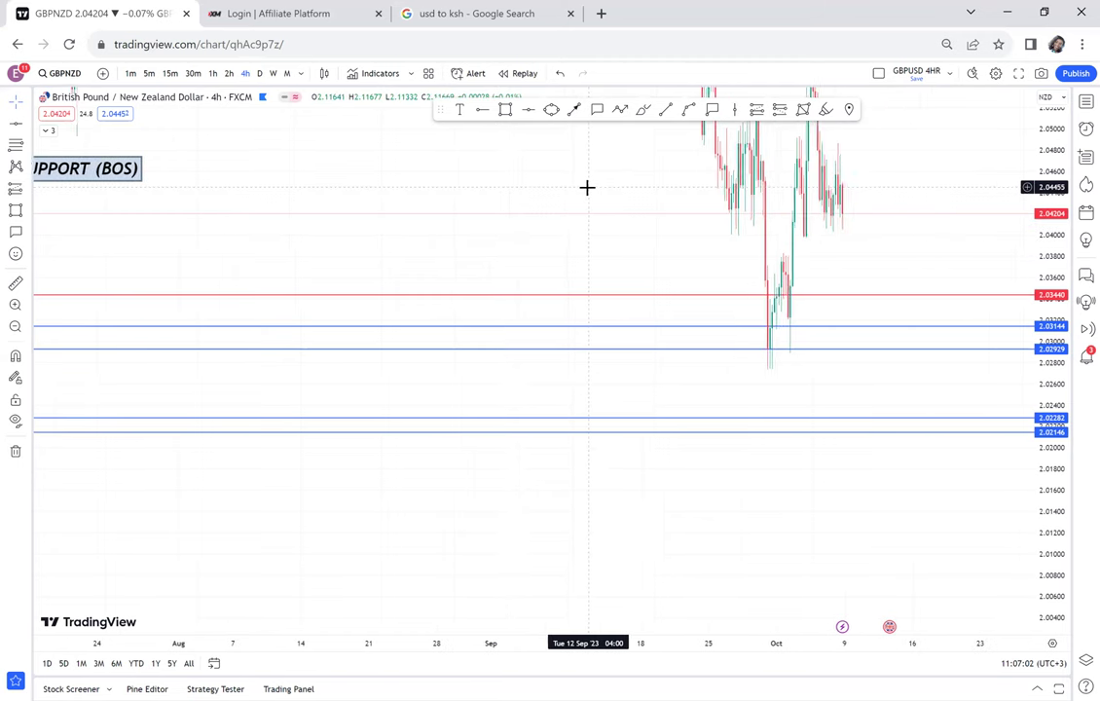
pyautogui.moveTo(864, 266); pyautogui.dragTo(799, 425)
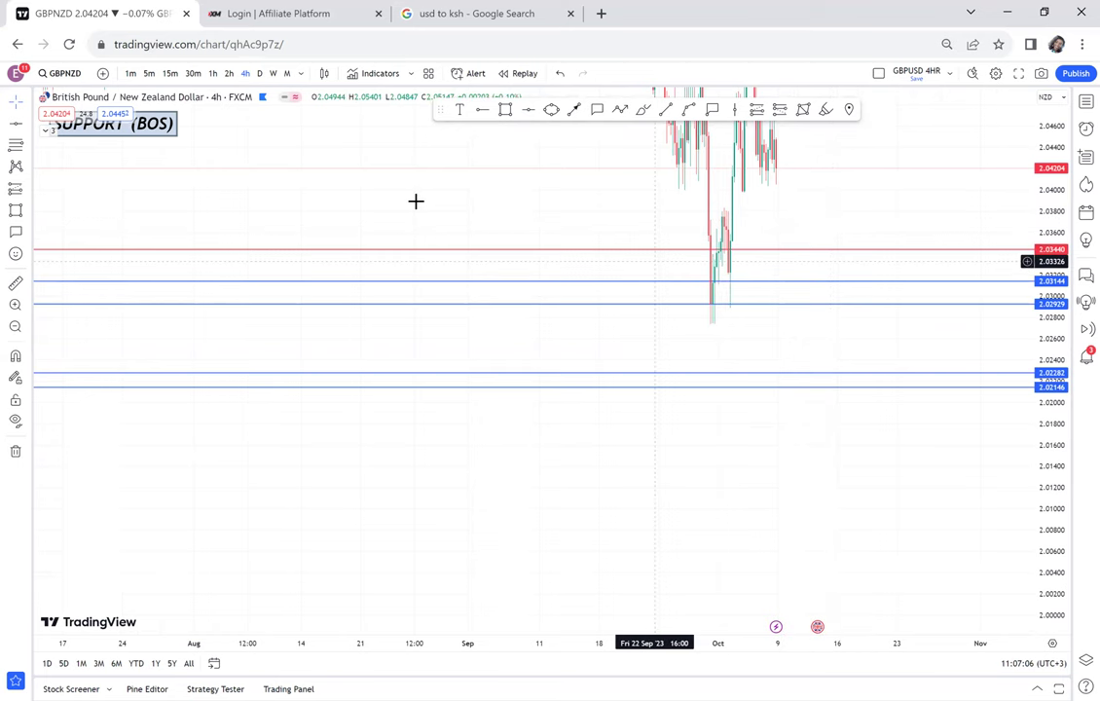
pyautogui.moveTo(461, 195); pyautogui.dragTo(823, 238)
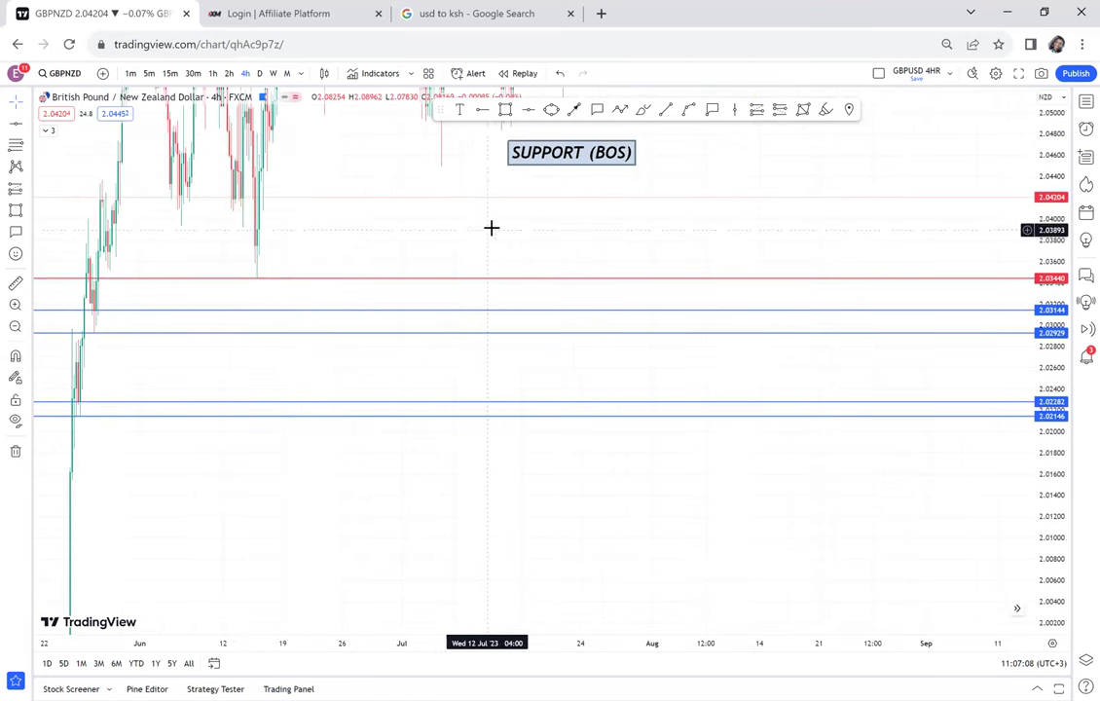
# Delete the two lowest blue horizontal lines, at 2.02282 and 2.02146.
pyautogui.click(233, 401)
pyautogui.press('Delete')
pyautogui.click(240, 415)
pyautogui.press('Delete')
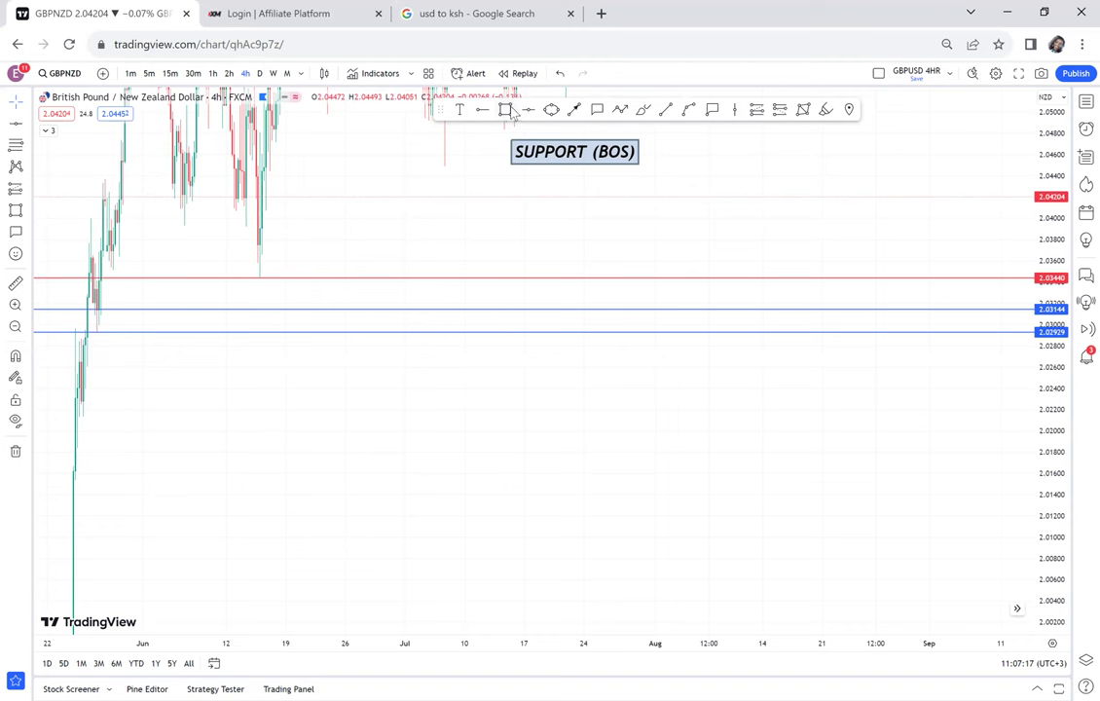
# Draw a rectangle between the two blue lines from 23 May to 11 September 2023, filled black at 26% opacity.
pyautogui.click(69, 309)
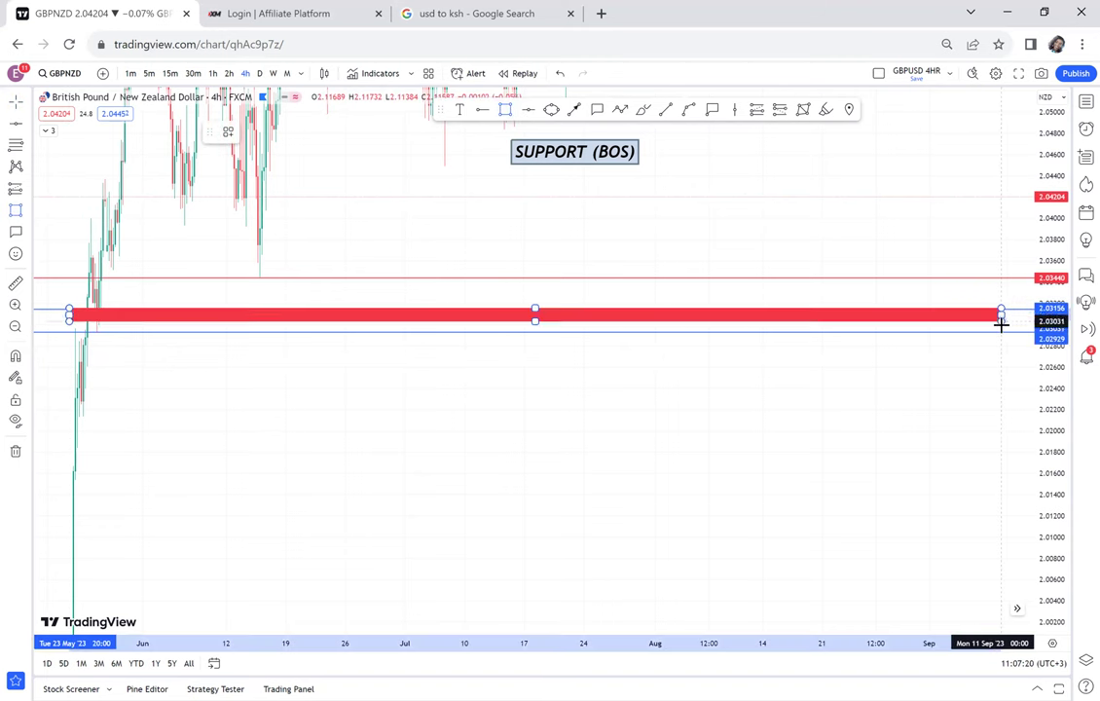
pyautogui.click(1003, 330)
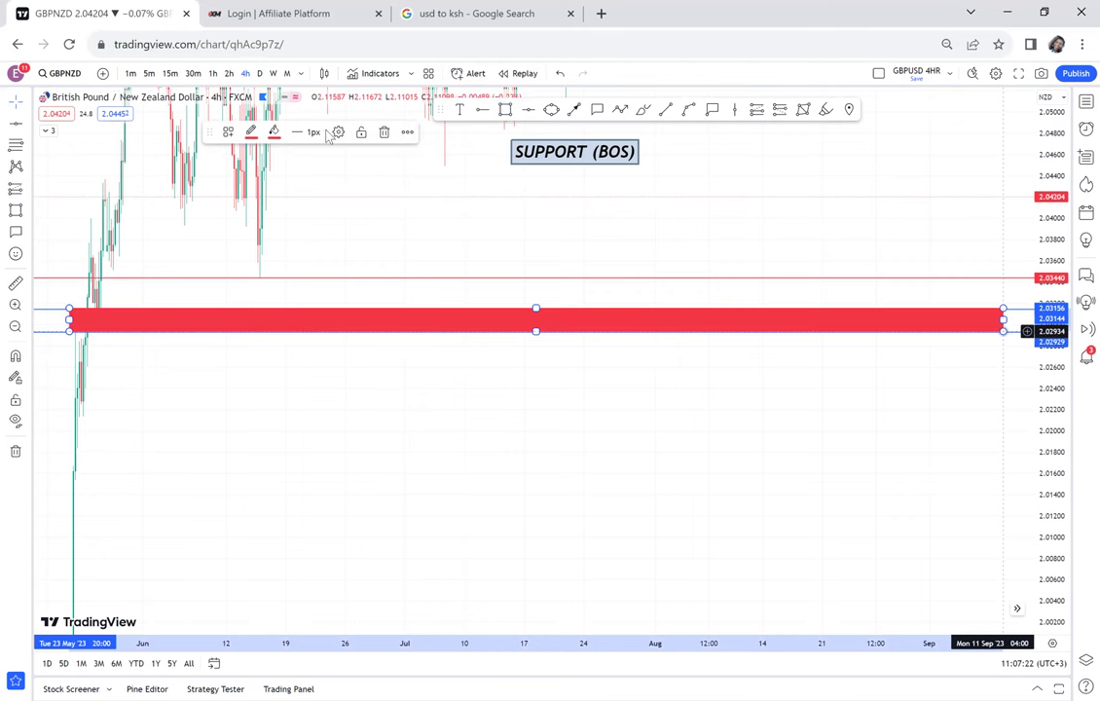
pyautogui.click(276, 135)
pyautogui.moveTo(322, 322); pyautogui.dragTo(301, 322)
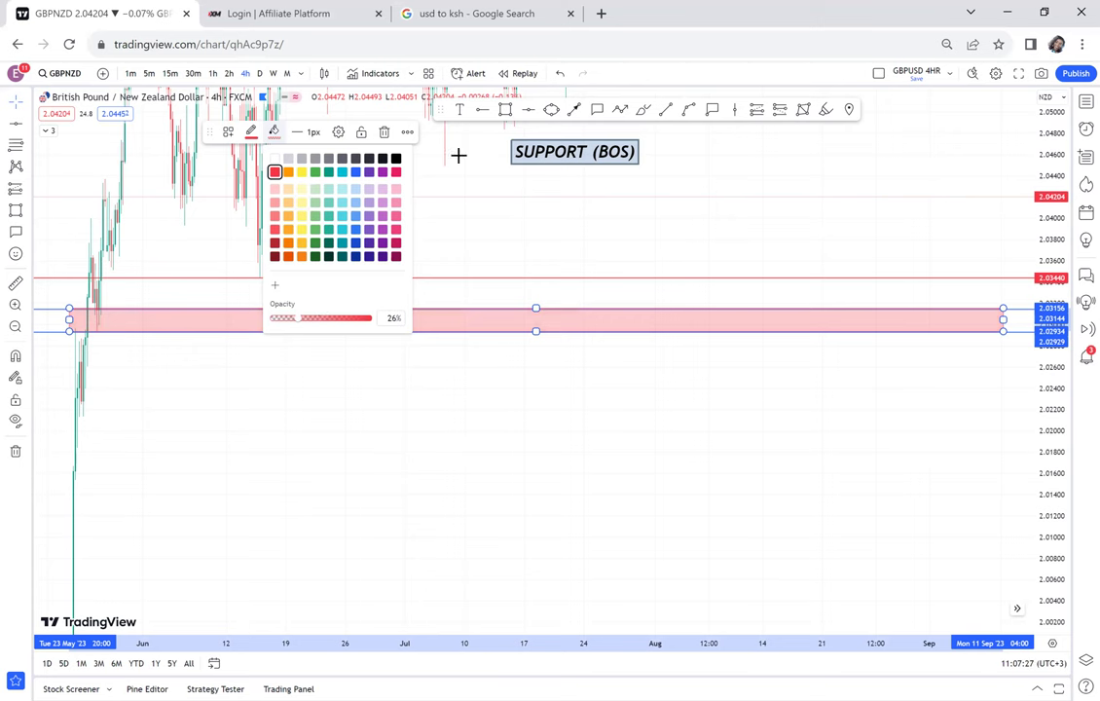
pyautogui.click(396, 161)
# Extend the grey rectangle's end to 20 October 2023 and align its lower edge with the 2.02929 line.
pyautogui.moveTo(680, 257); pyautogui.dragTo(205, 267)
pyautogui.click(501, 336)
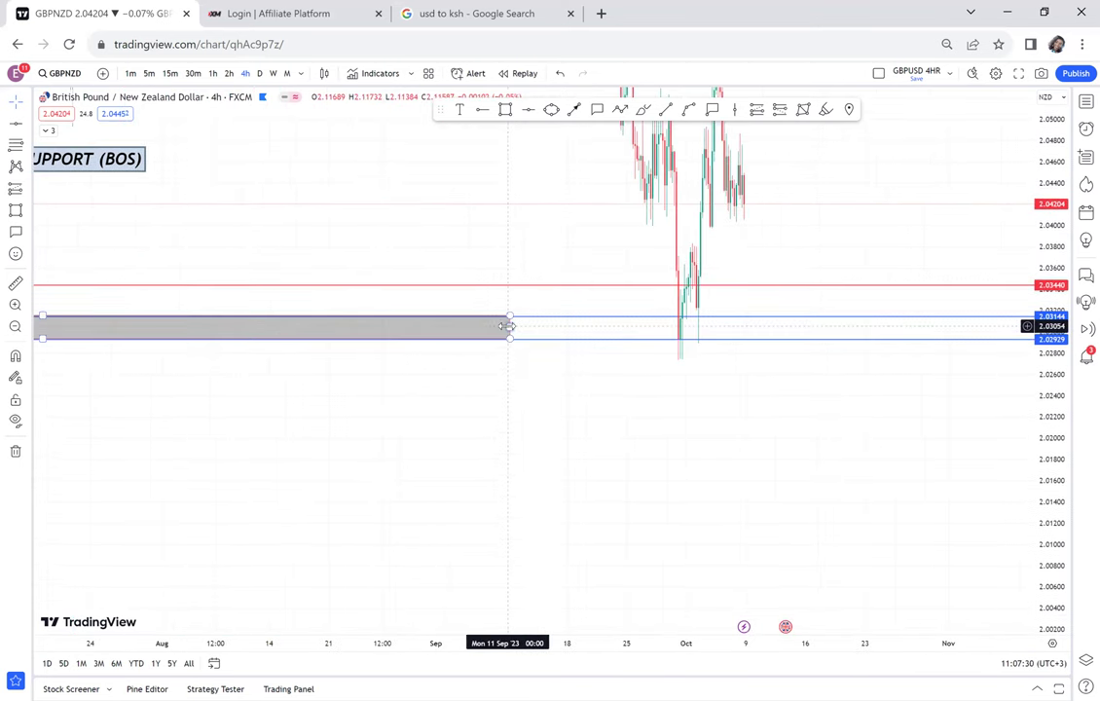
pyautogui.moveTo(509, 337); pyautogui.dragTo(827, 342)
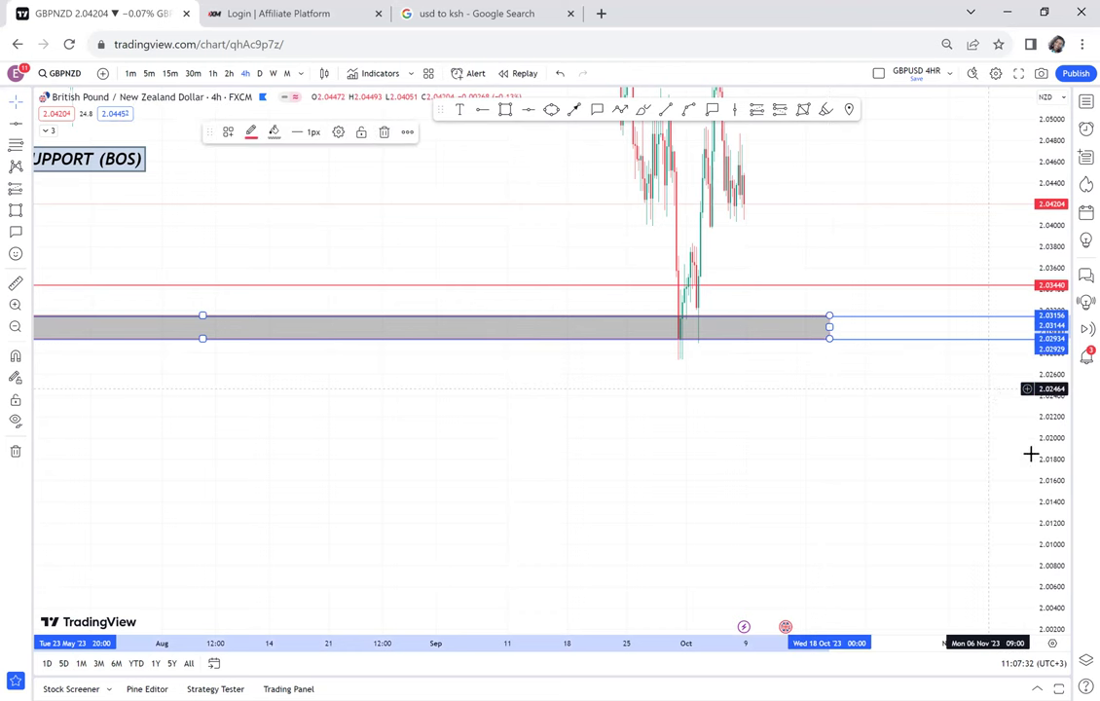
pyautogui.moveTo(1054, 491); pyautogui.dragTo(1000, 275)
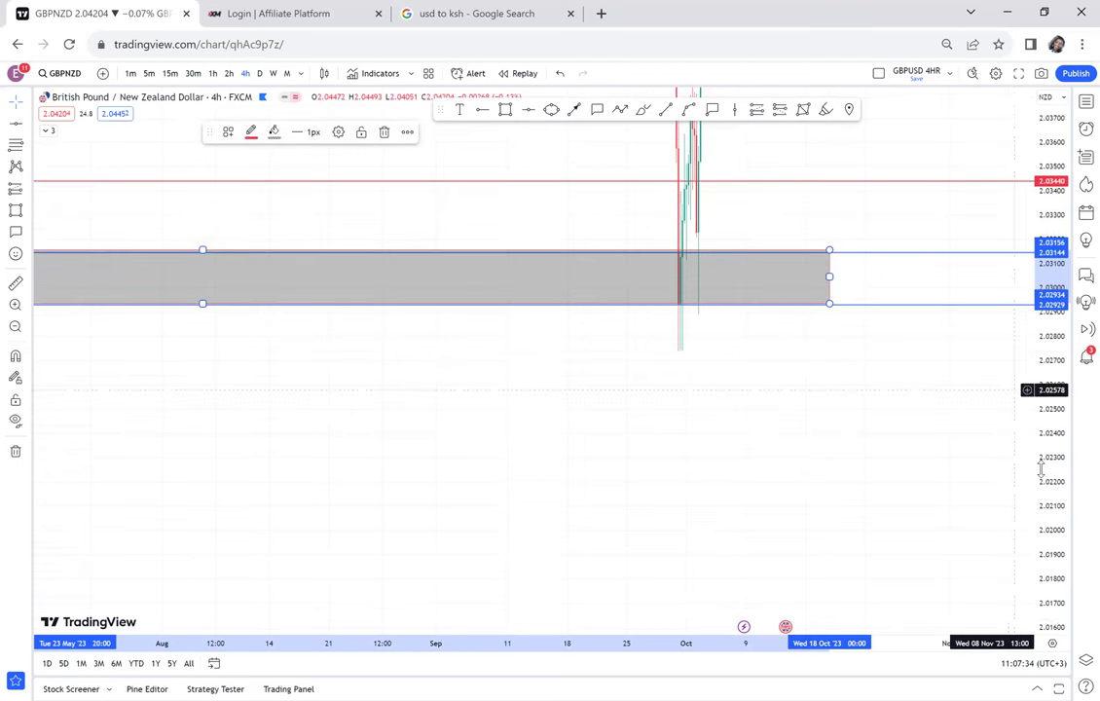
pyautogui.moveTo(1012, 217); pyautogui.dragTo(983, 103)
pyautogui.moveTo(798, 214); pyautogui.dragTo(776, 484)
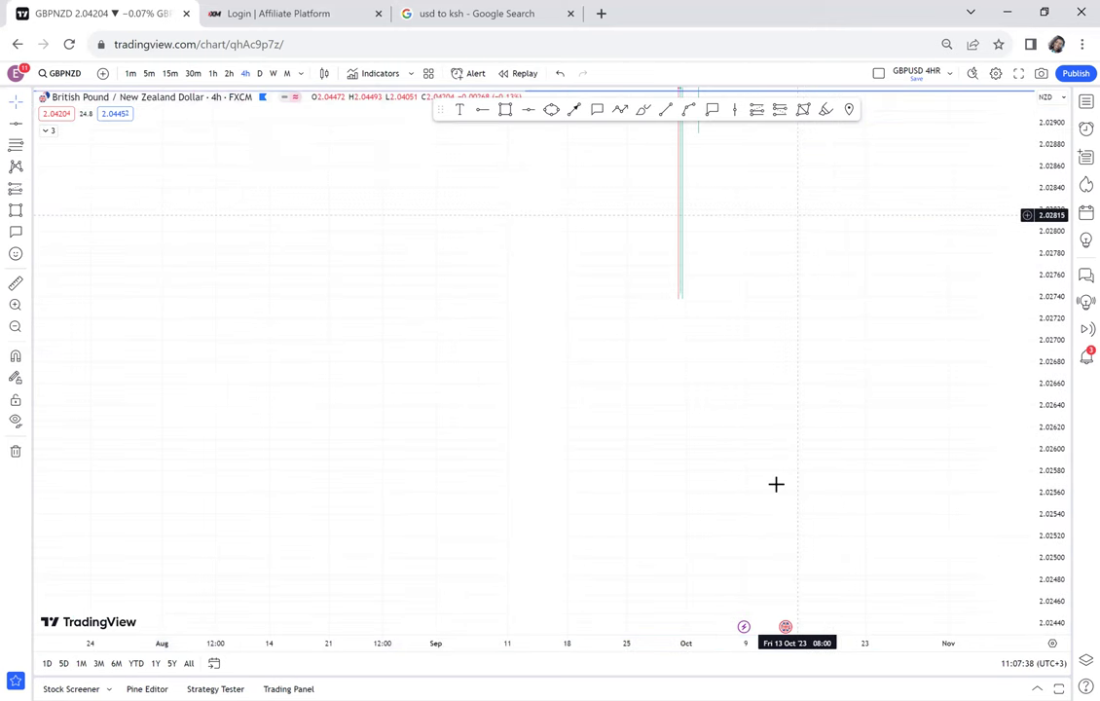
pyautogui.click(807, 354)
pyautogui.moveTo(809, 357); pyautogui.dragTo(839, 362)
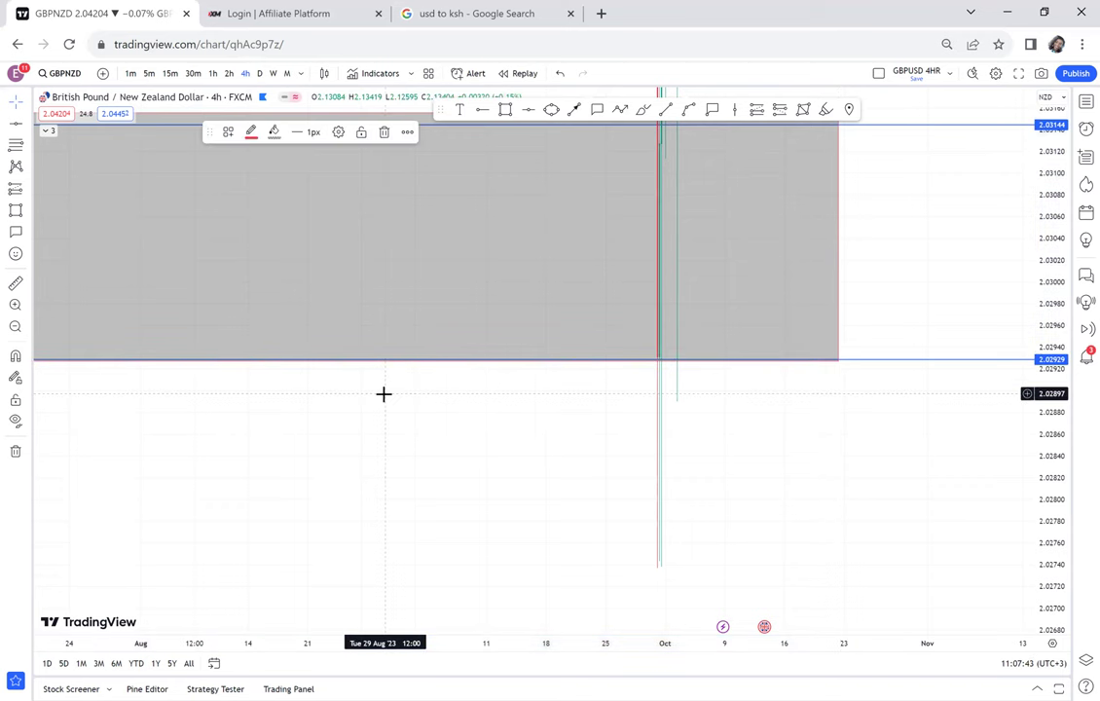
# Lower the grey rectangle's upper edge to 2.03140 and move the upper blue line to 2.03136.
pyautogui.moveTo(383, 392); pyautogui.dragTo(559, 382)
pyautogui.scroll(-5, 560, 385)
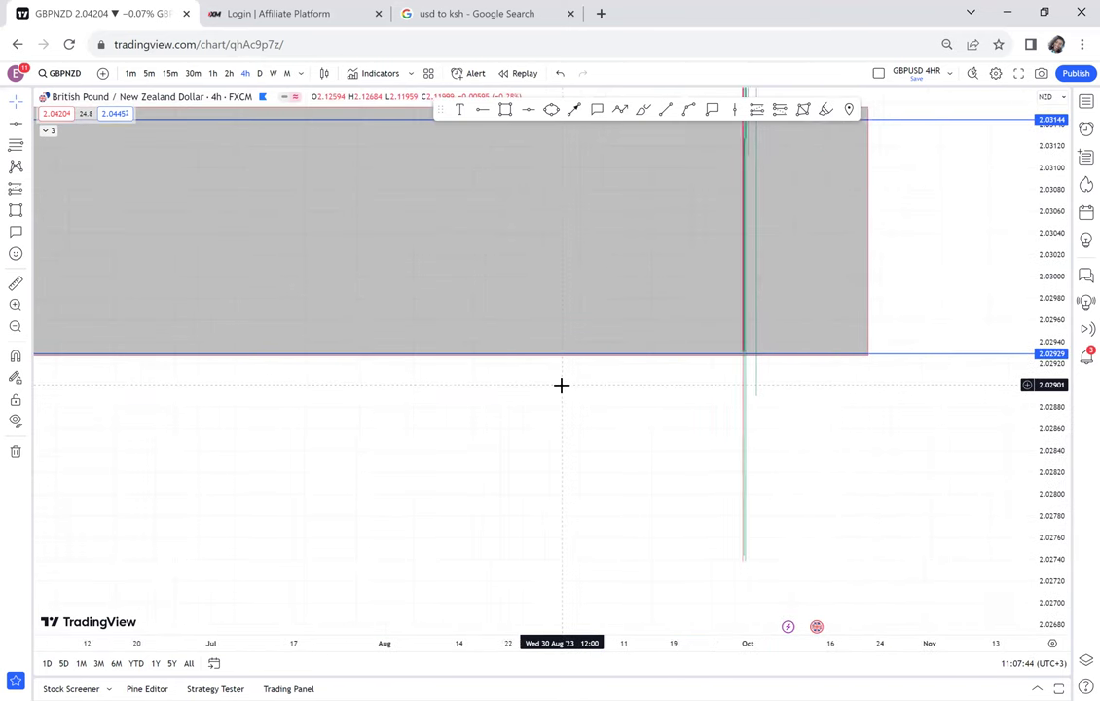
pyautogui.moveTo(325, 422); pyautogui.dragTo(674, 477)
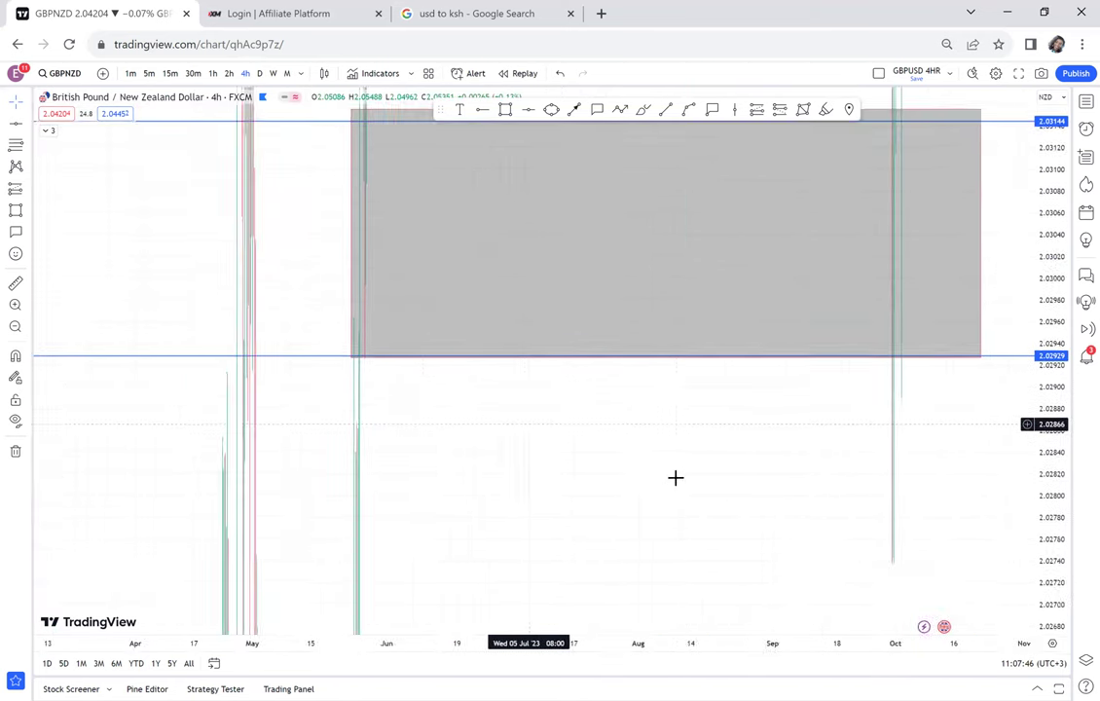
pyautogui.moveTo(1056, 239); pyautogui.dragTo(1048, 559)
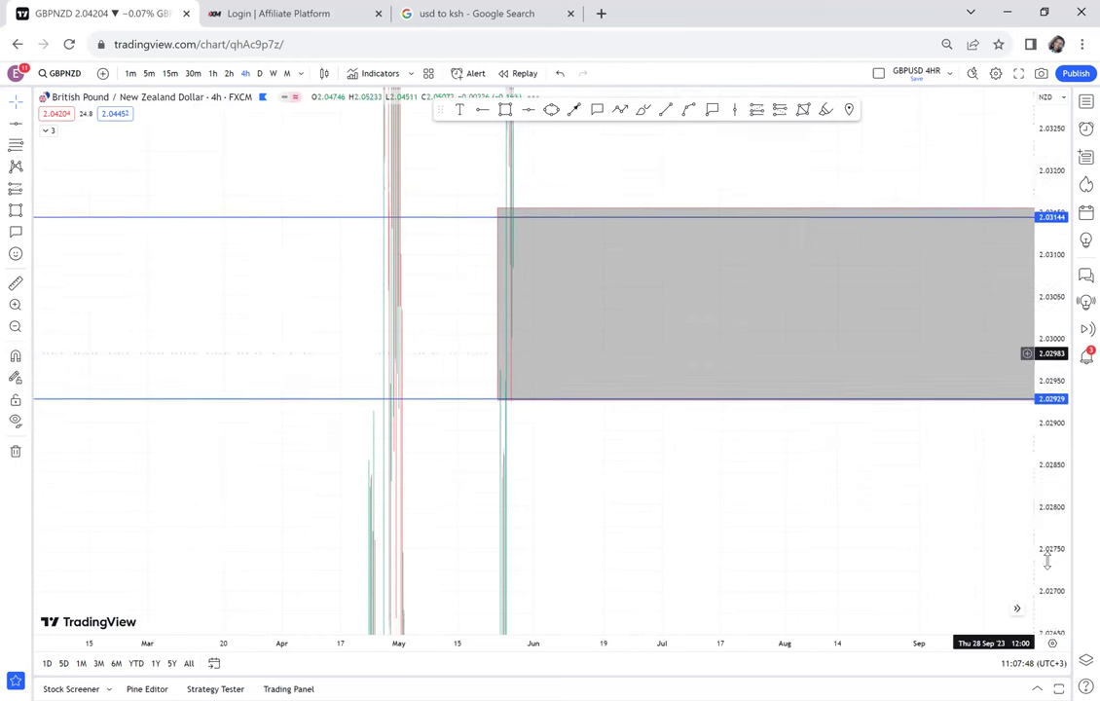
pyautogui.scroll(2, 871, 468)
pyautogui.scroll(5, 870, 469)
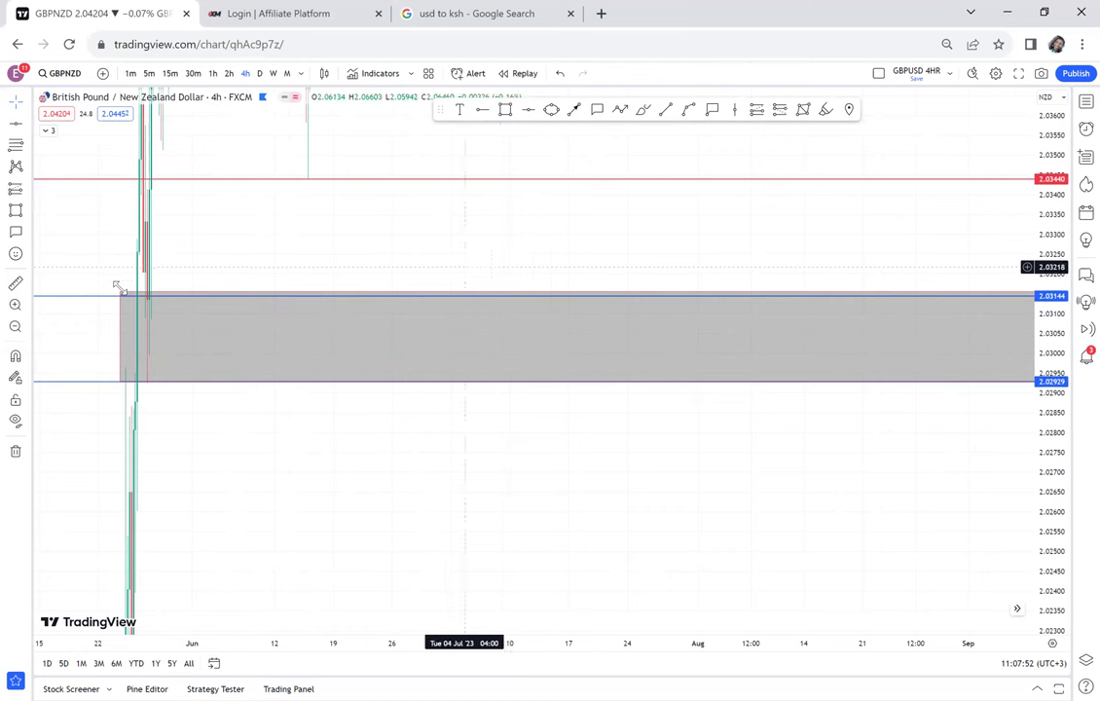
pyautogui.moveTo(119, 291); pyautogui.dragTo(120, 298)
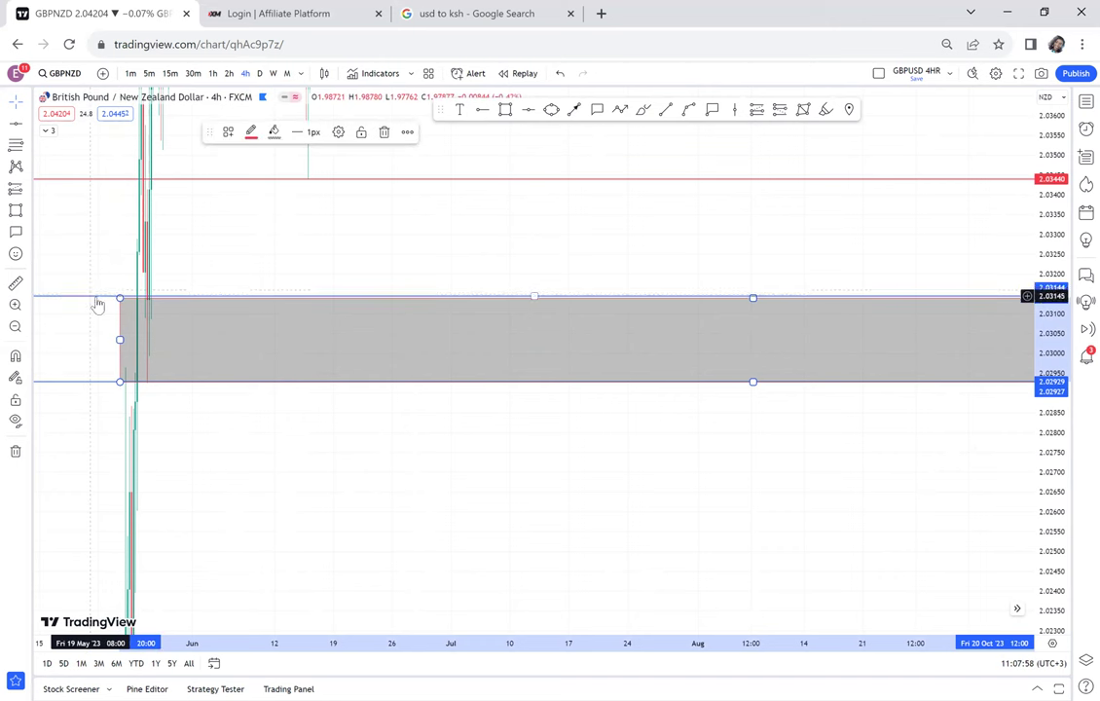
pyautogui.click(103, 300)
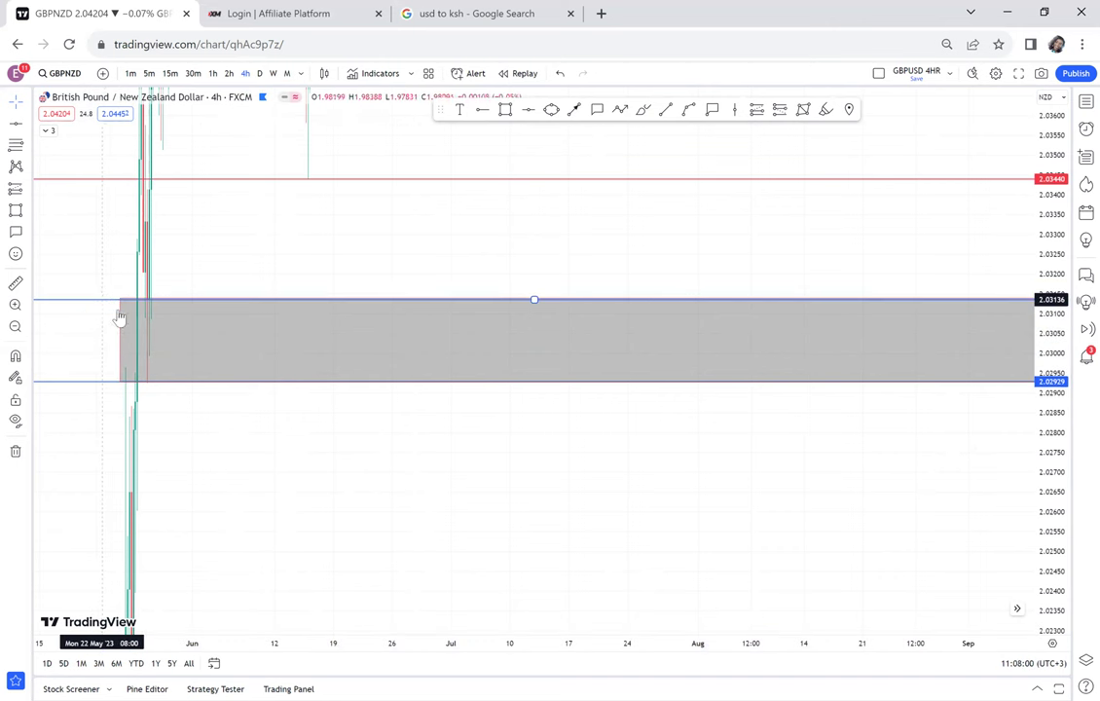
# Adjust the grey rectangle's lower starting corner to 23 May 2023 00:00 at 2.02926.
pyautogui.scroll(2, 277, 351)
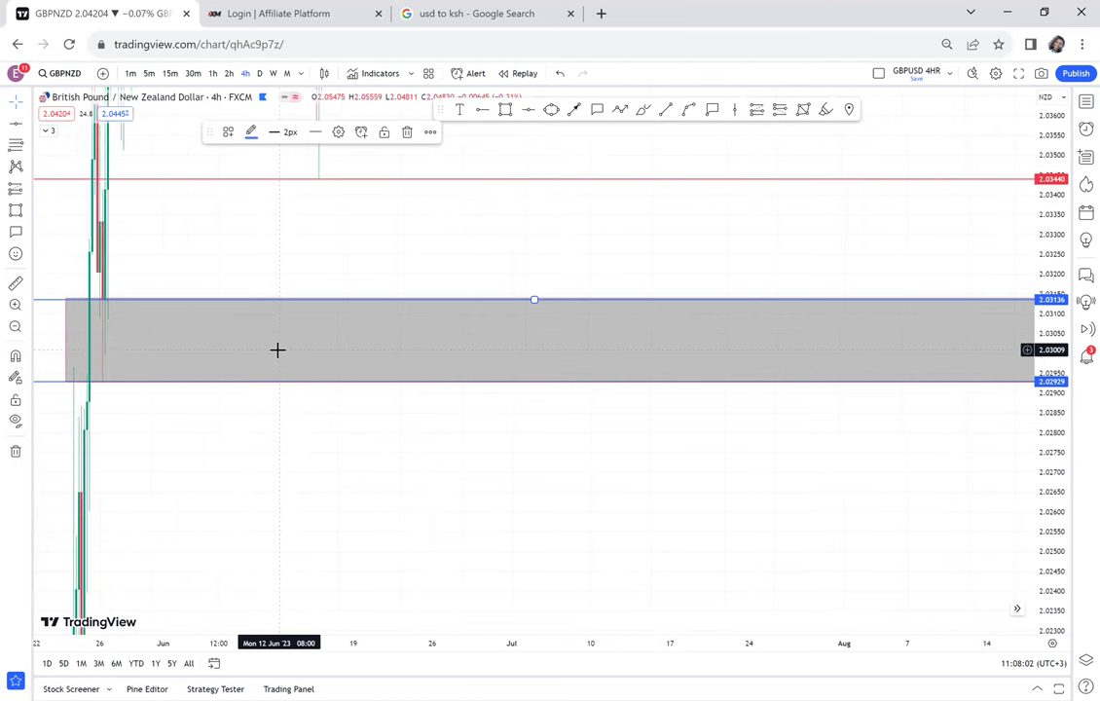
pyautogui.moveTo(199, 446); pyautogui.dragTo(513, 476)
pyautogui.moveTo(381, 412); pyautogui.dragTo(367, 411)
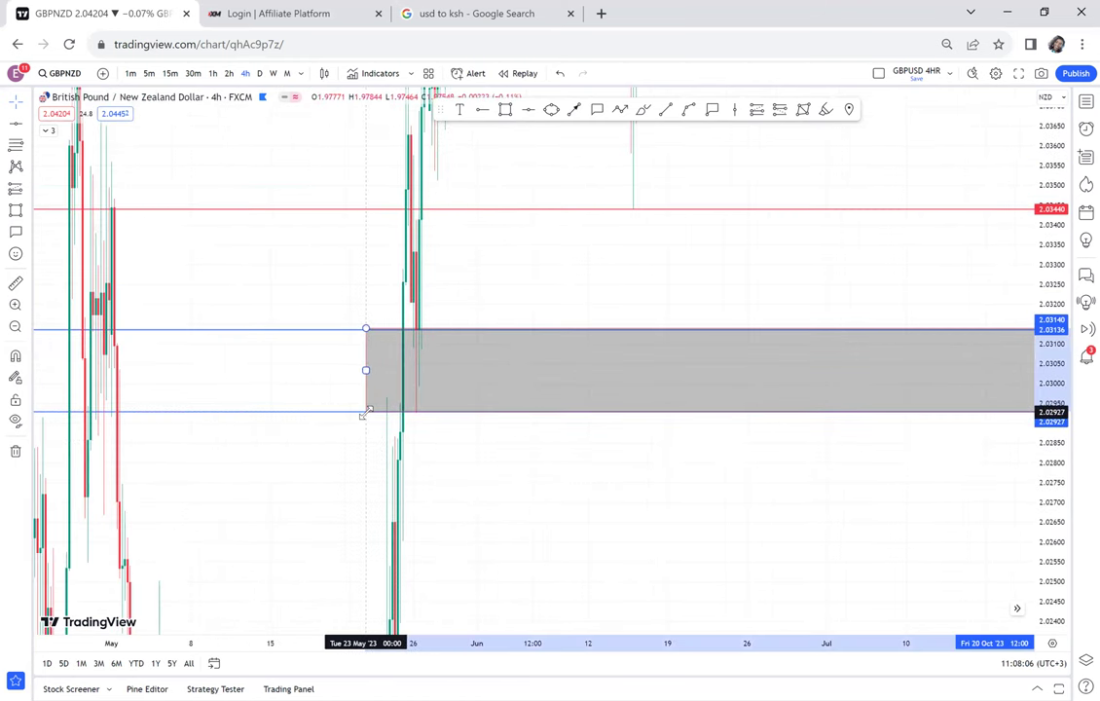
pyautogui.click(525, 321)
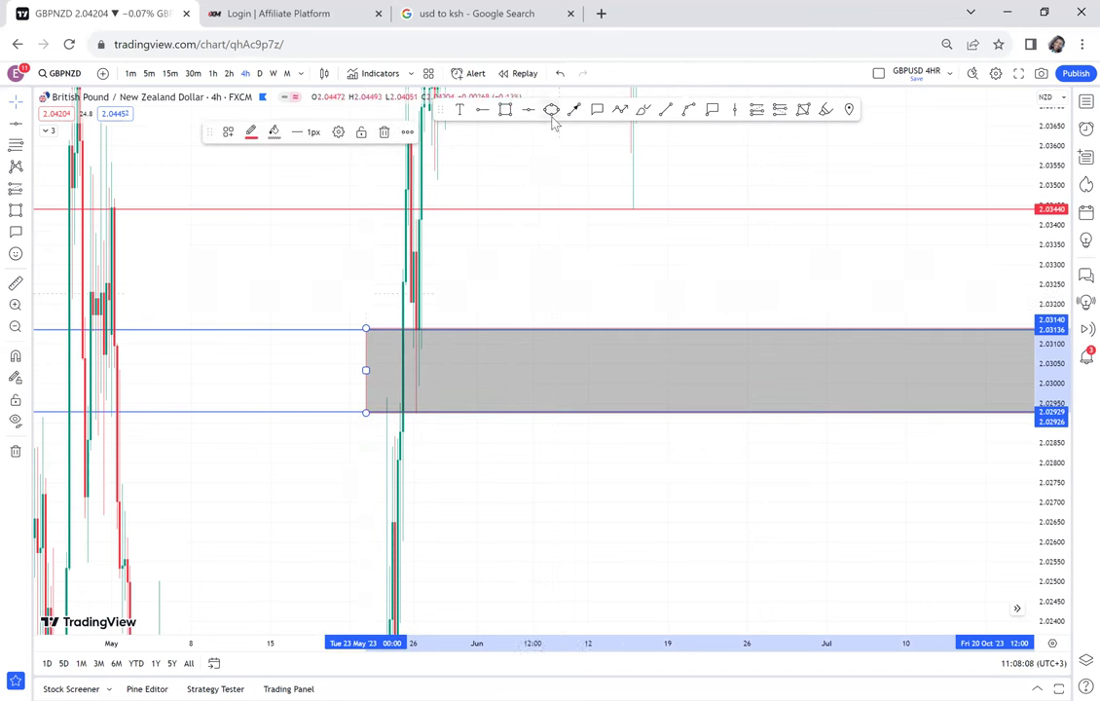
# Draw a yellow ellipse around the late-May 2023 candles at the start of the grey rectangle.
pyautogui.click(550, 109)
pyautogui.click(445, 311)
pyautogui.click(376, 413)
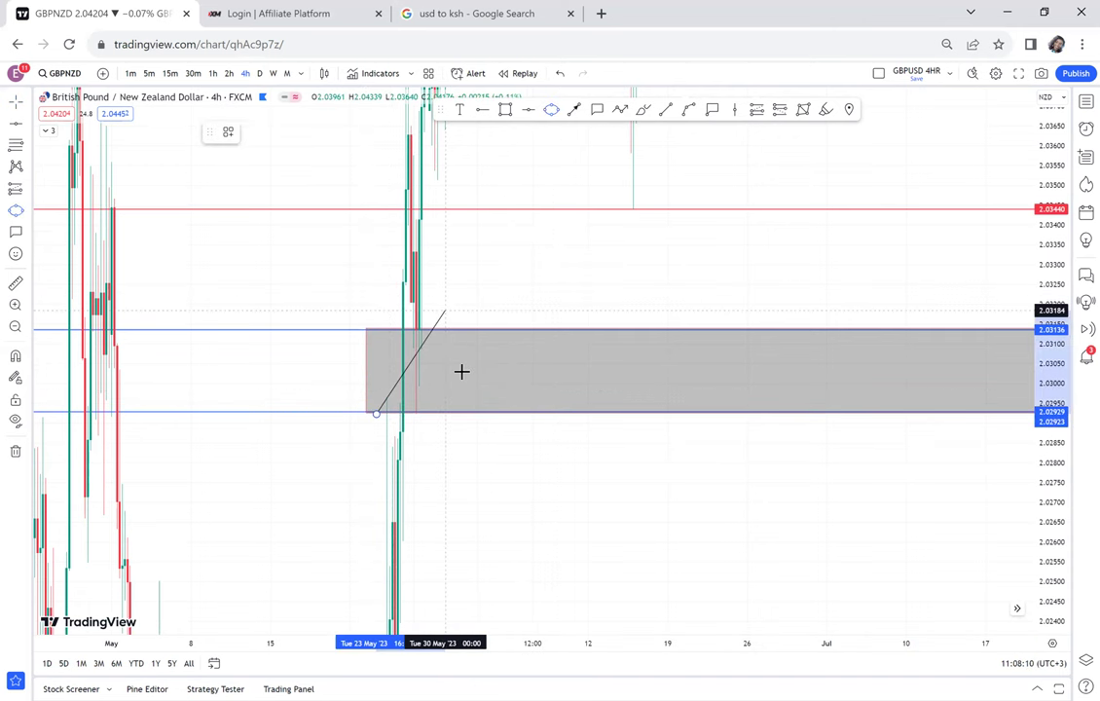
pyautogui.click(470, 382)
pyautogui.click(557, 268)
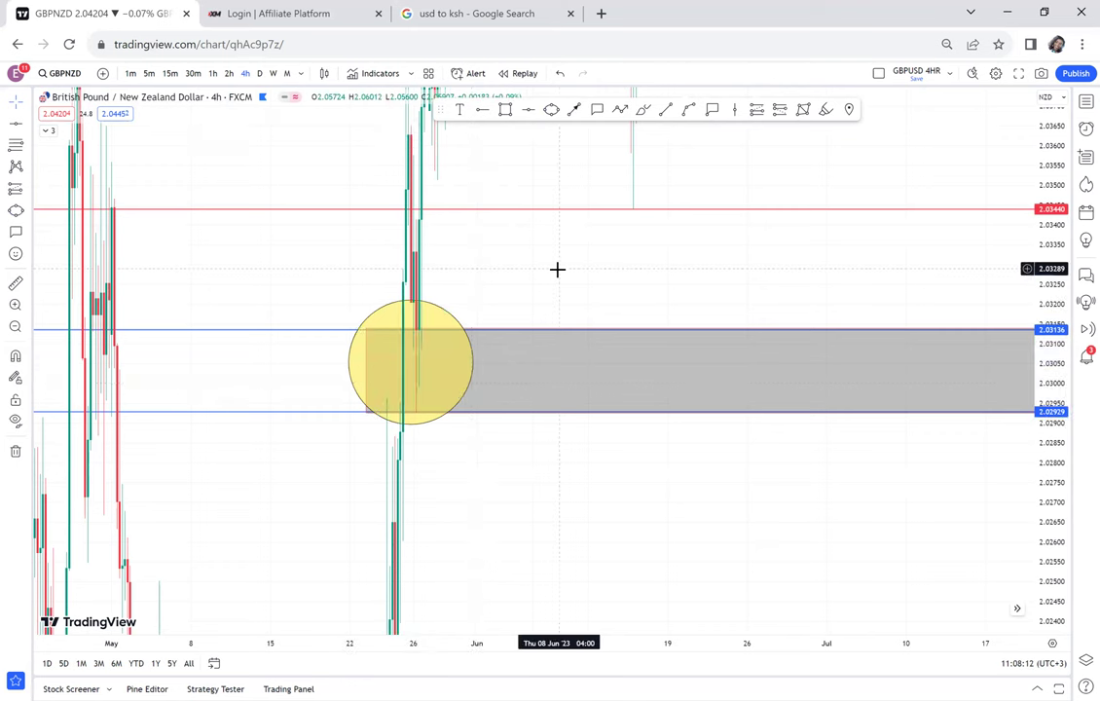
# Draw a second yellow ellipse around the candles that dip into the grey rectangle just before October 2023.
pyautogui.scroll(1, 366, 369)
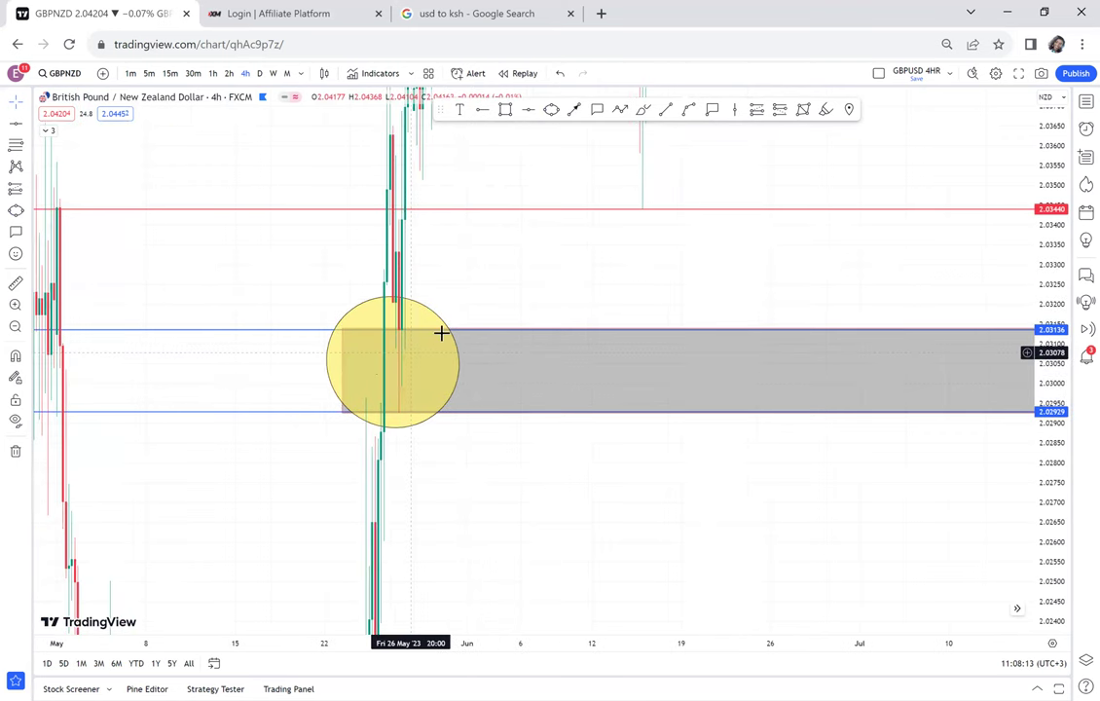
pyautogui.moveTo(765, 283); pyautogui.dragTo(224, 282)
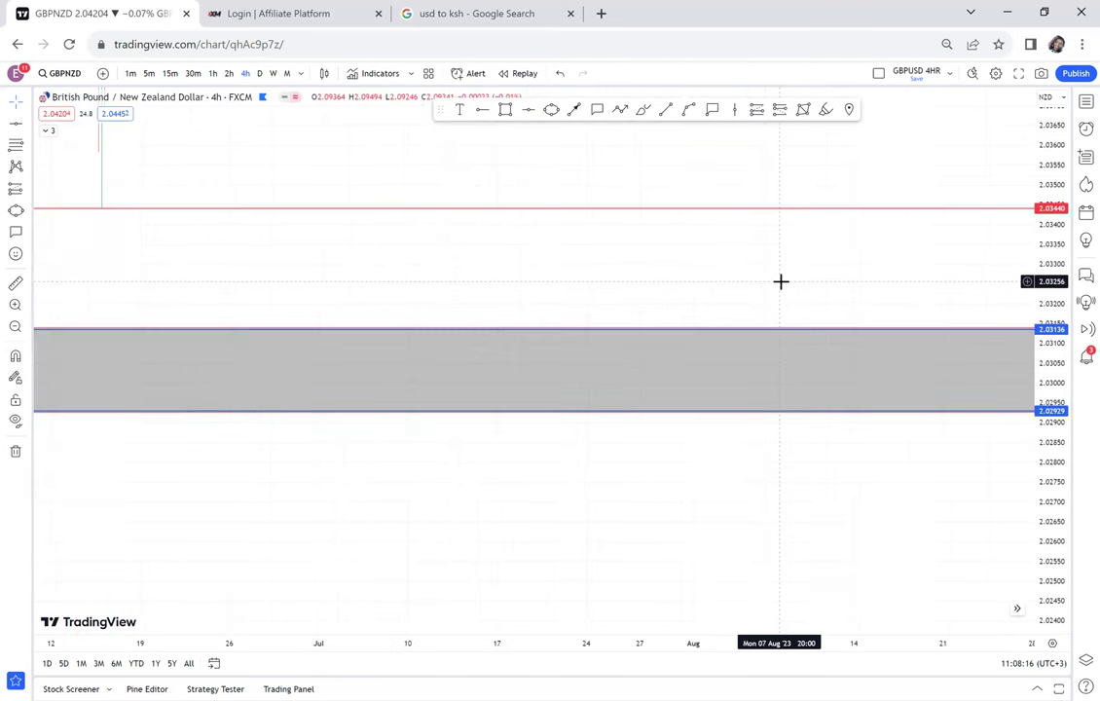
pyautogui.hscroll(6, 587, 287)
pyautogui.hscroll(5, 567, 283)
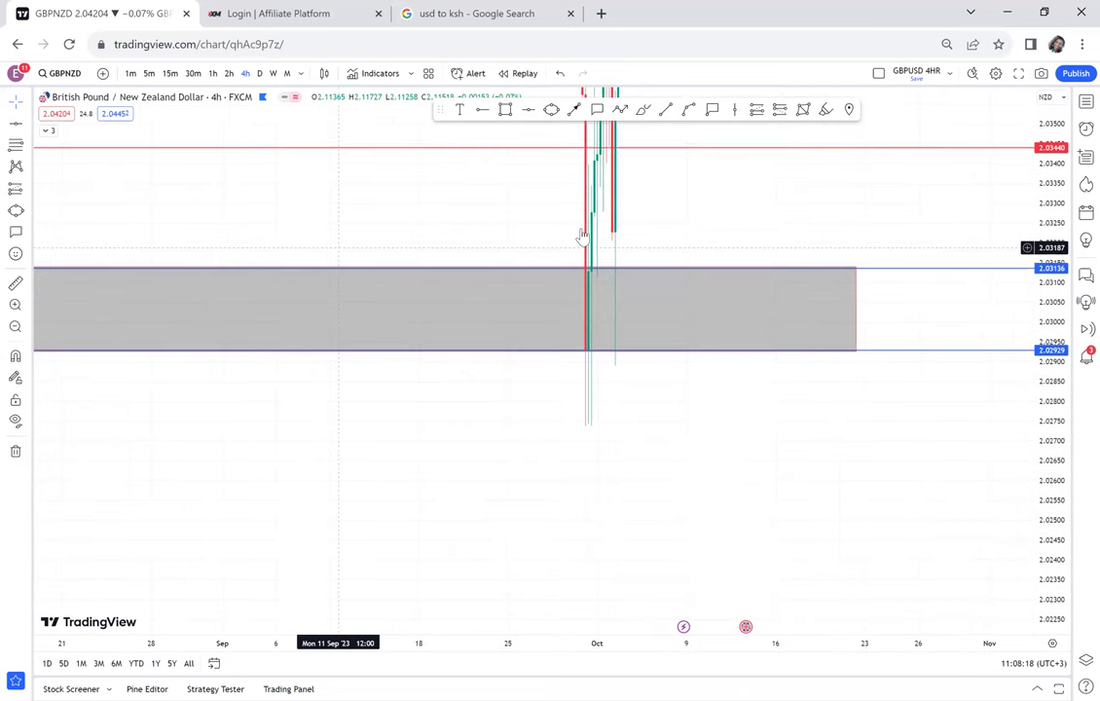
pyautogui.hscroll(1, 580, 229)
pyautogui.scroll(2, 582, 229)
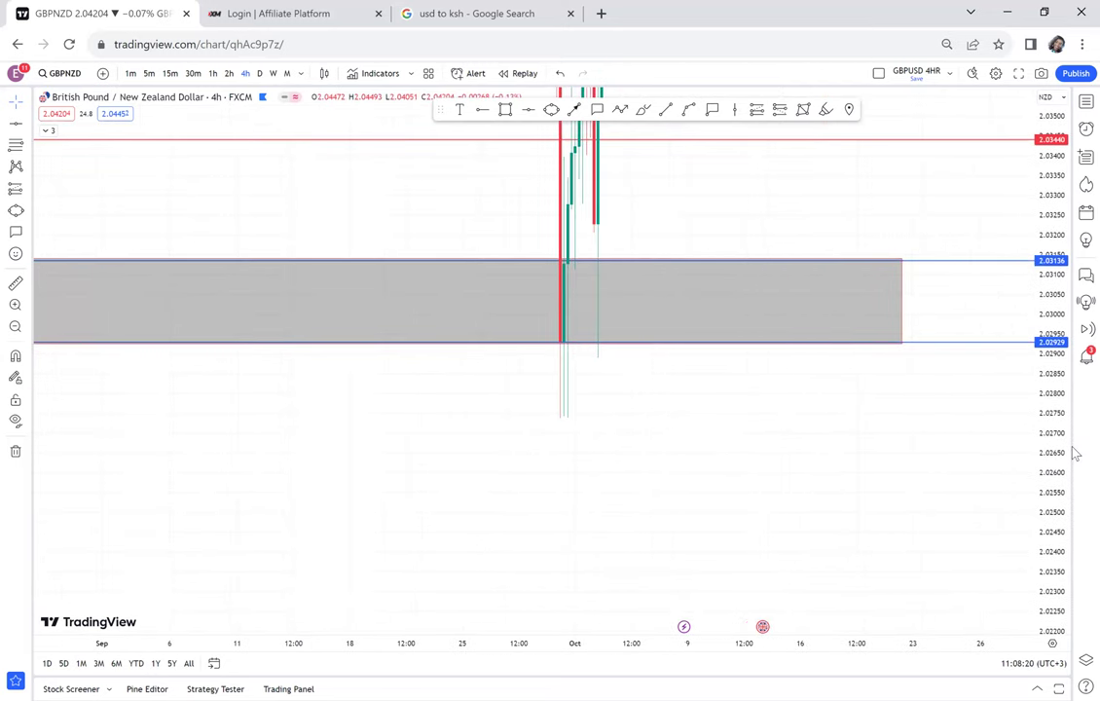
pyautogui.moveTo(1052, 487); pyautogui.dragTo(1008, 280)
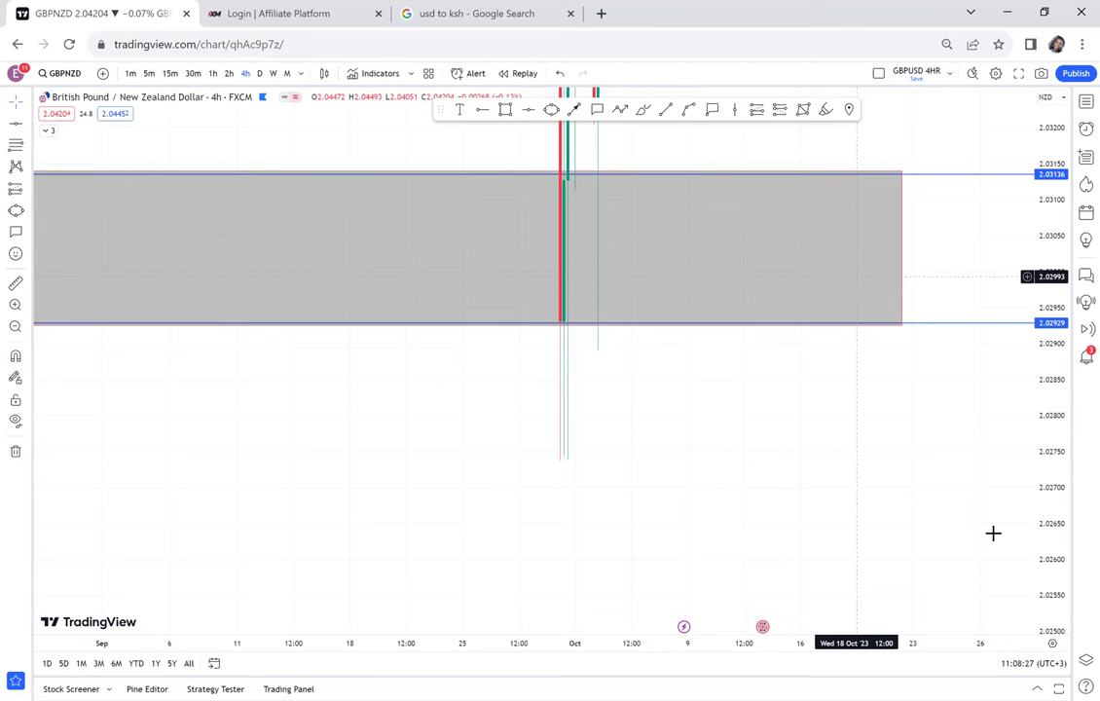
pyautogui.scroll(-3, 993, 534)
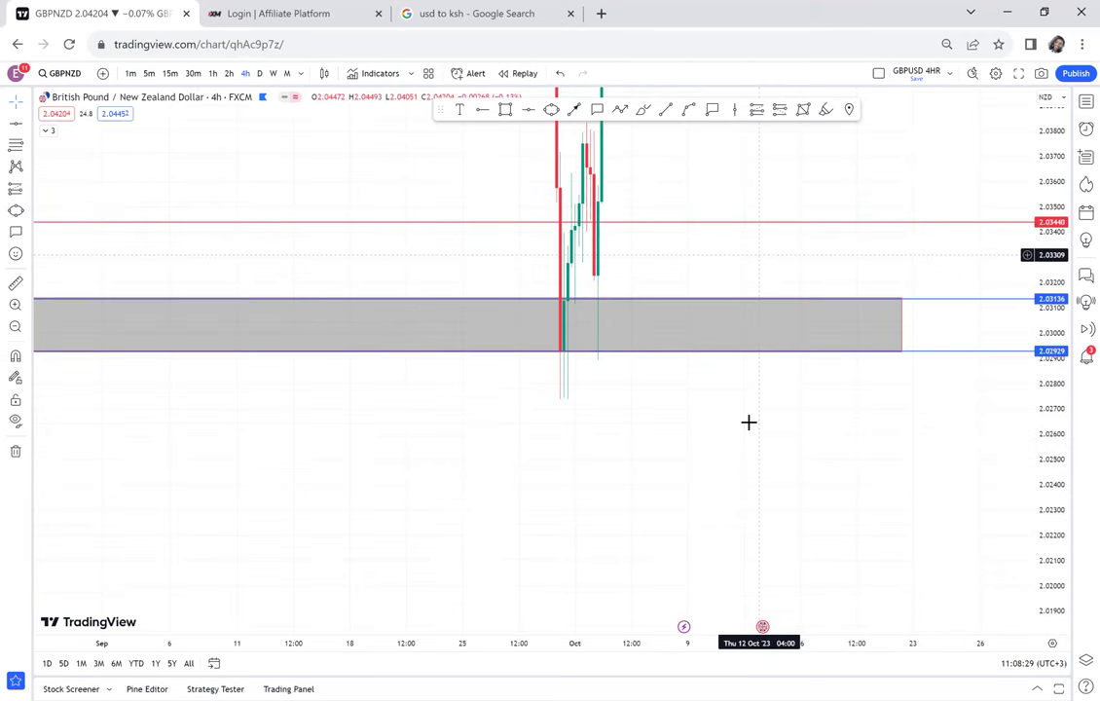
pyautogui.moveTo(754, 261); pyautogui.dragTo(749, 422)
pyautogui.moveTo(1051, 278); pyautogui.dragTo(1032, 478)
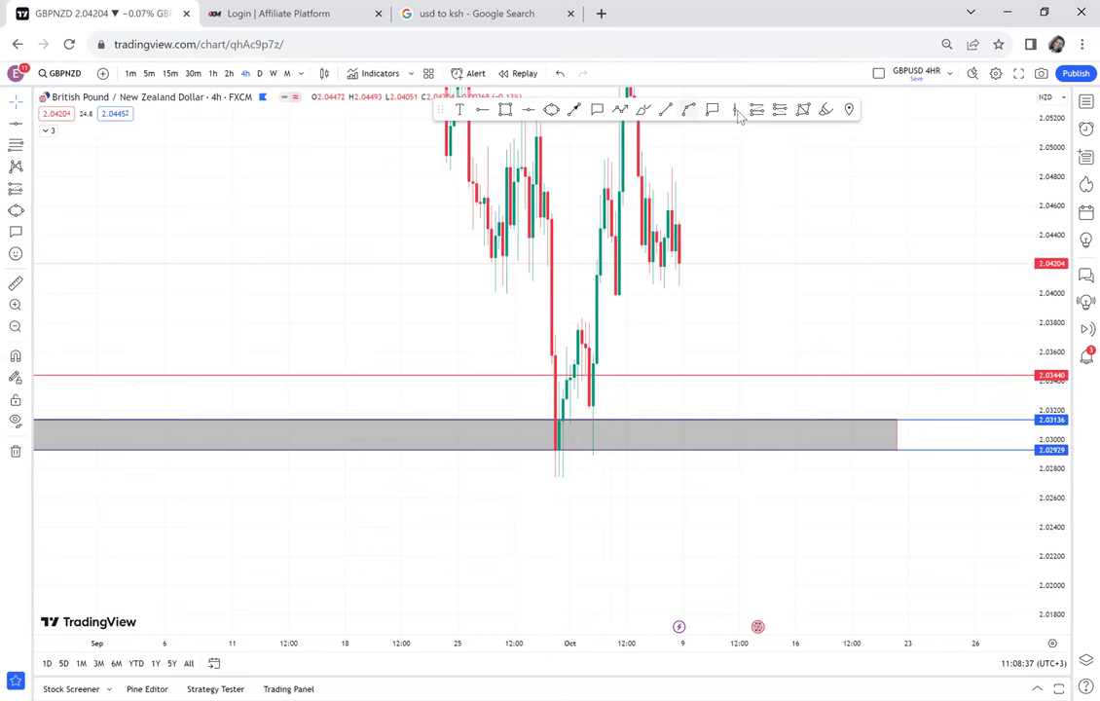
pyautogui.click(551, 110)
pyautogui.click(526, 454)
pyautogui.click(574, 414)
pyautogui.click(595, 445)
# Switch to the daily timeframe and add a text label inside the grey rectangle using the POSSIBLE DOUBLE BOTTOM template.
pyautogui.moveTo(608, 441); pyautogui.dragTo(705, 346)
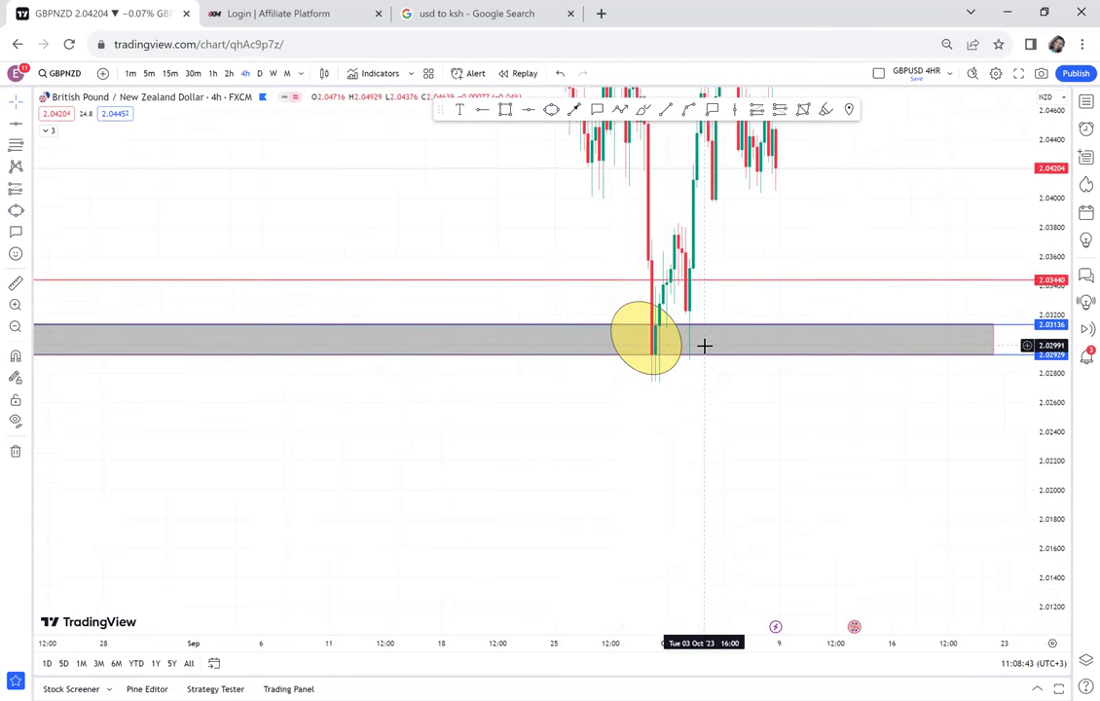
pyautogui.moveTo(765, 292); pyautogui.dragTo(658, 386)
pyautogui.scroll(1, 642, 404)
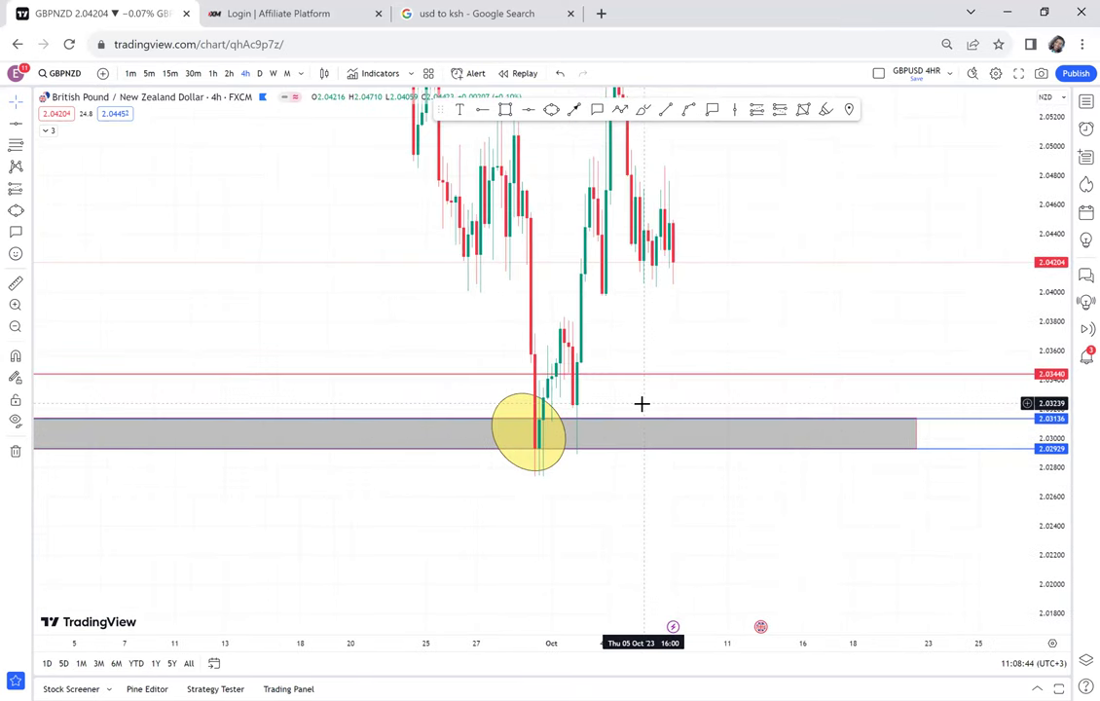
pyautogui.scroll(1, 642, 403)
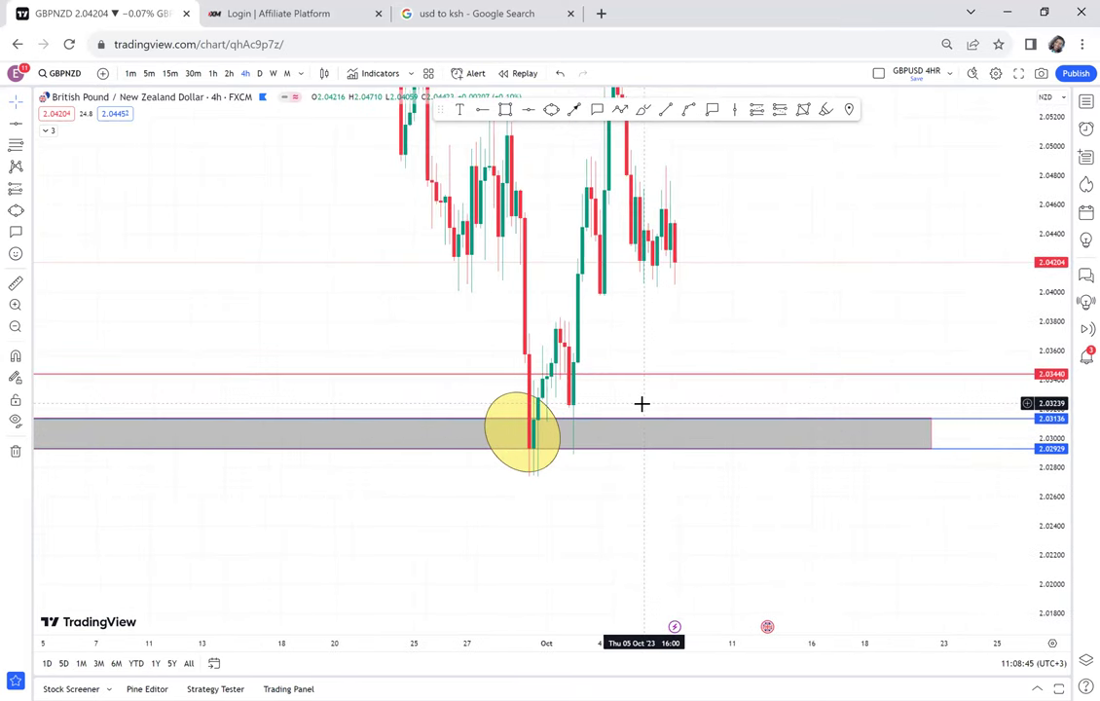
pyautogui.click(259, 73)
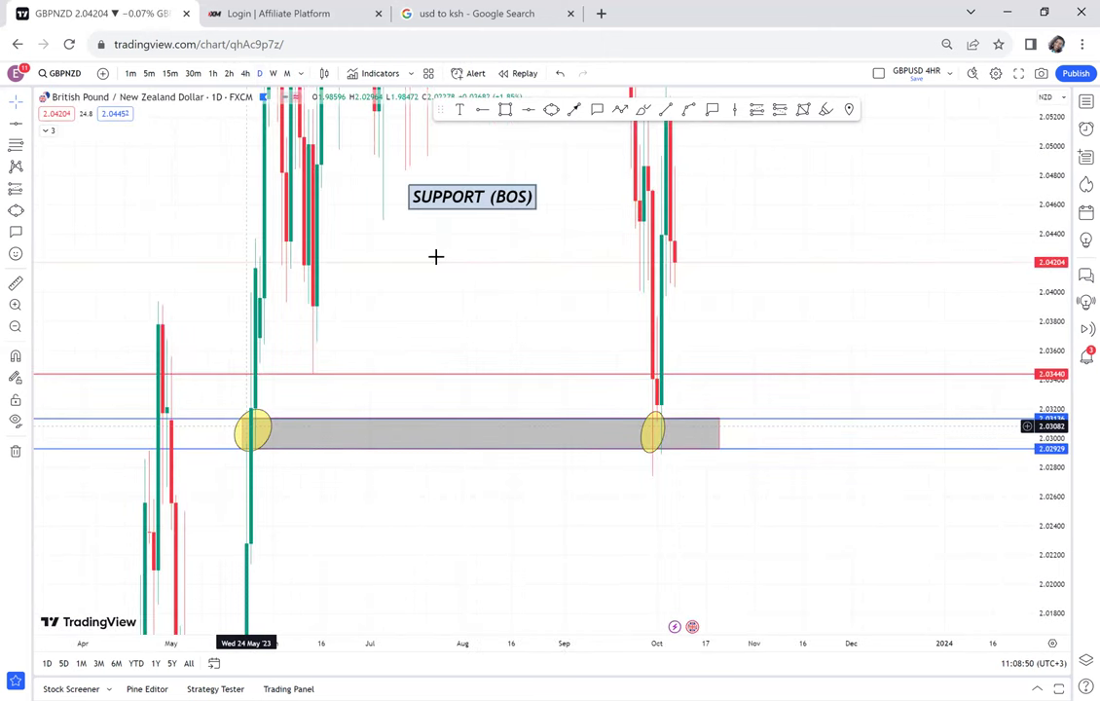
pyautogui.click(460, 110)
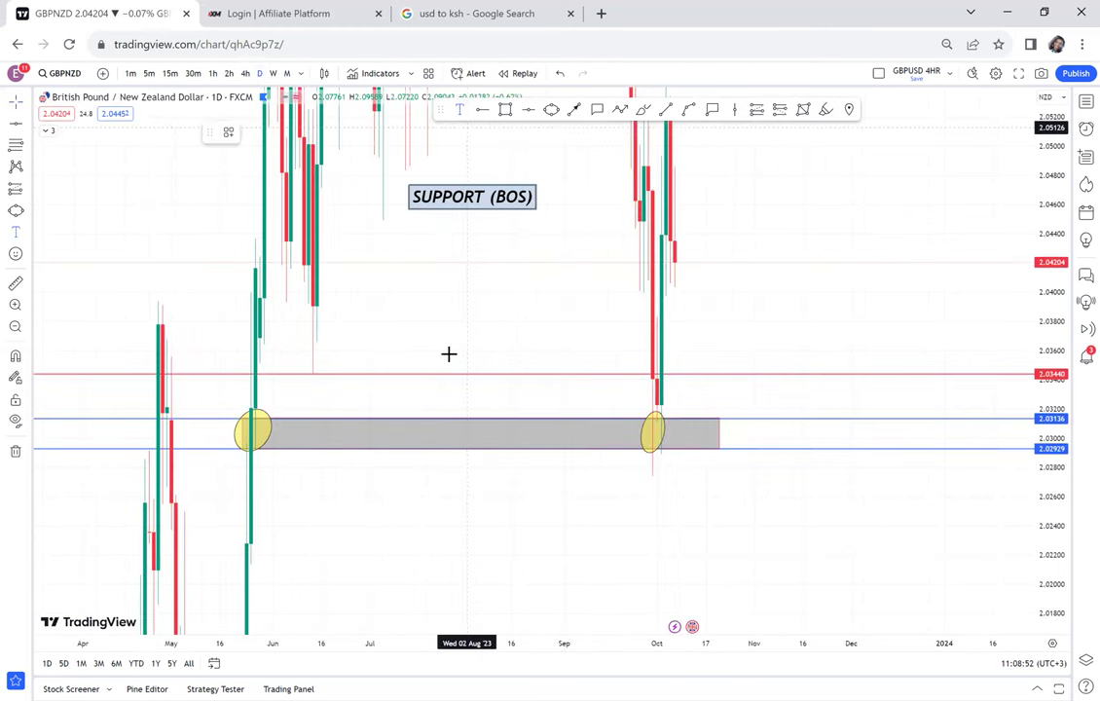
pyautogui.click(370, 430)
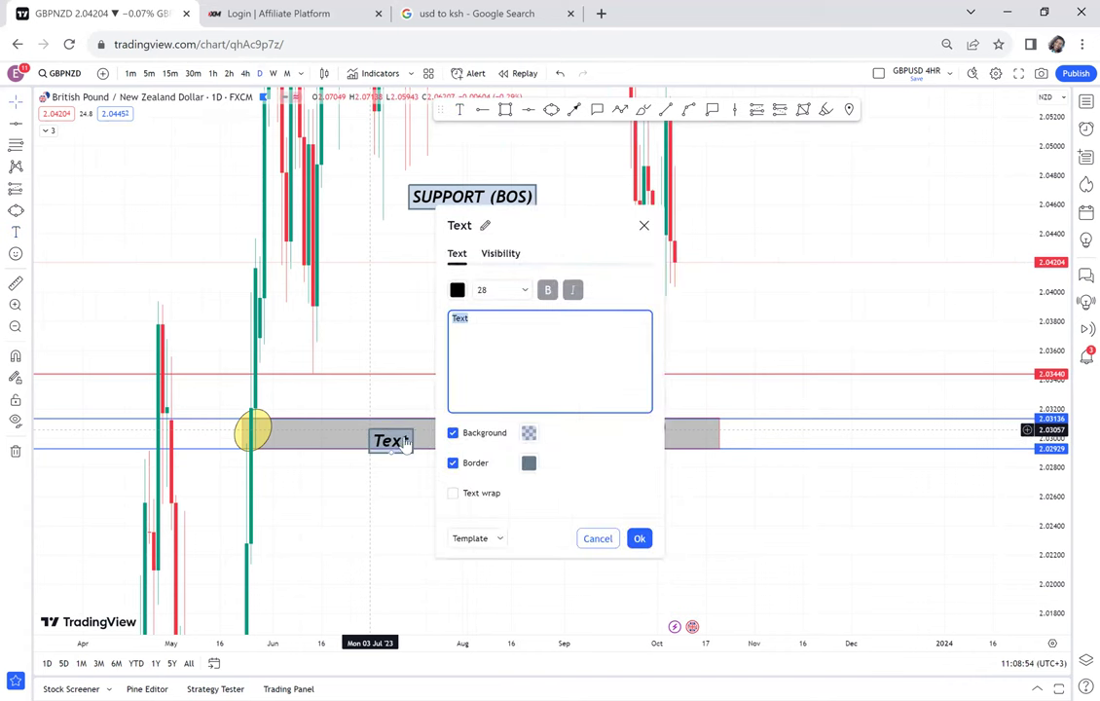
pyautogui.click(498, 537)
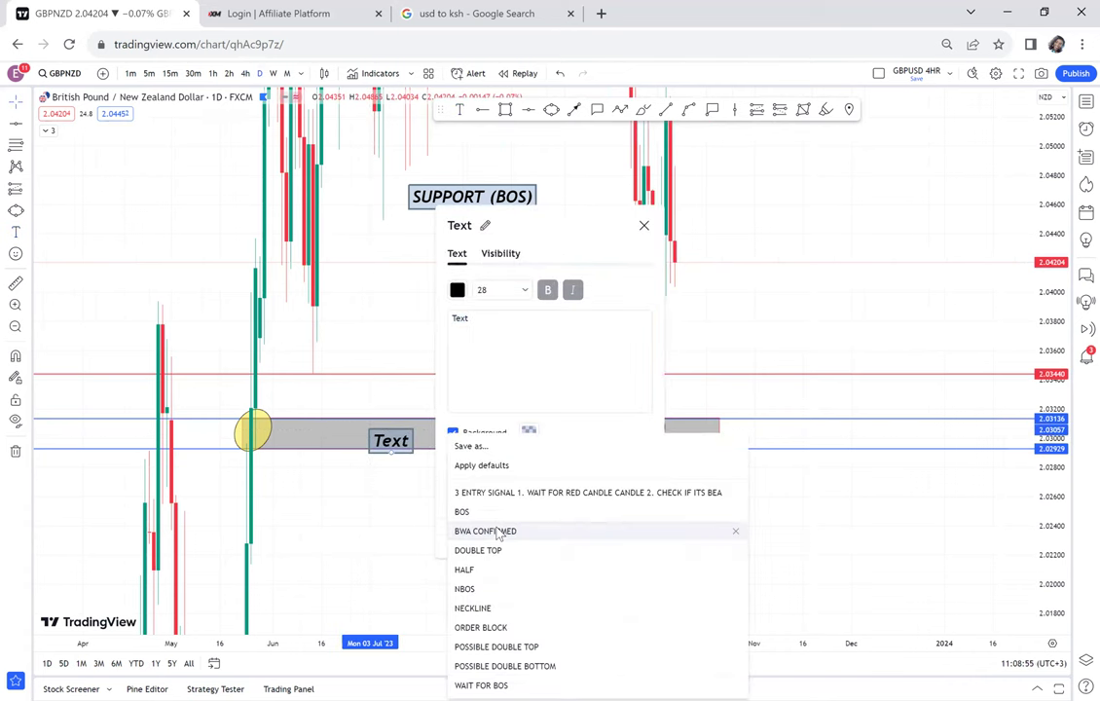
pyautogui.click(498, 666)
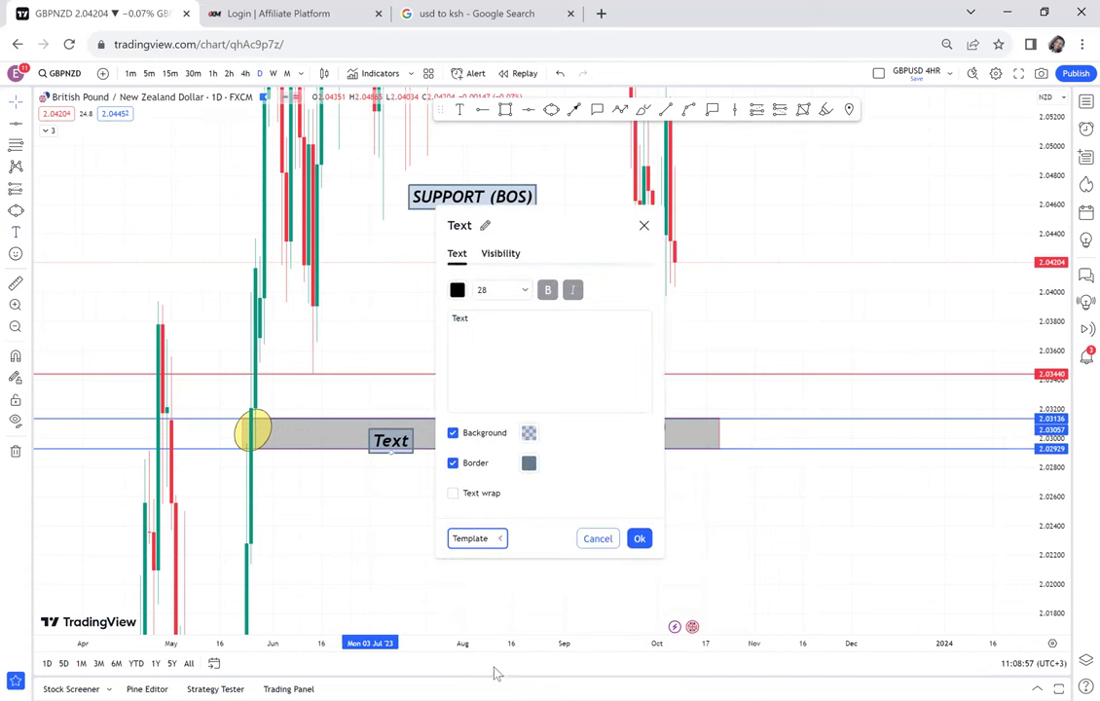
pyautogui.click(379, 397)
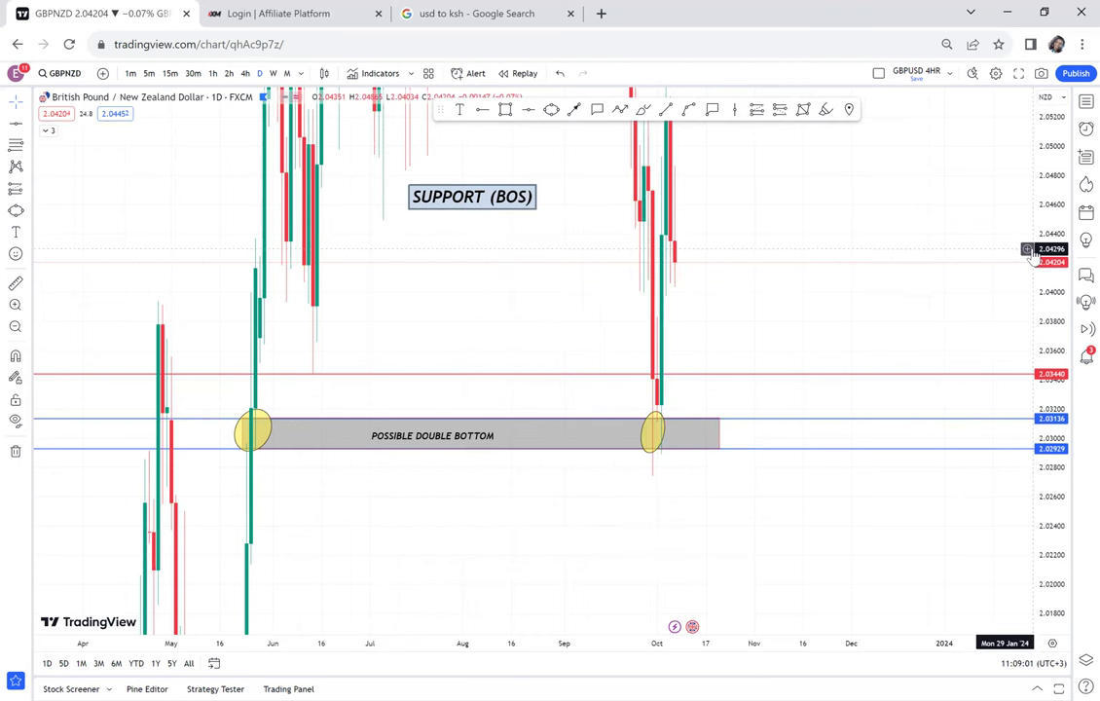
# Measure the price range from the lower edge of the double-bottom zone up to the black line at the August high.
pyautogui.moveTo(1030, 474); pyautogui.dragTo(1032, 565)
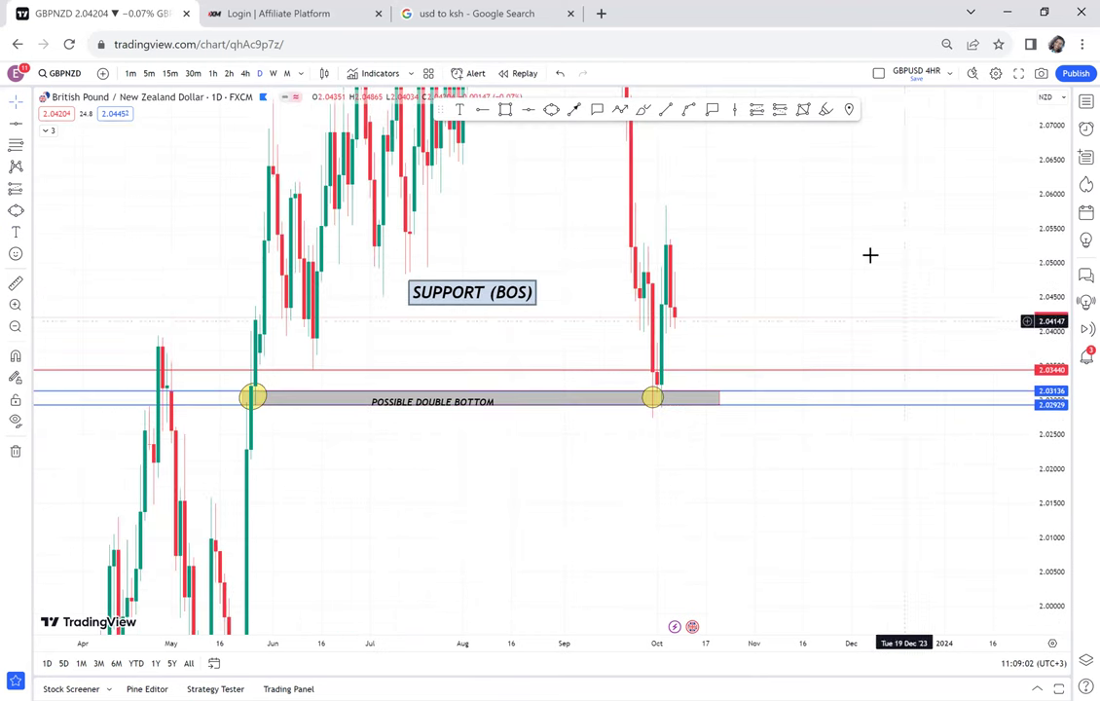
pyautogui.moveTo(860, 277); pyautogui.dragTo(859, 343)
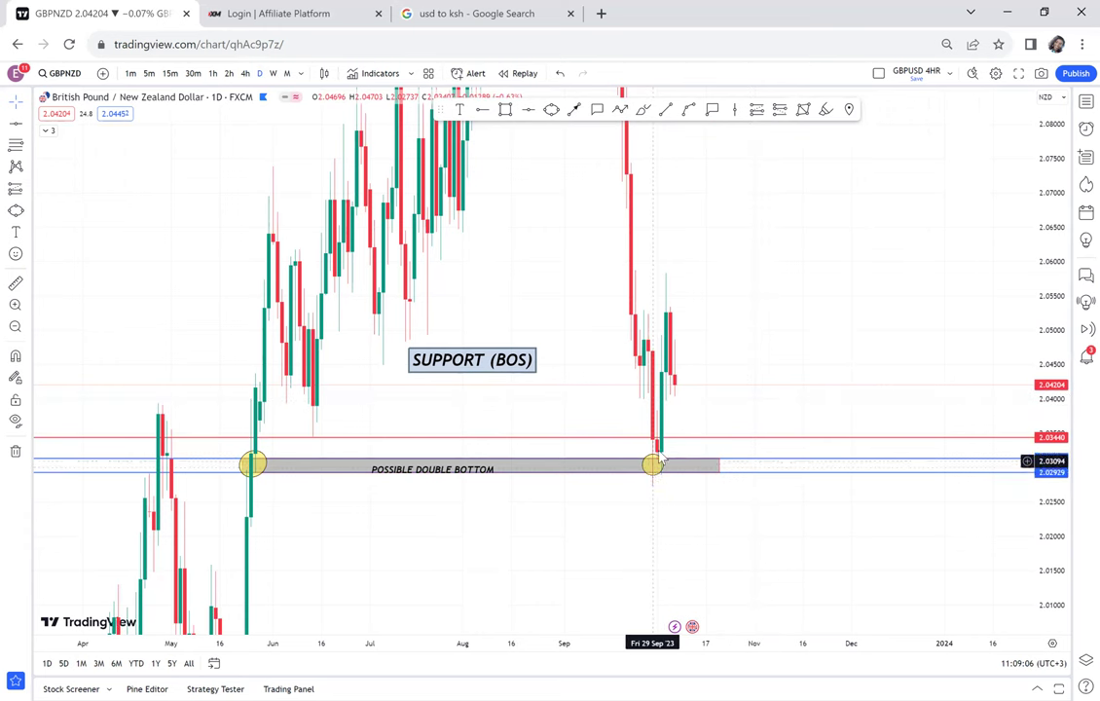
pyautogui.moveTo(659, 456); pyautogui.dragTo(661, 449)
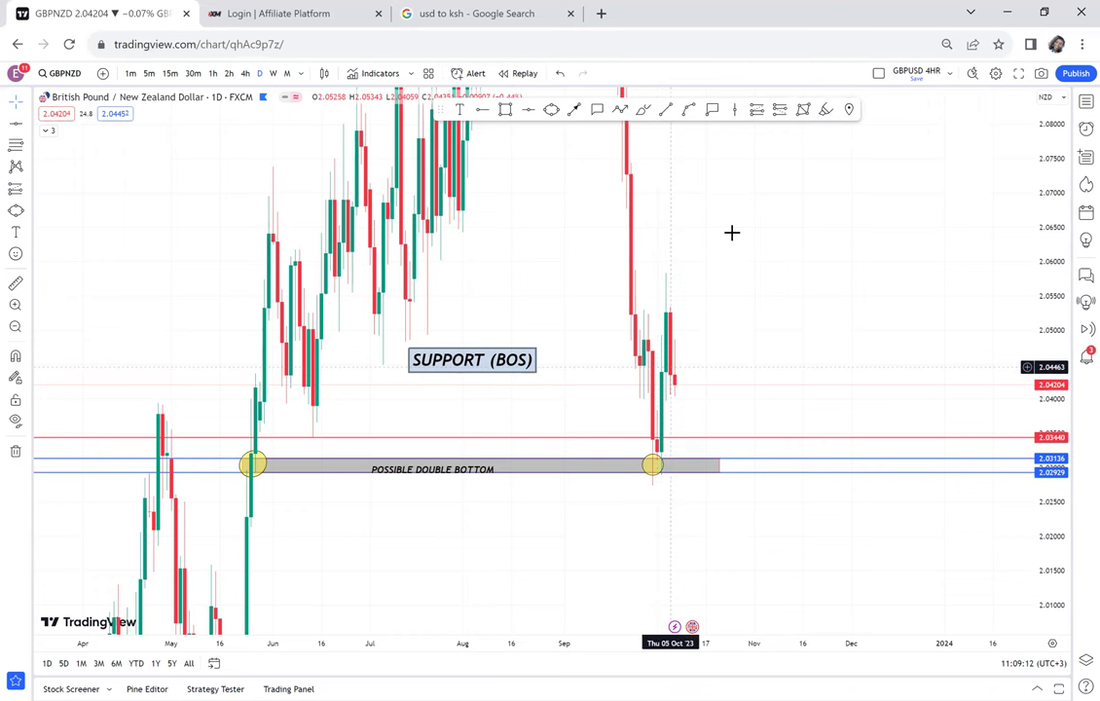
pyautogui.moveTo(836, 221); pyautogui.dragTo(832, 368)
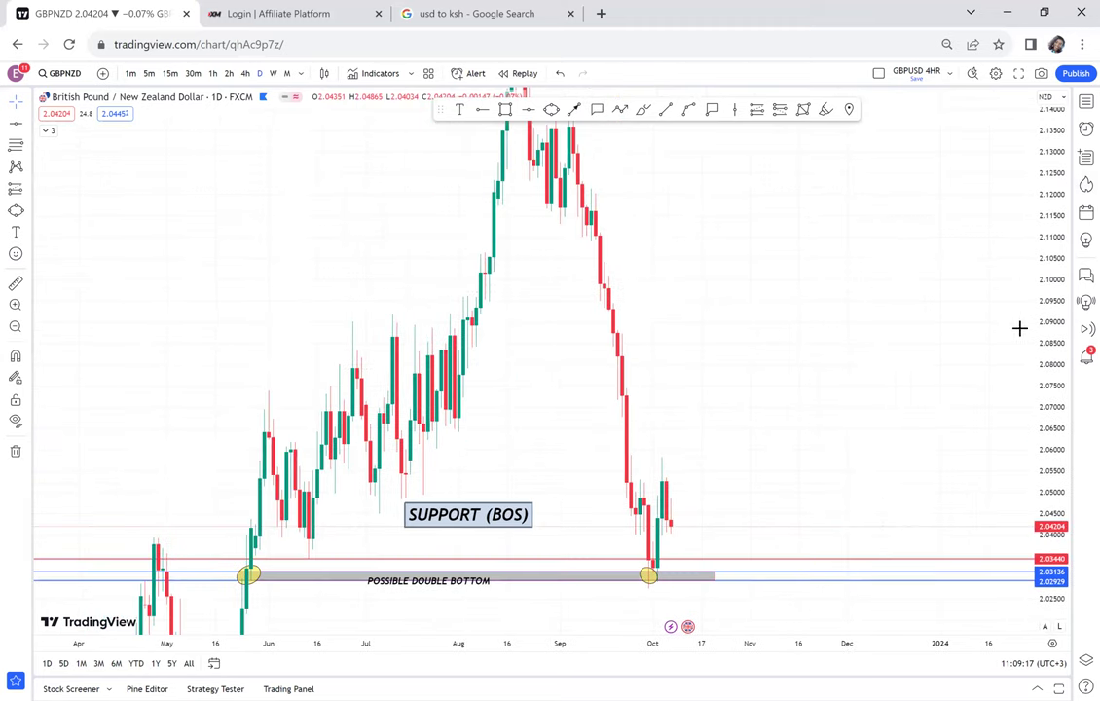
pyautogui.moveTo(1043, 154); pyautogui.dragTo(1014, 367)
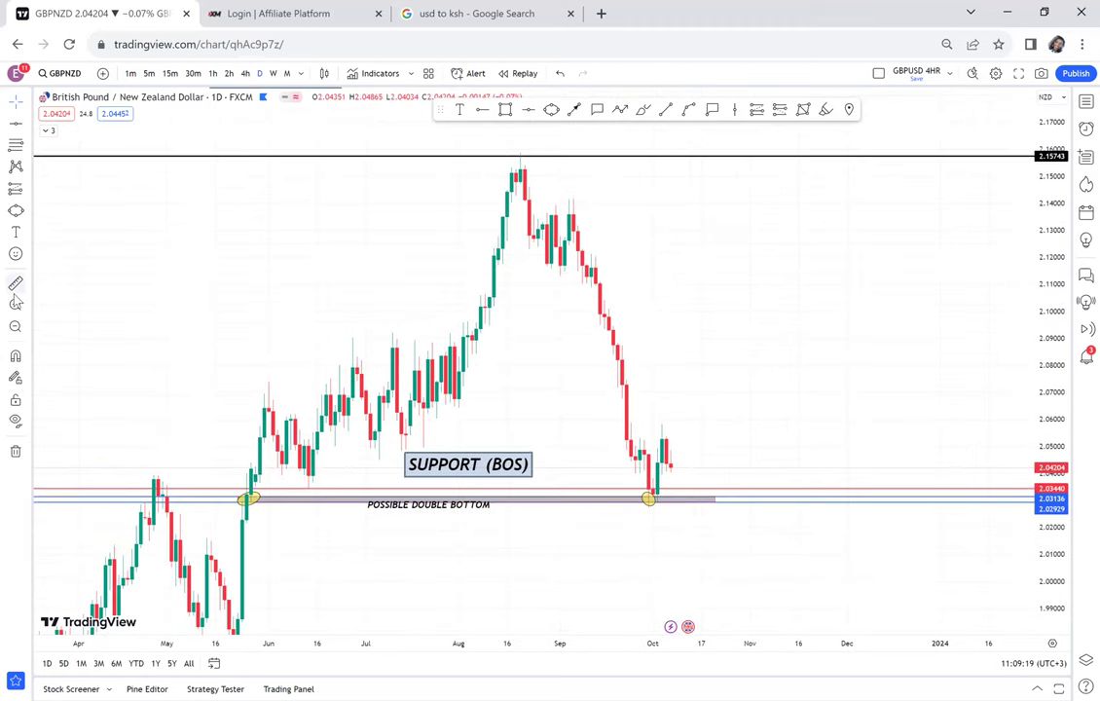
pyautogui.click(15, 284)
pyautogui.click(227, 501)
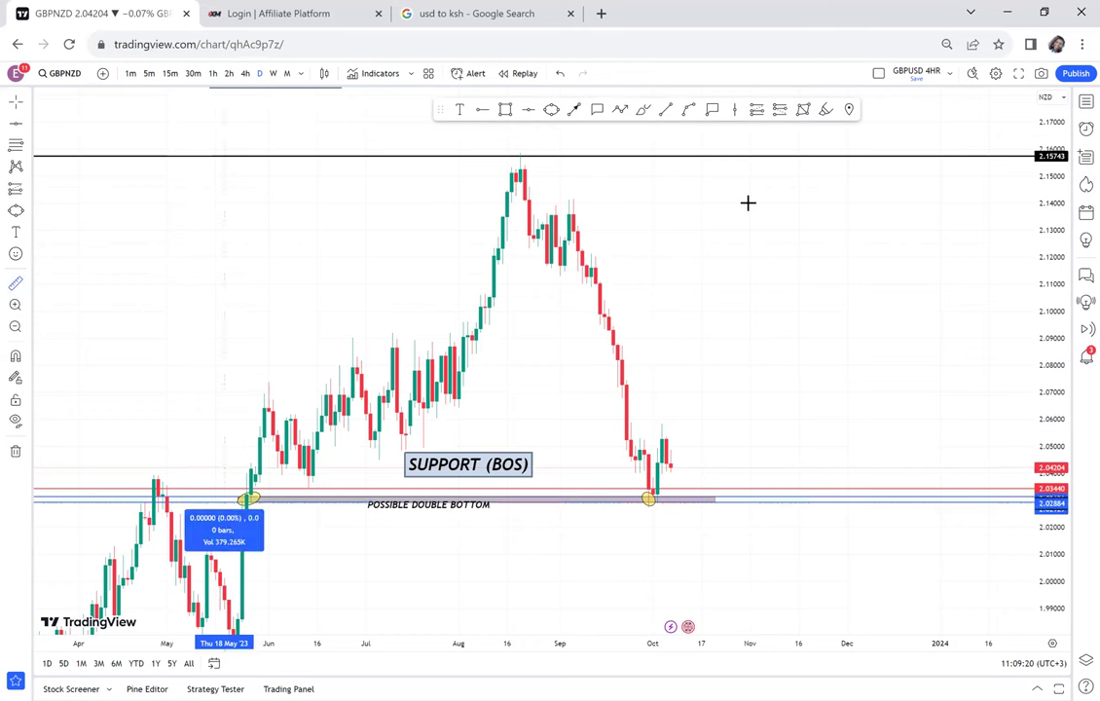
pyautogui.click(800, 158)
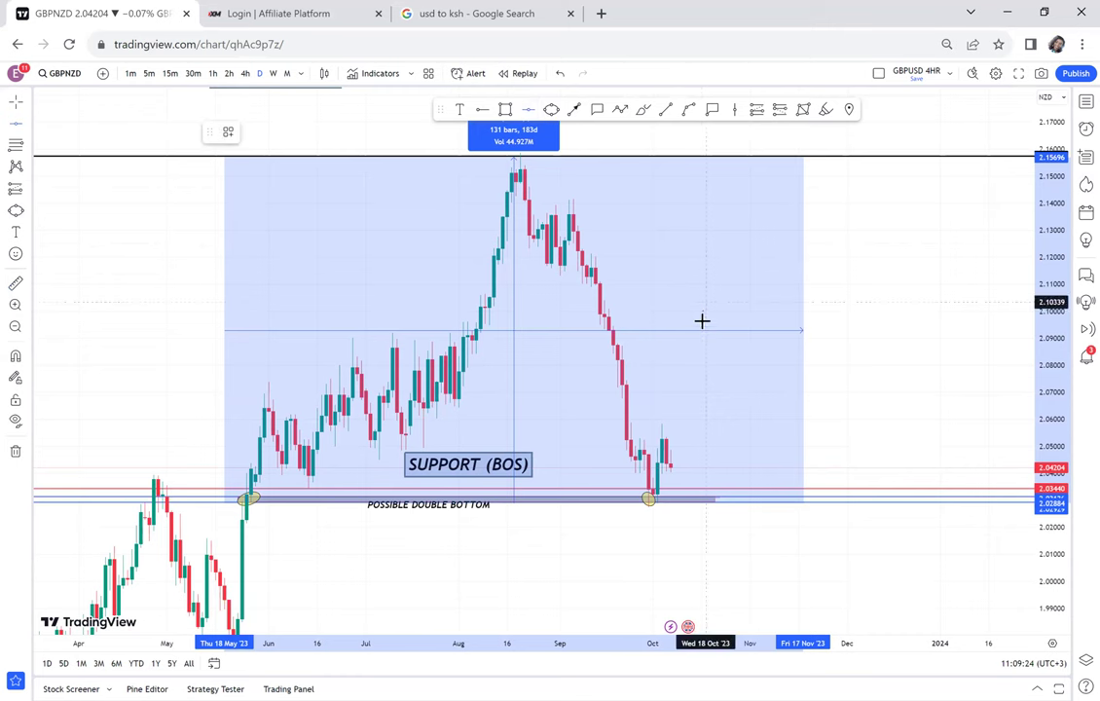
# Add a horizontal line at 2.09223, halfway up the measured range, and label it HALF.
pyautogui.click(533, 332)
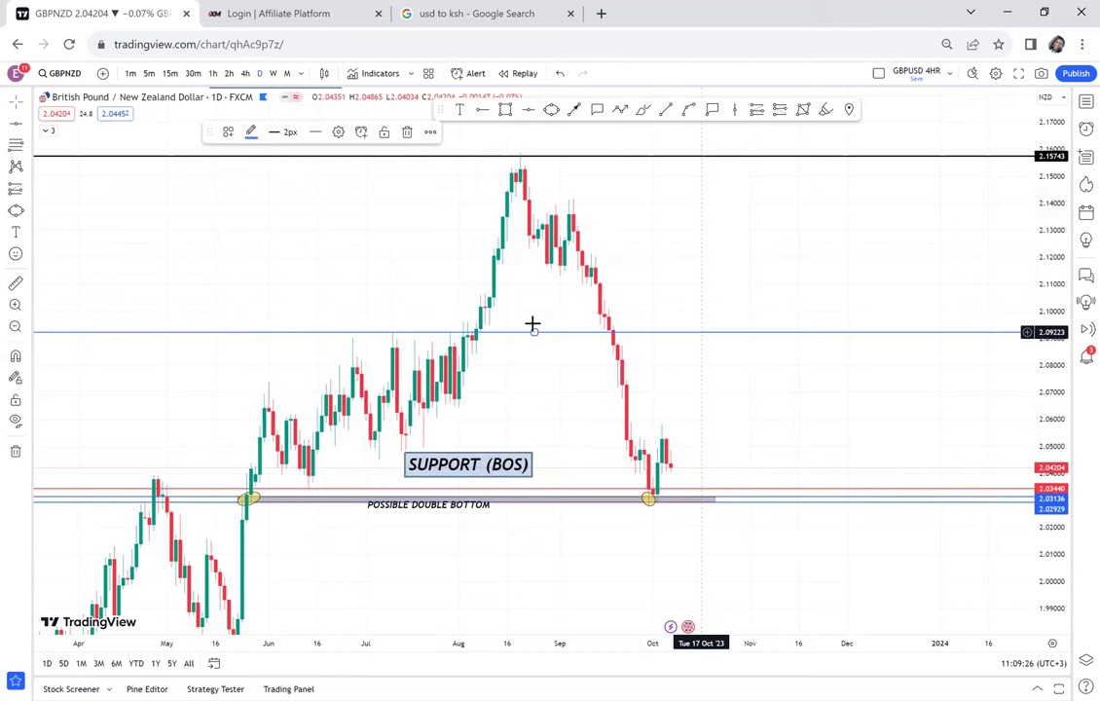
pyautogui.click(460, 110)
pyautogui.click(699, 316)
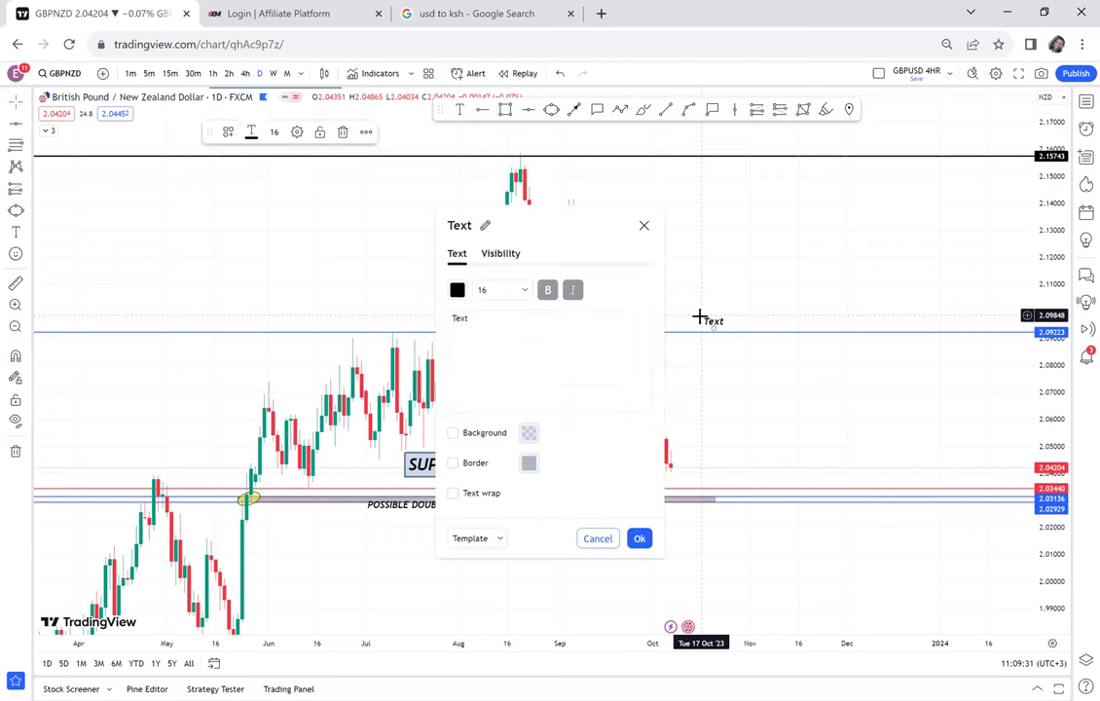
pyautogui.write('H')
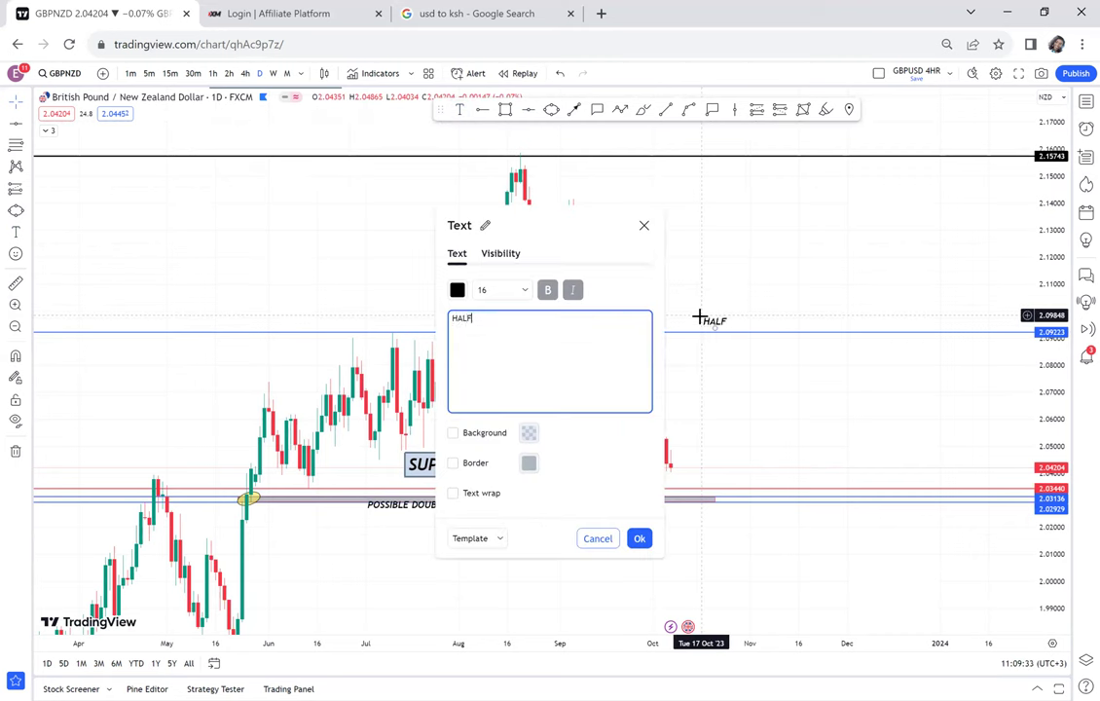
pyautogui.write('ALF')
pyautogui.click(737, 308)
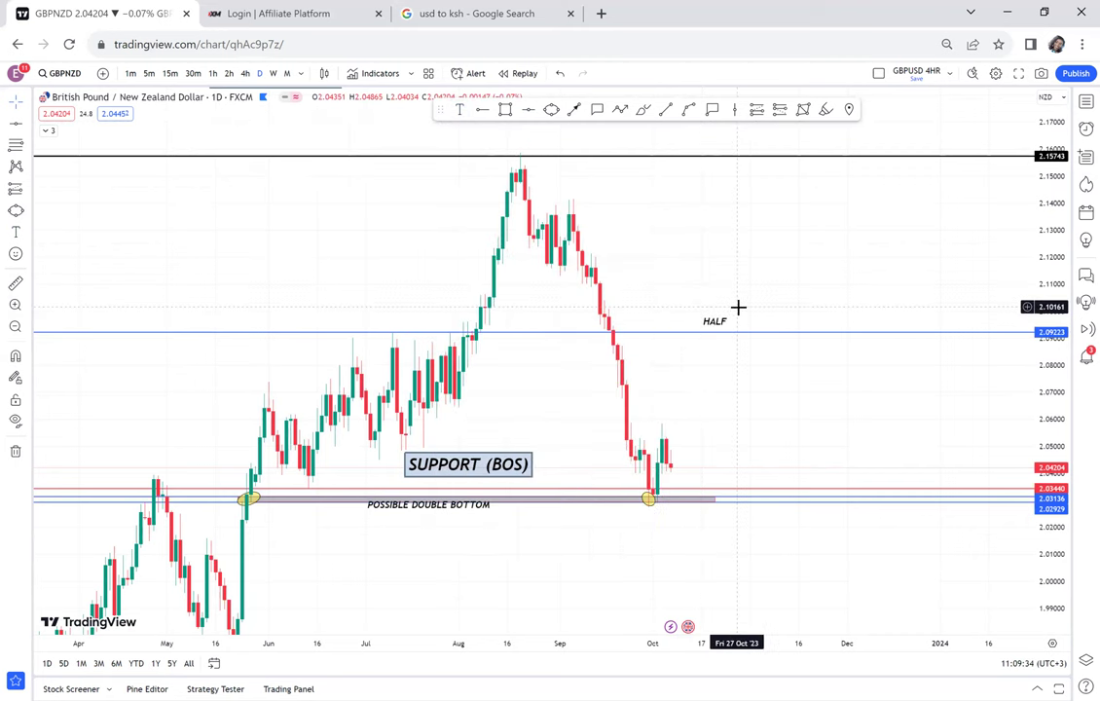
# Switch to the 4-hour timeframe and raise the black horizontal line at the August peak to 2.15863.
pyautogui.click(247, 74)
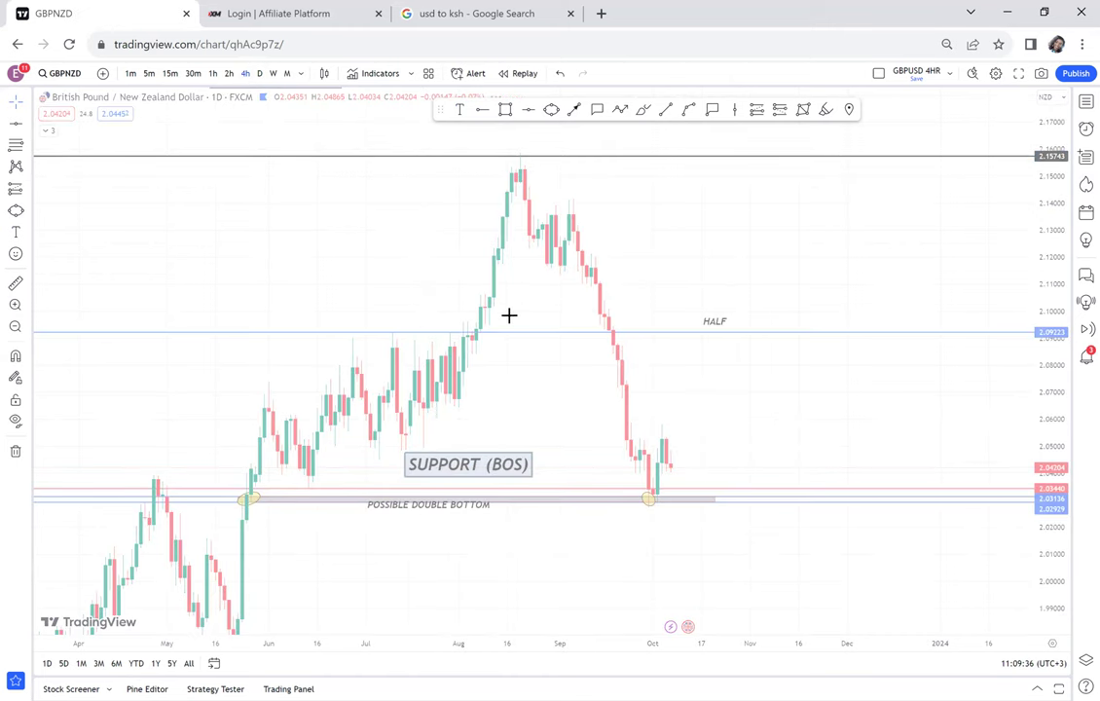
pyautogui.scroll(-5, 510, 315)
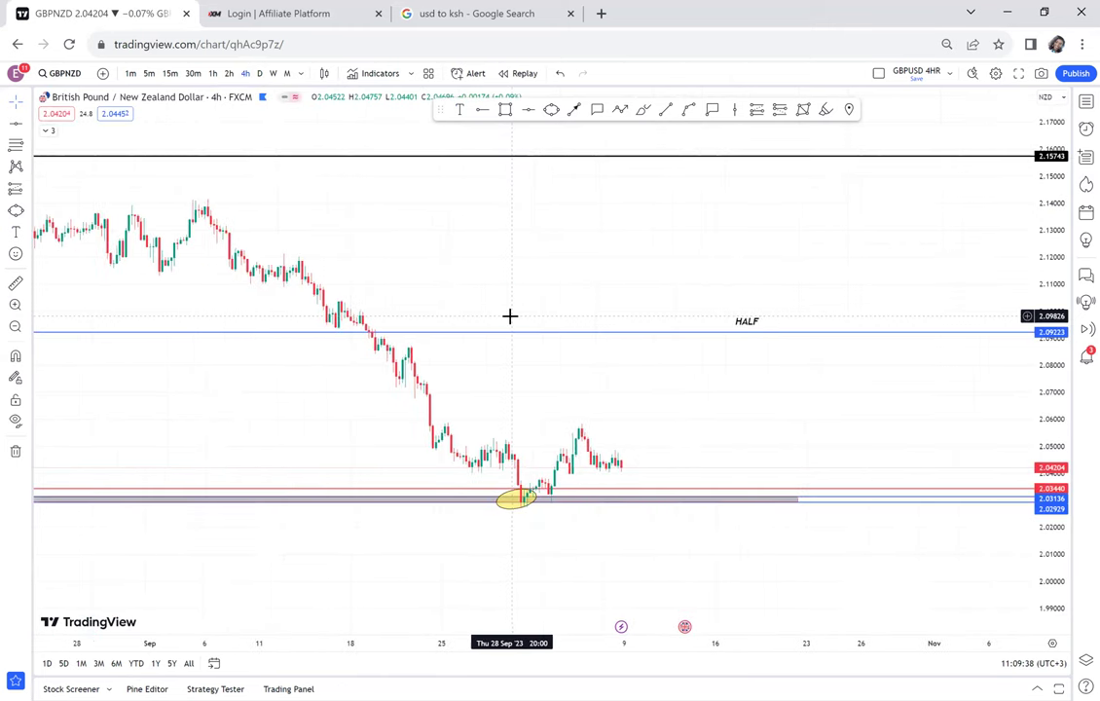
pyautogui.moveTo(1050, 476); pyautogui.dragTo(992, 205)
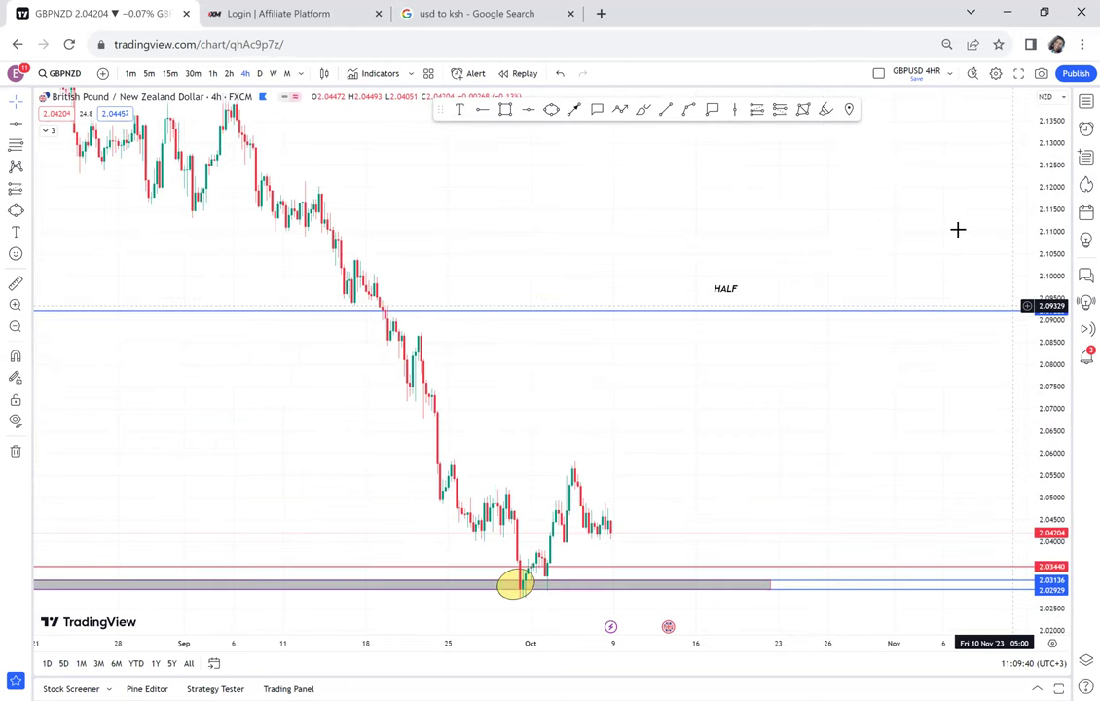
pyautogui.moveTo(520, 363); pyautogui.dragTo(869, 351)
pyautogui.moveTo(1040, 236); pyautogui.dragTo(991, 281)
pyautogui.moveTo(638, 384); pyautogui.dragTo(781, 440)
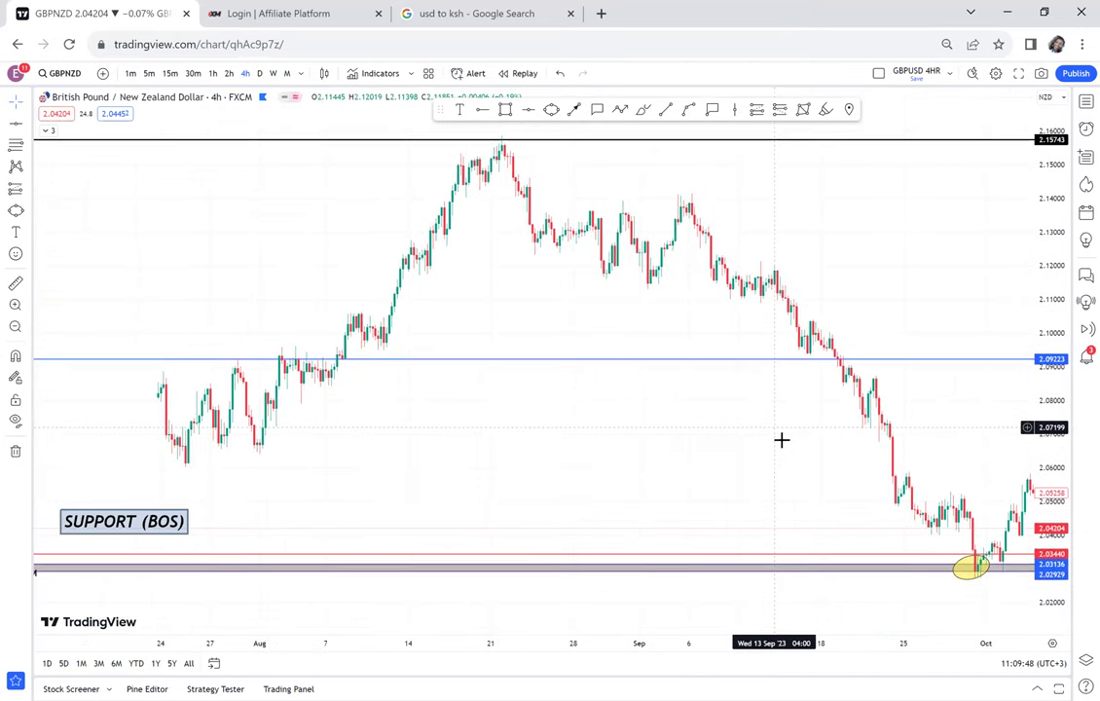
pyautogui.scroll(-1, 700, 300)
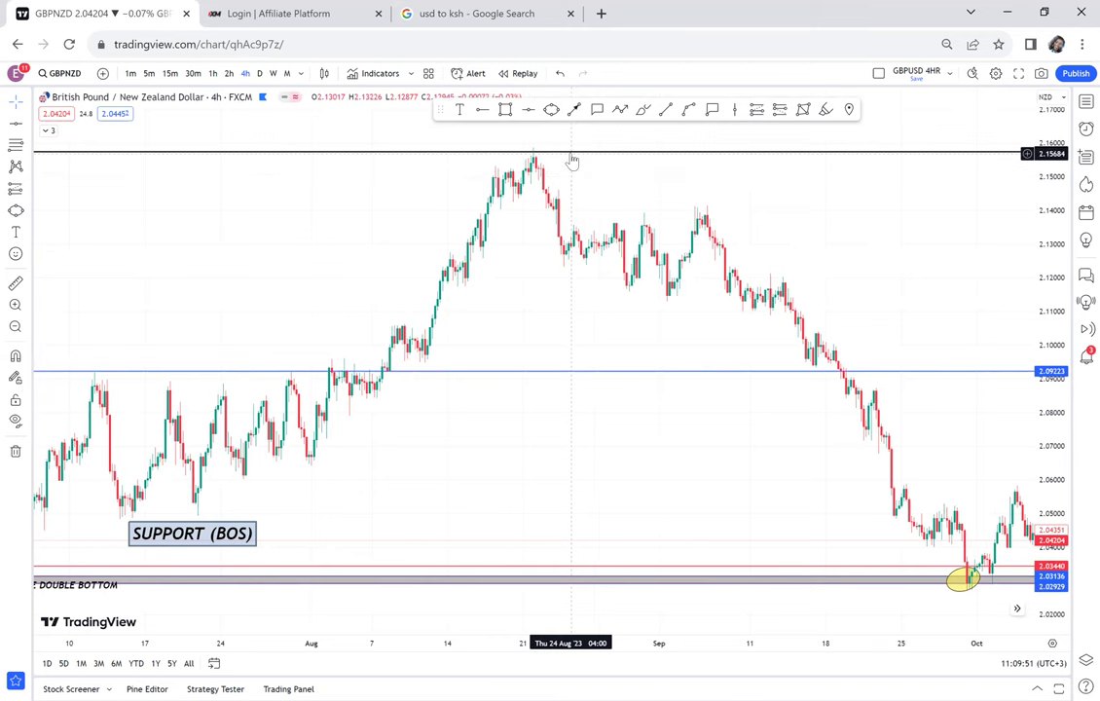
pyautogui.moveTo(570, 153); pyautogui.dragTo(600, 147)
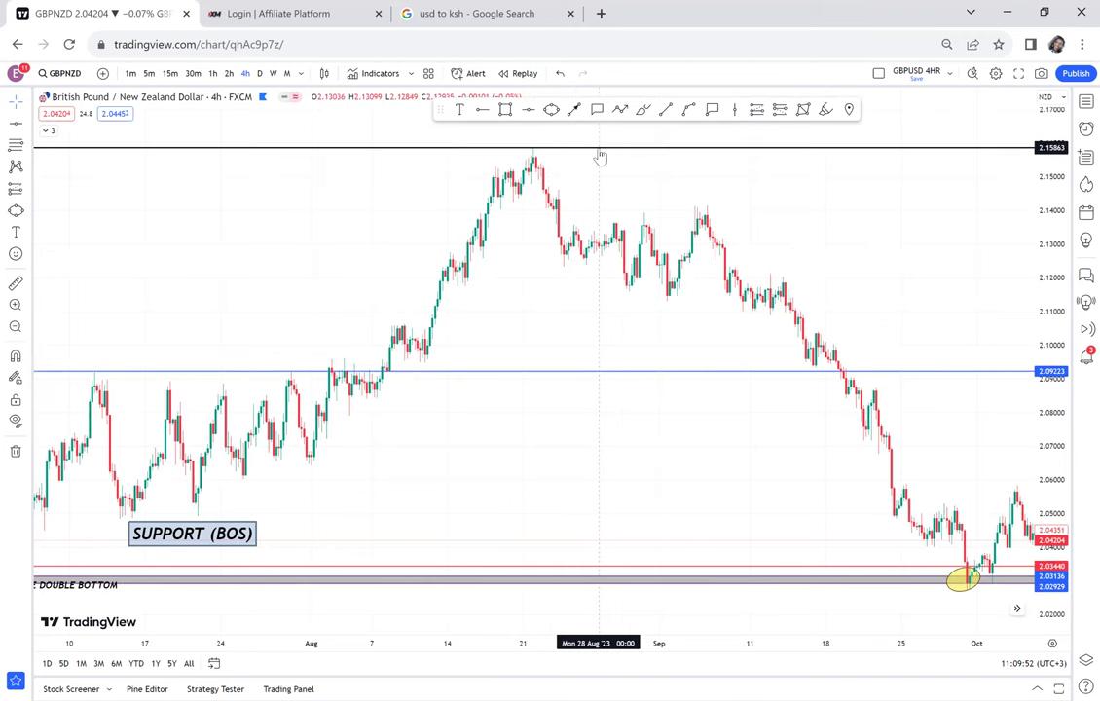
# Measure the full price range on the 4-hour chart from the double-bottom zone up to the black line at the August peak.
pyautogui.moveTo(477, 364); pyautogui.dragTo(602, 325)
pyautogui.hscroll(-3, 601, 325)
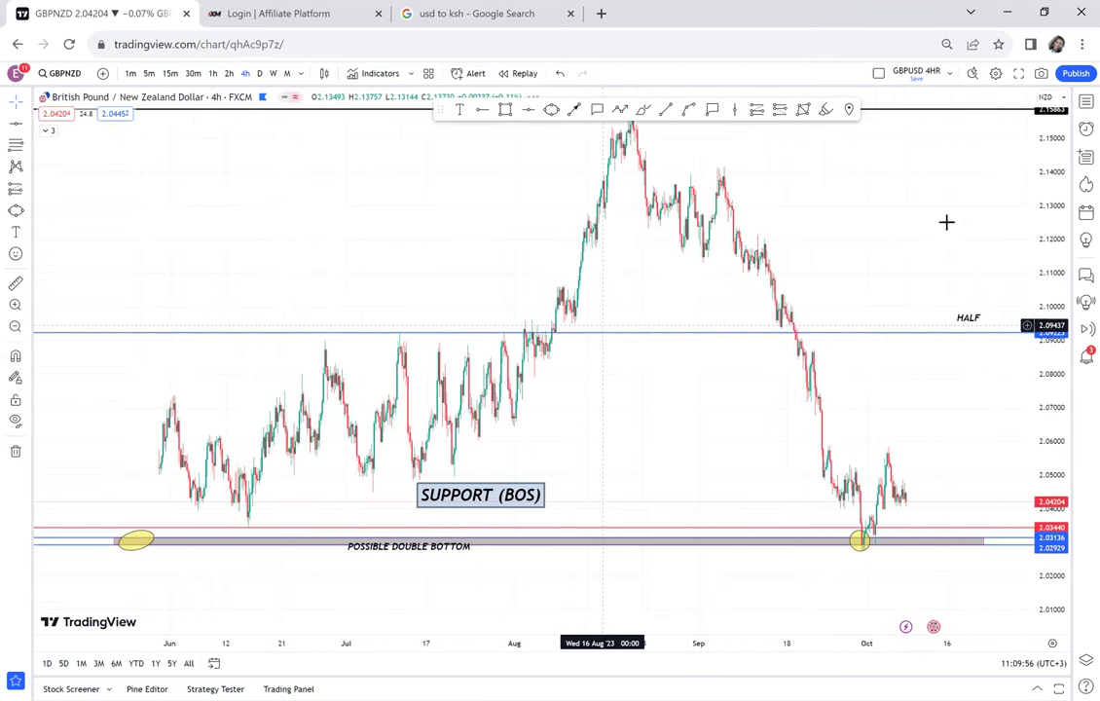
pyautogui.moveTo(1053, 206); pyautogui.dragTo(1054, 277)
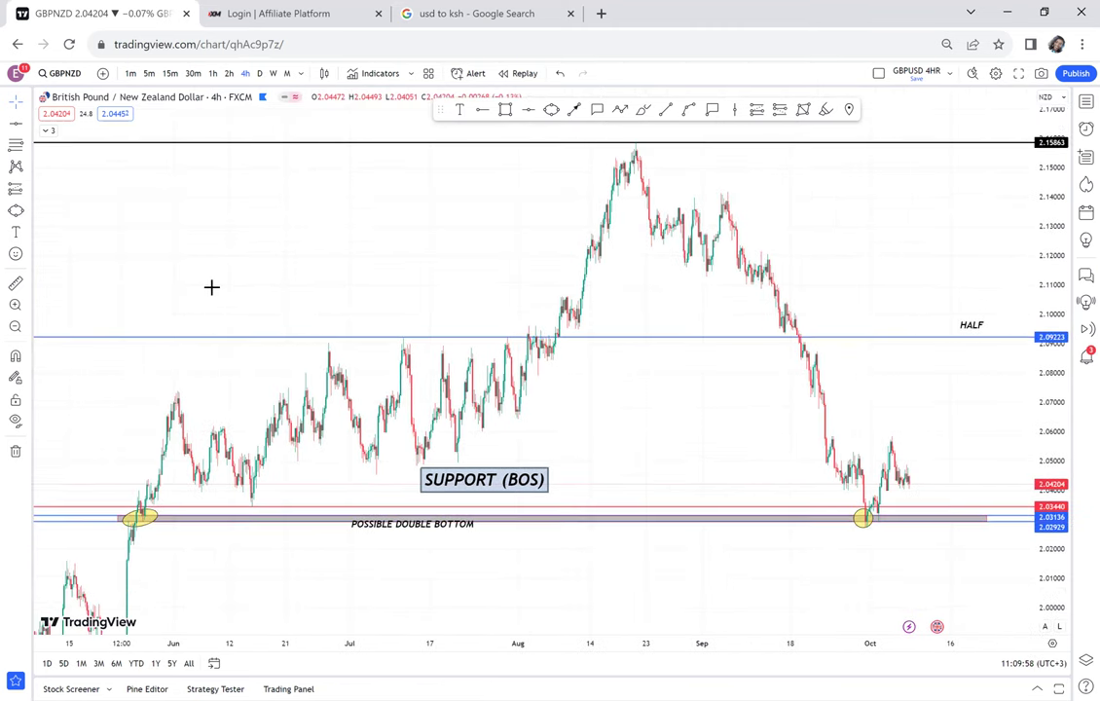
pyautogui.click(16, 283)
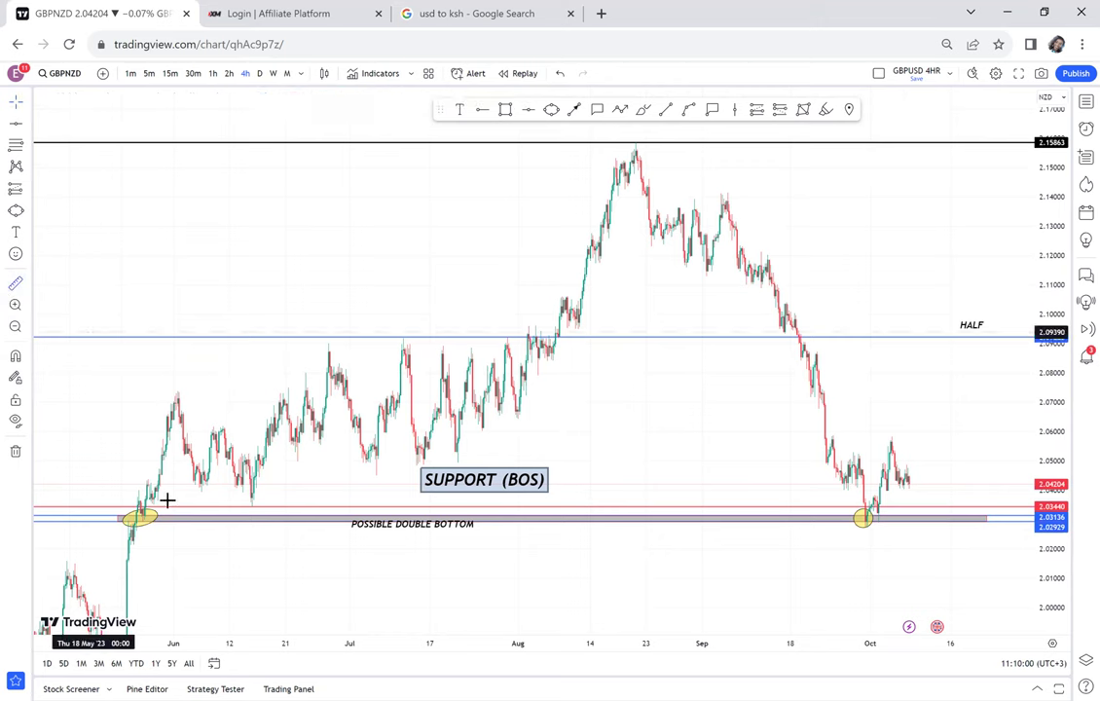
pyautogui.click(118, 521)
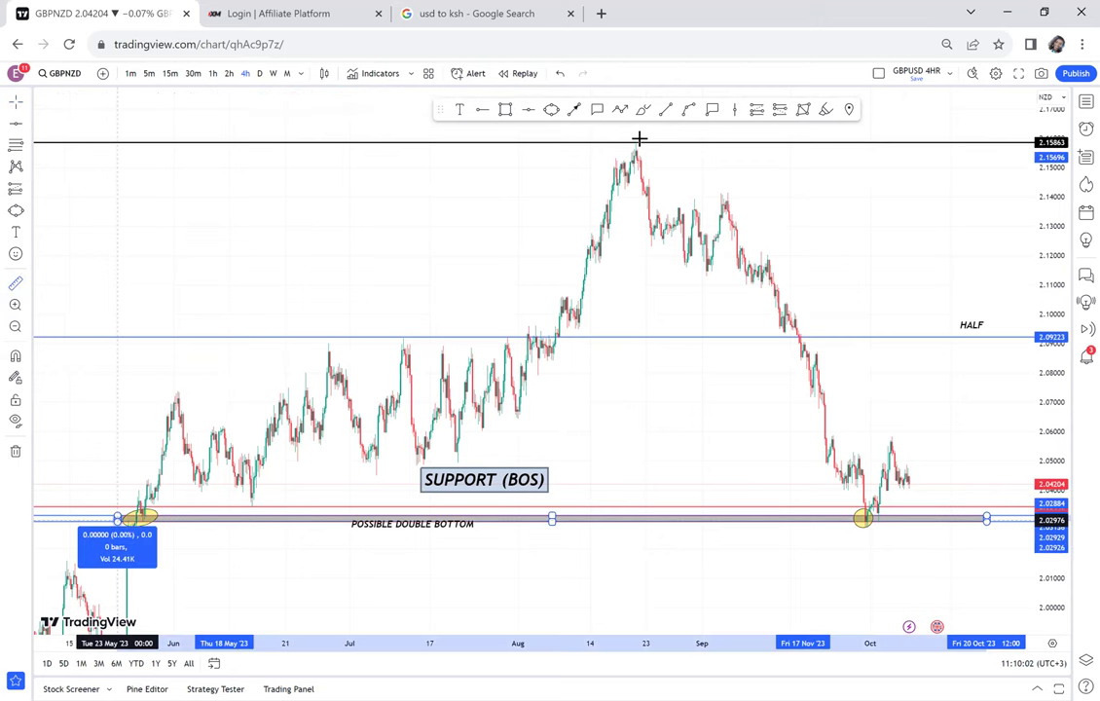
pyautogui.click(886, 144)
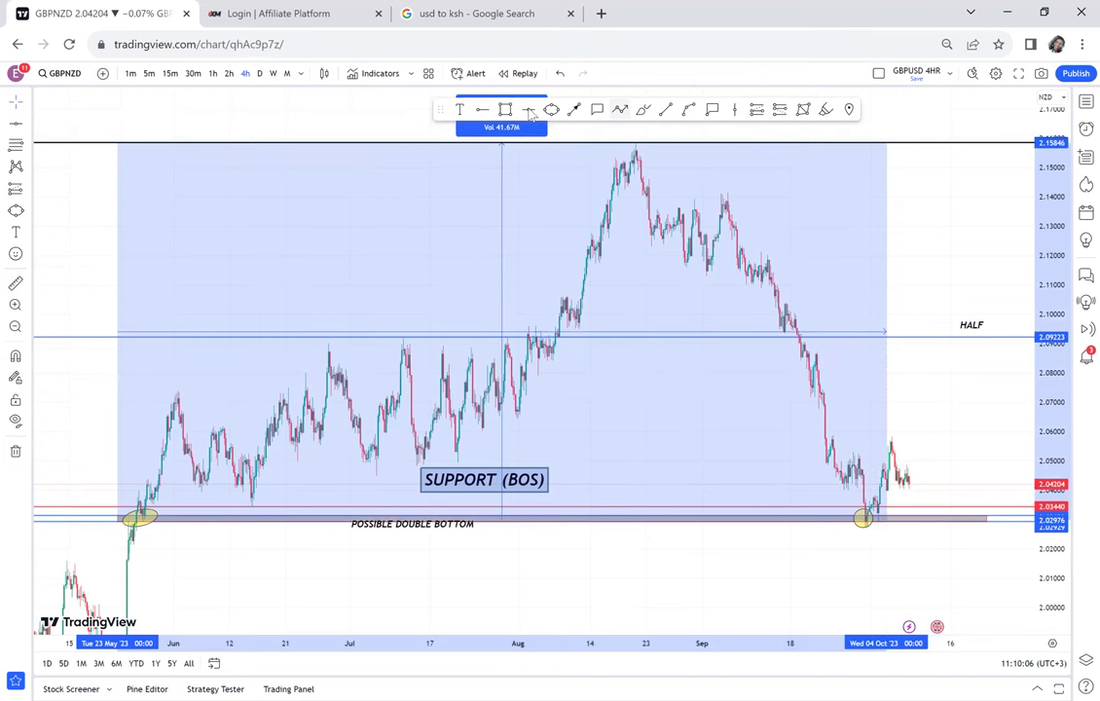
# Replace the blue halfway line at 2.09223 with a horizontal line at 2.09431 and colour it green.
pyautogui.click(835, 344)
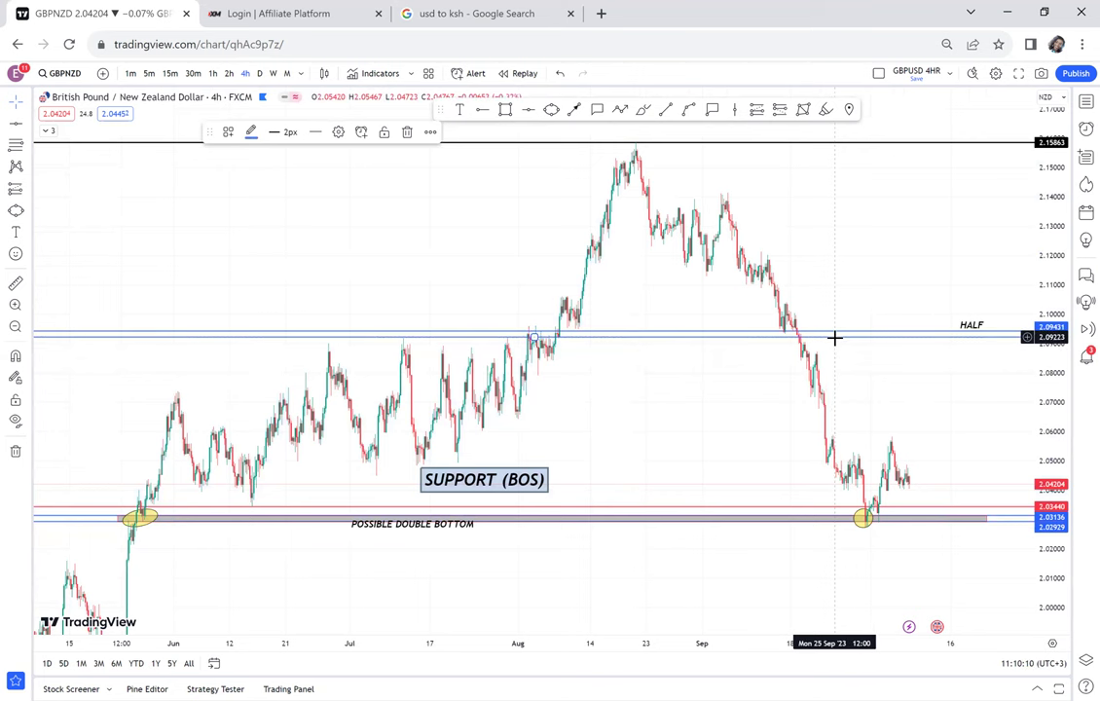
pyautogui.click(798, 321)
pyautogui.click(818, 332)
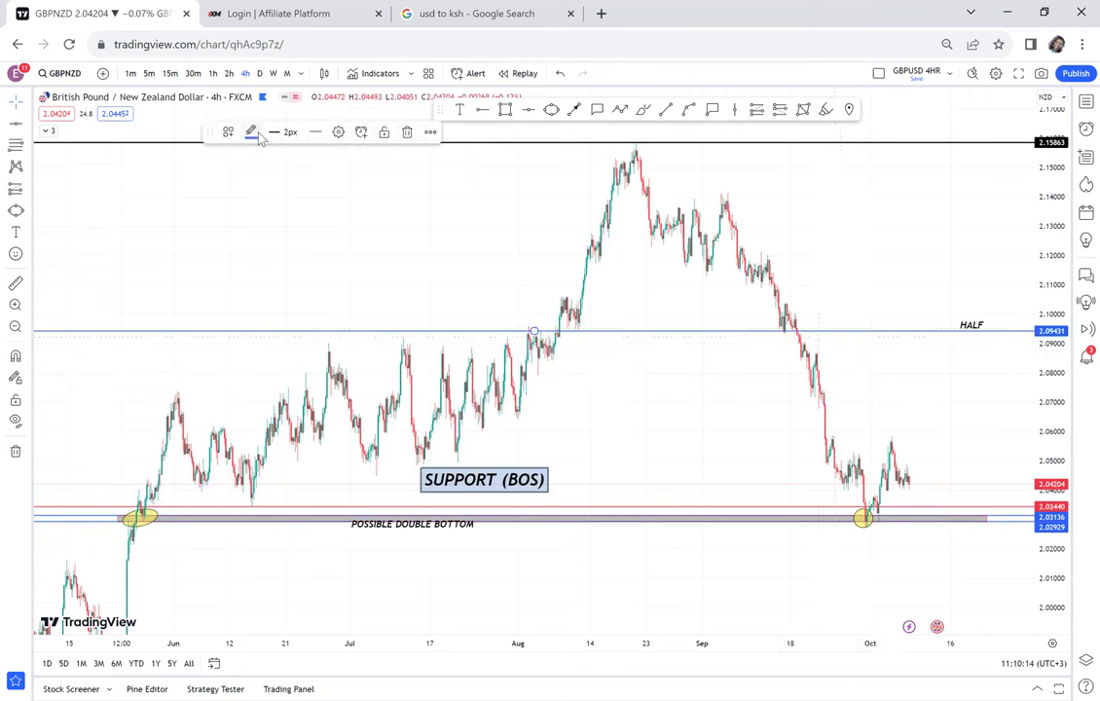
pyautogui.click(251, 132)
pyautogui.click(292, 174)
# Measure the distance from the latest candle's price up to the green HALF line.
pyautogui.moveTo(746, 306); pyautogui.dragTo(500, 278)
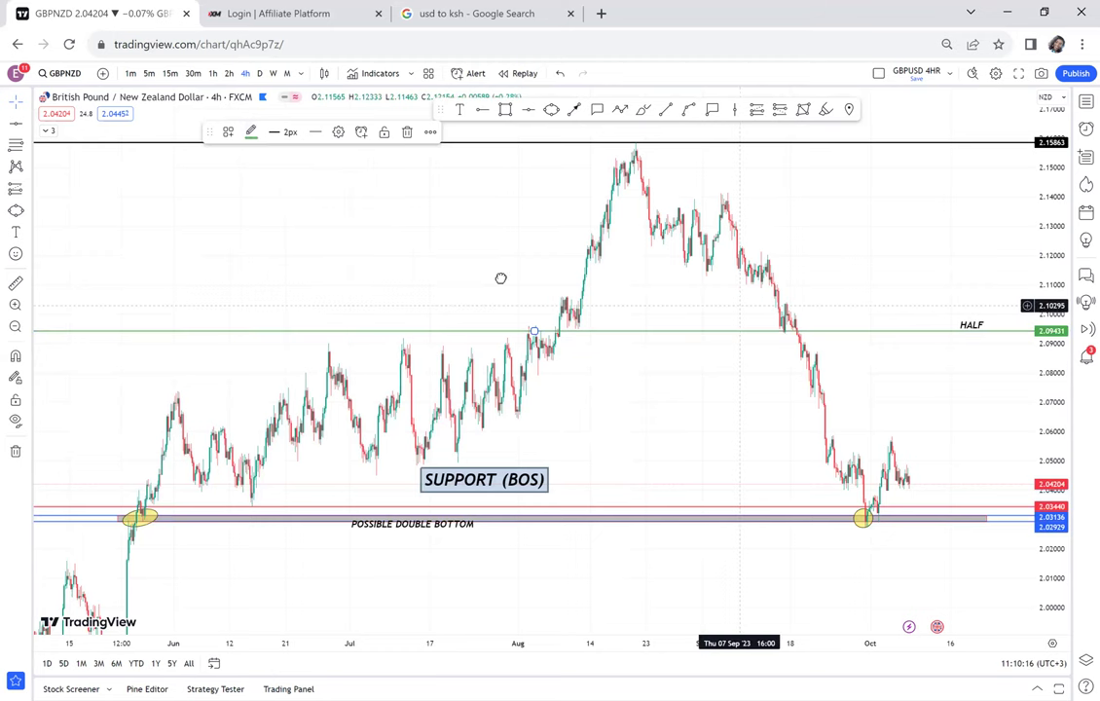
pyautogui.scroll(2, 501, 278)
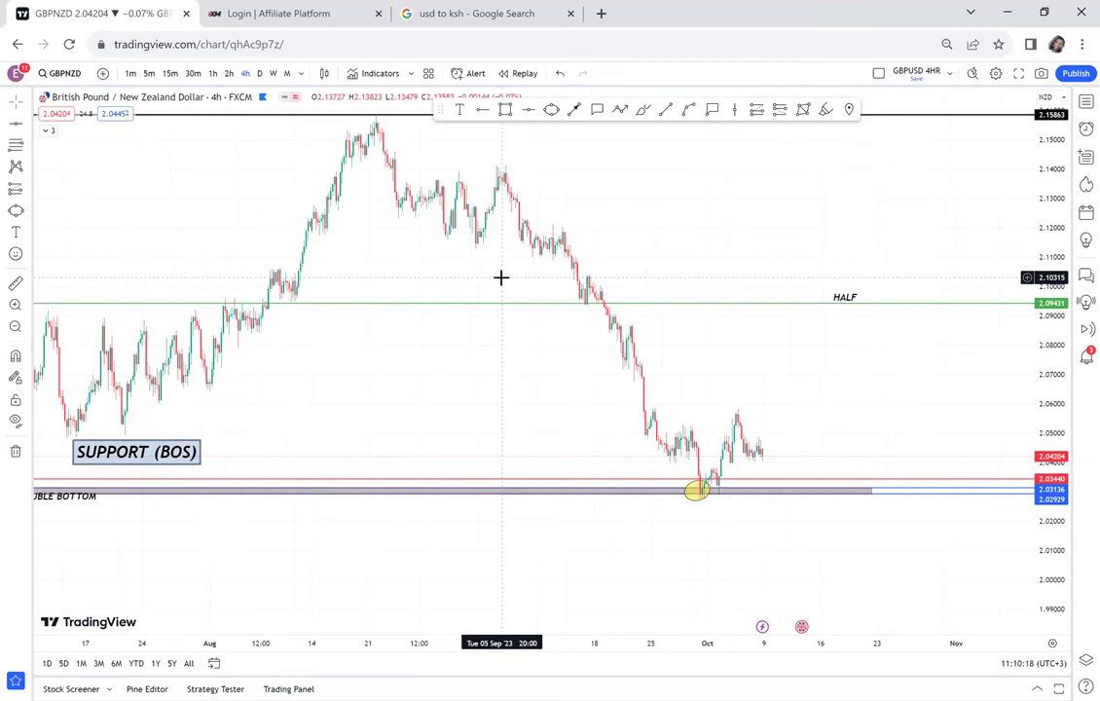
pyautogui.scroll(1, 491, 295)
pyautogui.moveTo(426, 310); pyautogui.dragTo(303, 273)
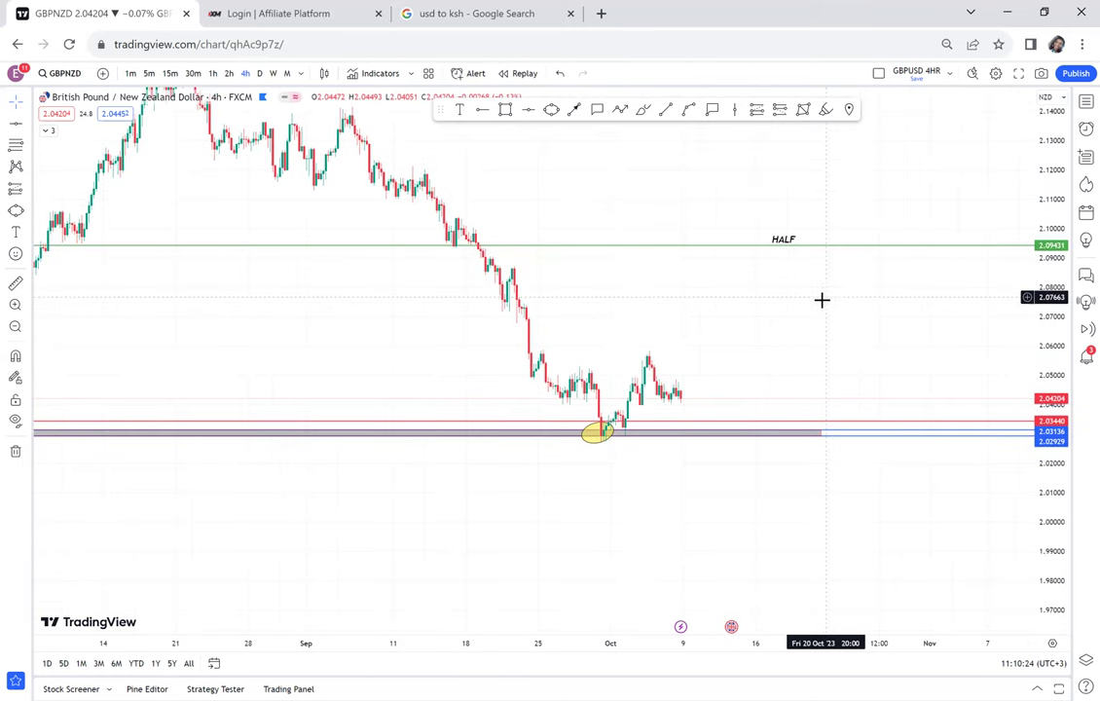
pyautogui.click(16, 283)
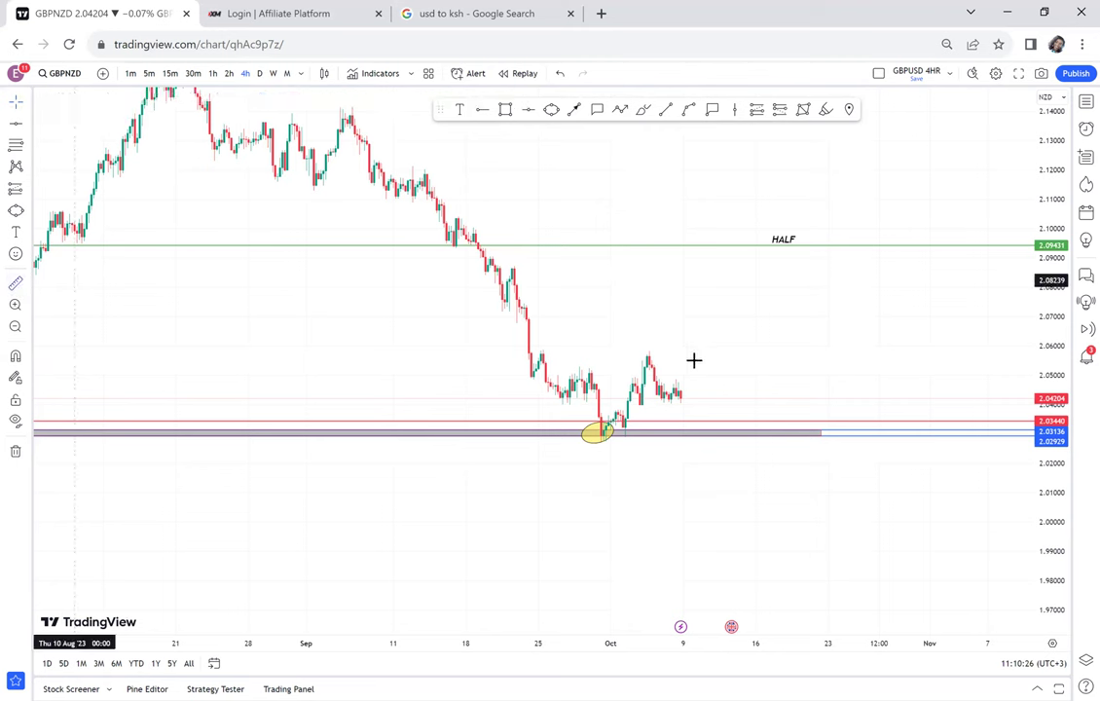
pyautogui.click(685, 398)
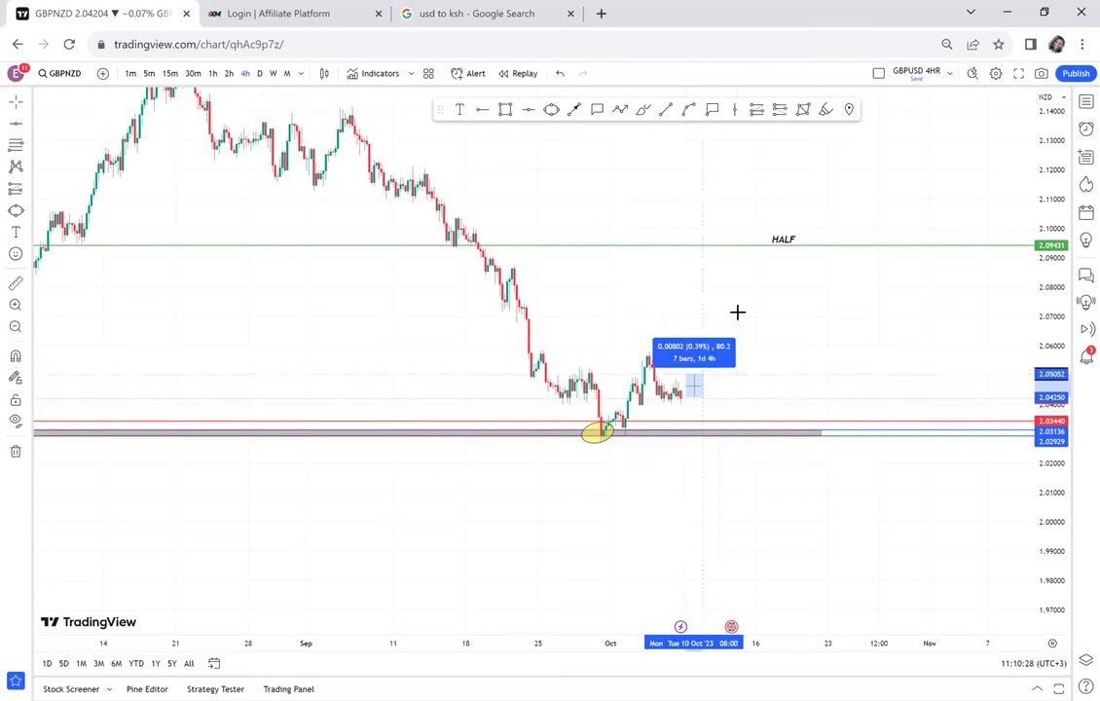
pyautogui.click(770, 250)
pyautogui.click(825, 312)
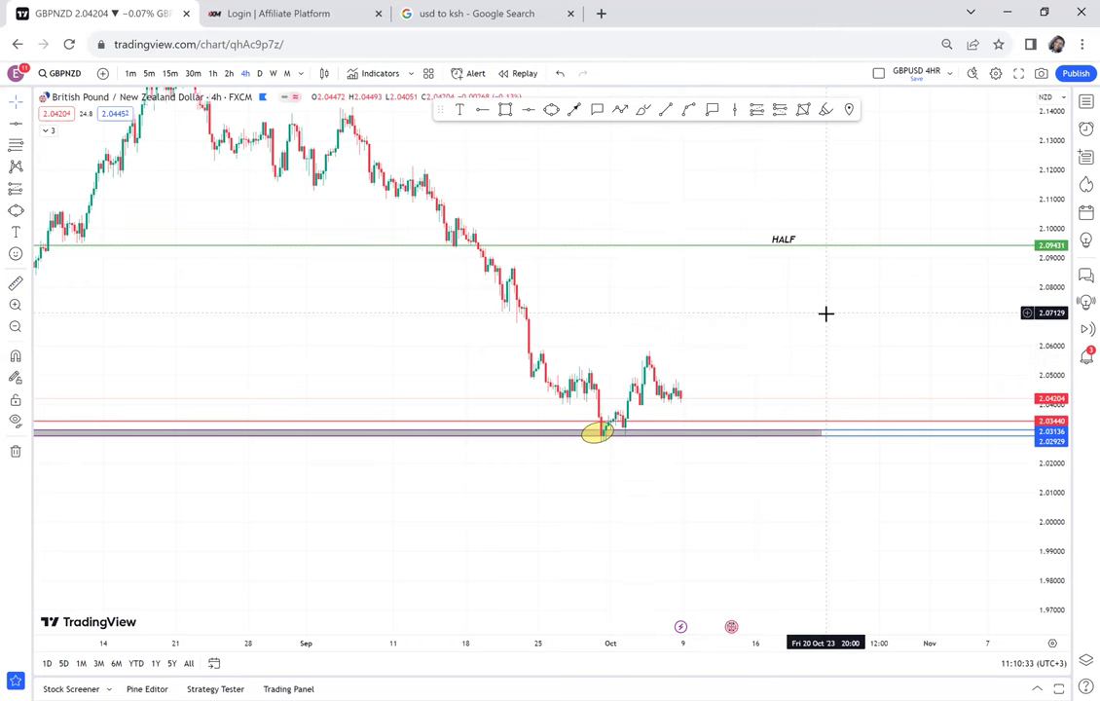
# Draw a black horizontal ray at 2.03837 along the 2 October swing high, starting at the 25 September 16:00 candle.
pyautogui.moveTo(1053, 449); pyautogui.dragTo(956, 126)
pyautogui.moveTo(800, 309); pyautogui.dragTo(803, 143)
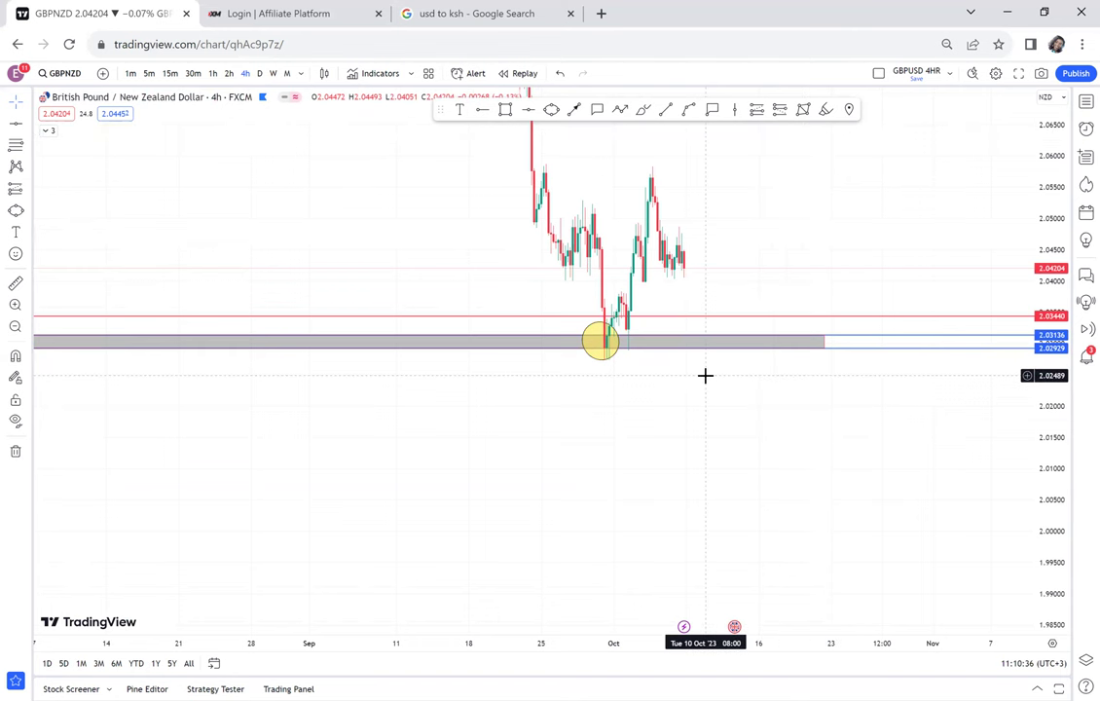
pyautogui.scroll(3, 704, 375)
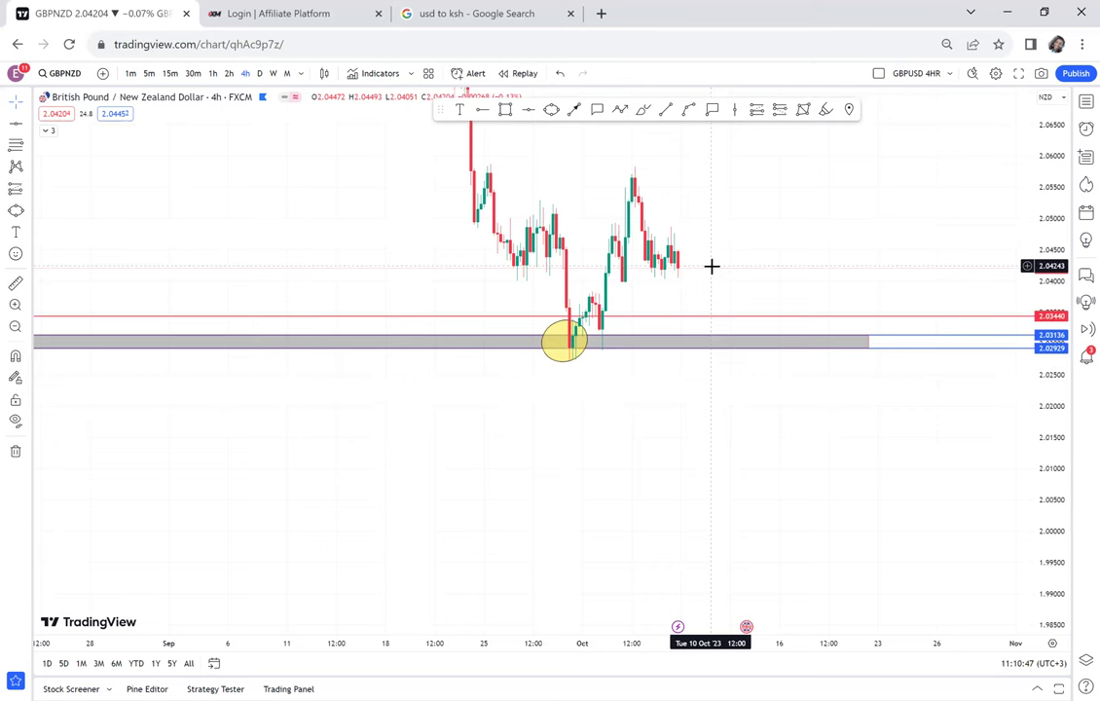
pyautogui.scroll(4, 712, 266)
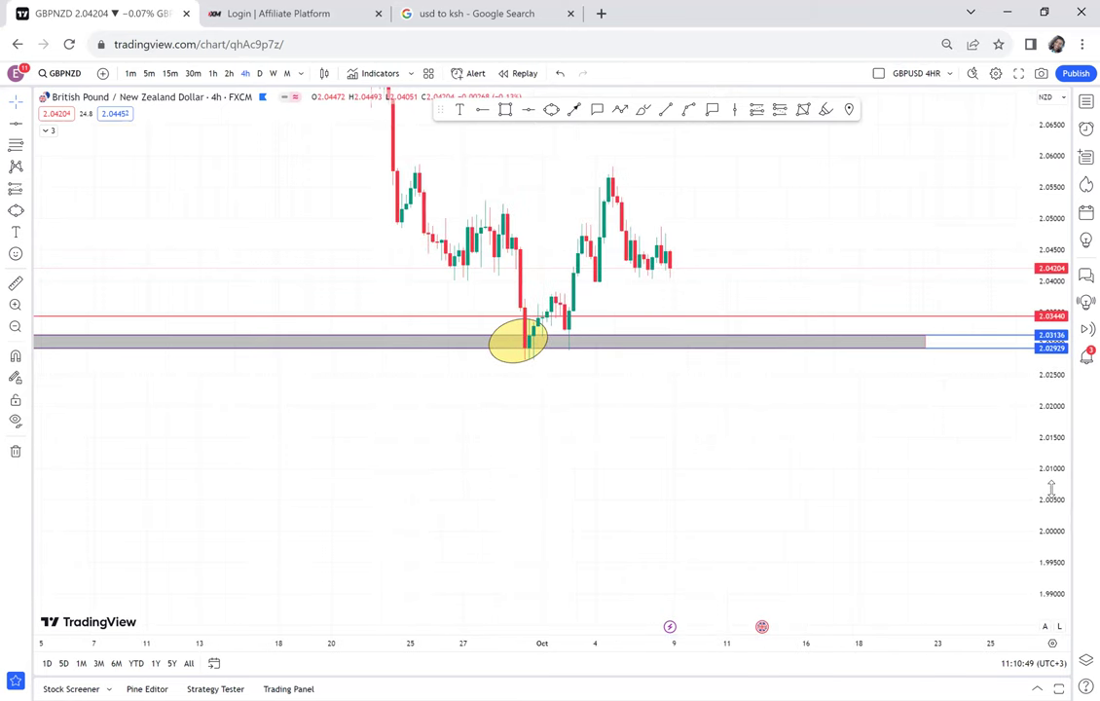
pyautogui.moveTo(1052, 484); pyautogui.dragTo(1030, 278)
pyautogui.moveTo(798, 174); pyautogui.dragTo(779, 309)
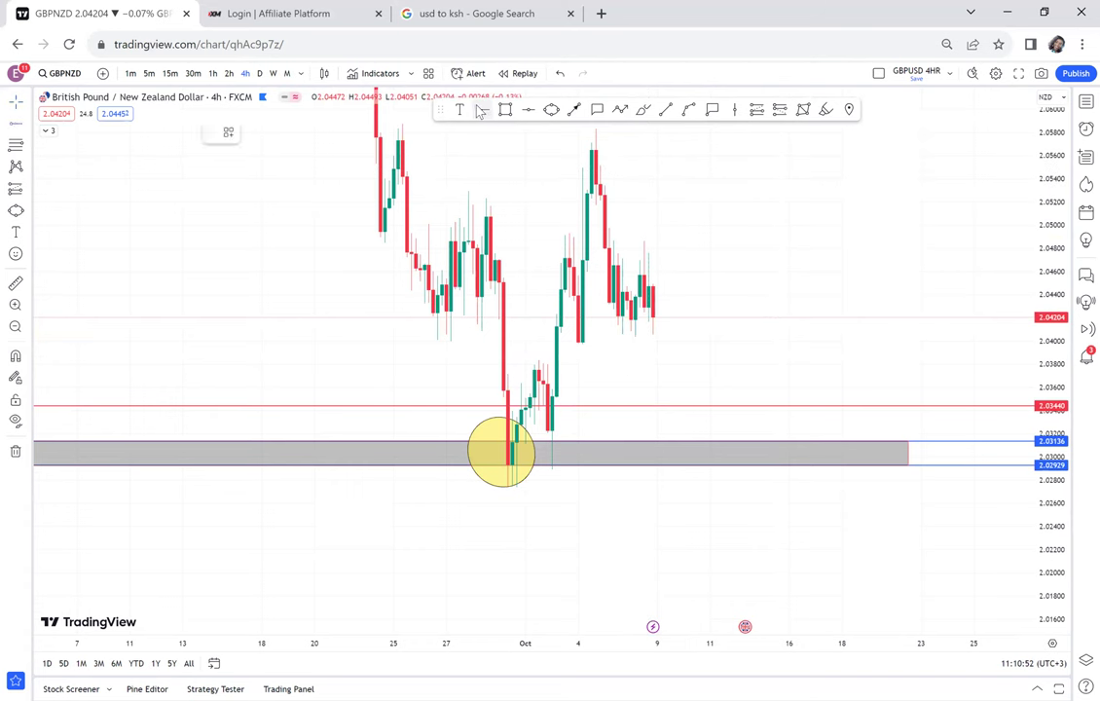
pyautogui.click(421, 362)
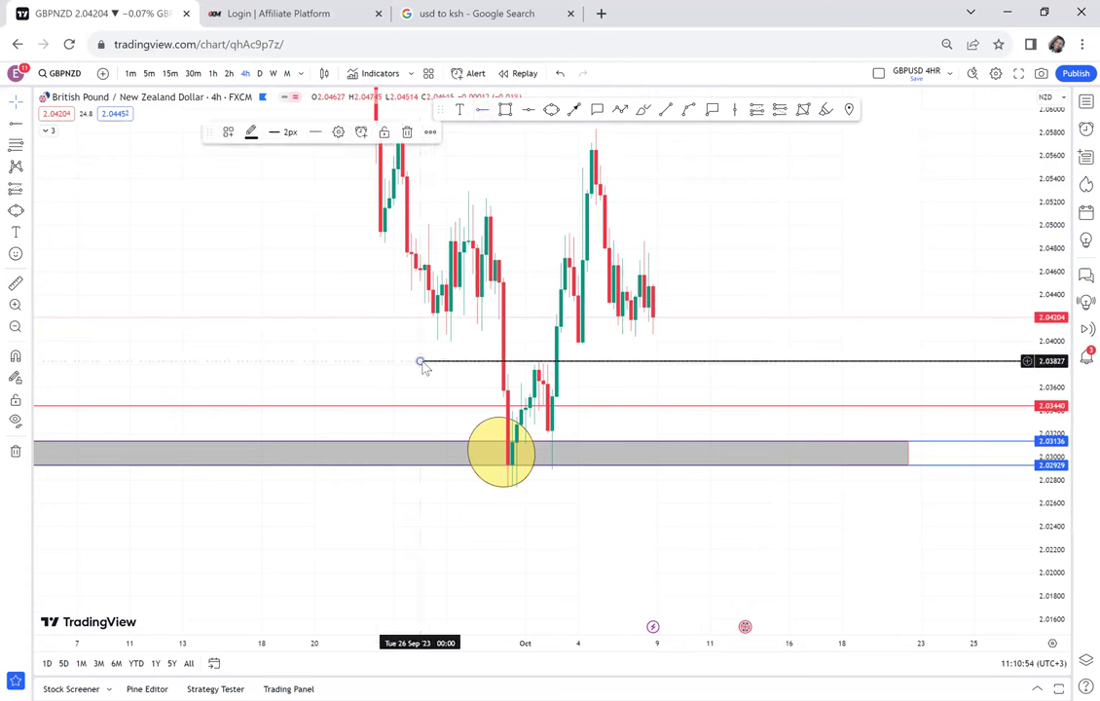
pyautogui.moveTo(419, 361); pyautogui.dragTo(410, 360)
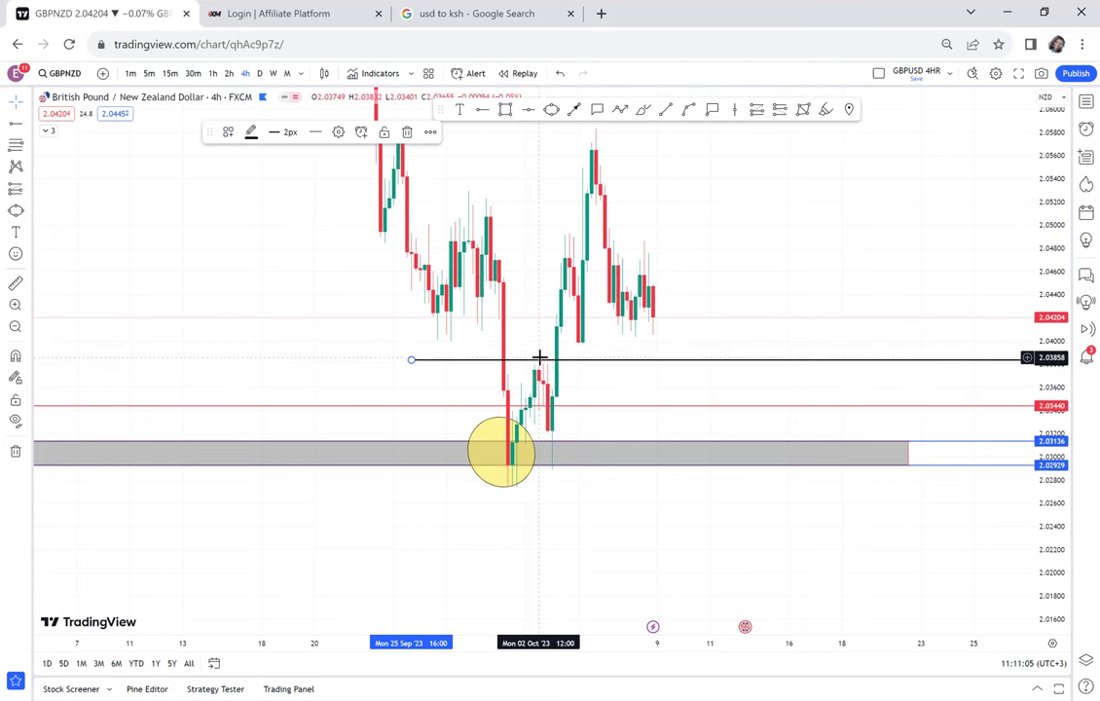
# Add a text label reading CRB just above the black horizontal ray at 2.03837.
pyautogui.scroll(4, 646, 345)
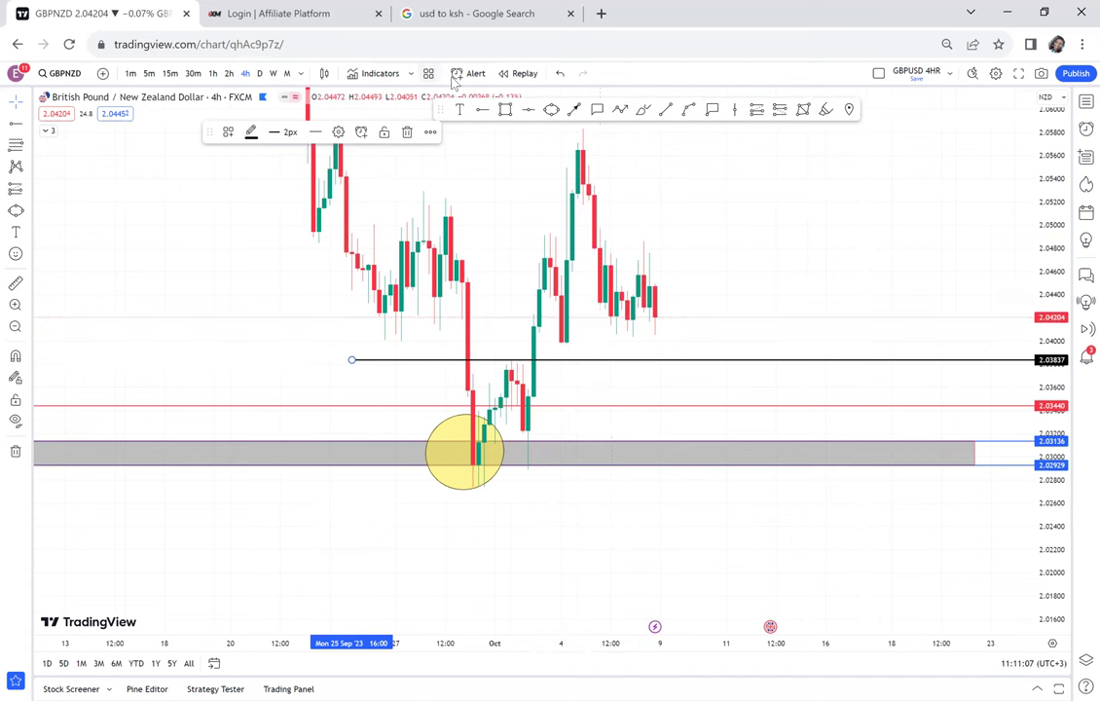
pyautogui.click(459, 109)
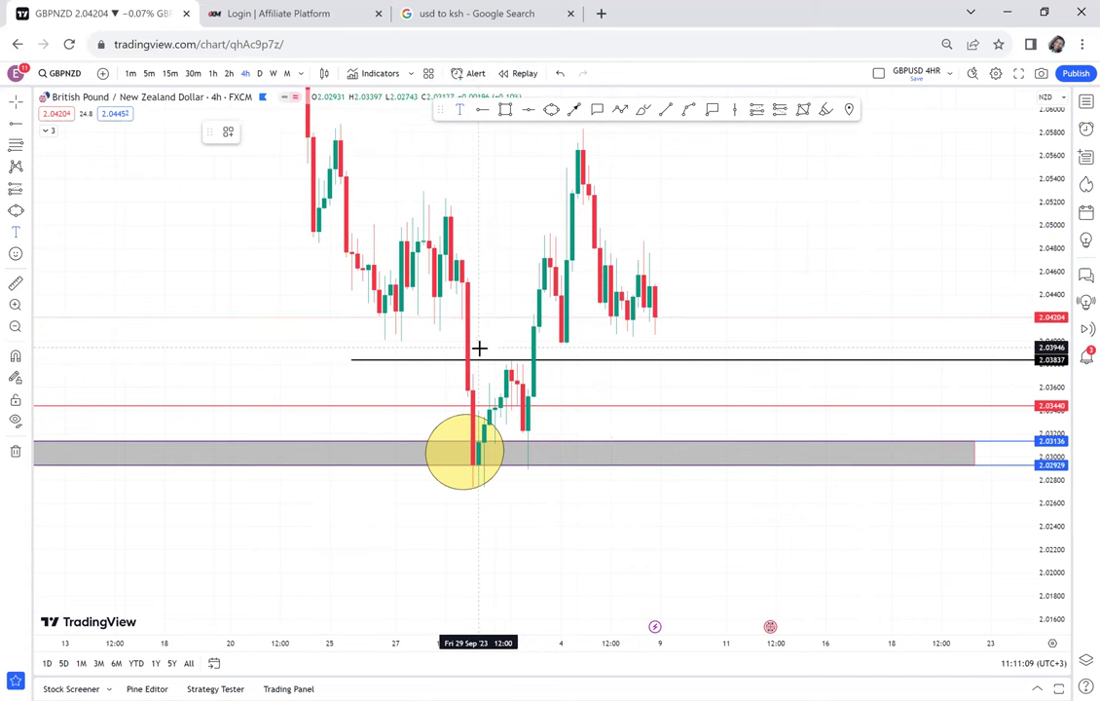
pyautogui.click(481, 348)
pyautogui.write('c')
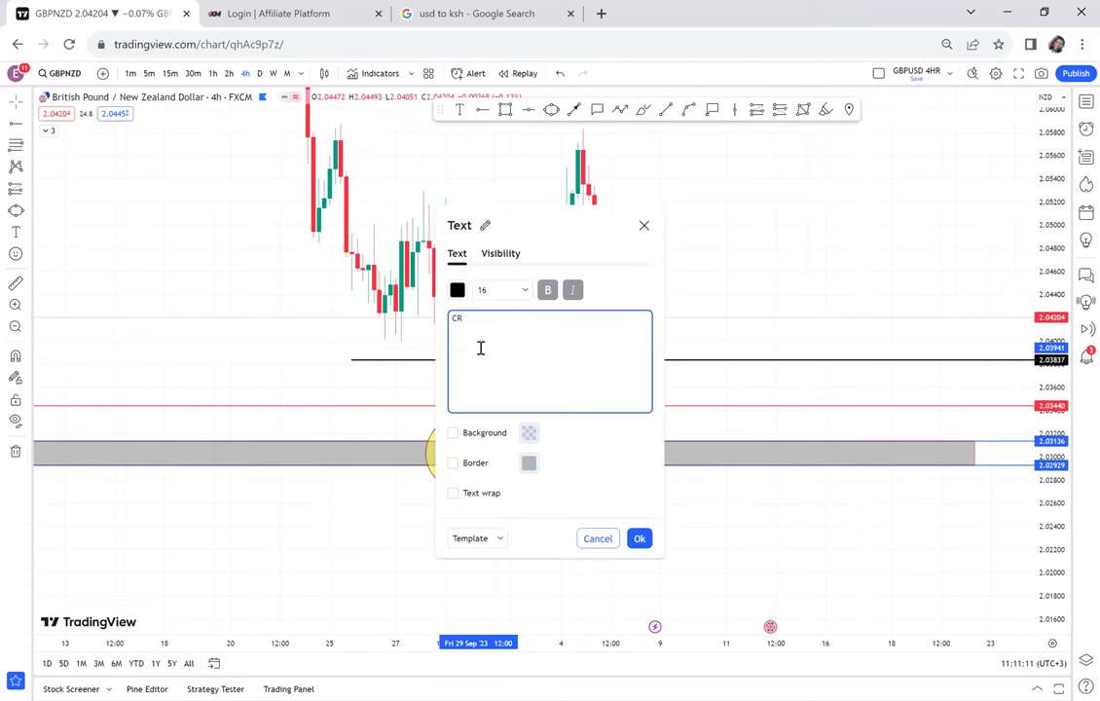
pyautogui.click(671, 320)
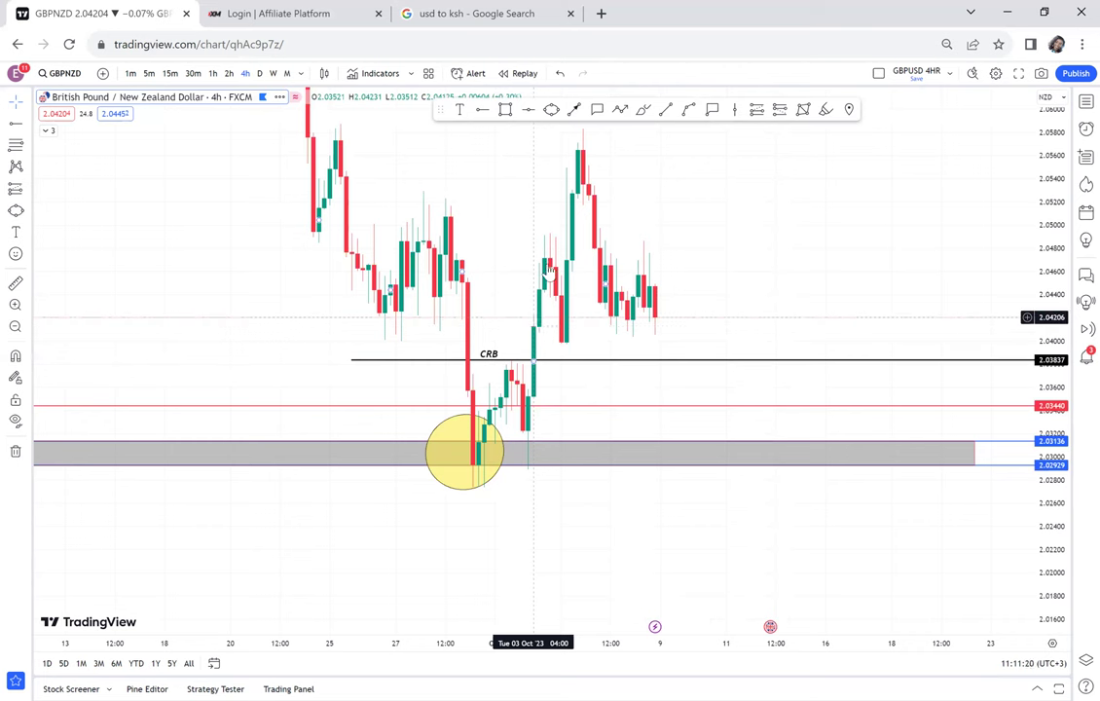
# Add a BUY callout below the CRB line, with its tip on the 3 October bullish candle that breaks above it.
pyautogui.moveTo(693, 326); pyautogui.dragTo(685, 393)
pyautogui.click(597, 110)
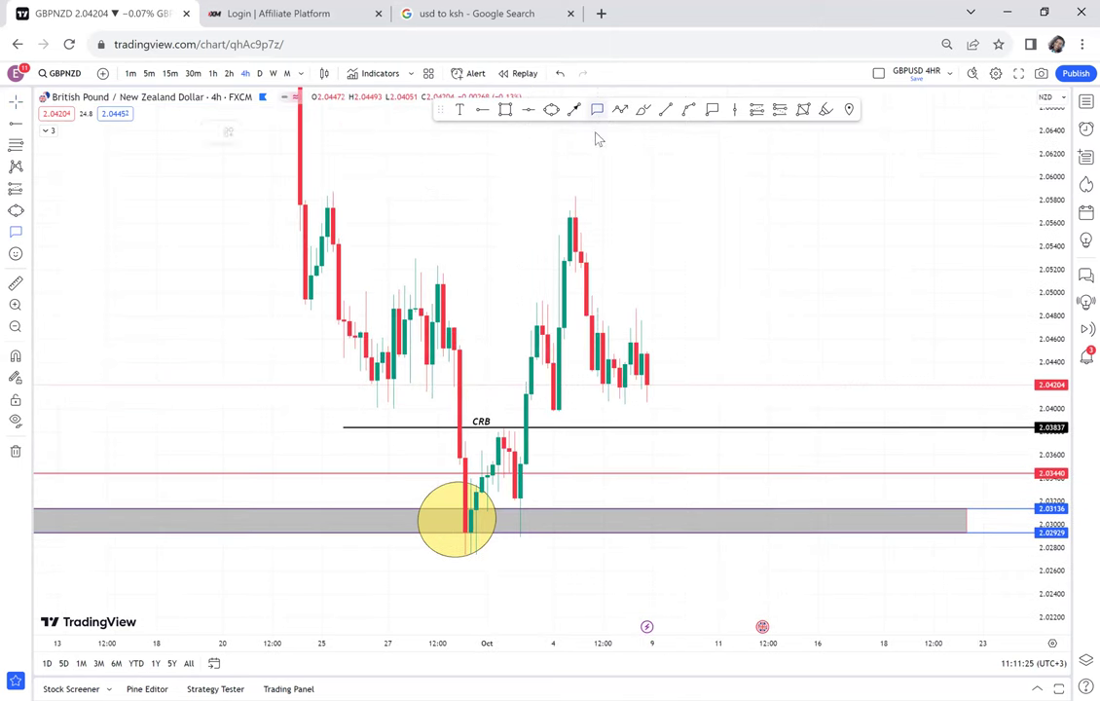
pyautogui.click(525, 385)
pyautogui.click(604, 472)
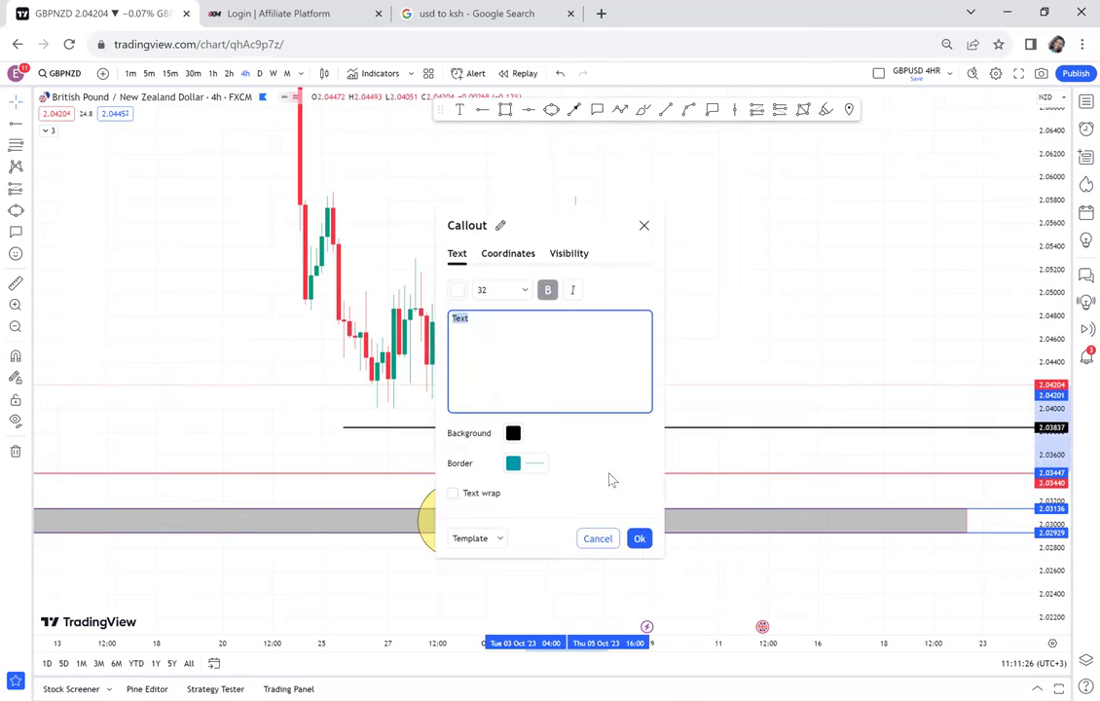
pyautogui.write('BUY')
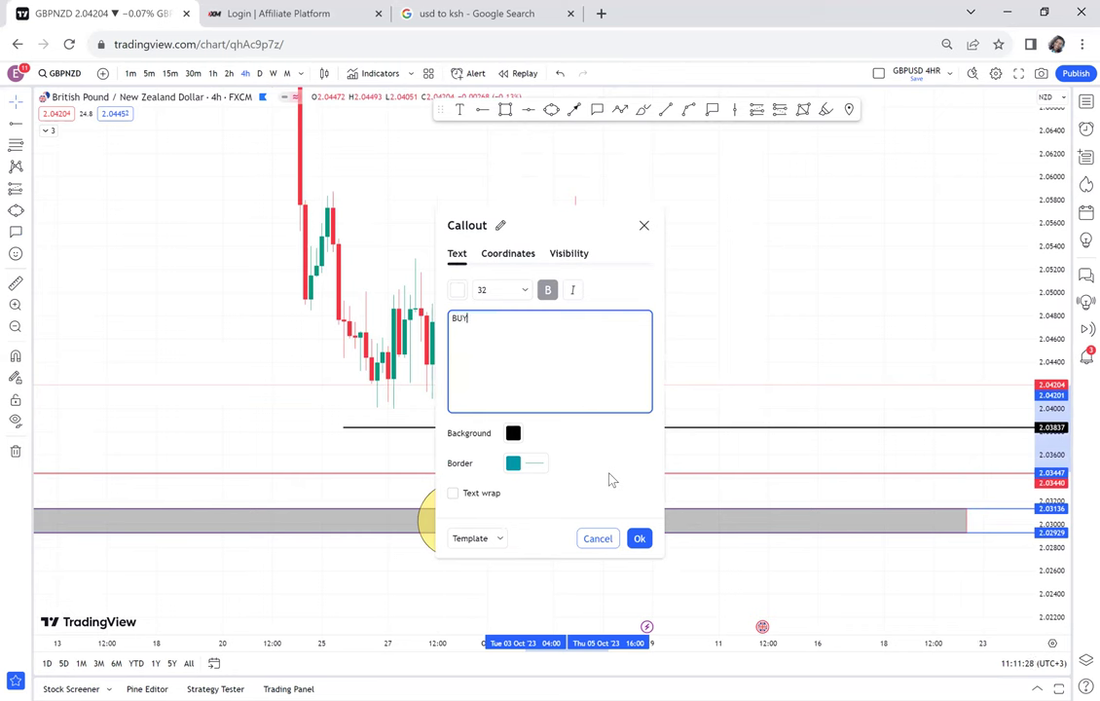
pyautogui.click(773, 292)
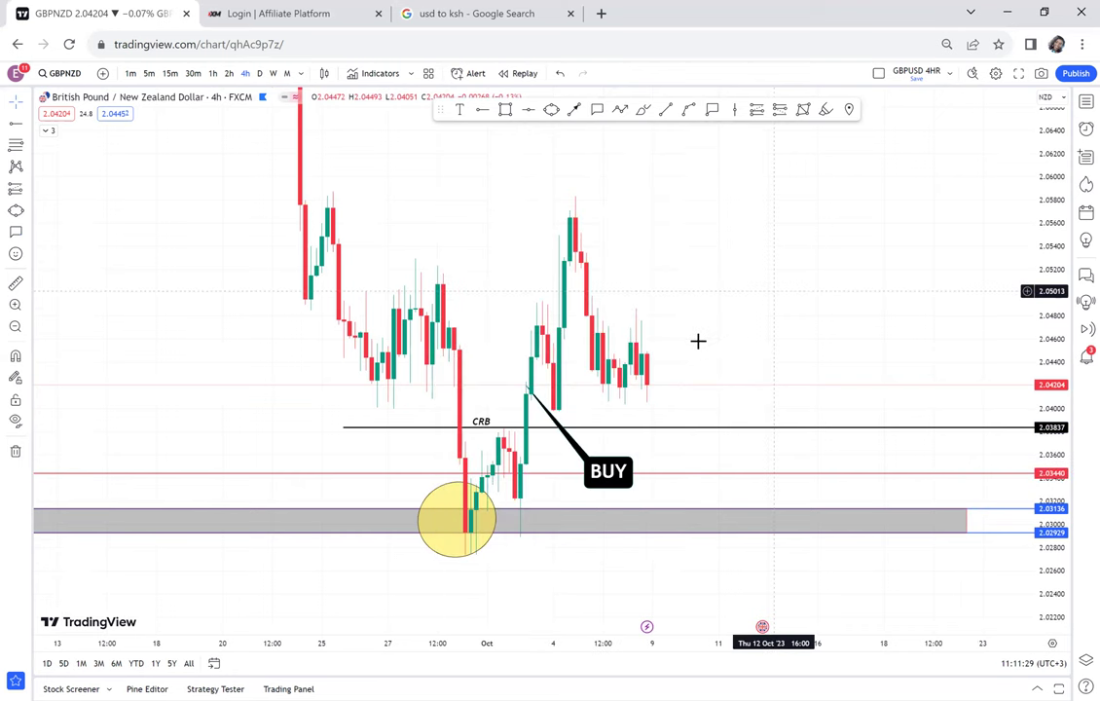
pyautogui.click(534, 407)
pyautogui.scroll(1, 694, 270)
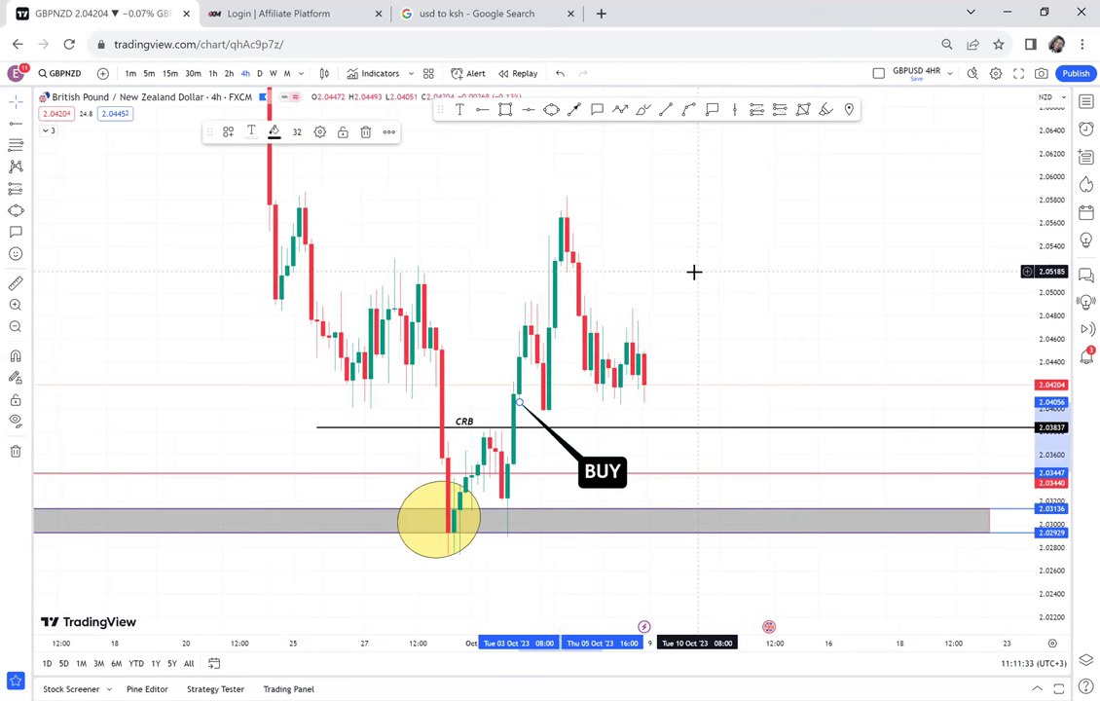
# Measure the price move from the breakout candle at the BUY callout up to the early October high.
pyautogui.click(15, 283)
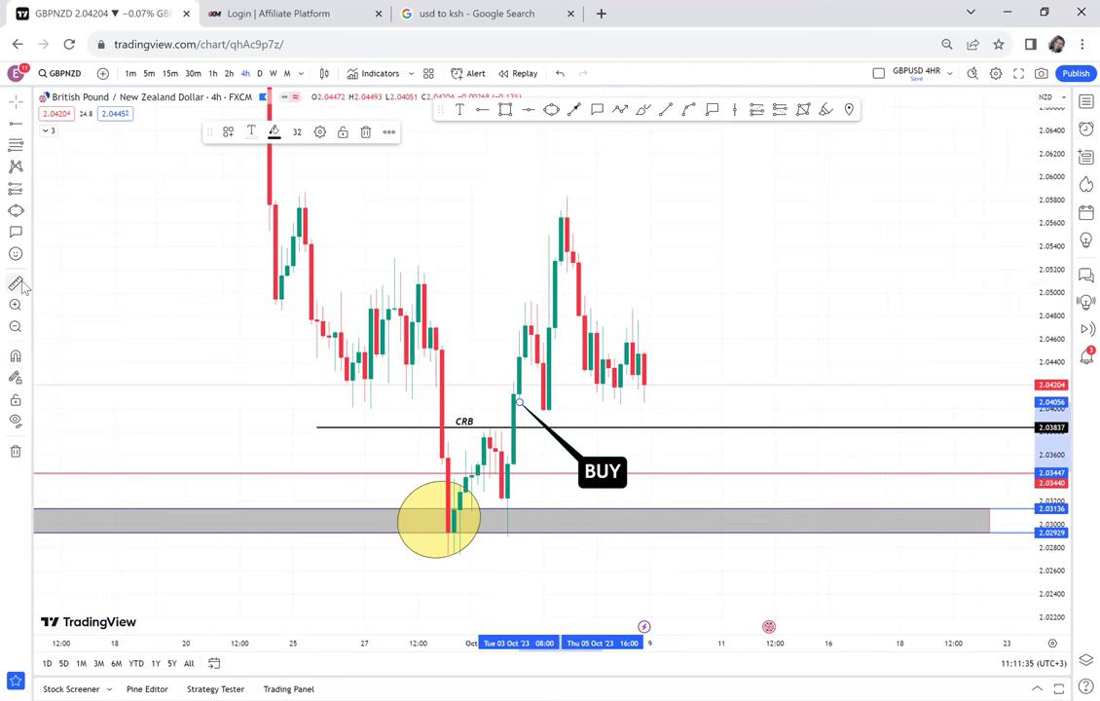
pyautogui.click(510, 393)
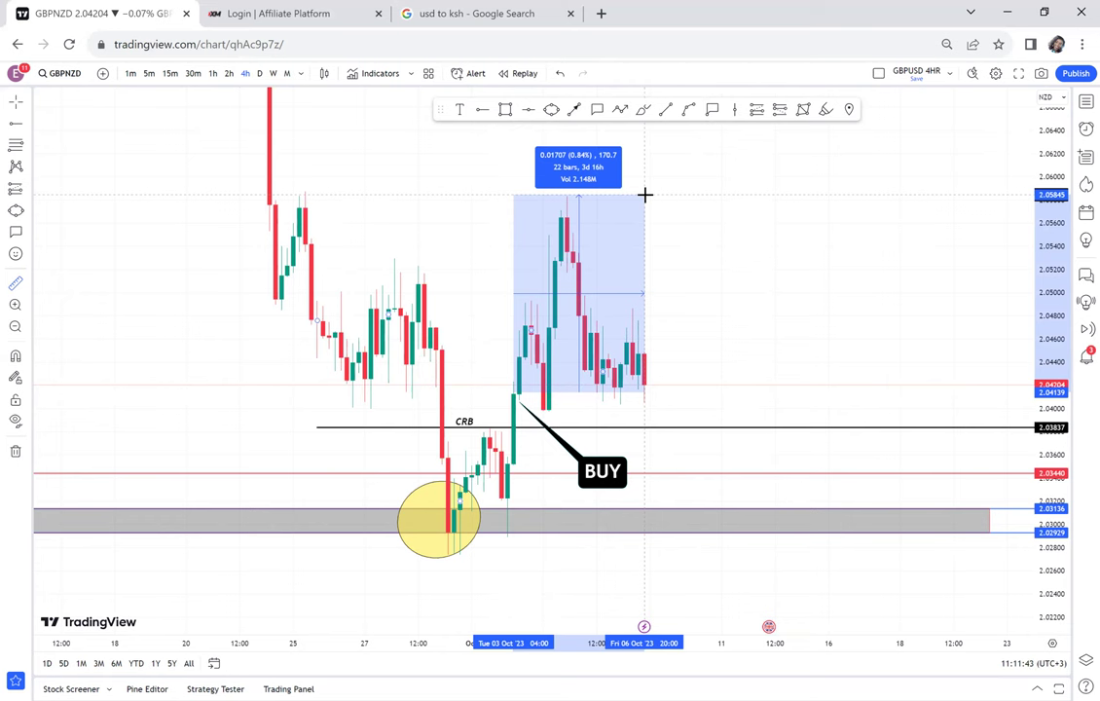
pyautogui.click(480, 109)
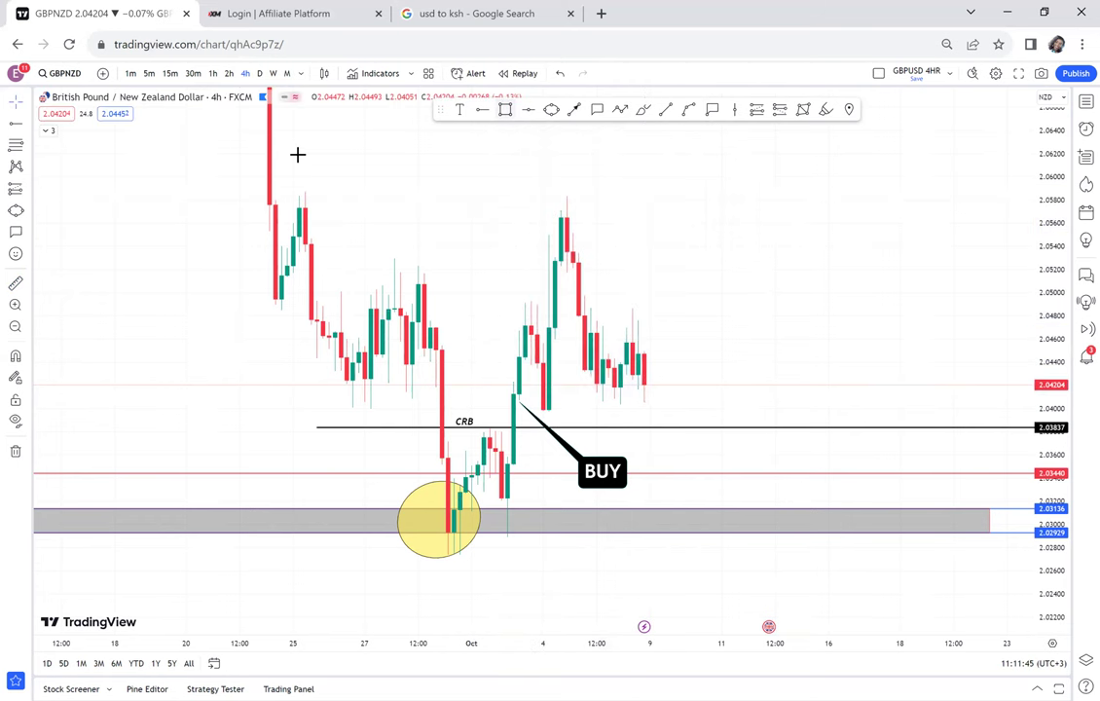
# Draw a resistance rectangle across the late September and early October highs, from about 2.05871 down to 2.05731, ending at 12 October.
pyautogui.click(505, 109)
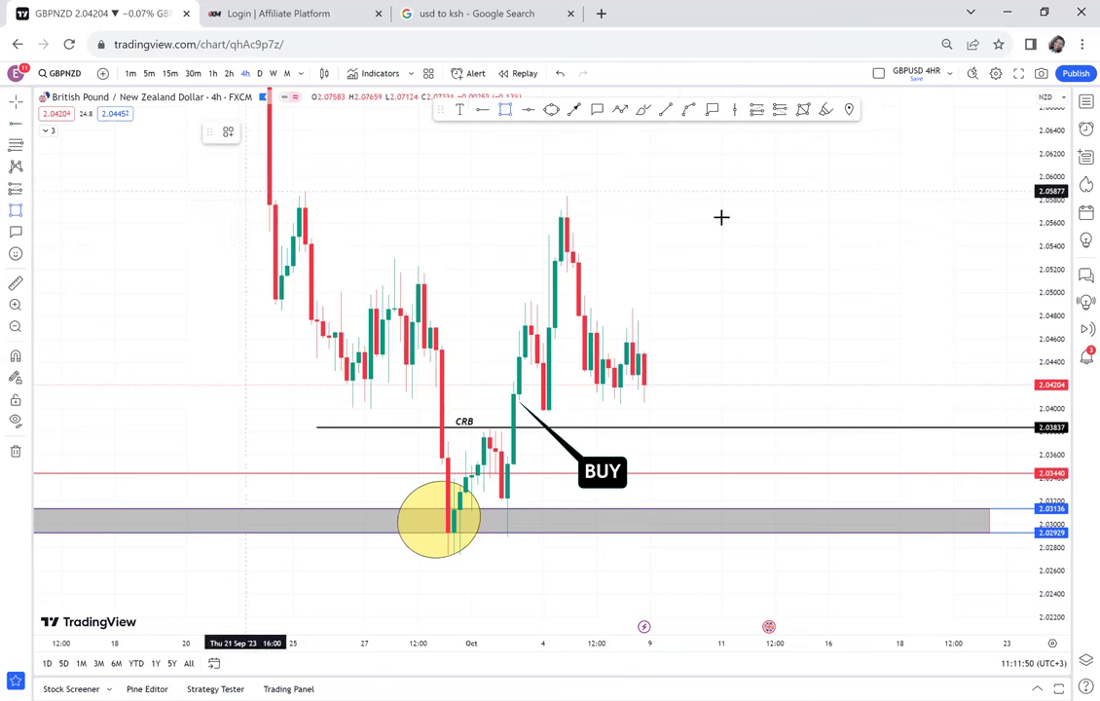
pyautogui.click(679, 207)
pyautogui.click(756, 206)
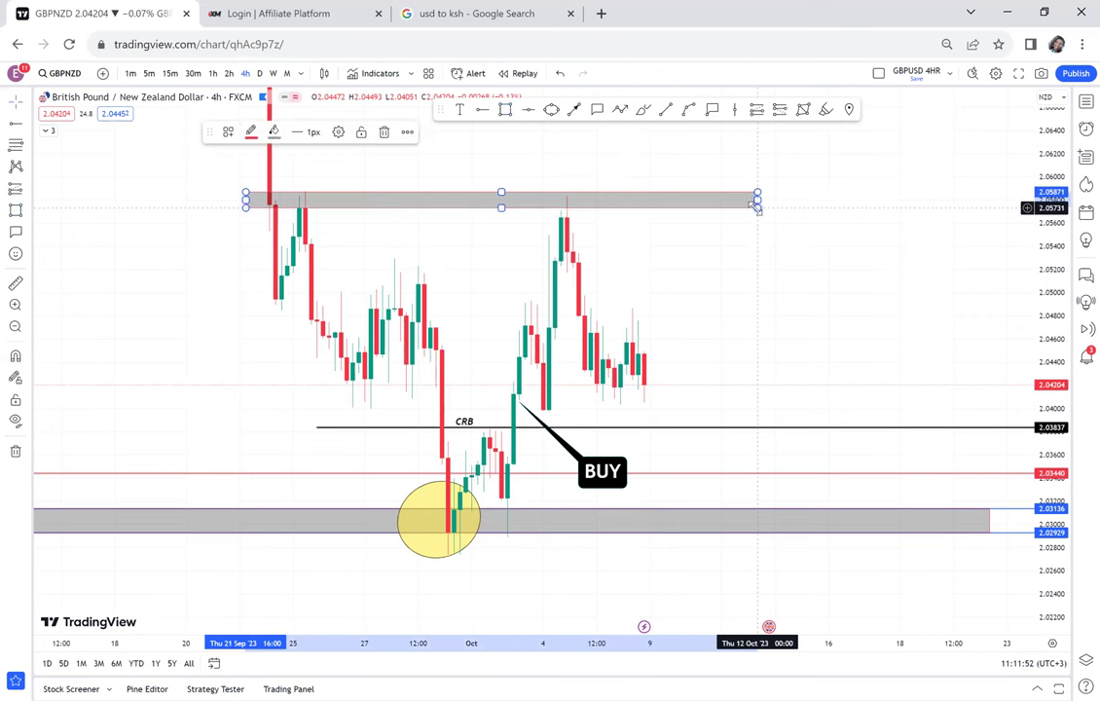
pyautogui.click(824, 232)
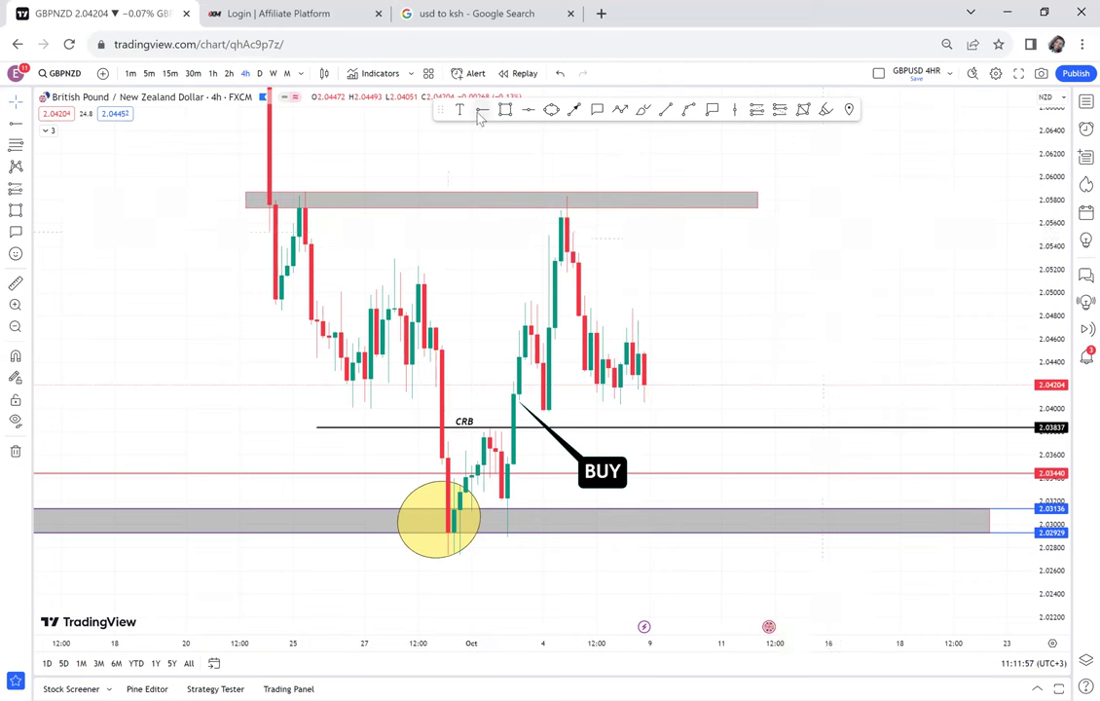
# Draw a black horizontal ray at 2.05299 along the 27 September swing high.
pyautogui.click(369, 258)
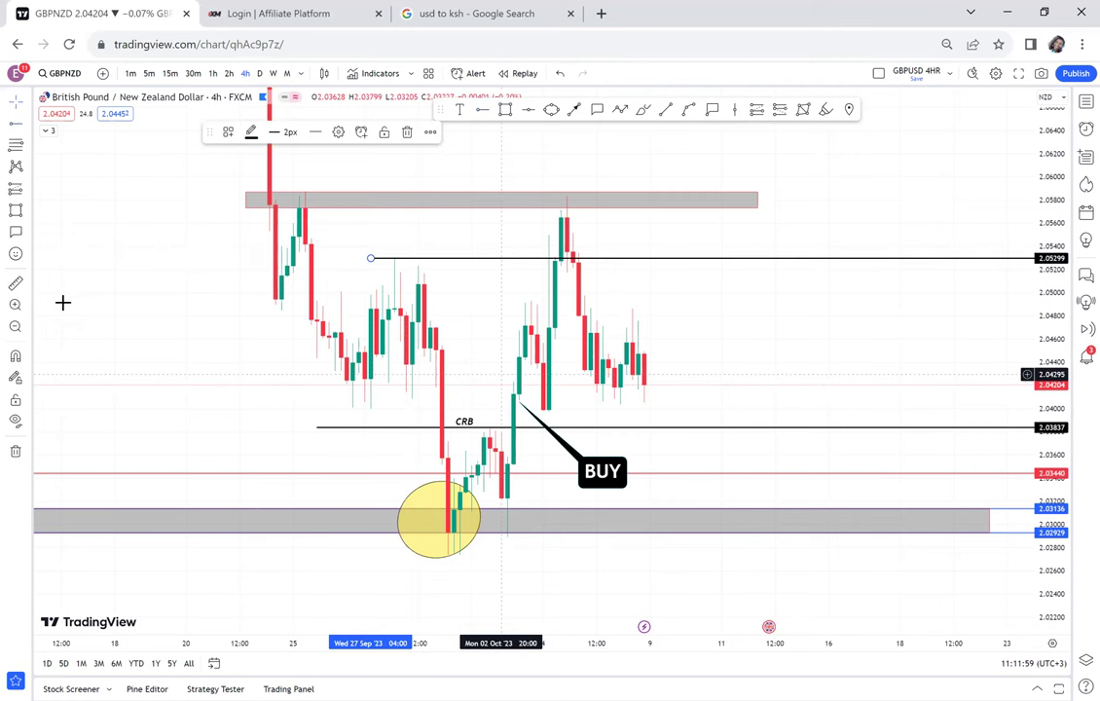
# Measure the price move from the 3 October breakout candle up to the black ray at 2.05299.
pyautogui.click(17, 283)
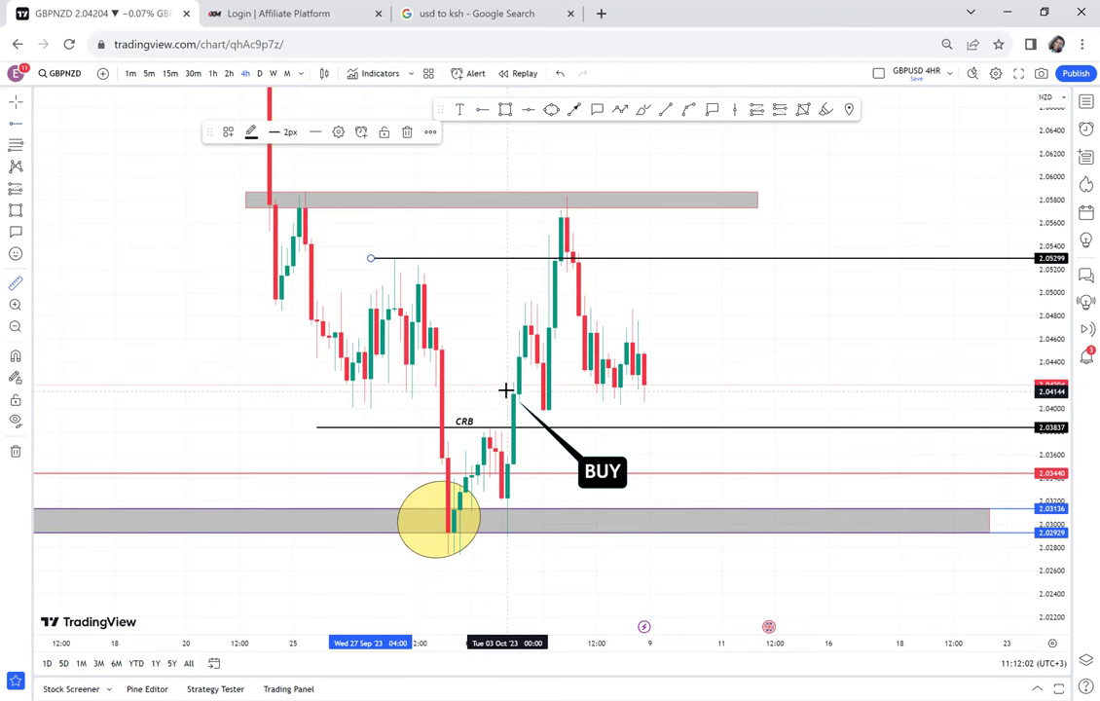
pyautogui.click(507, 389)
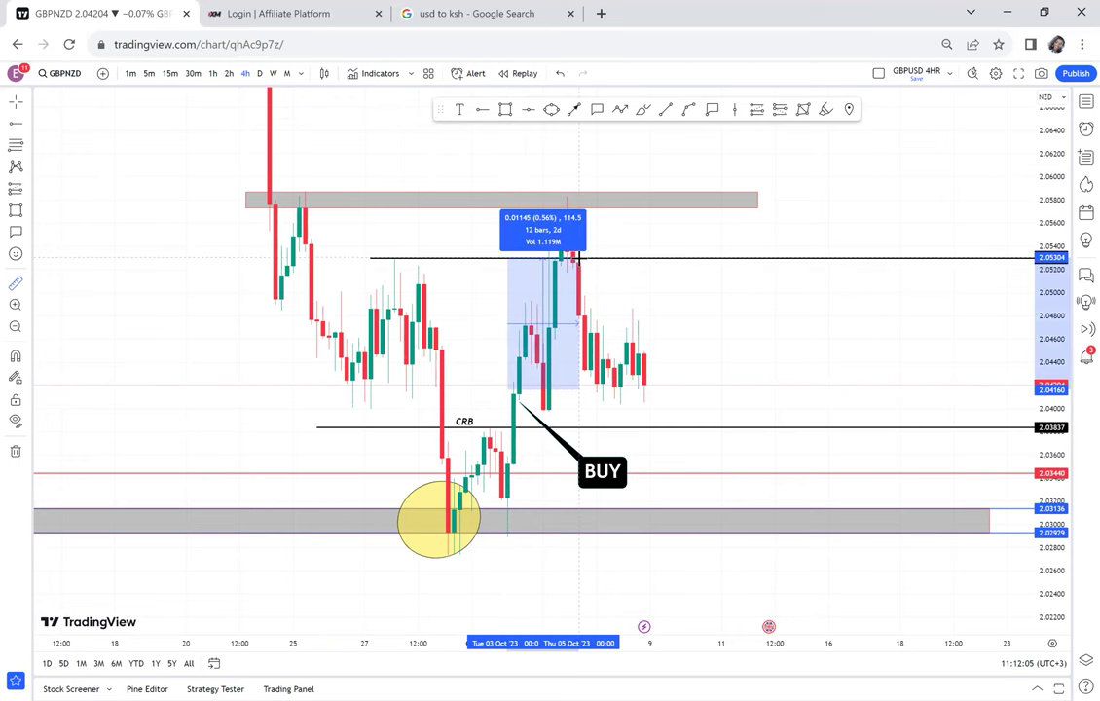
pyautogui.click(578, 257)
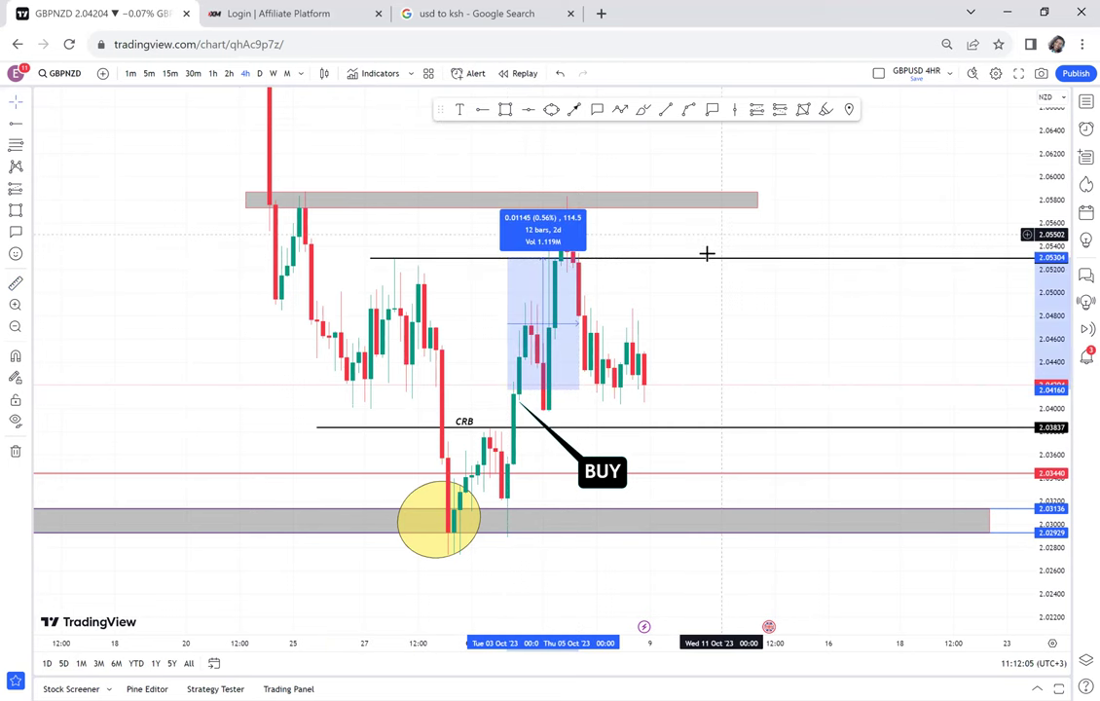
pyautogui.click(718, 234)
# Measure from the resistance rectangle's top down to the late September low and add a green horizontal line at the halfway level, 2.04326.
pyautogui.scroll(-1, 718, 234)
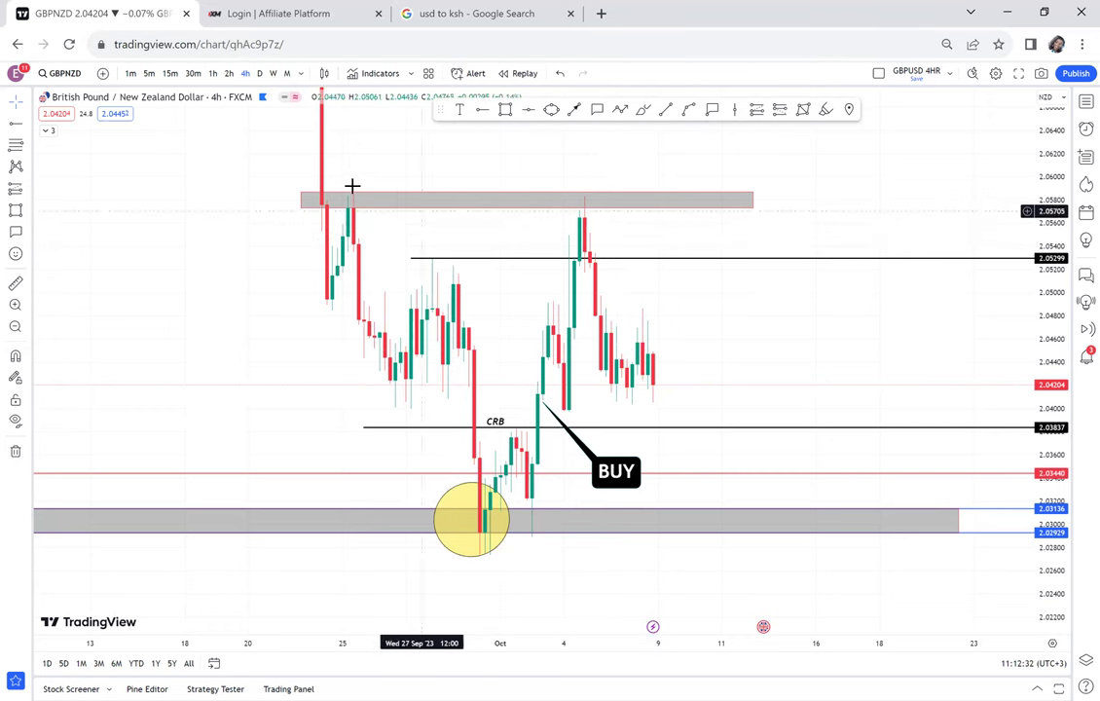
pyautogui.click(16, 283)
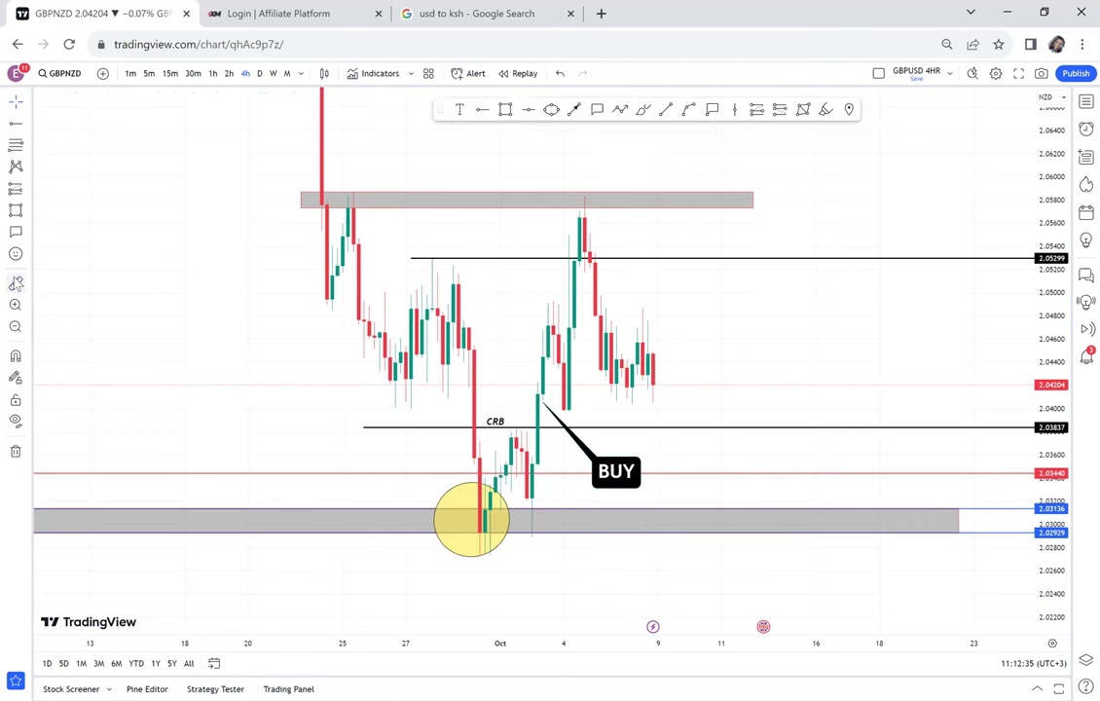
pyautogui.click(321, 191)
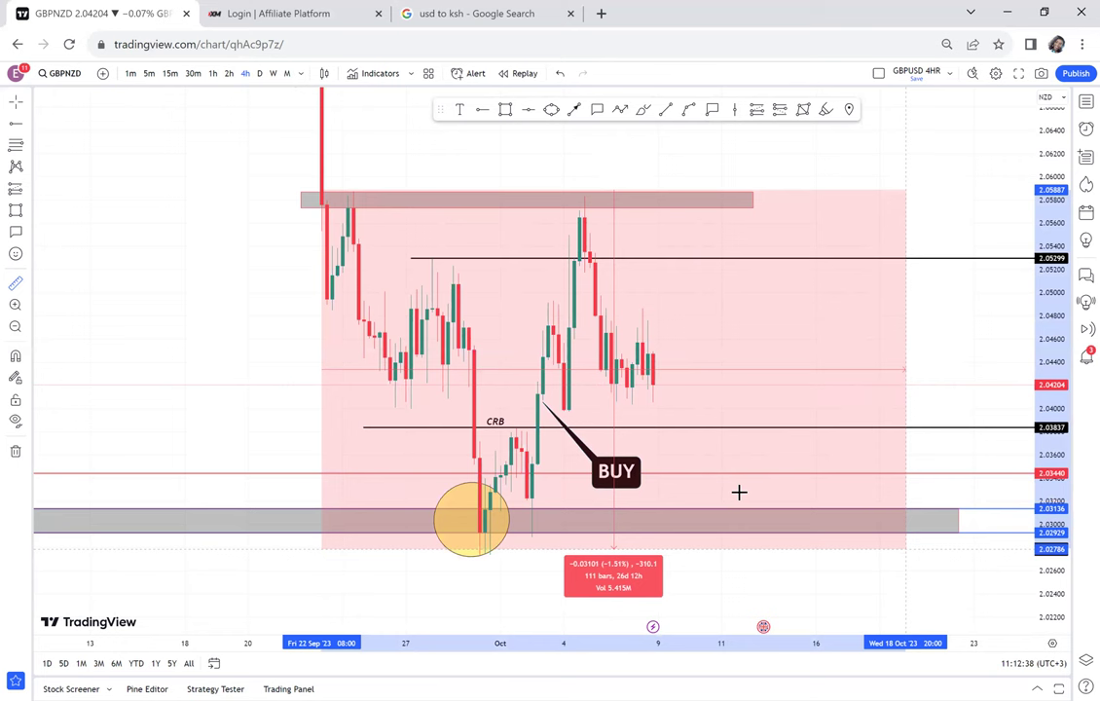
pyautogui.click(916, 551)
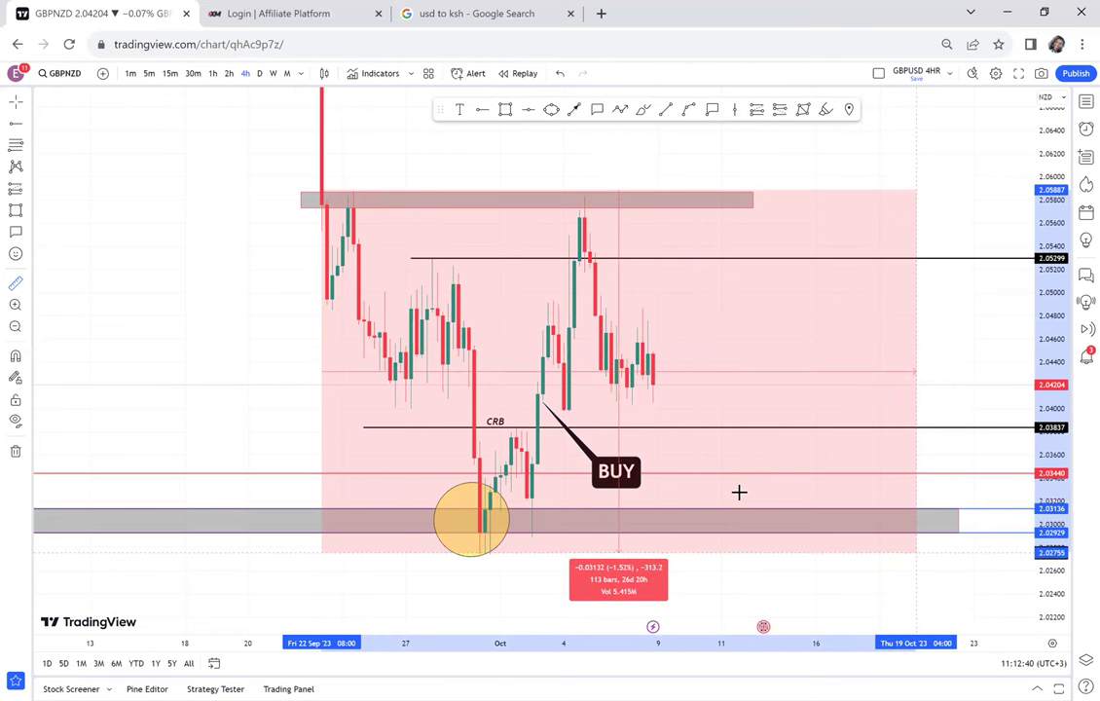
pyautogui.click(528, 110)
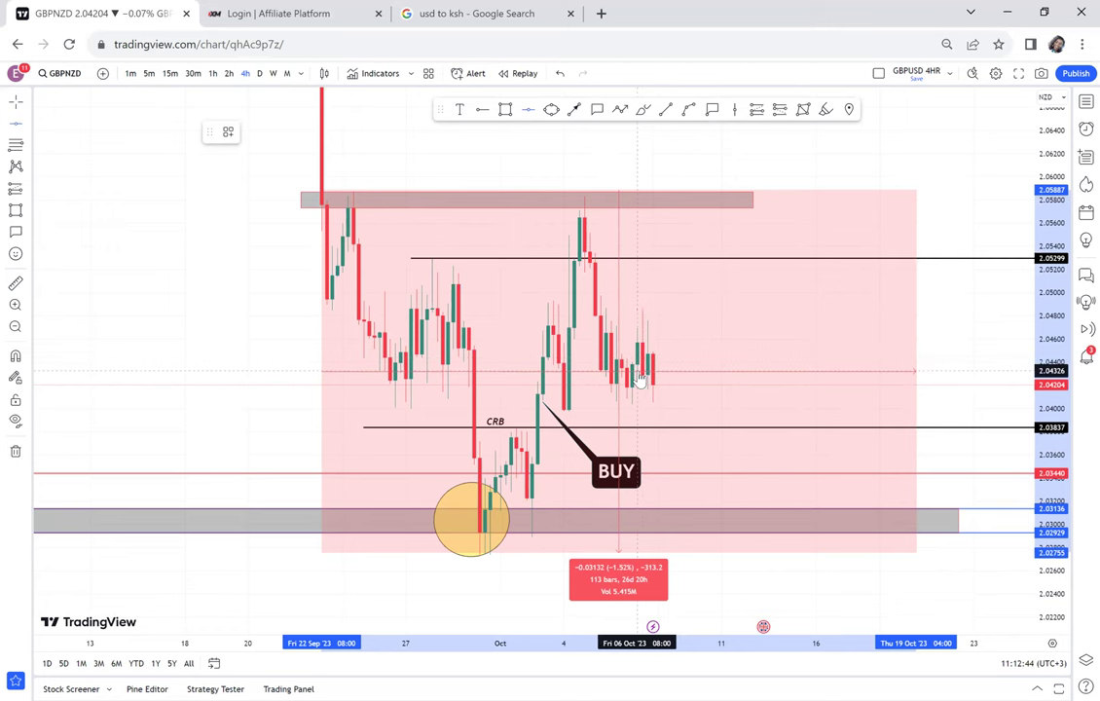
pyautogui.click(638, 375)
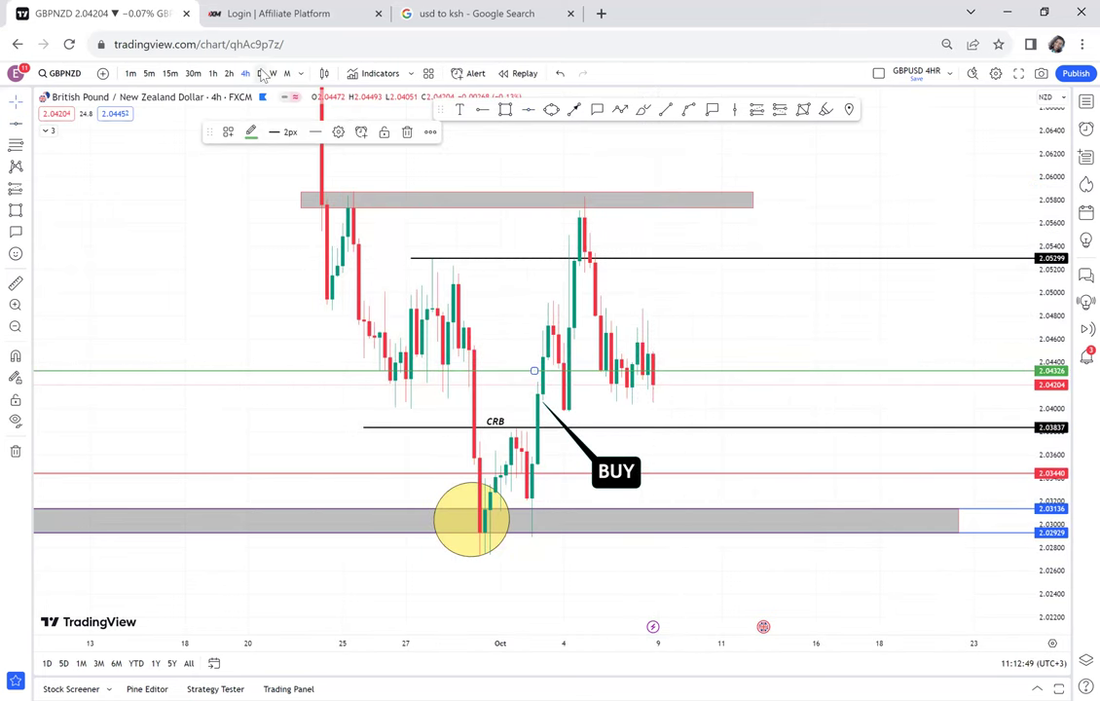
# Check the levels on the daily and 4-hour charts, then remove all drawings from the daily chart.
pyautogui.click(261, 74)
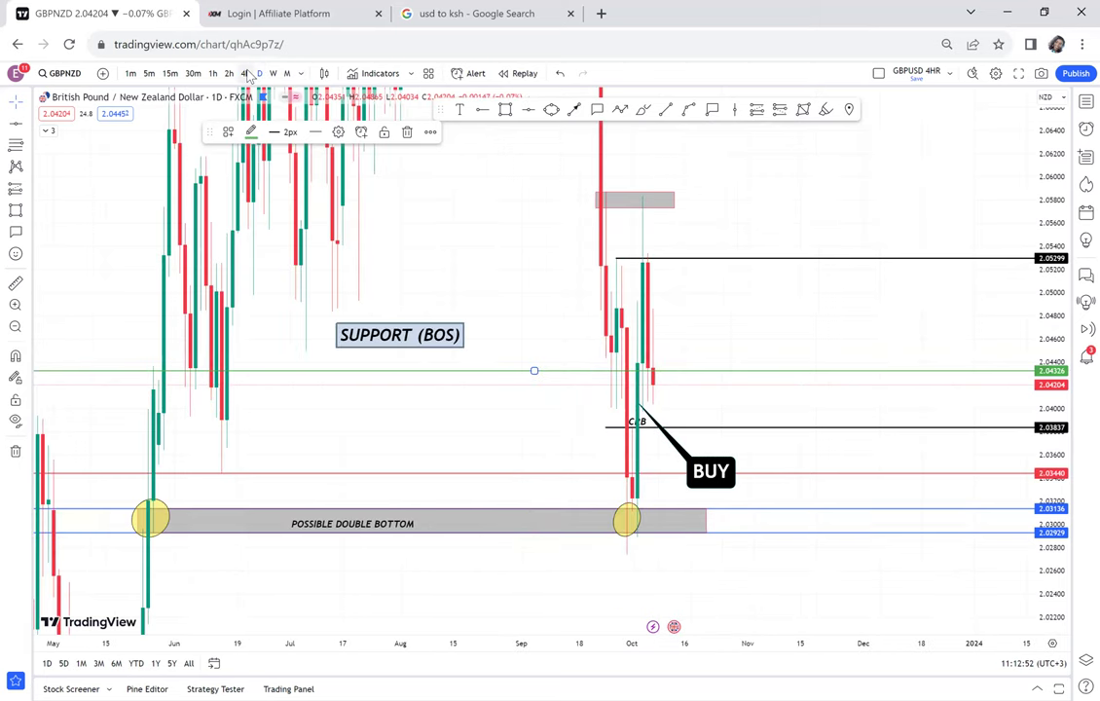
pyautogui.click(248, 74)
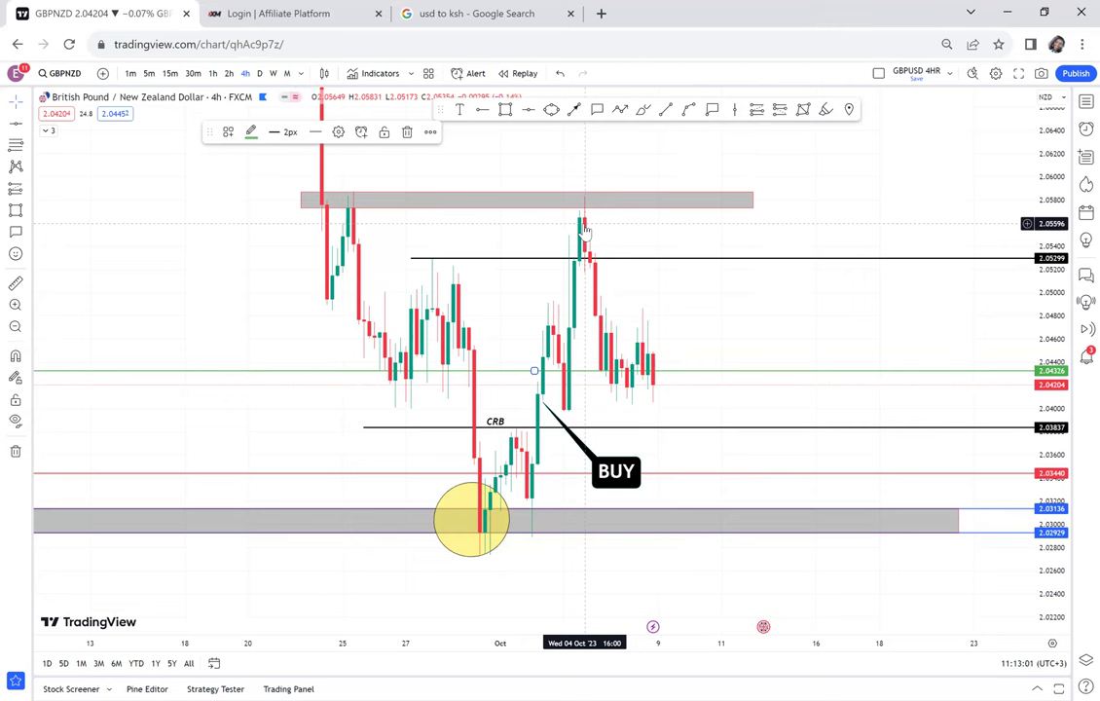
pyautogui.click(259, 74)
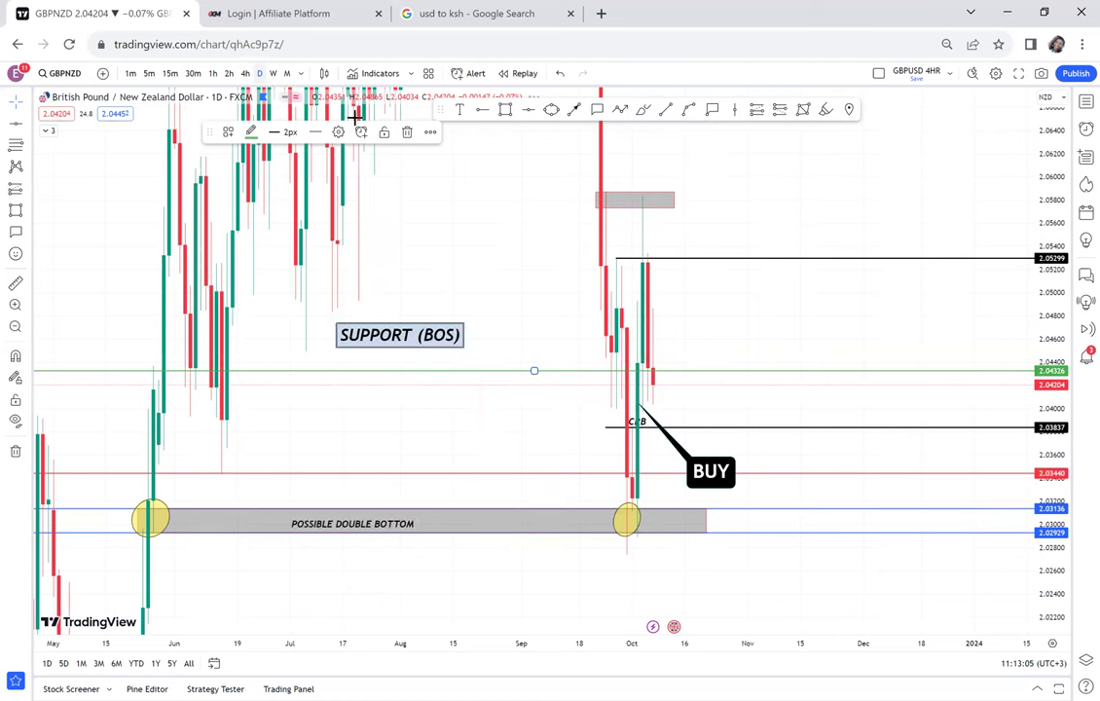
pyautogui.moveTo(1044, 204); pyautogui.dragTo(1040, 458)
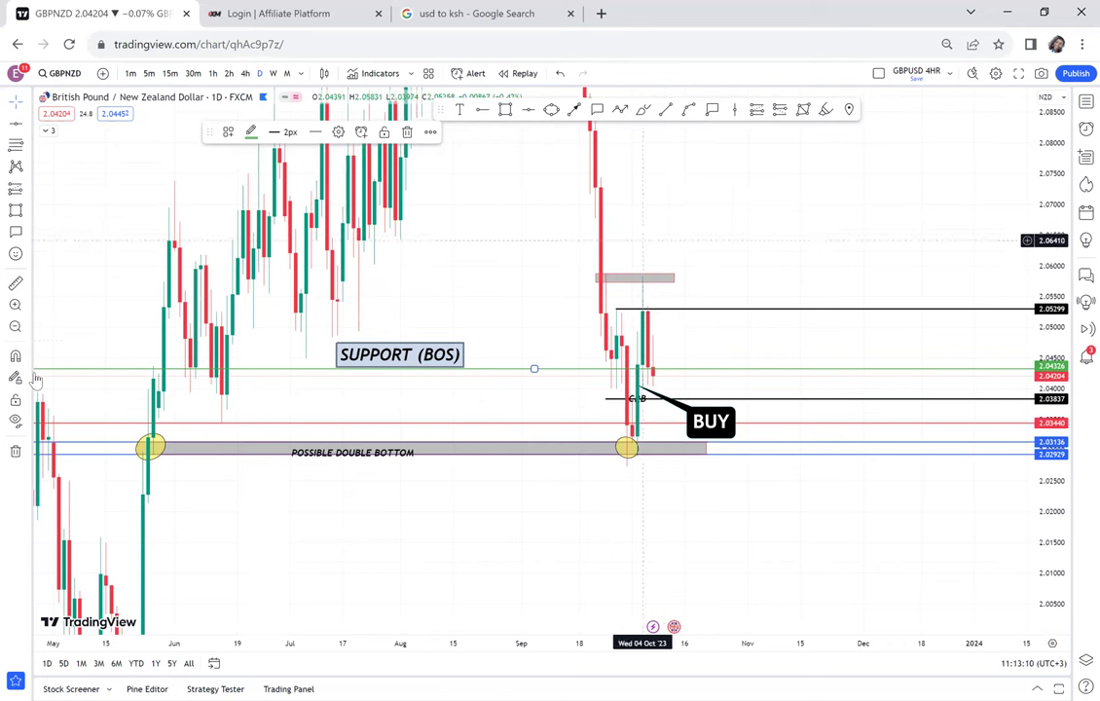
pyautogui.click(16, 452)
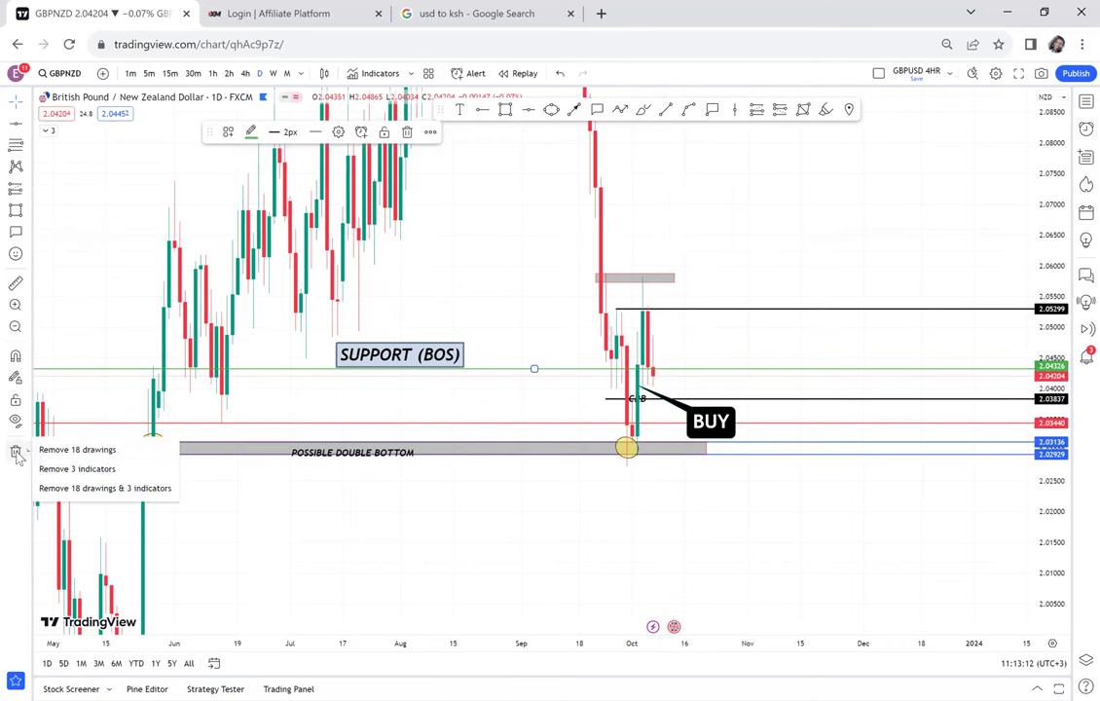
pyautogui.click(68, 451)
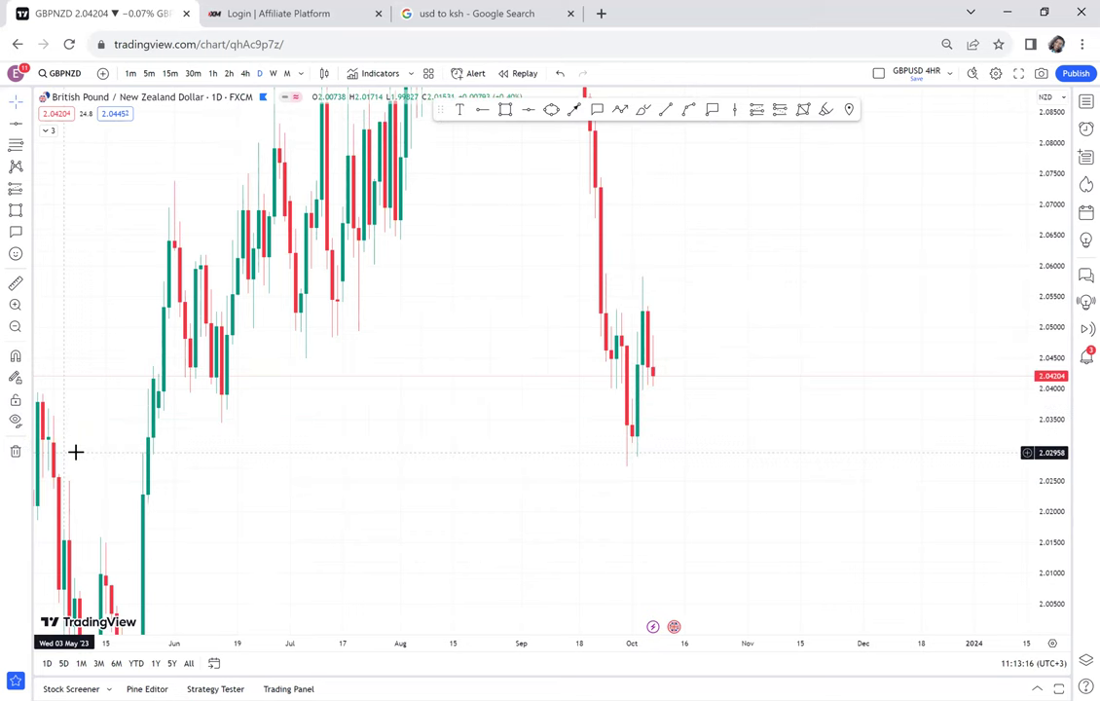
# Draw a resistance rectangle across the late September and early October highs, from 19 September to 17 October, with its top at 2.05312.
pyautogui.scroll(3, 471, 348)
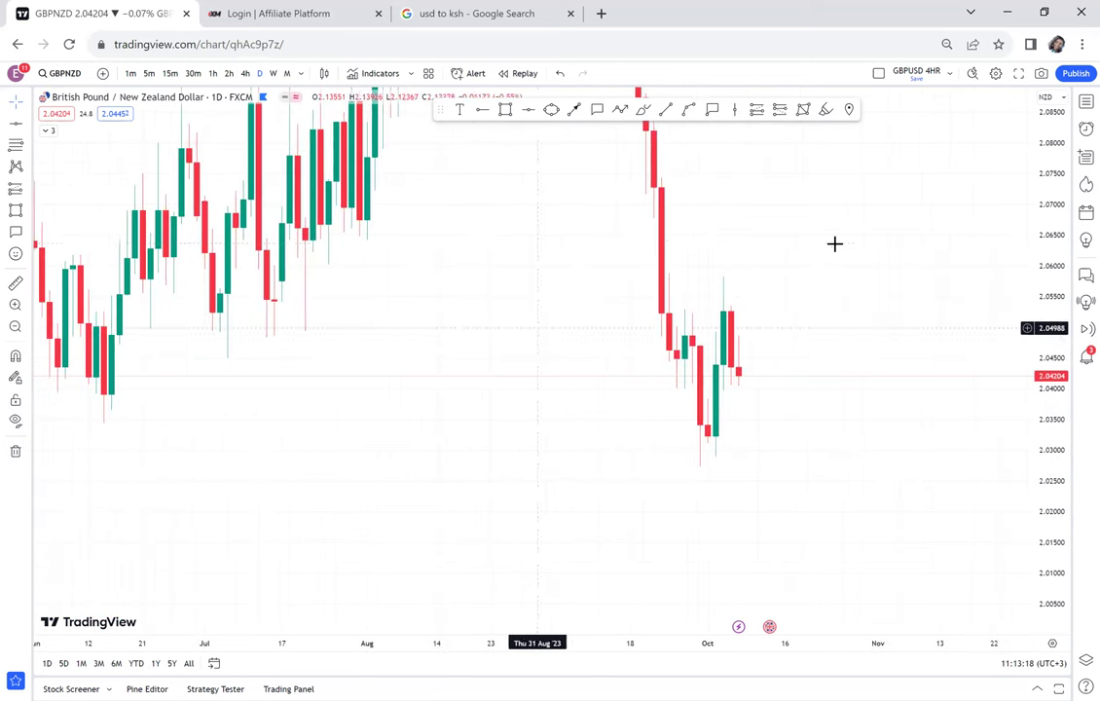
pyautogui.moveTo(834, 244); pyautogui.dragTo(596, 264)
pyautogui.click(505, 109)
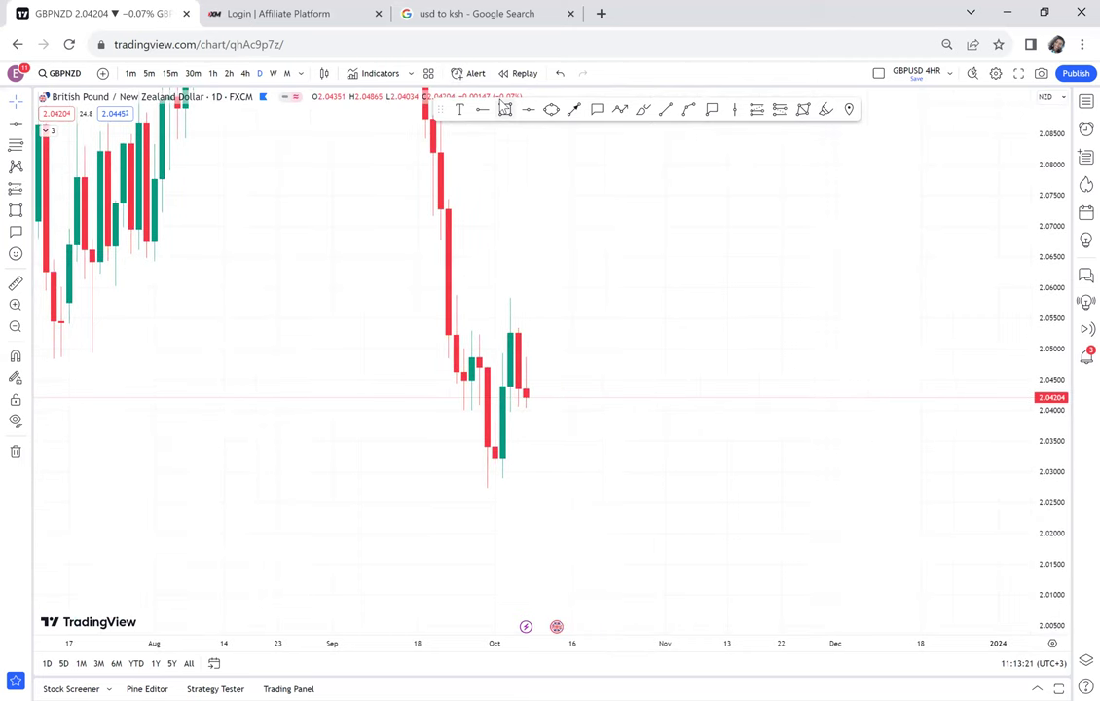
pyautogui.moveTo(426, 330)
pyautogui.mouseDown()
pyautogui.moveTo(570, 324)
pyautogui.moveTo(579, 338)
pyautogui.mouseUp()
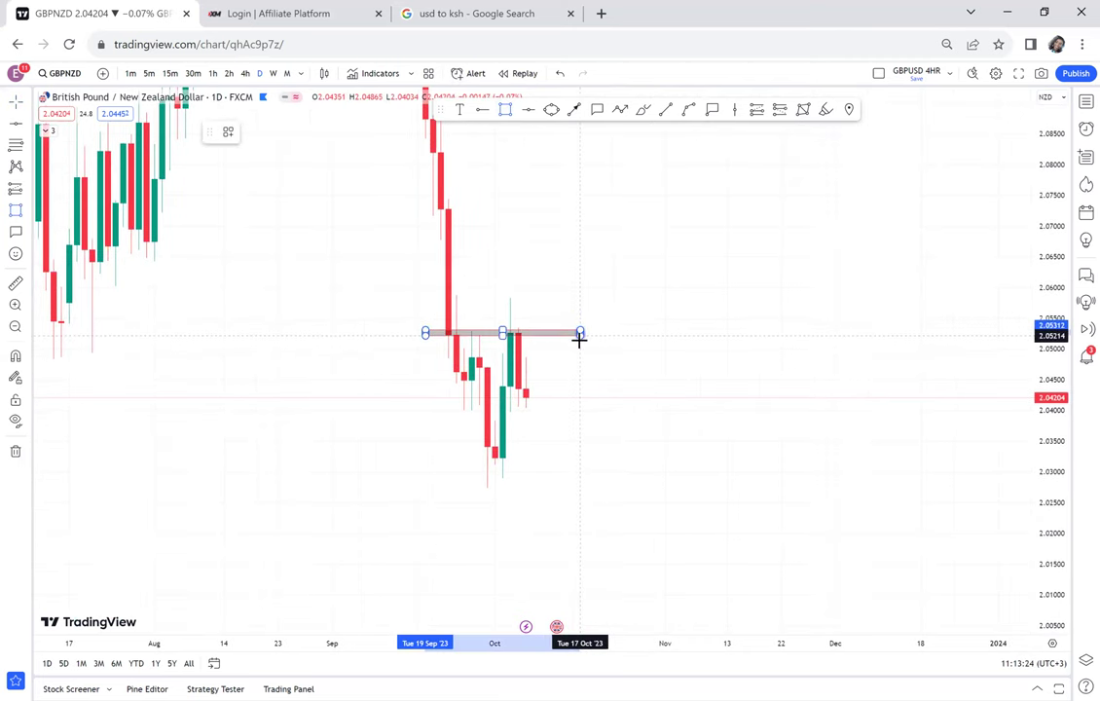
pyautogui.click(661, 352)
# Draw a yellow ellipse over the rectangle around the 26 to 28 September highs, narrowed to span about 2.05400 to 2.04998.
pyautogui.moveTo(760, 319); pyautogui.dragTo(761, 316)
pyautogui.scroll(2, 761, 317)
pyautogui.moveTo(509, 324); pyautogui.dragTo(568, 324)
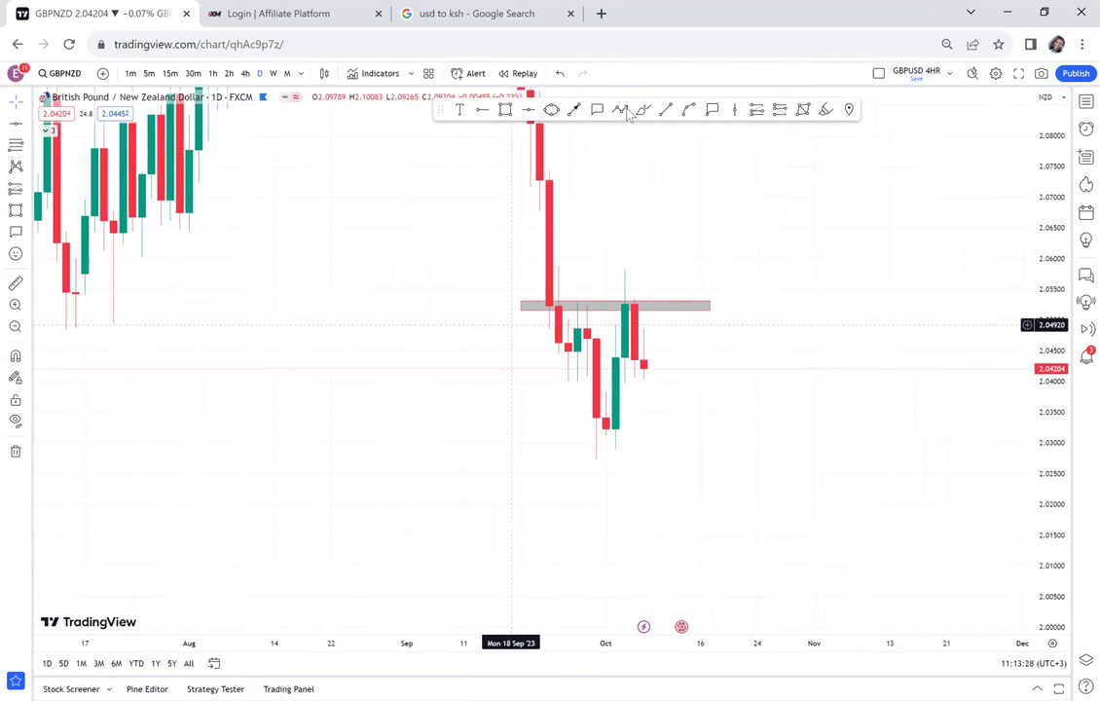
pyautogui.click(551, 109)
pyautogui.click(632, 319)
pyautogui.click(650, 295)
pyautogui.click(658, 309)
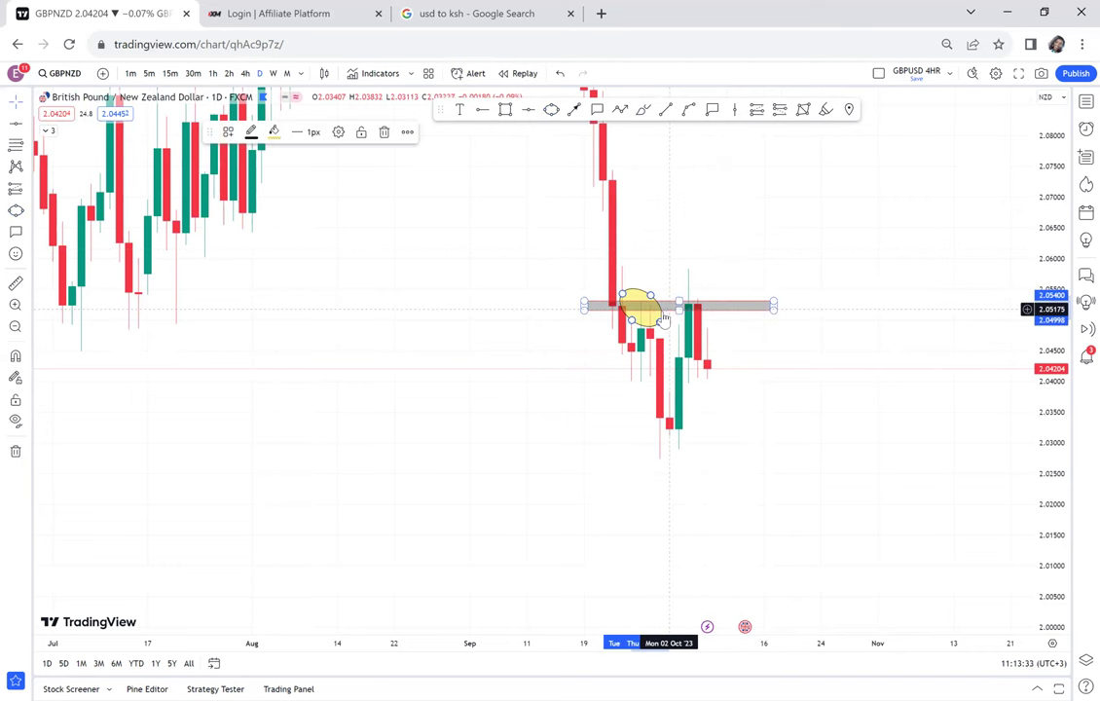
pyautogui.moveTo(658, 321); pyautogui.dragTo(653, 313)
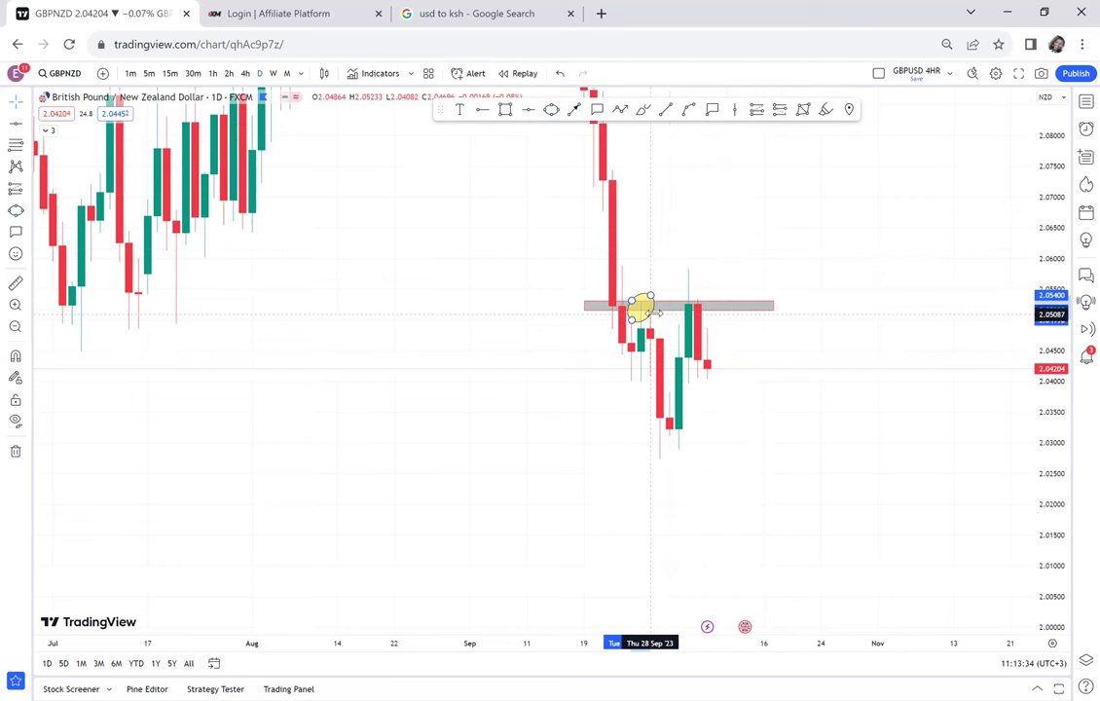
pyautogui.click(657, 312)
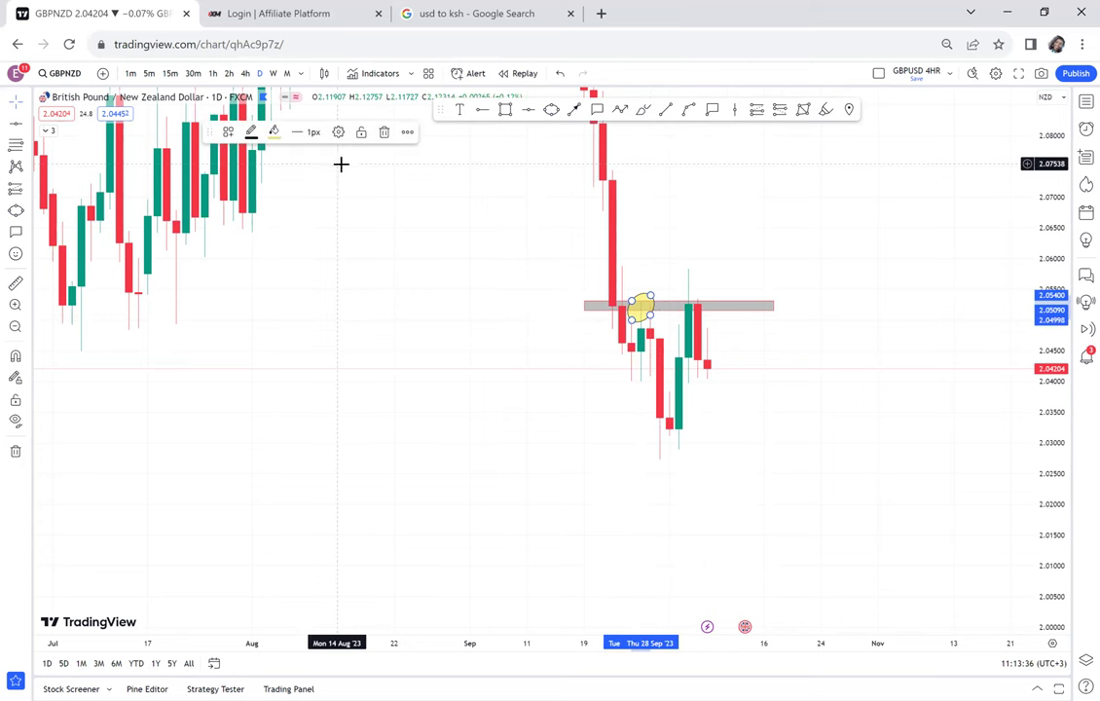
# Check the marked resistance zone on the 4-hour chart and return to the daily timeframe.
pyautogui.click(246, 74)
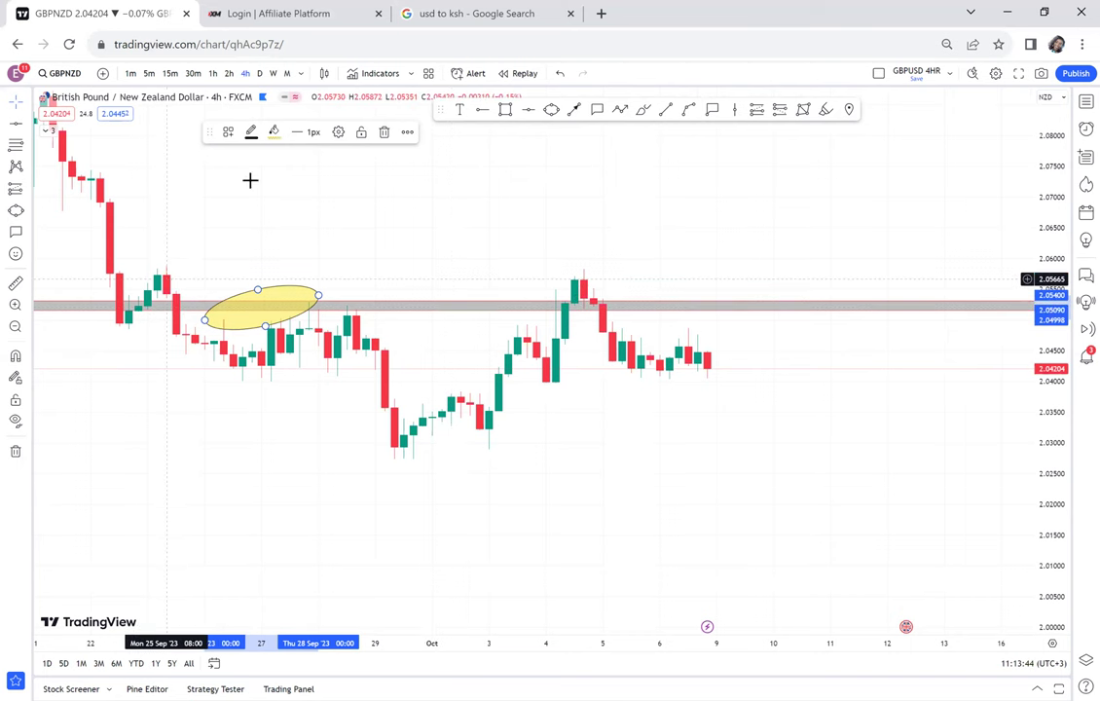
pyautogui.click(260, 75)
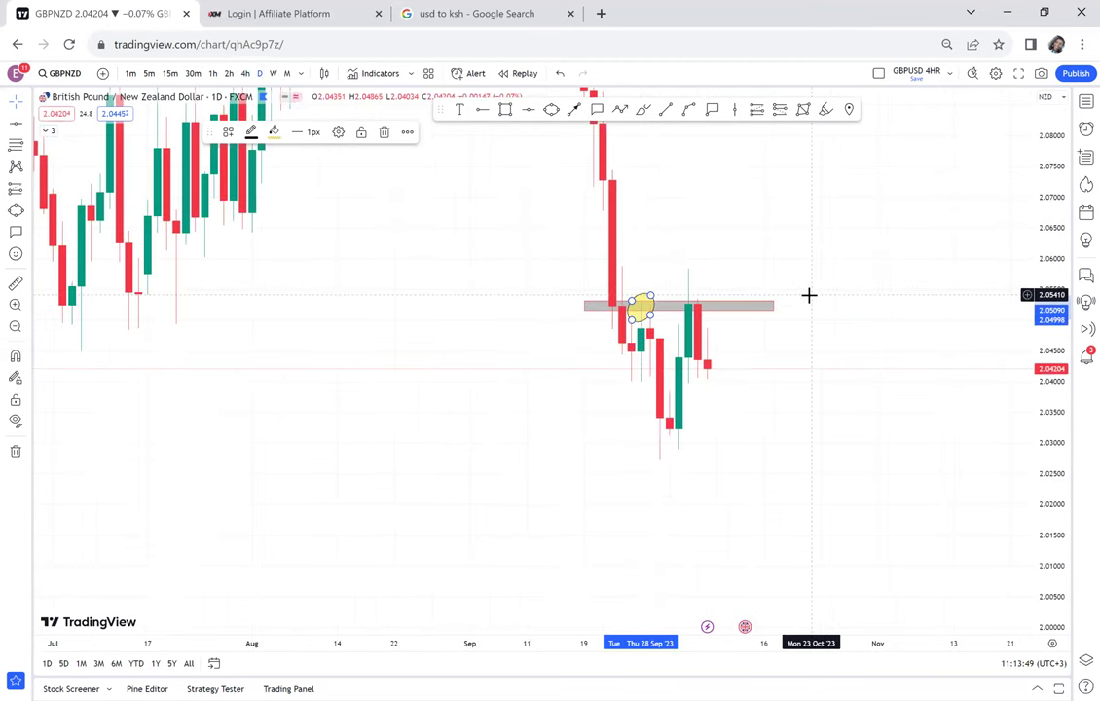
pyautogui.scroll(1, 808, 295)
pyautogui.scroll(2, 808, 295)
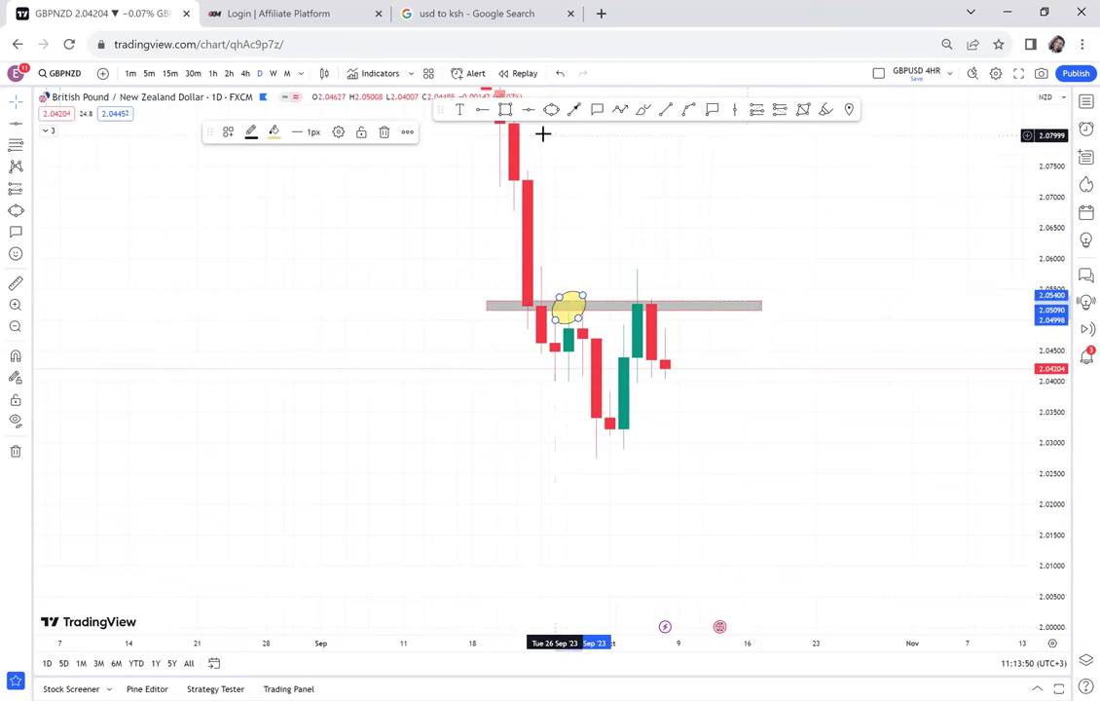
# Add a green horizontal line at 2.02742 along the late September low.
pyautogui.click(528, 111)
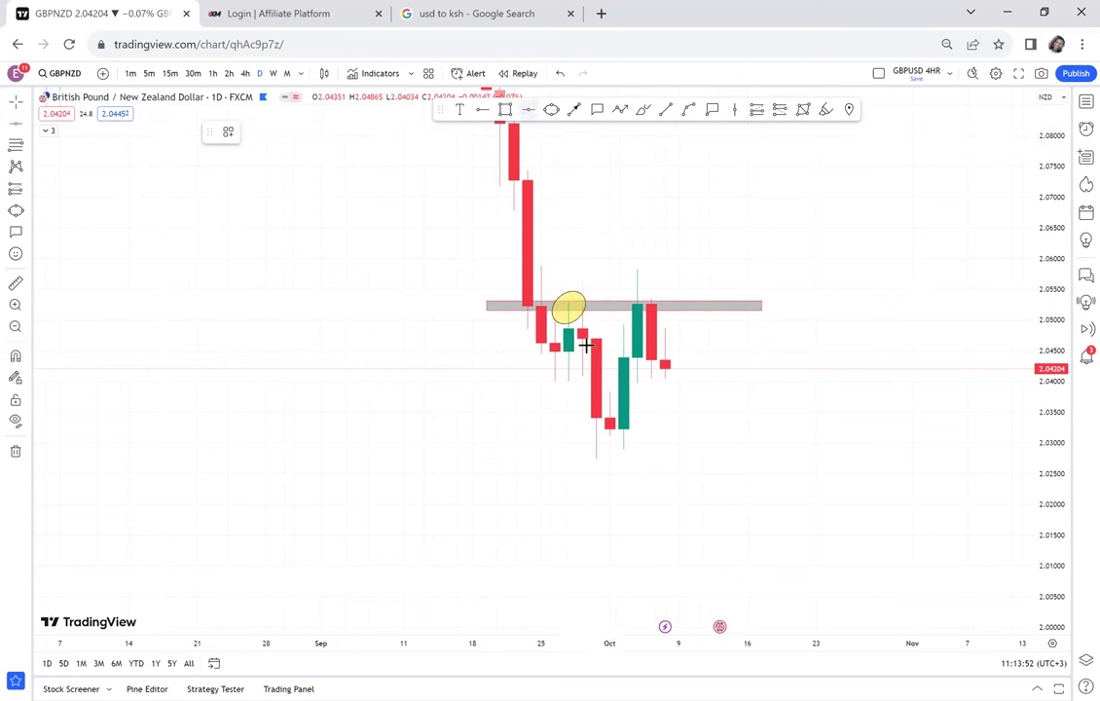
pyautogui.click(537, 458)
pyautogui.moveTo(544, 459); pyautogui.dragTo(545, 462)
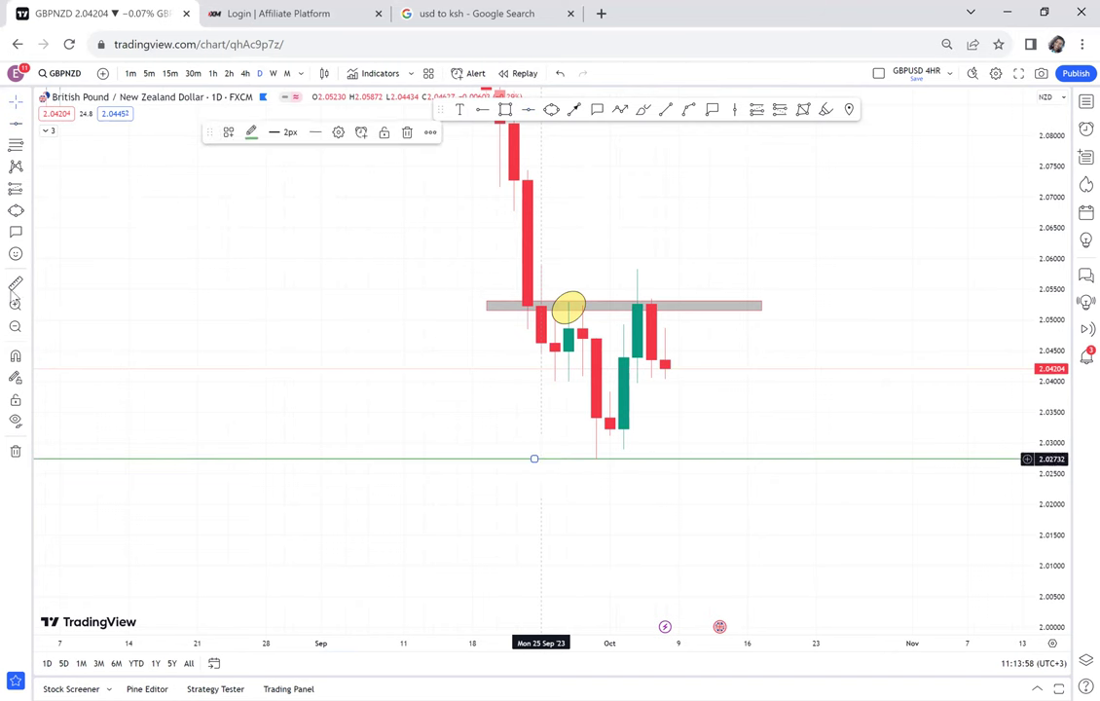
pyautogui.click(516, 306)
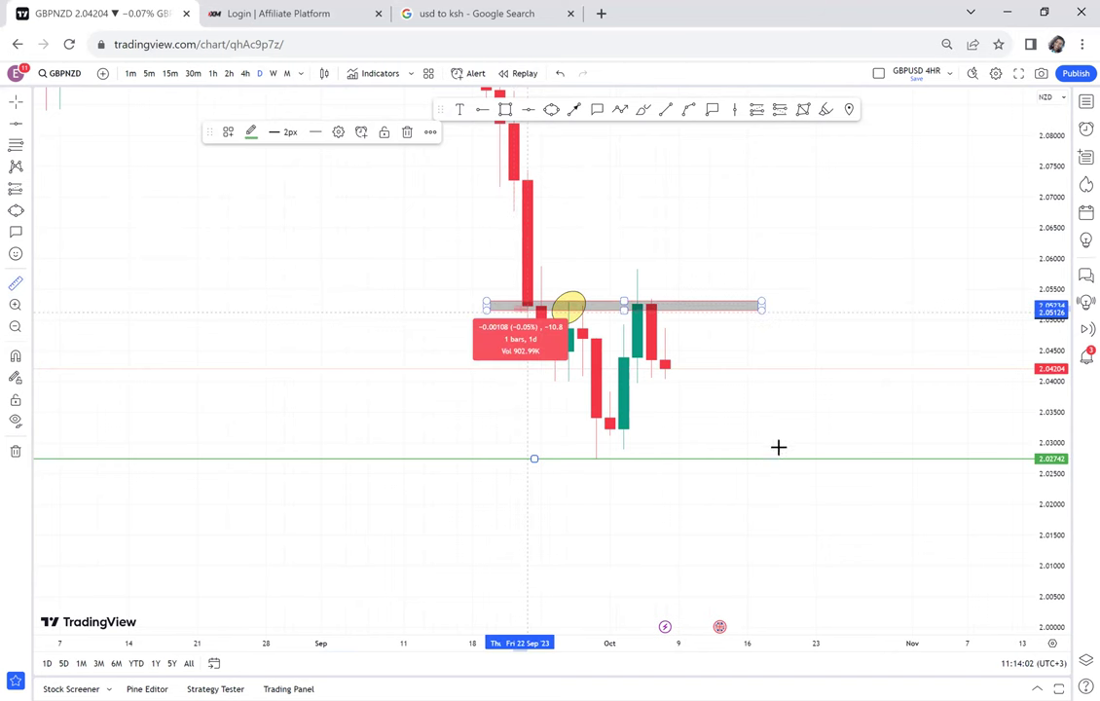
pyautogui.click(596, 334)
pyautogui.click(471, 351)
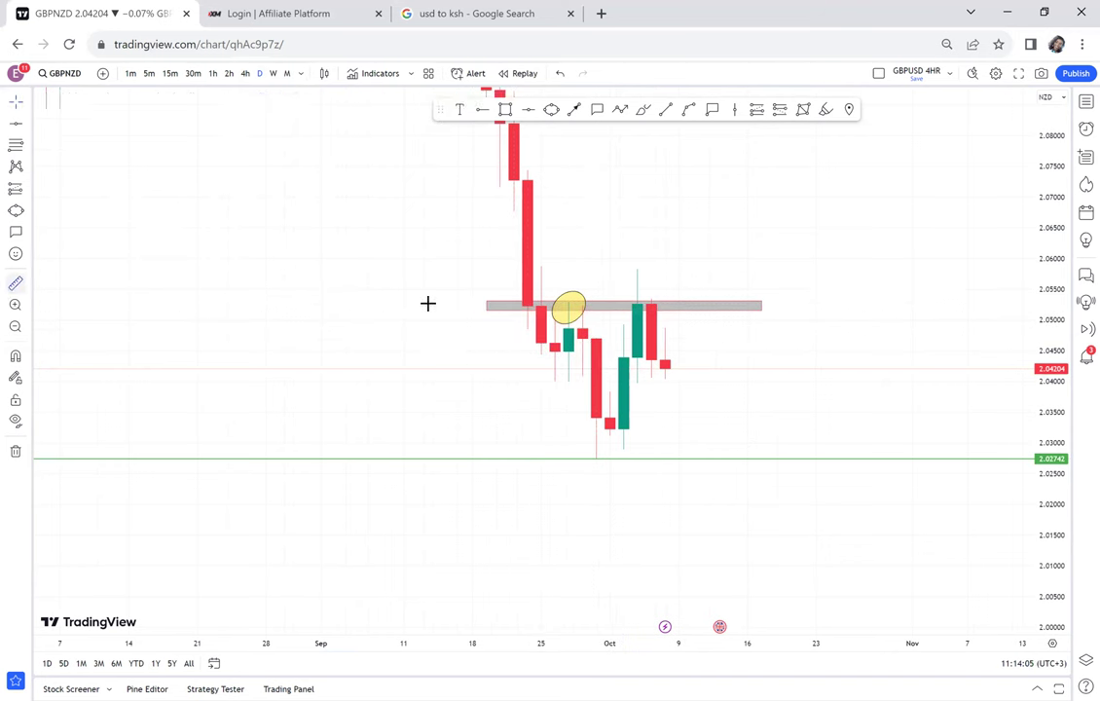
# Measure from the rectangle's top down to the line at the low and add a green horizontal line at the halfway level, 2.03978.
pyautogui.click(516, 303)
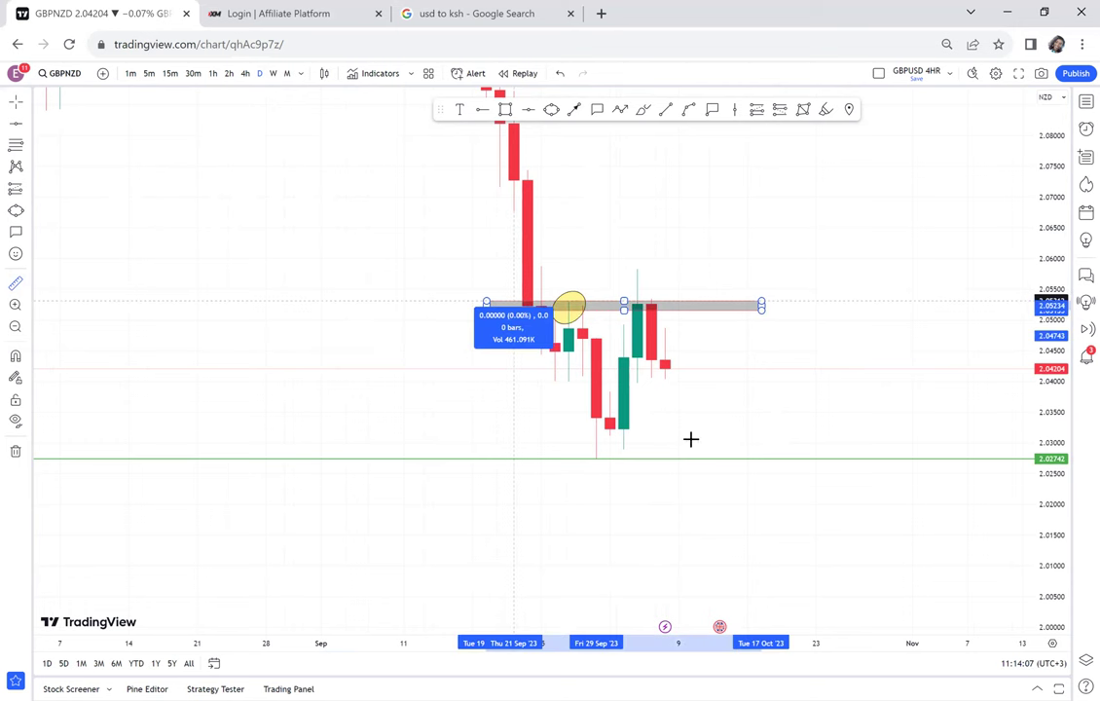
pyautogui.click(818, 460)
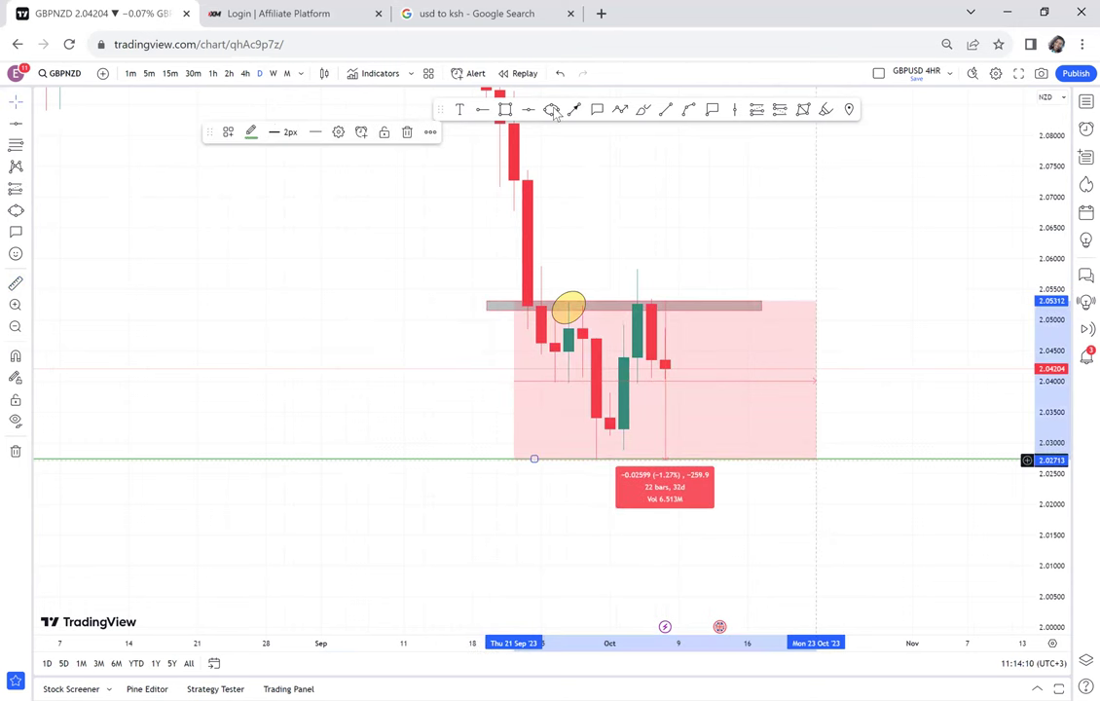
pyautogui.click(528, 111)
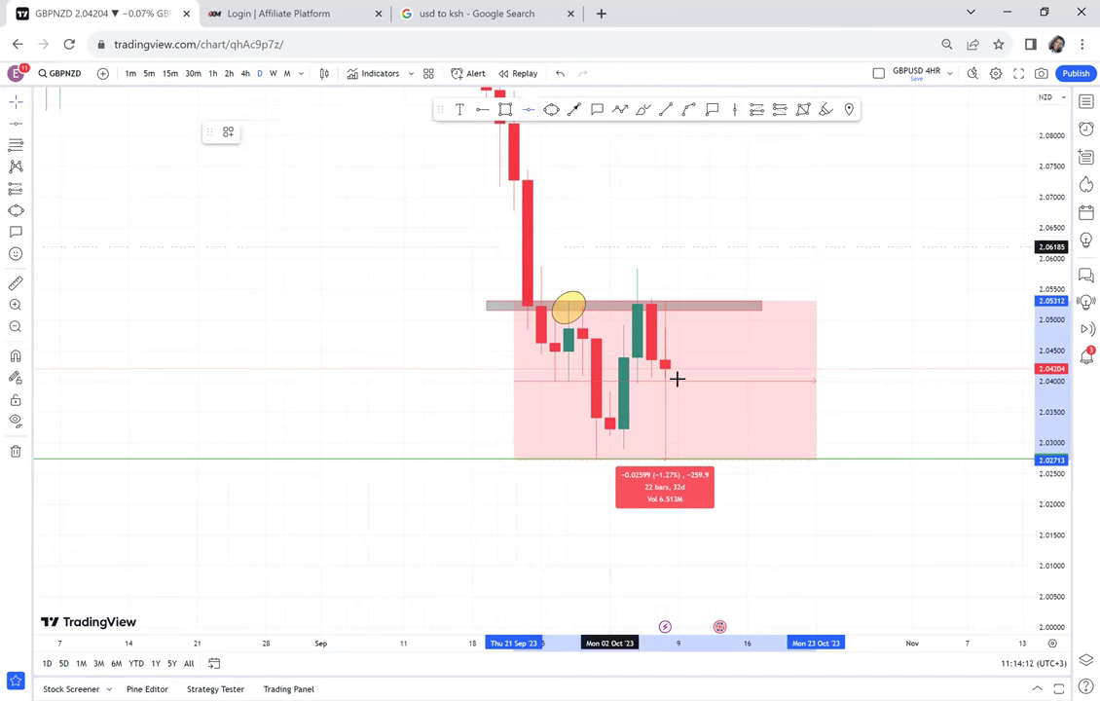
pyautogui.click(681, 381)
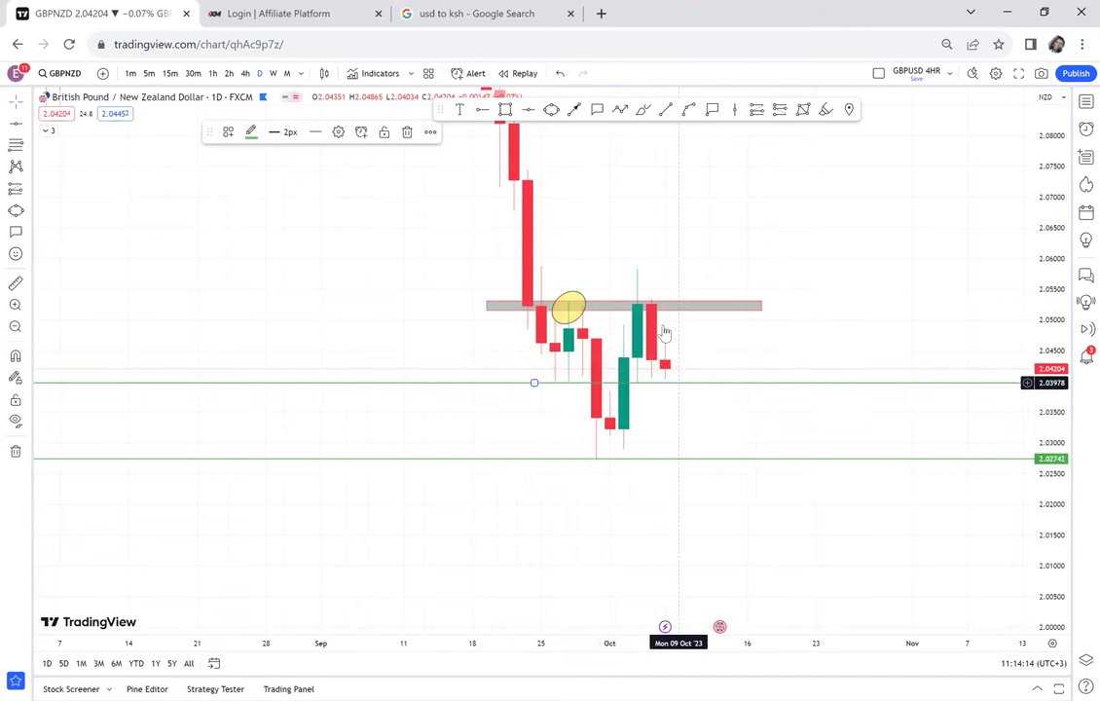
# Change the colour of the horizontal line at 2.02742 to red.
pyautogui.click(672, 458)
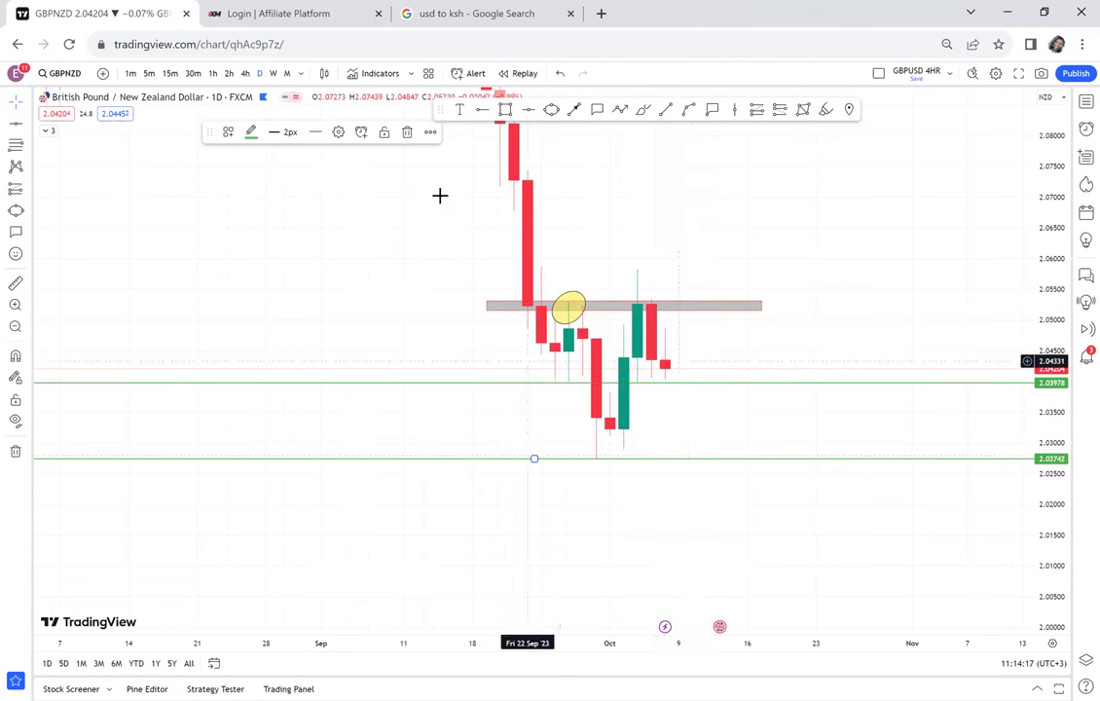
pyautogui.click(250, 133)
pyautogui.click(252, 172)
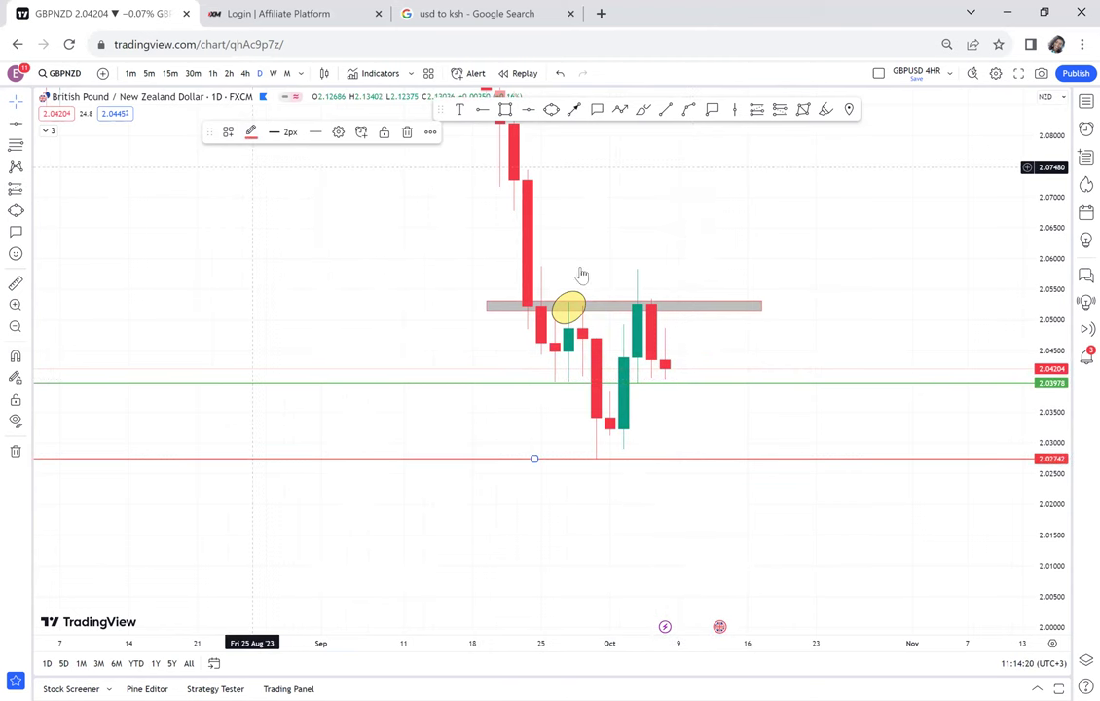
# Draw a rectangle from the late September low up to the resistance zone's top and move it so its base rests on the zone.
pyautogui.scroll(-1, 728, 296)
pyautogui.moveTo(793, 259); pyautogui.dragTo(675, 278)
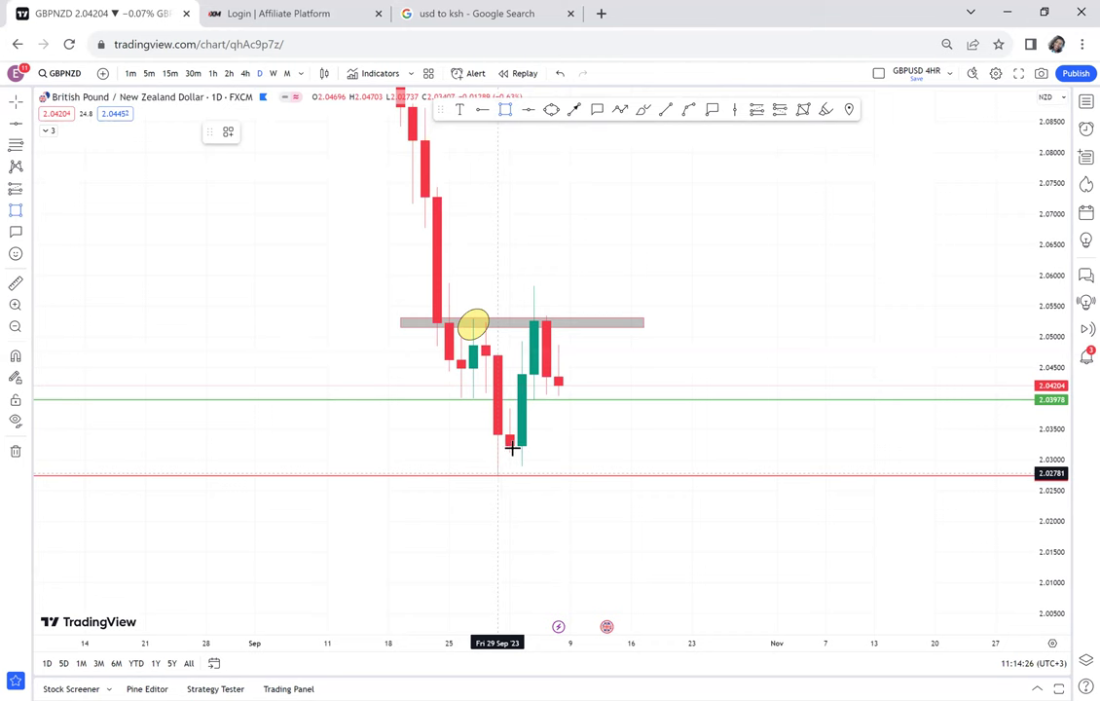
pyautogui.moveTo(498, 473)
pyautogui.mouseDown()
pyautogui.moveTo(532, 370)
pyautogui.moveTo(533, 319)
pyautogui.mouseUp()
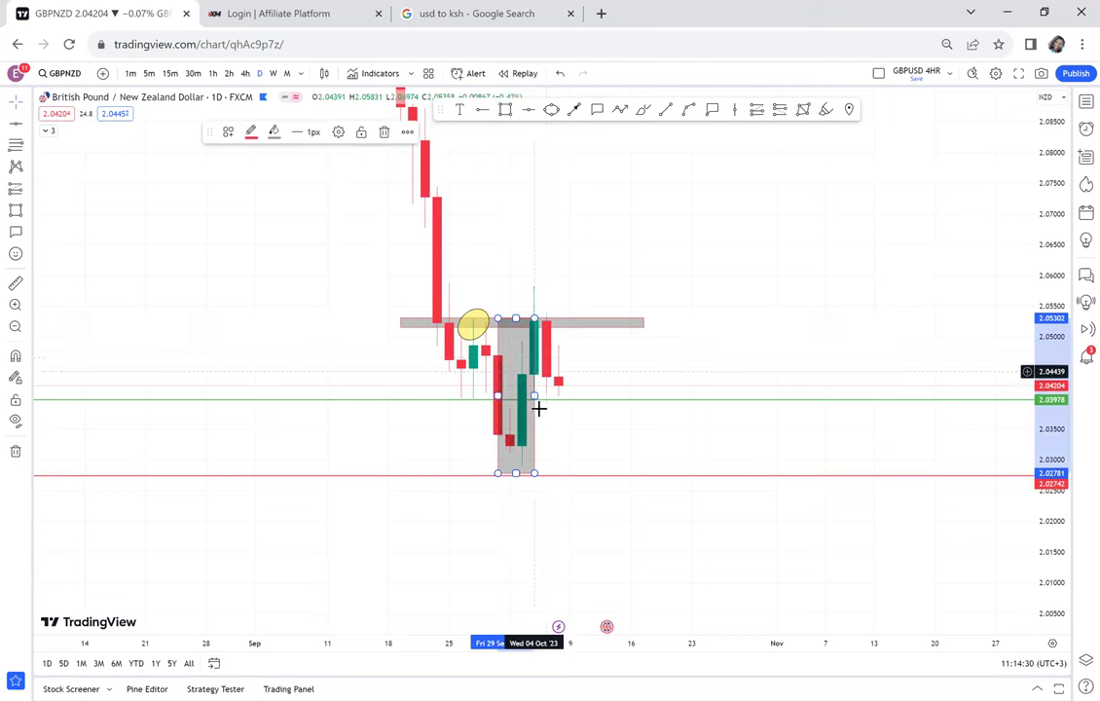
pyautogui.moveTo(536, 314); pyautogui.dragTo(524, 159)
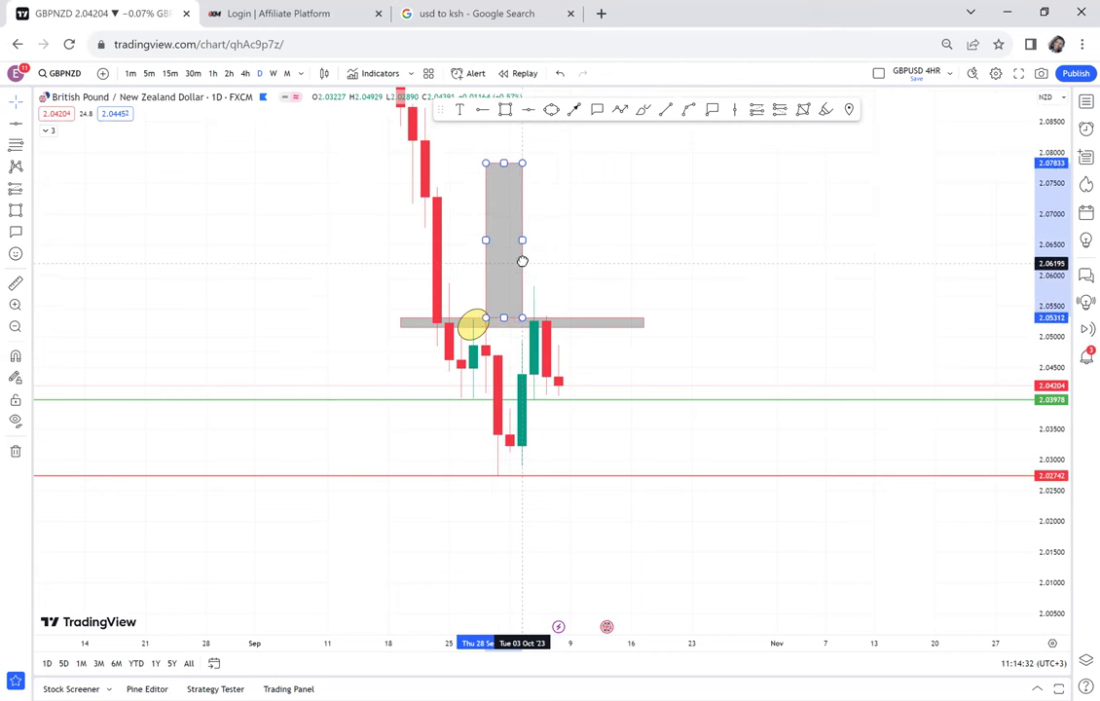
# Add a red horizontal line at 2.07803 along the top of the projected rectangle.
pyautogui.moveTo(634, 221); pyautogui.dragTo(606, 283)
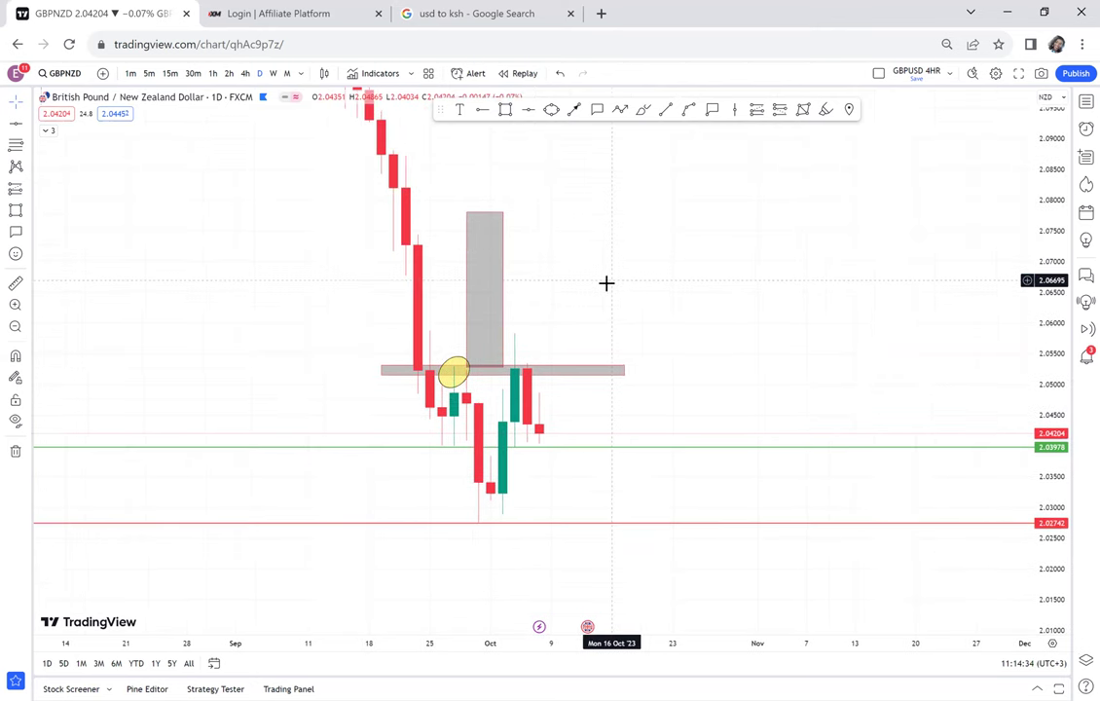
pyautogui.click(528, 110)
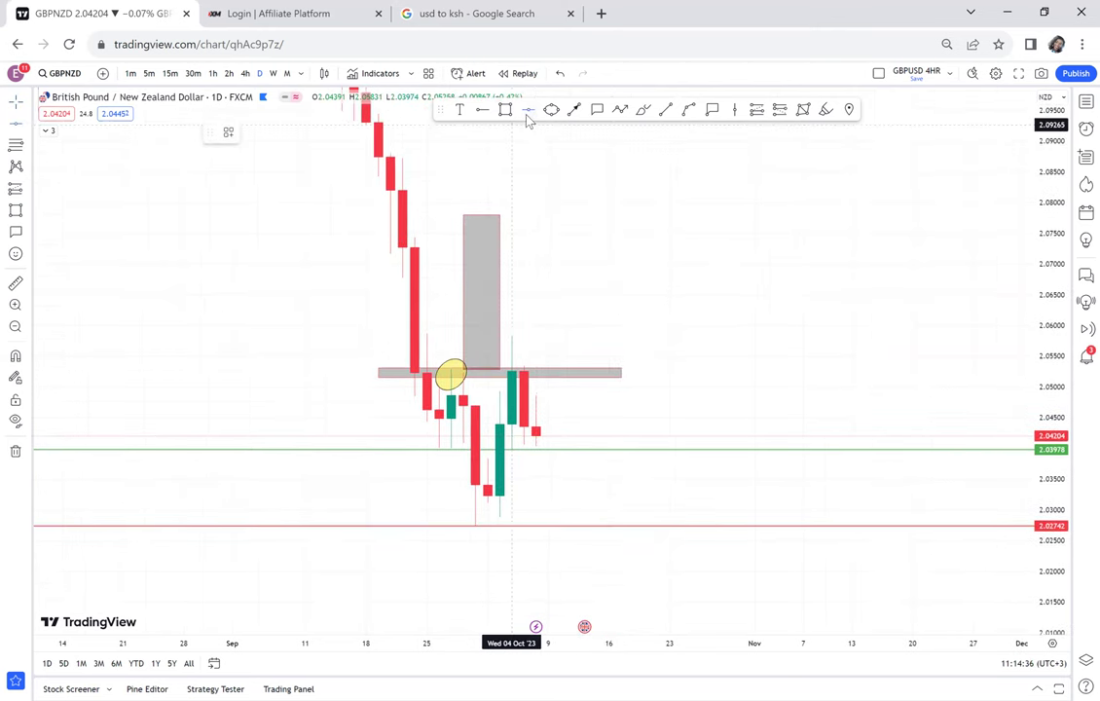
pyautogui.click(376, 214)
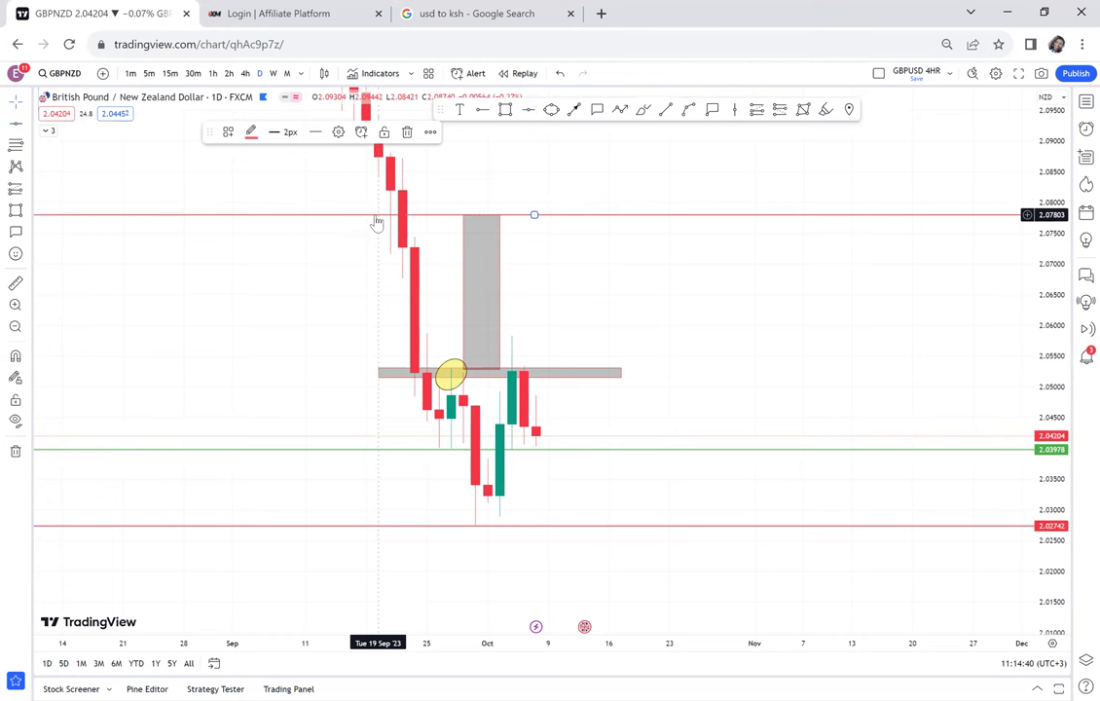
# Measure from the resistance zone up to the line at 2.07803 and add a red horizontal line at the halfway level, 2.06518.
pyautogui.click(16, 284)
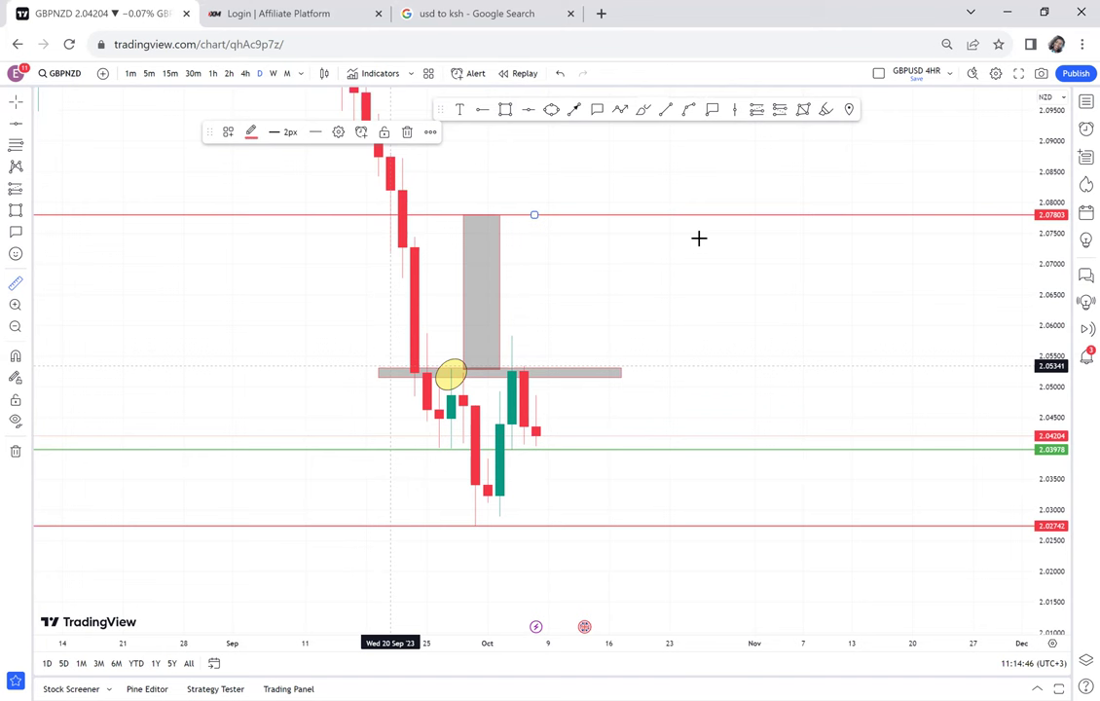
pyautogui.click(391, 366)
pyautogui.click(697, 215)
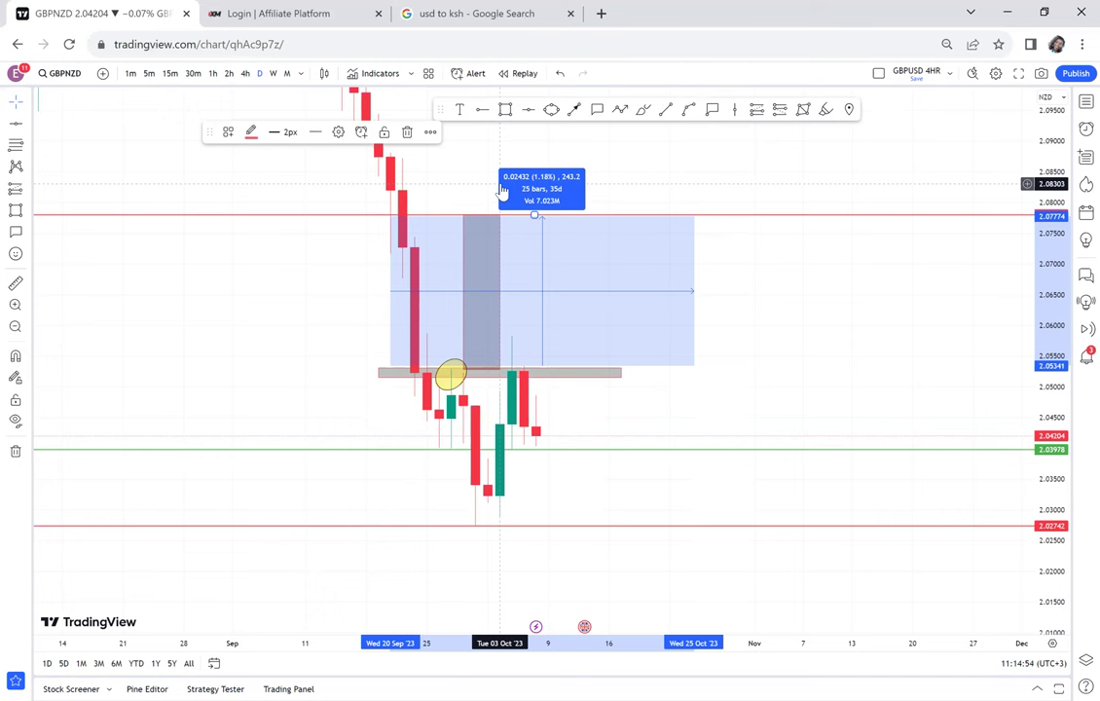
pyautogui.click(529, 111)
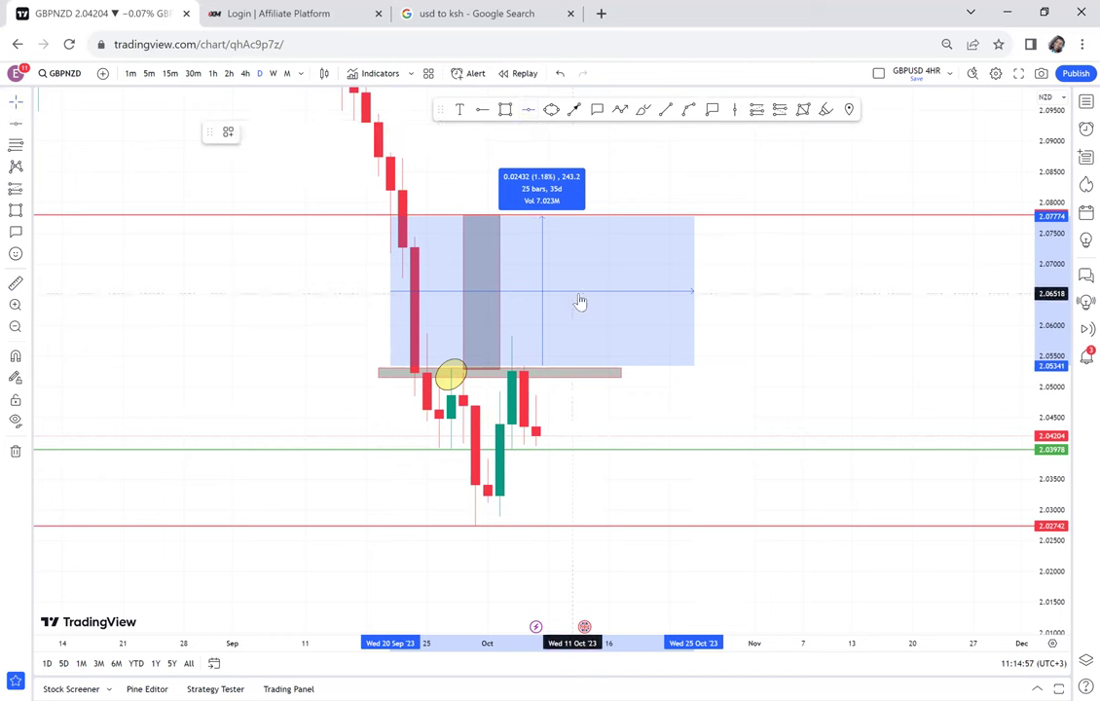
pyautogui.click(578, 294)
pyautogui.scroll(1, 663, 335)
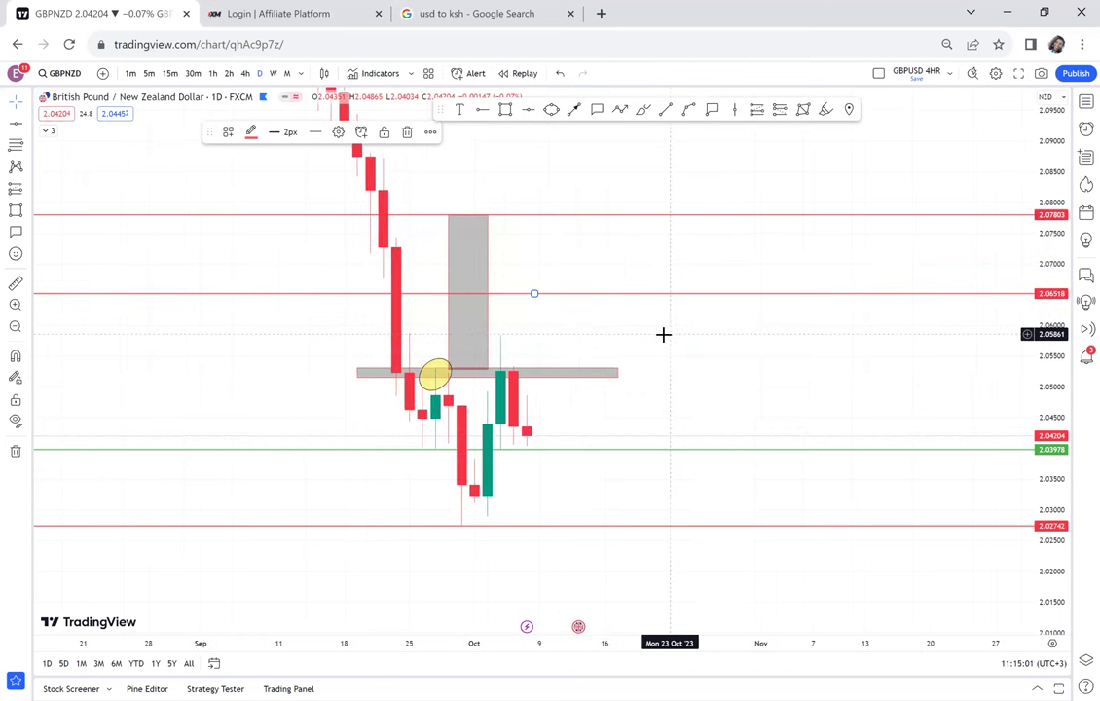
# Switch to the 4-hour timeframe and draw a black horizontal ray at 2.04880 starting from the 4 October candles.
pyautogui.click(244, 73)
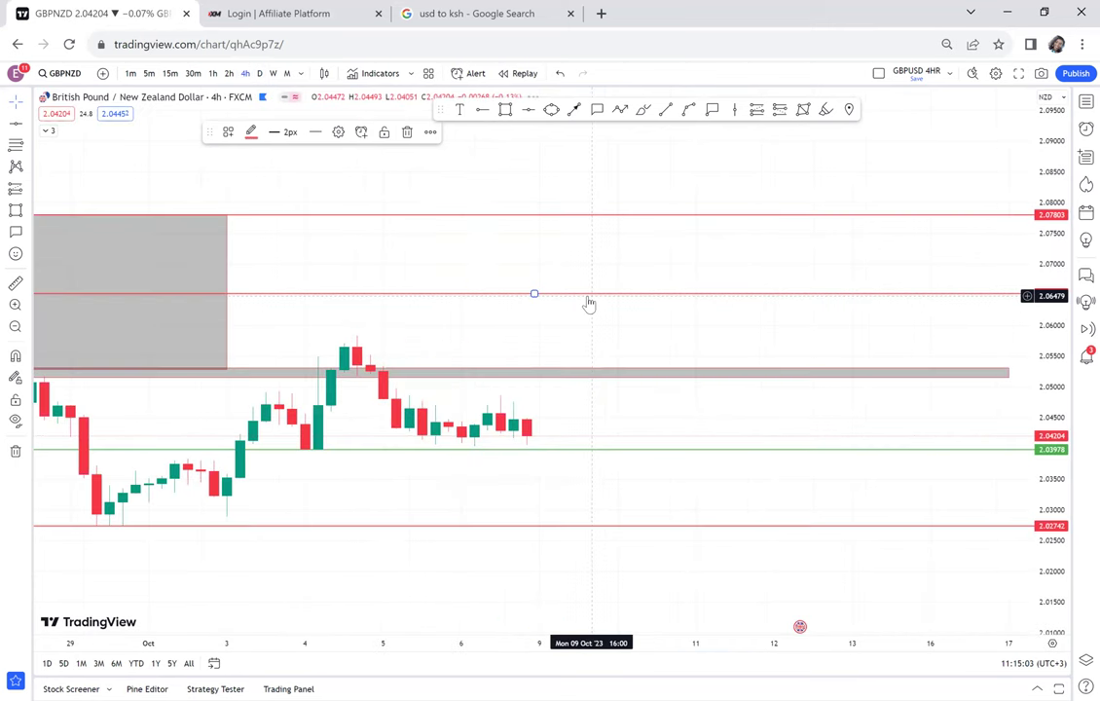
pyautogui.scroll(-1, 589, 304)
pyautogui.scroll(-1, 589, 303)
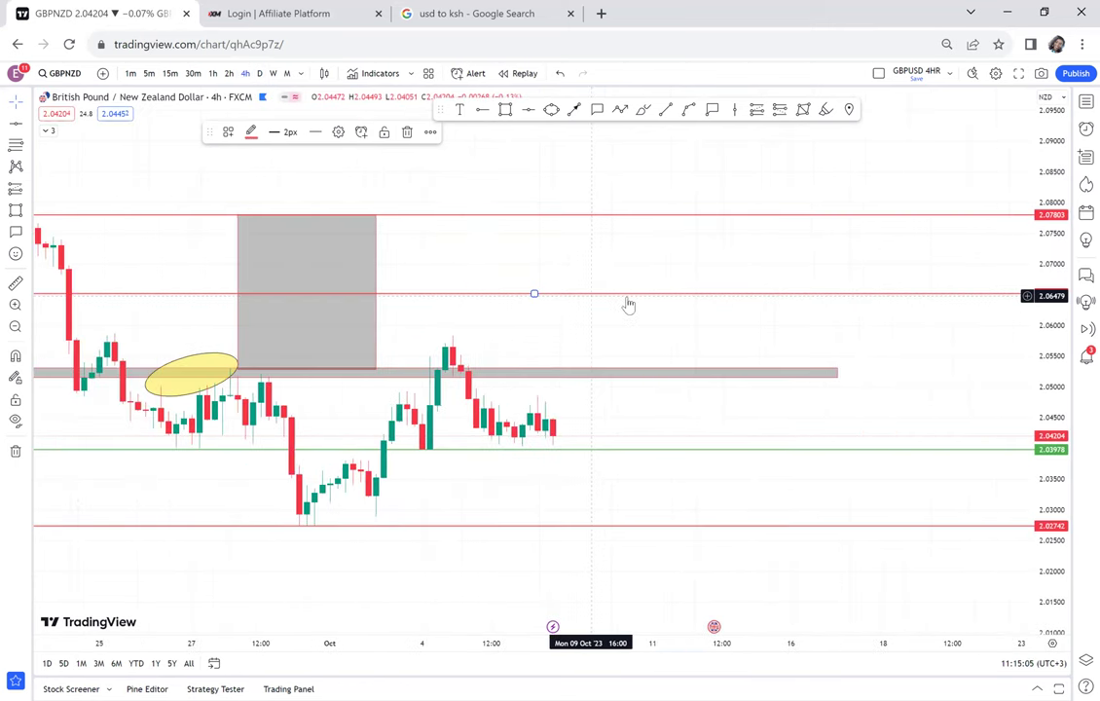
pyautogui.scroll(-1, 629, 305)
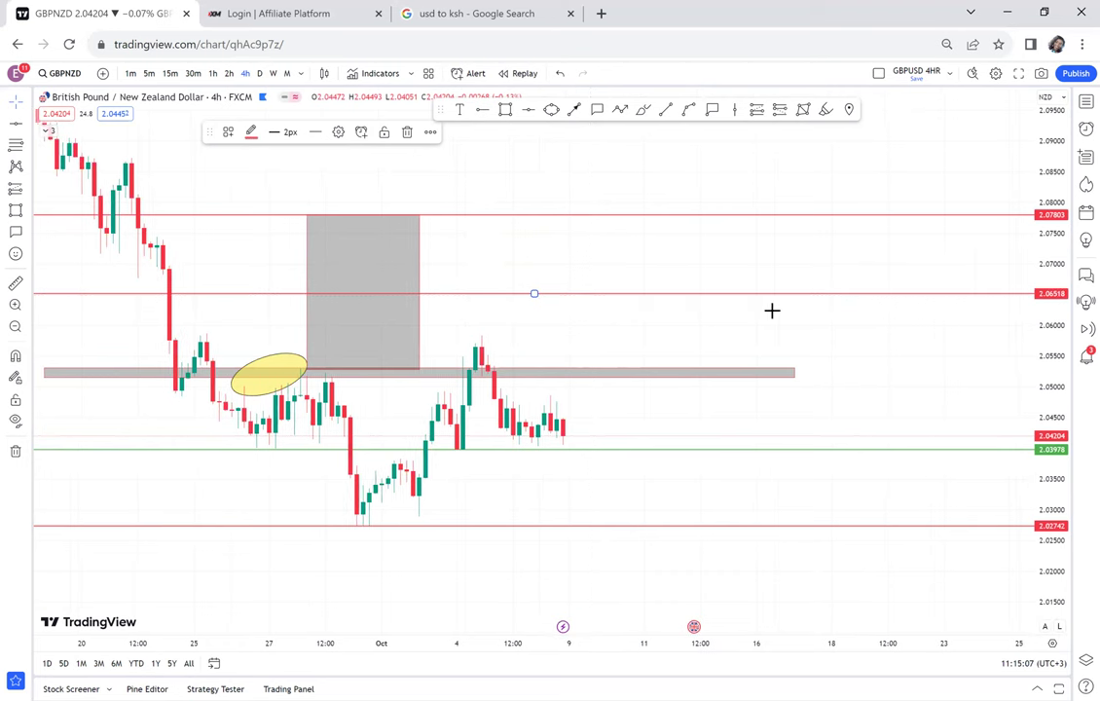
pyautogui.moveTo(1051, 516); pyautogui.dragTo(1051, 254)
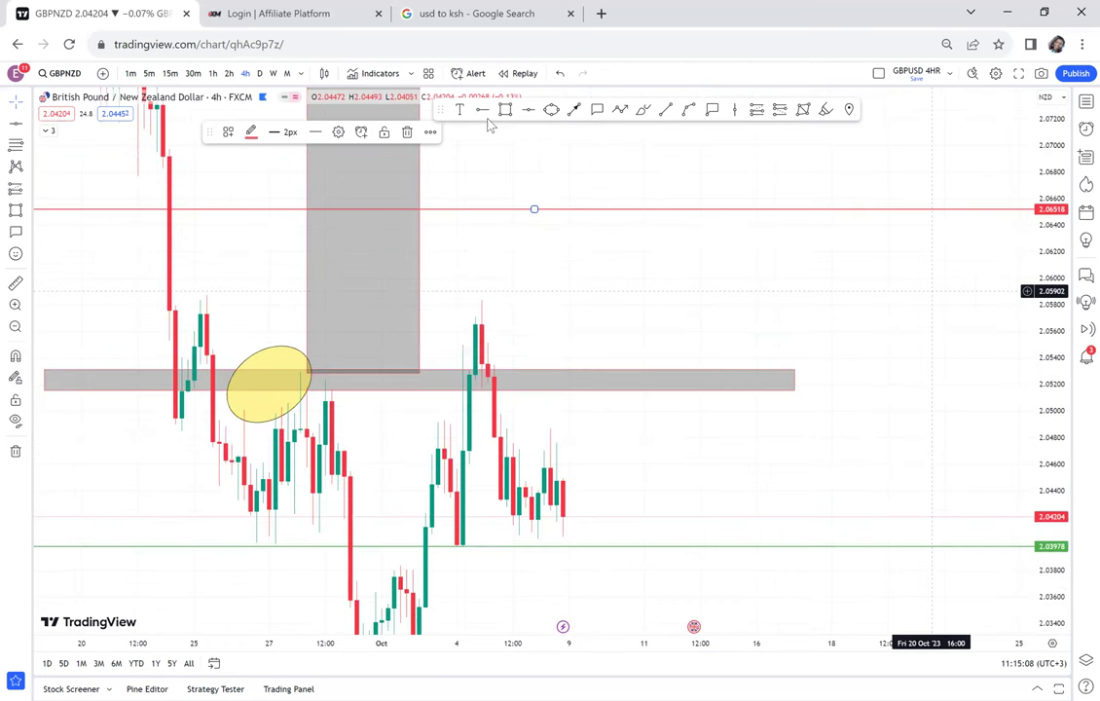
pyautogui.click(503, 430)
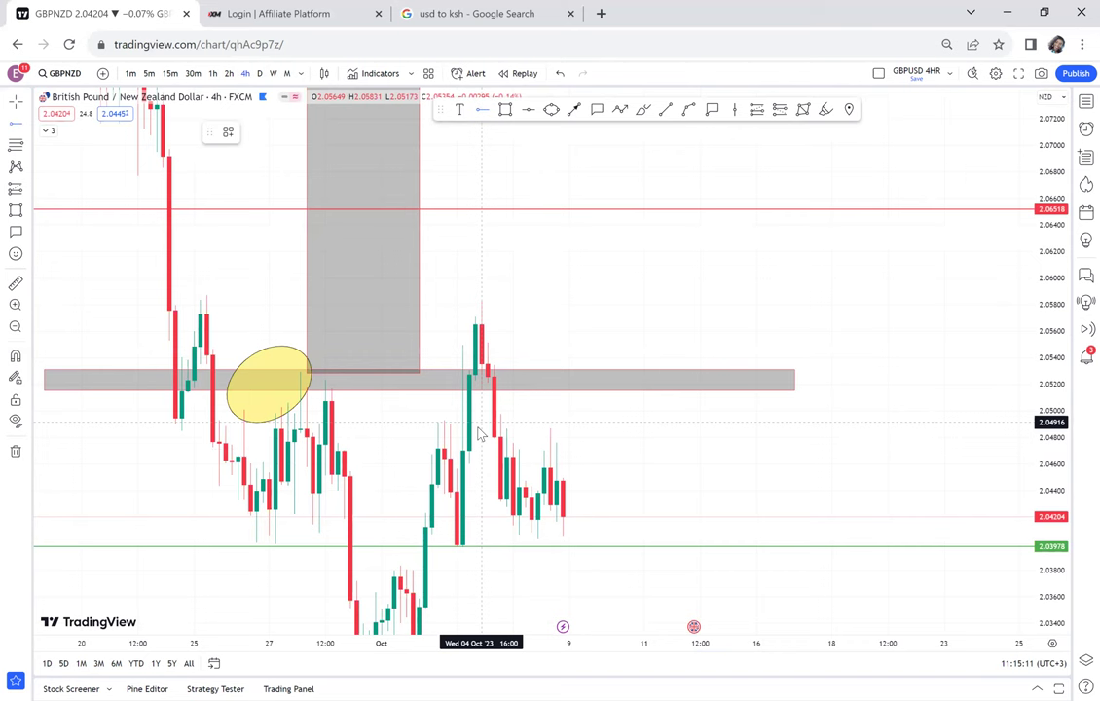
pyautogui.click(476, 426)
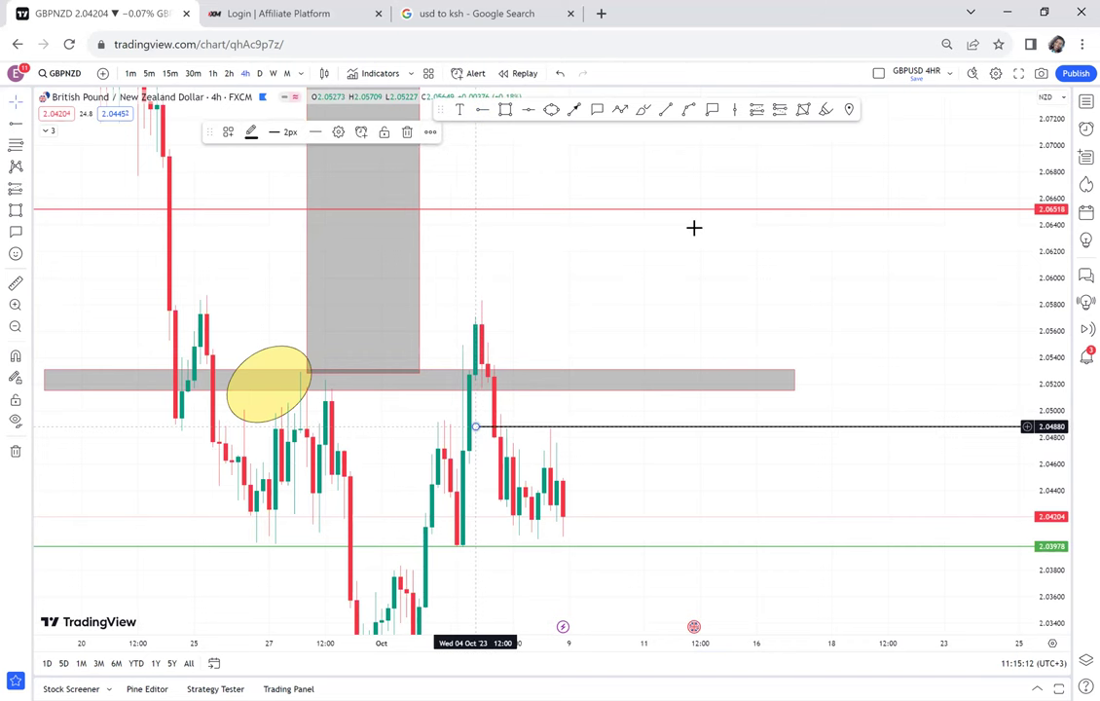
# Draw a path arrow from the 2.04880 ray up to the resistance zone, back to the ray, and up to the 2.06518 line.
pyautogui.click(618, 110)
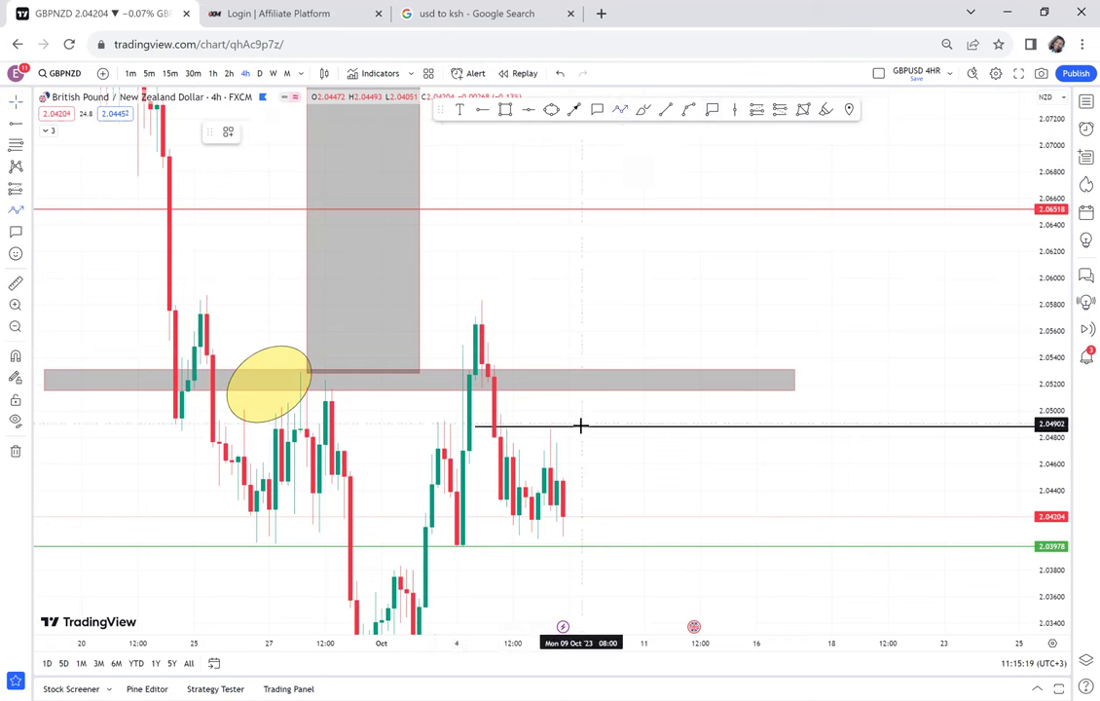
pyautogui.click(582, 426)
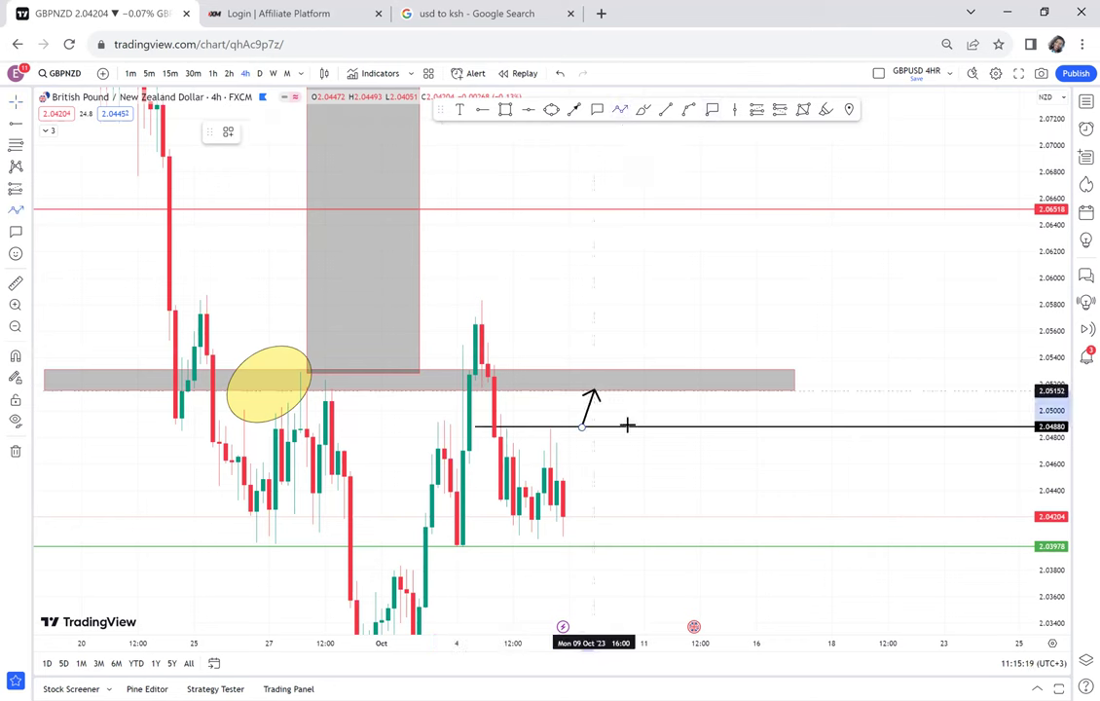
pyautogui.doubleClick(626, 425)
pyautogui.doubleClick(668, 208)
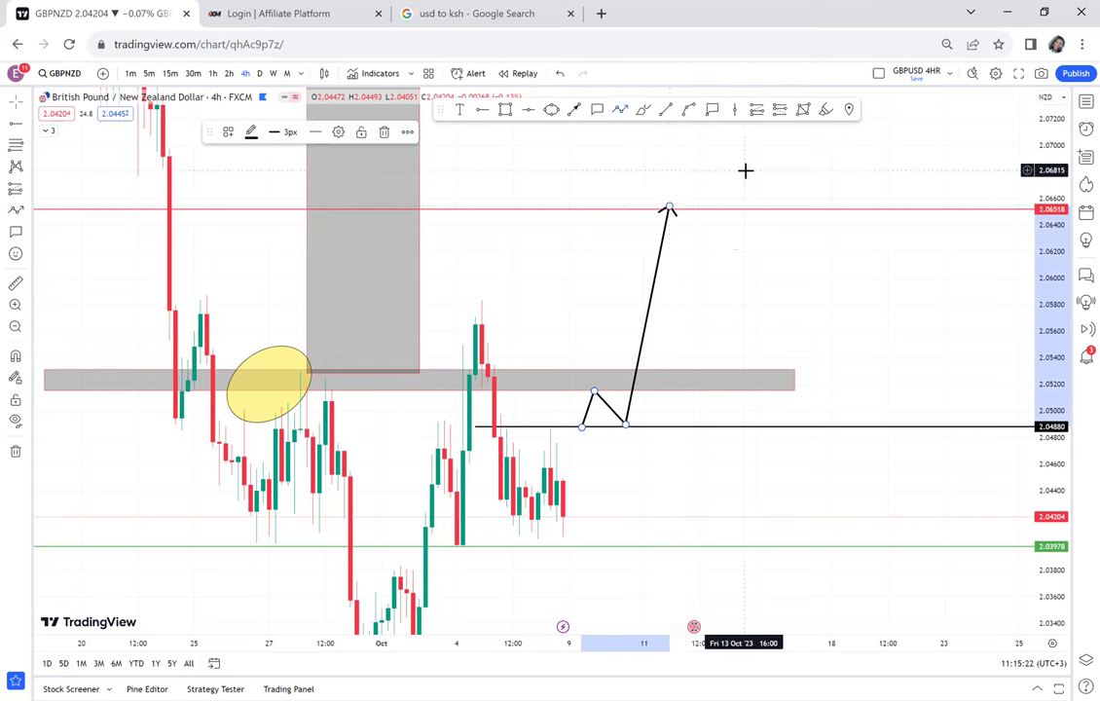
# Change the colour of the horizontal line at 2.06518 to green.
pyautogui.moveTo(682, 215); pyautogui.dragTo(679, 332)
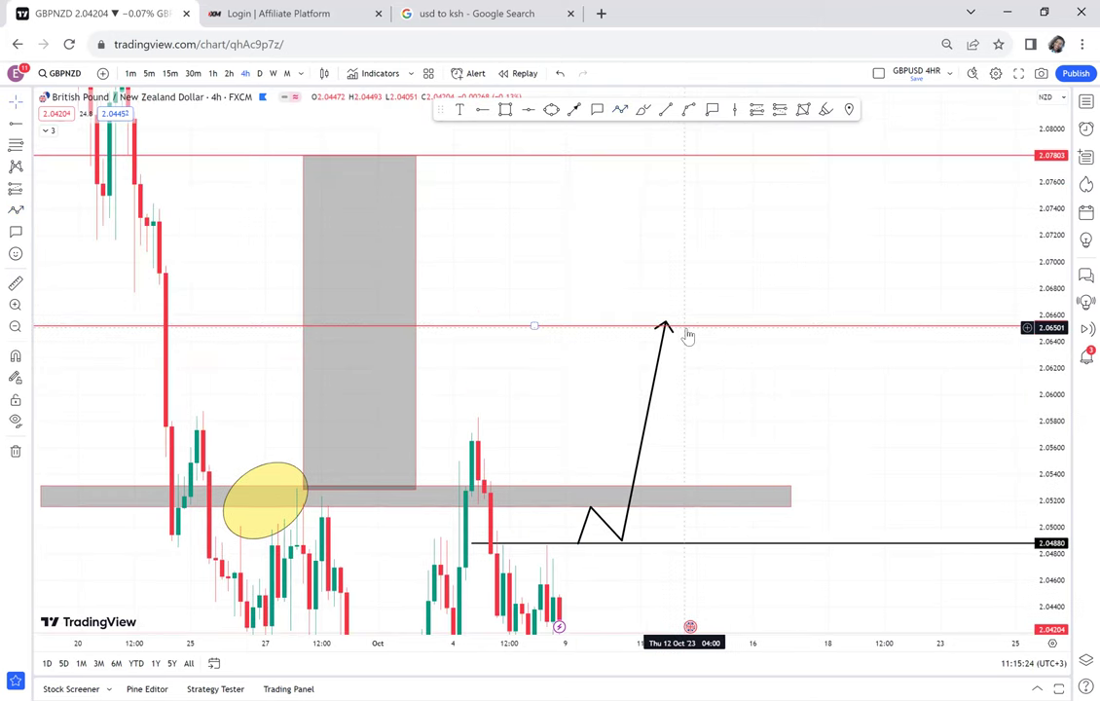
pyautogui.click(305, 194)
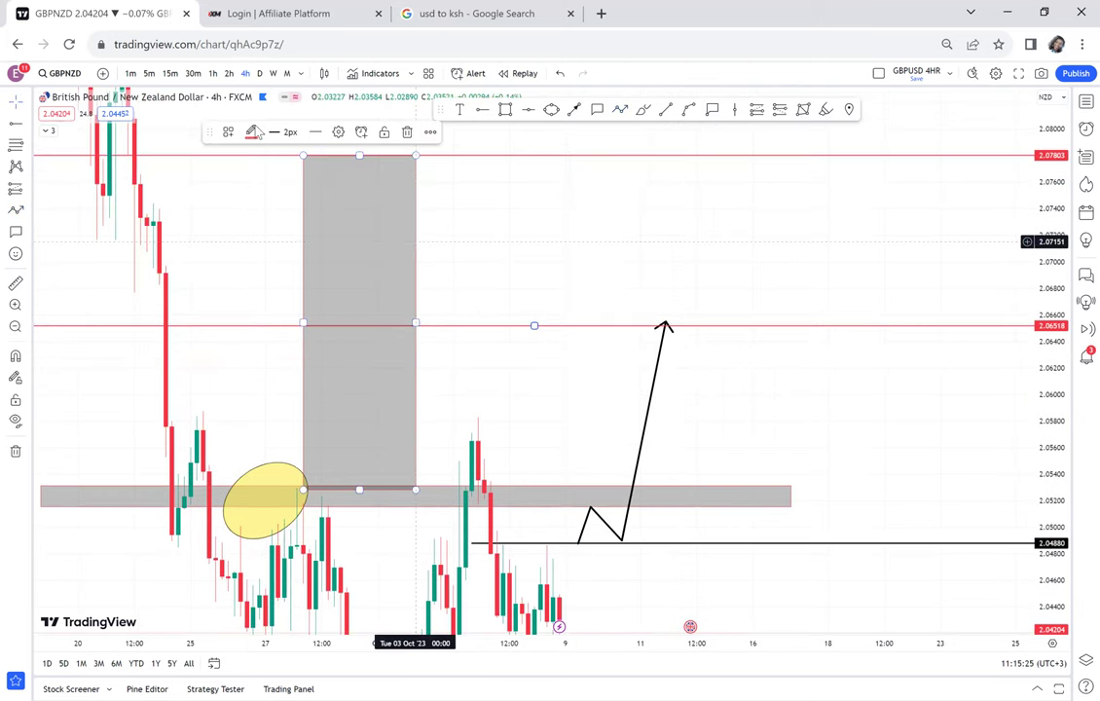
pyautogui.click(253, 133)
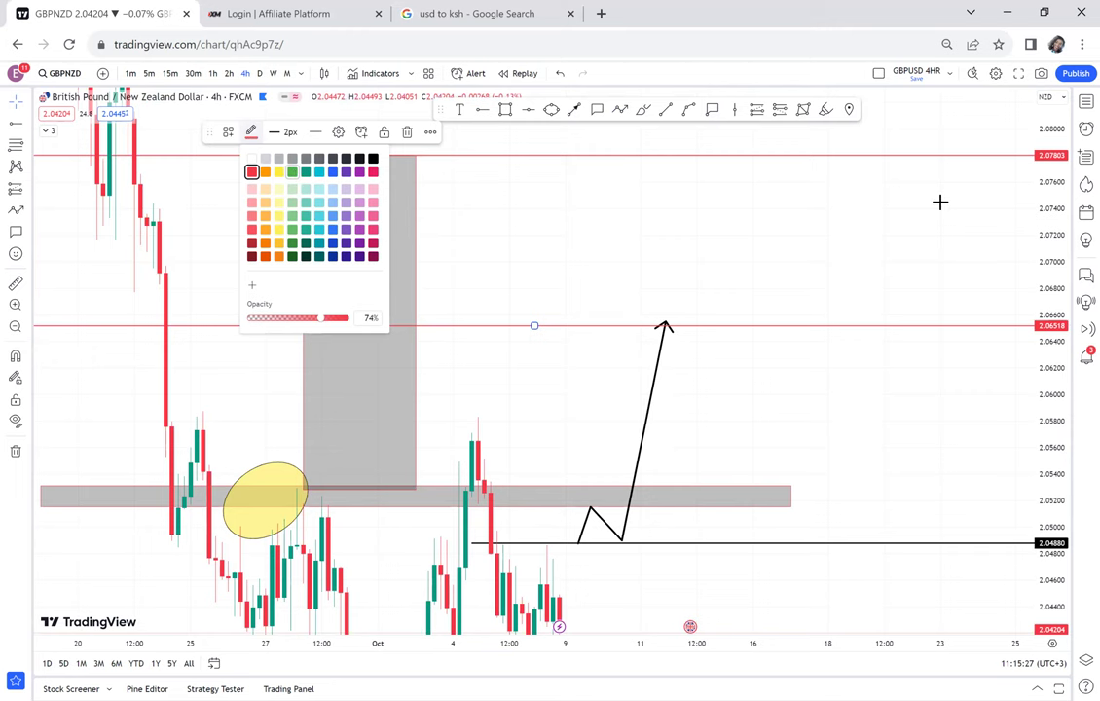
pyautogui.moveTo(1038, 179); pyautogui.dragTo(1032, 358)
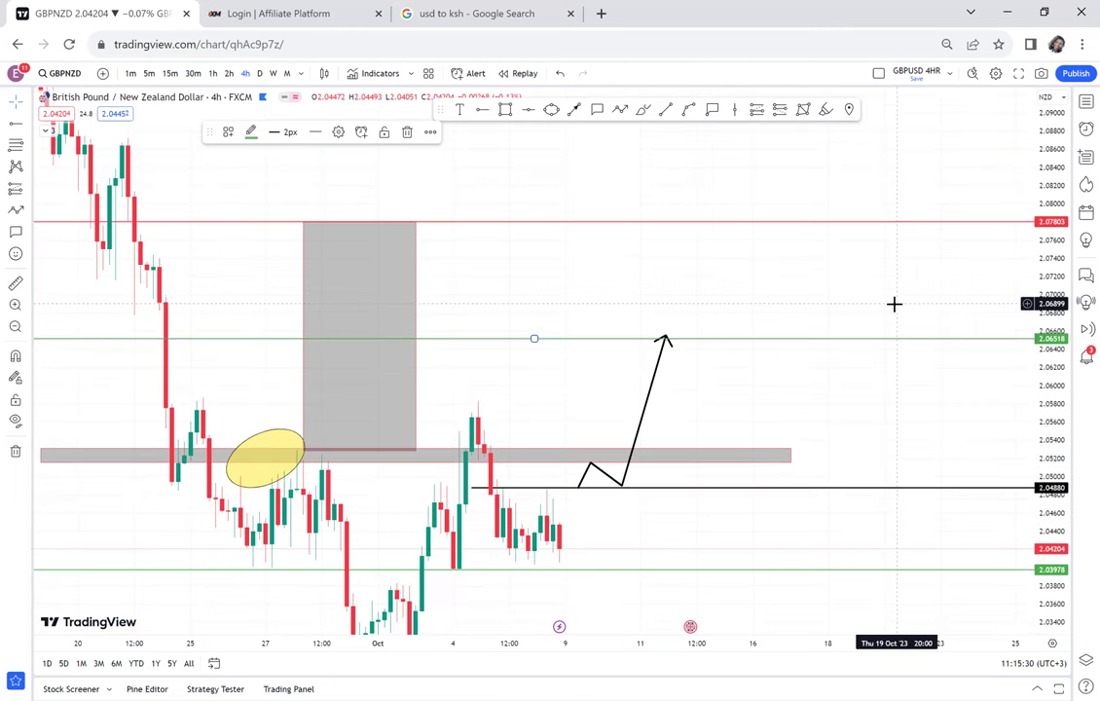
# Examine the 4-hour price history back to late May against the marked horizontal levels.
pyautogui.scroll(-4, 893, 304)
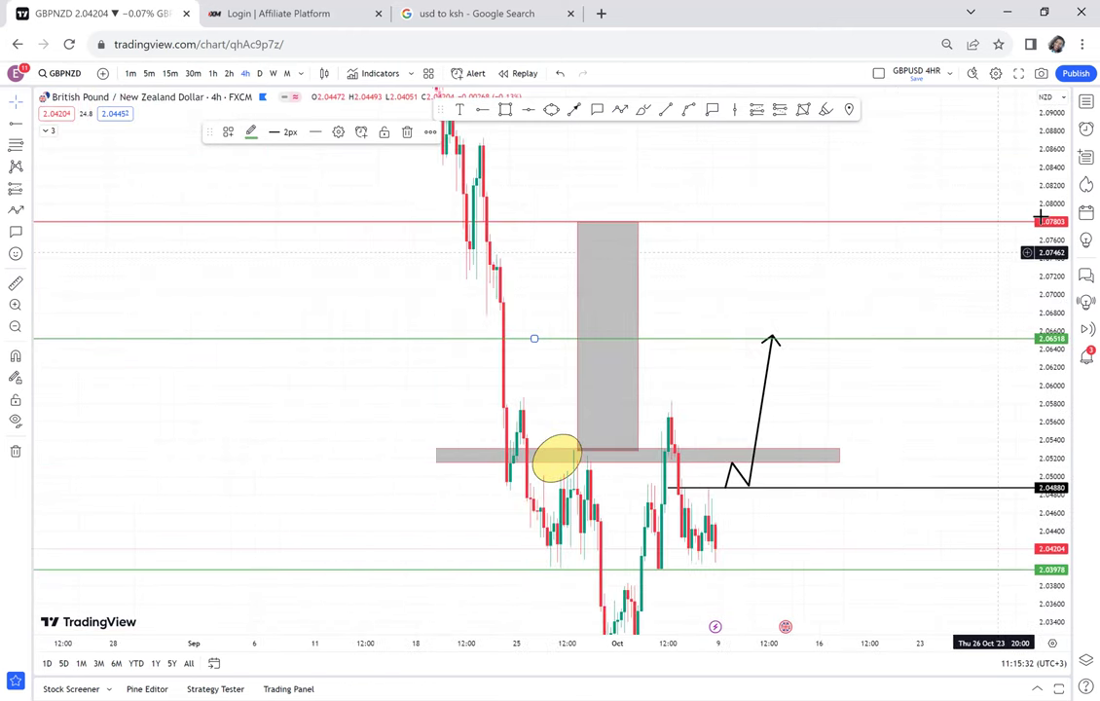
pyautogui.moveTo(1039, 372); pyautogui.dragTo(1040, 427)
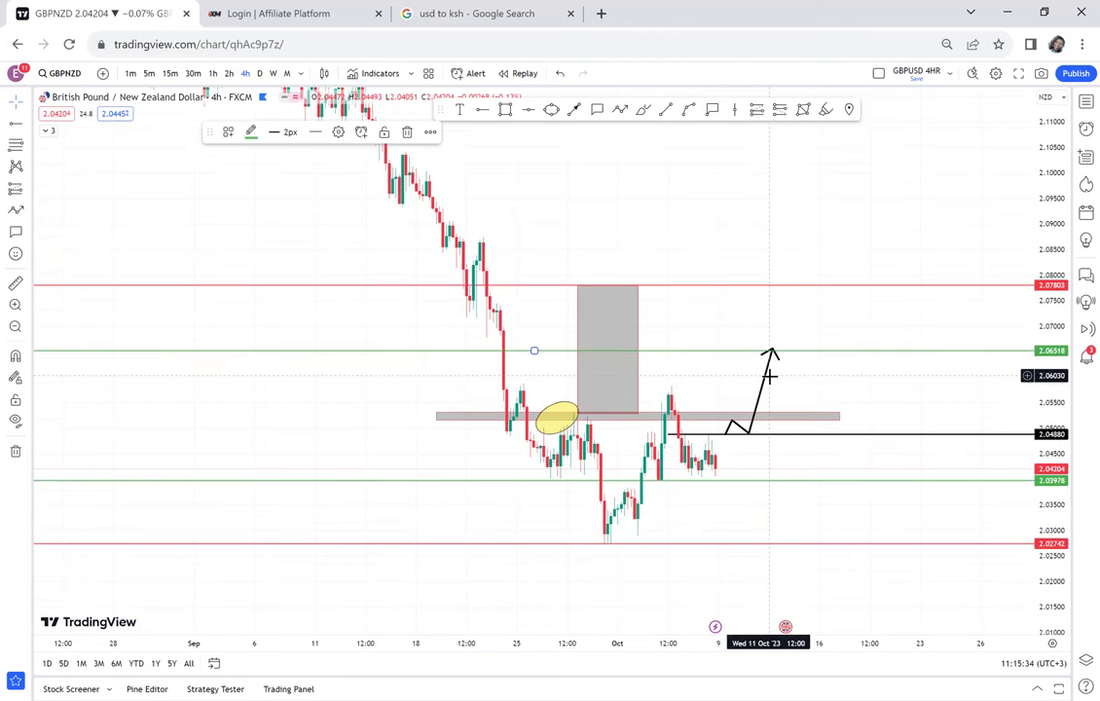
pyautogui.scroll(-3, 770, 383)
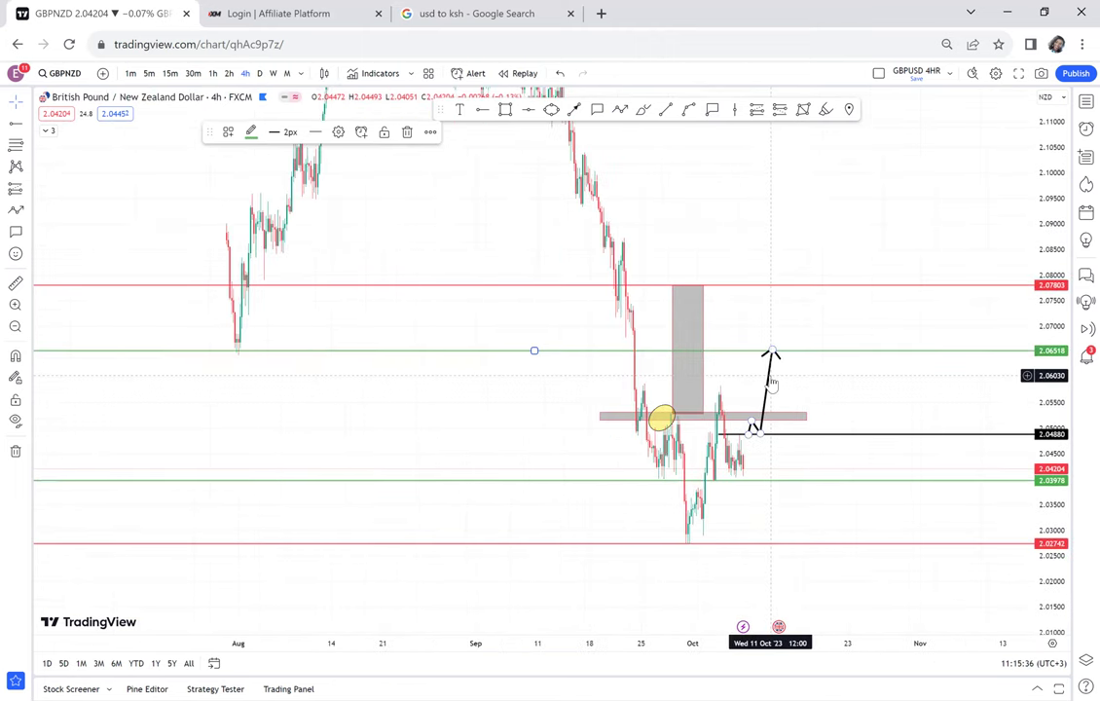
pyautogui.scroll(-2, 770, 383)
pyautogui.scroll(-1, 770, 383)
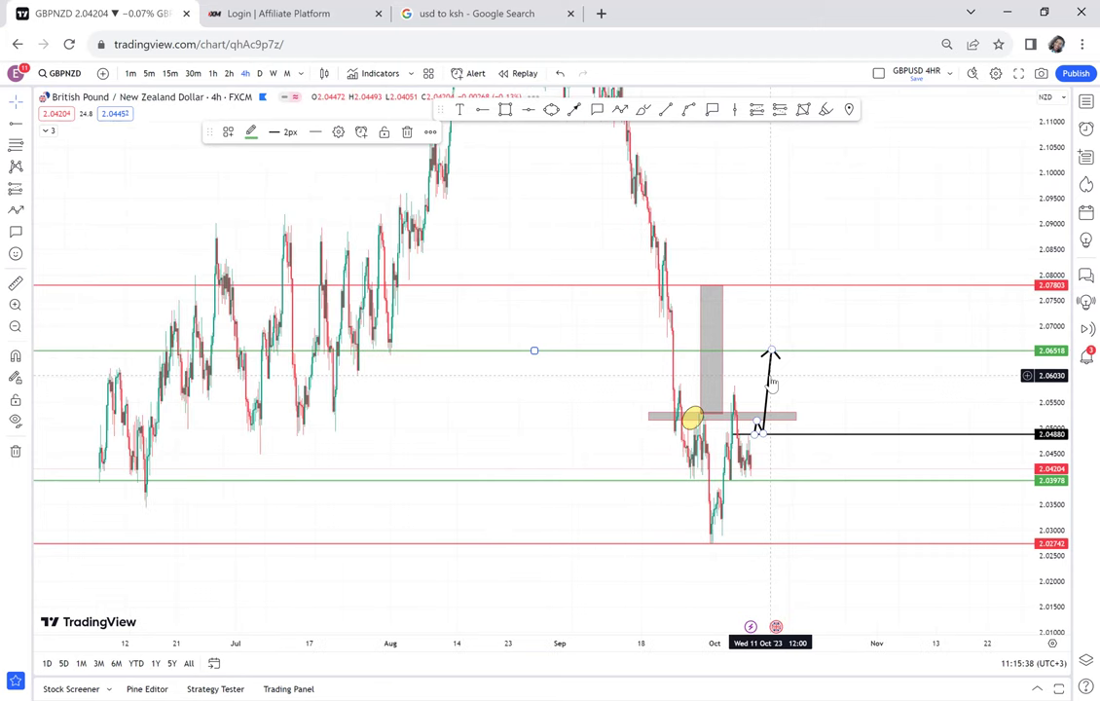
pyautogui.scroll(-1, 482, 415)
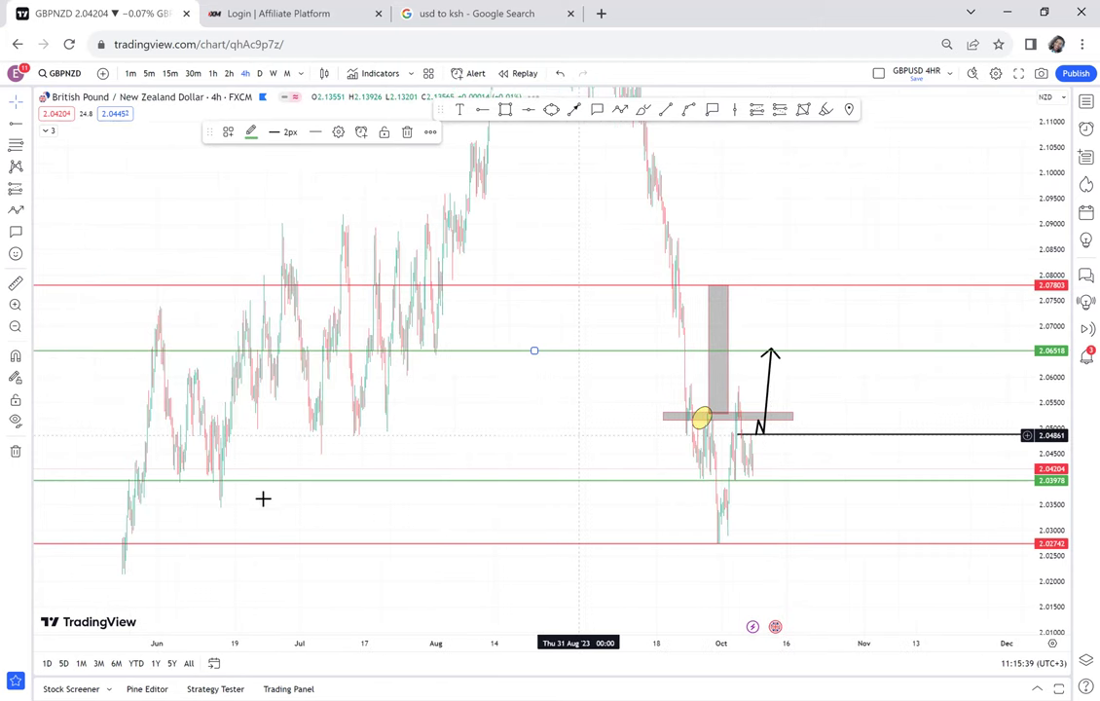
pyautogui.scroll(1, 215, 519)
pyautogui.scroll(1, 156, 534)
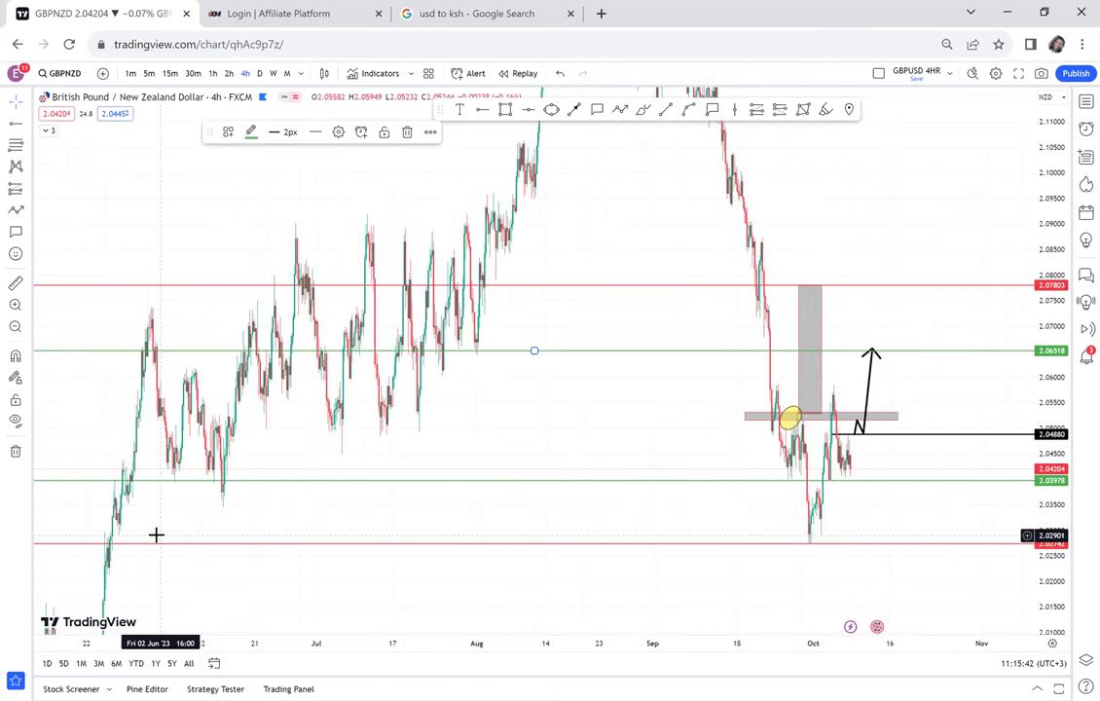
pyautogui.scroll(1, 156, 534)
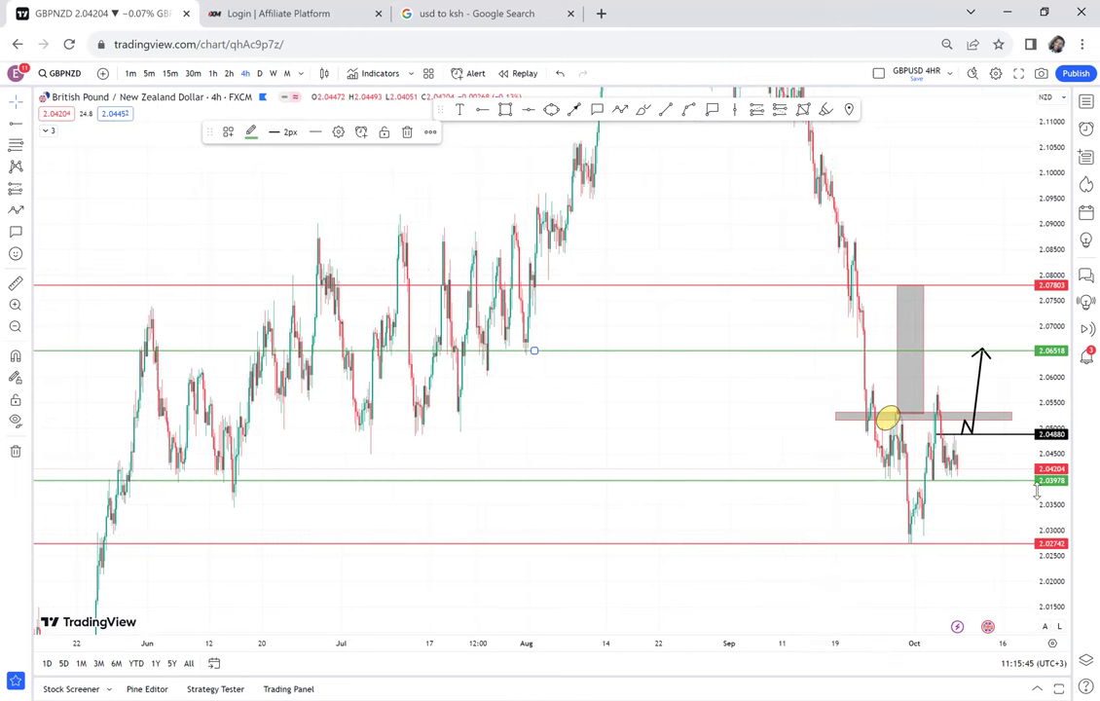
# Measure from the late May level near 2.02935 up to the August high and add a green horizontal line at about halfway, 2.09277.
pyautogui.moveTo(1036, 492); pyautogui.dragTo(1037, 615)
pyautogui.moveTo(274, 198); pyautogui.dragTo(256, 242)
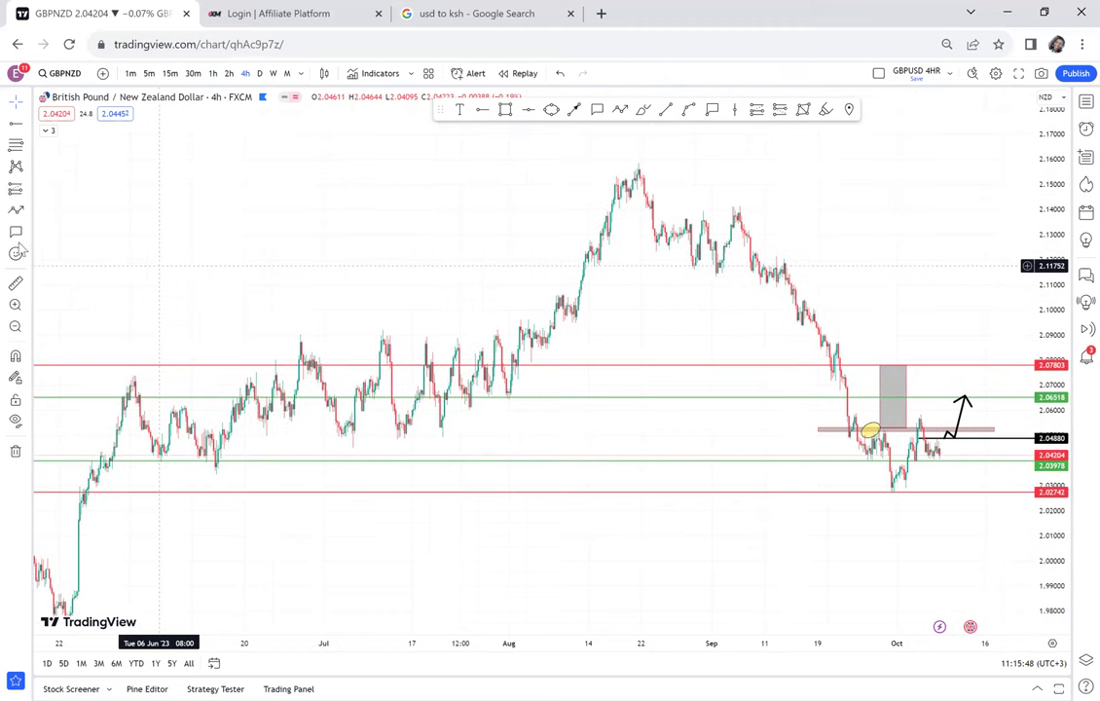
pyautogui.click(15, 283)
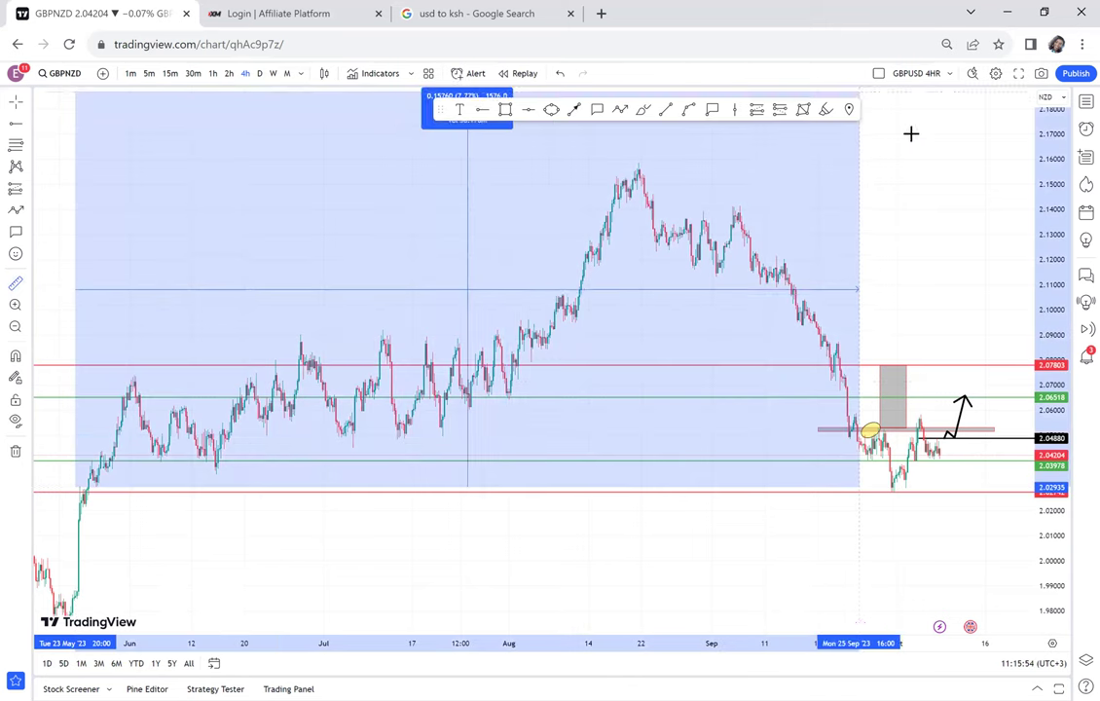
pyautogui.click(927, 165)
pyautogui.click(528, 111)
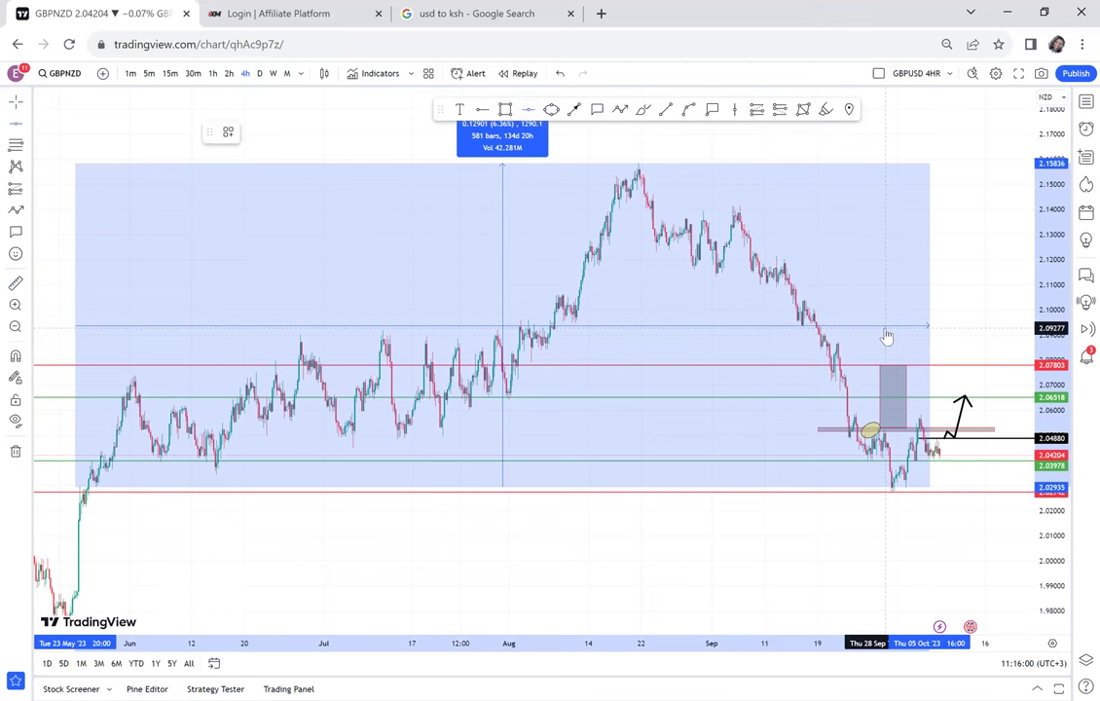
pyautogui.click(886, 333)
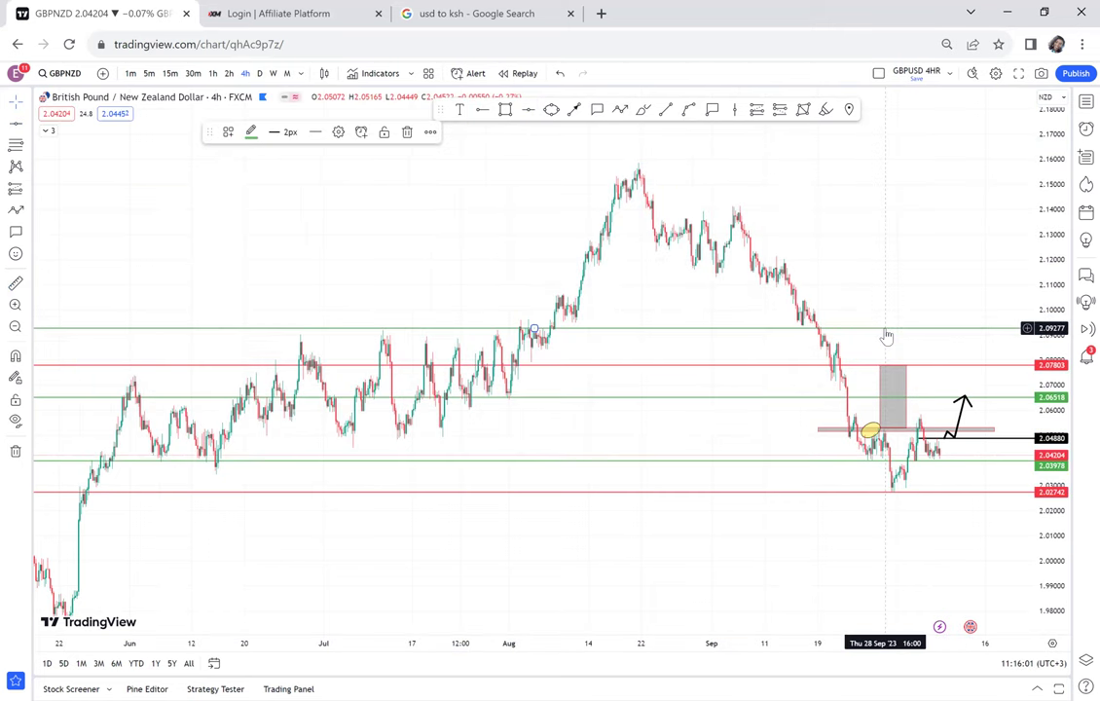
# Measure the price move from the late May level near 2.02935 up to the green line at 2.09277.
pyautogui.click(16, 284)
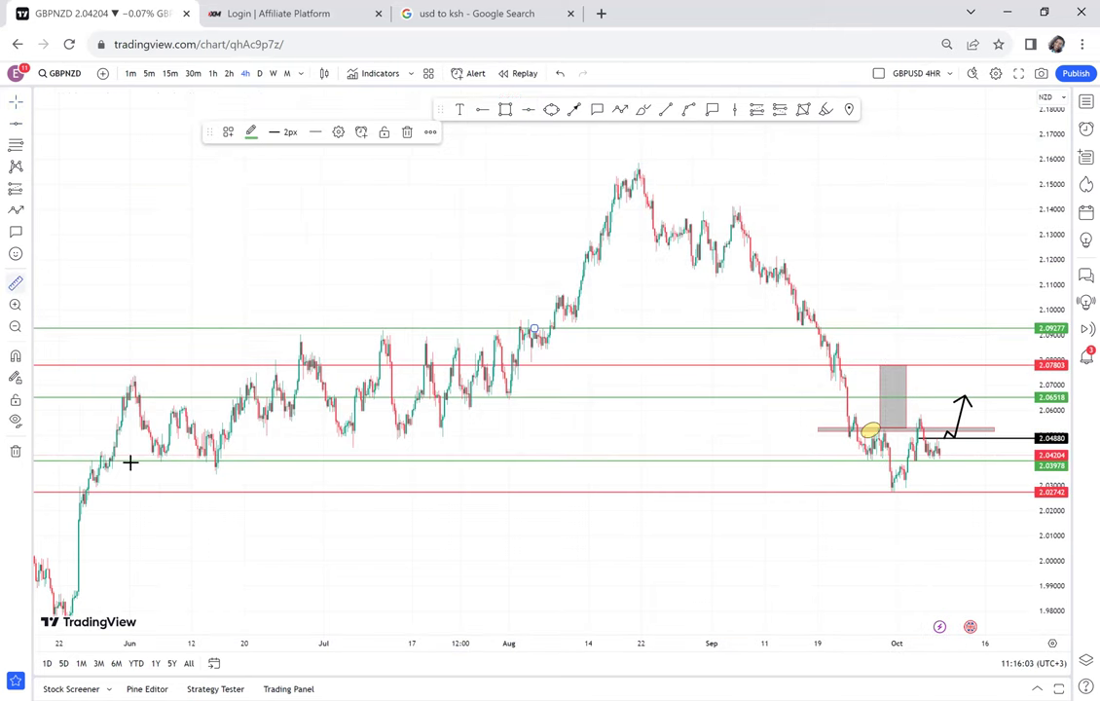
pyautogui.click(71, 487)
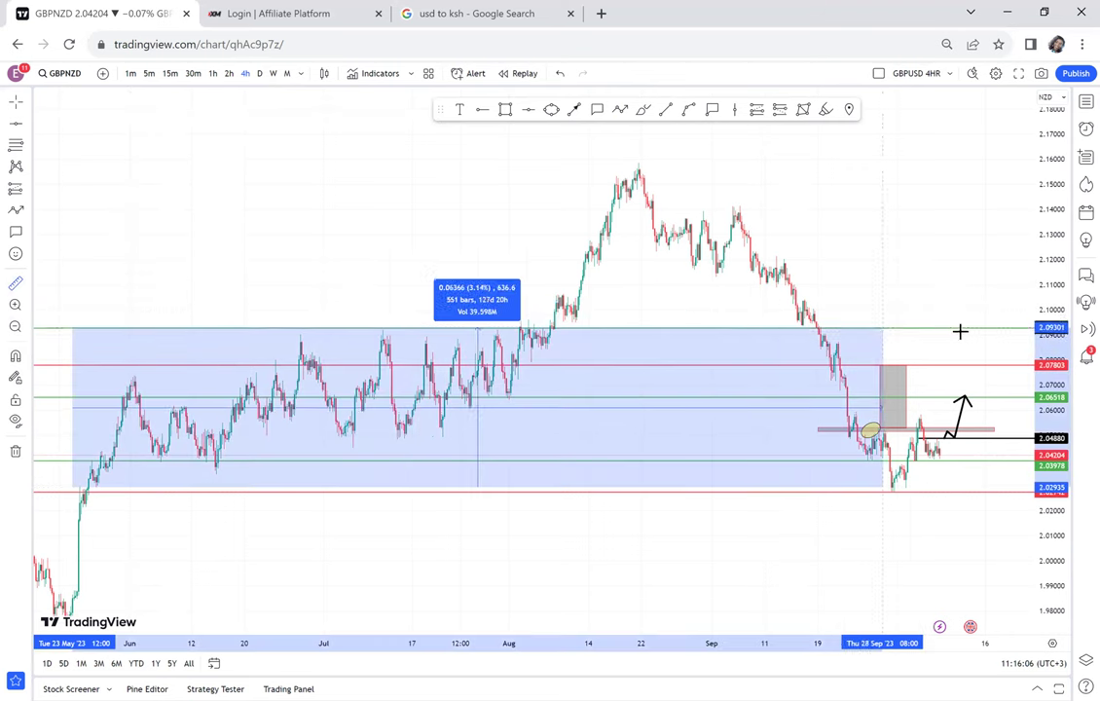
pyautogui.click(970, 329)
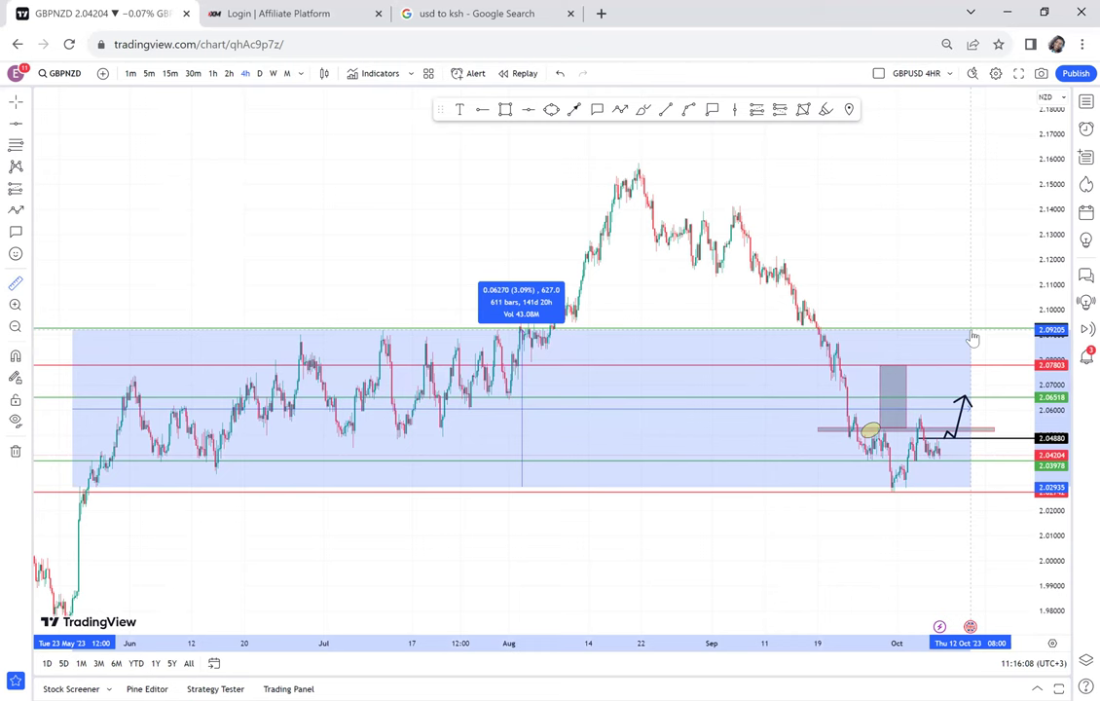
pyautogui.click(951, 312)
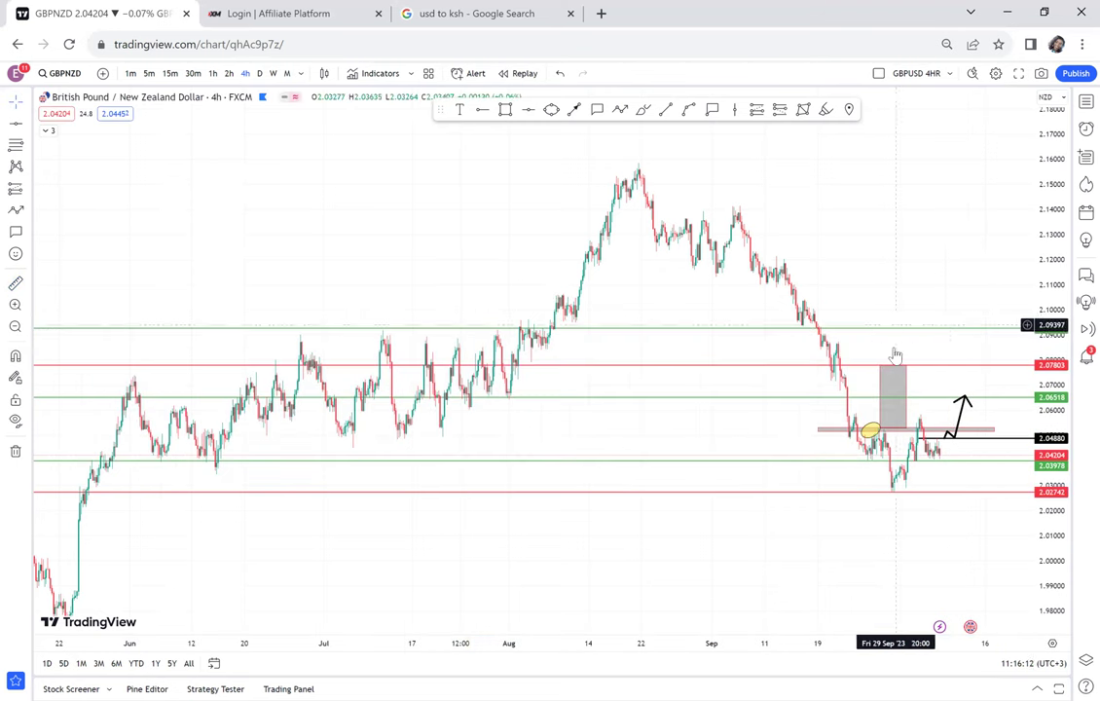
# Draw a rectangular resistance zone across the late September and early October highs, from about 2.05897 to 2.05685, spanning 22 September to 5 October.
pyautogui.moveTo(1037, 487); pyautogui.dragTo(911, 199)
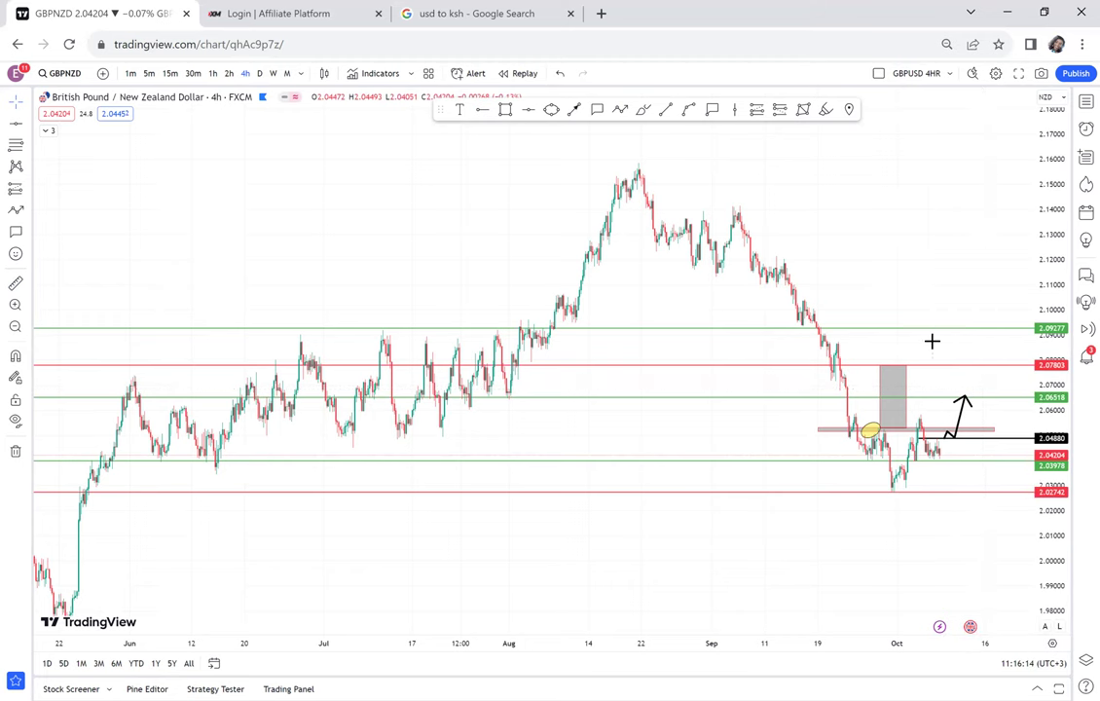
pyautogui.moveTo(920, 340); pyautogui.dragTo(582, 175)
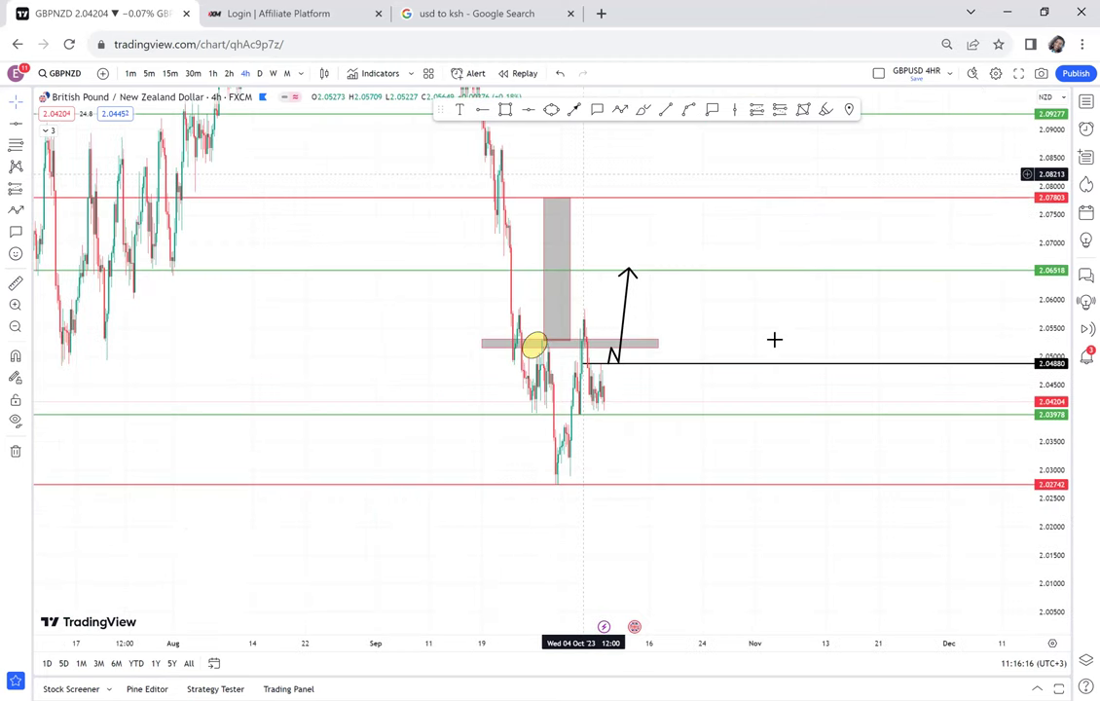
pyautogui.scroll(1, 774, 339)
pyautogui.scroll(4, 774, 338)
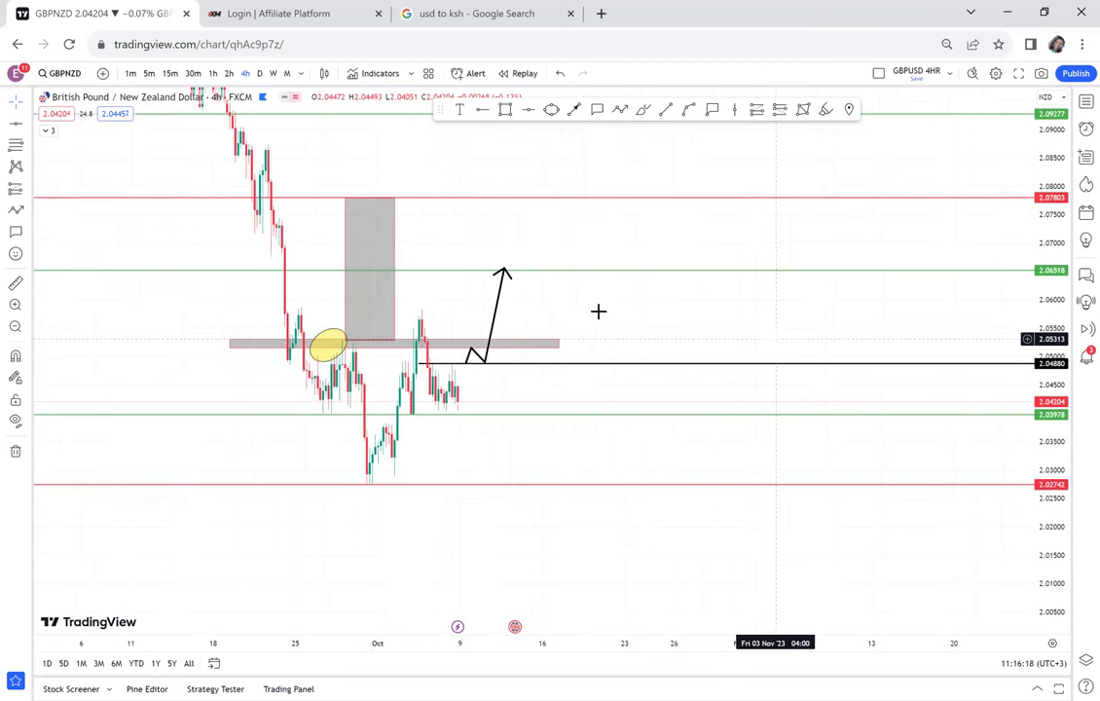
pyautogui.hscroll(-1, 598, 312)
pyautogui.scroll(1, 527, 277)
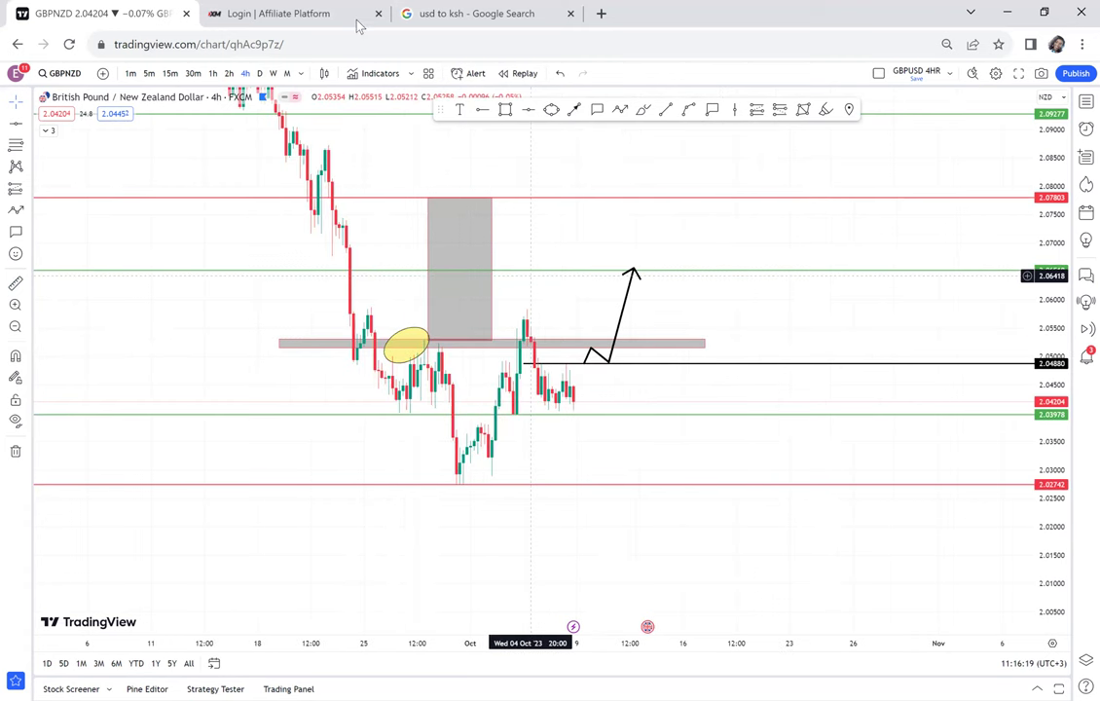
pyautogui.scroll(2, 527, 277)
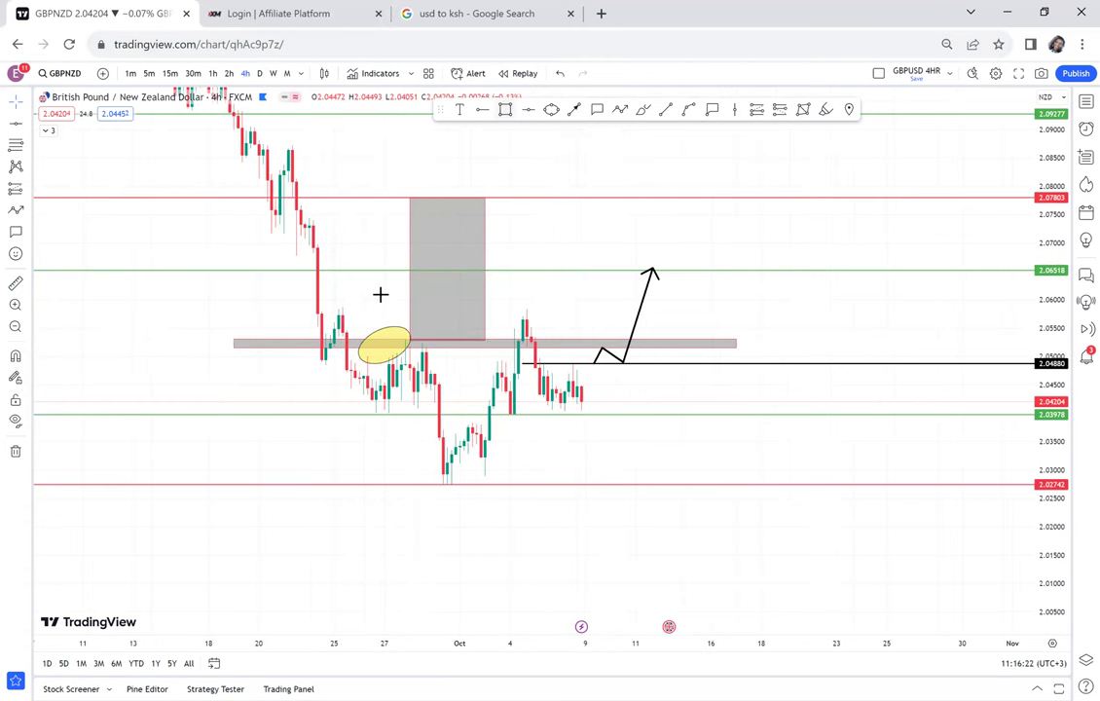
pyautogui.hotkey('alt', 'shift', 'r')
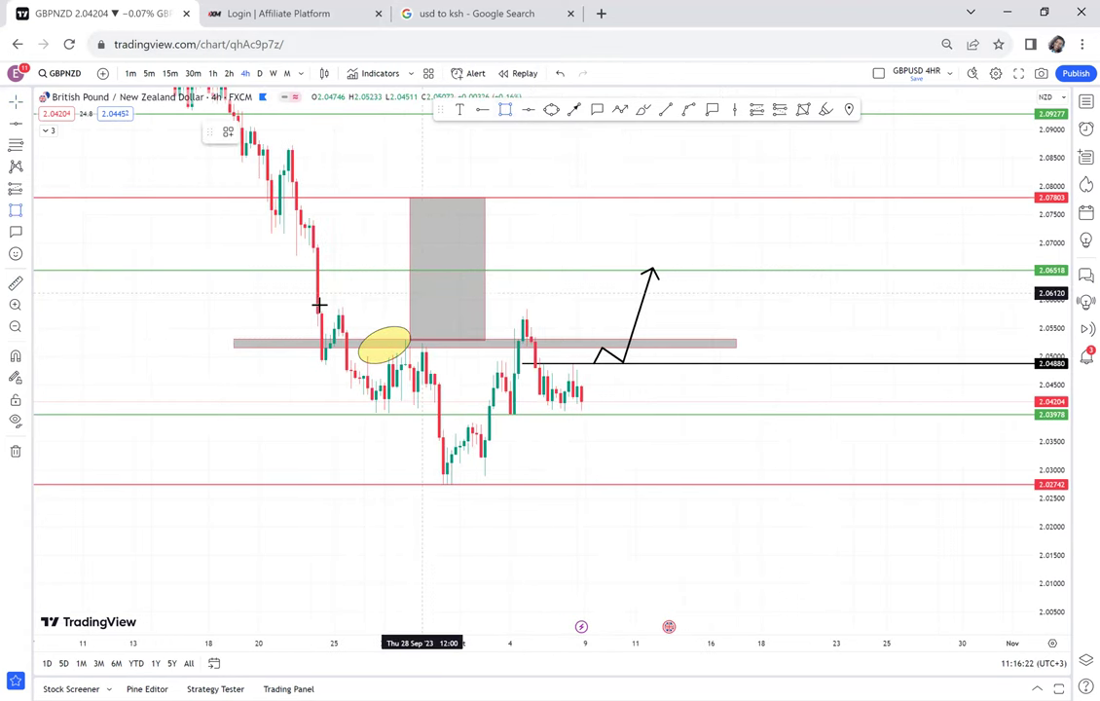
pyautogui.click(522, 311)
pyautogui.click(542, 314)
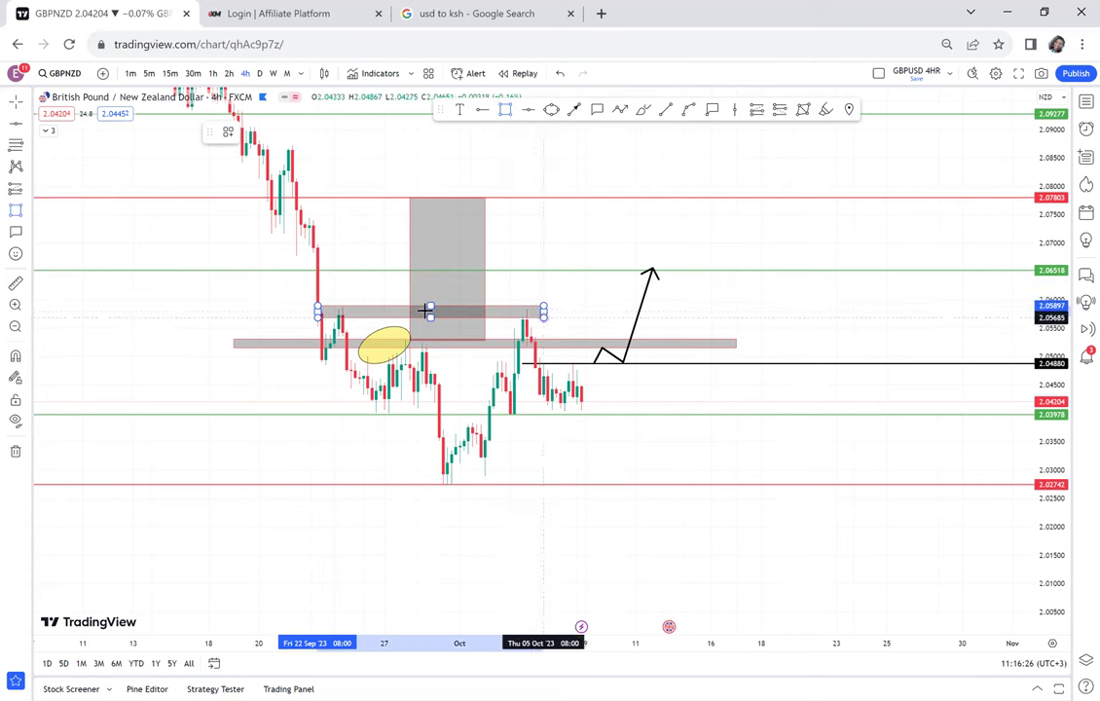
# Check the new resistance zone on the daily and weekly charts, and return to the 4-hour chart to examine the marked levels.
pyautogui.click(259, 74)
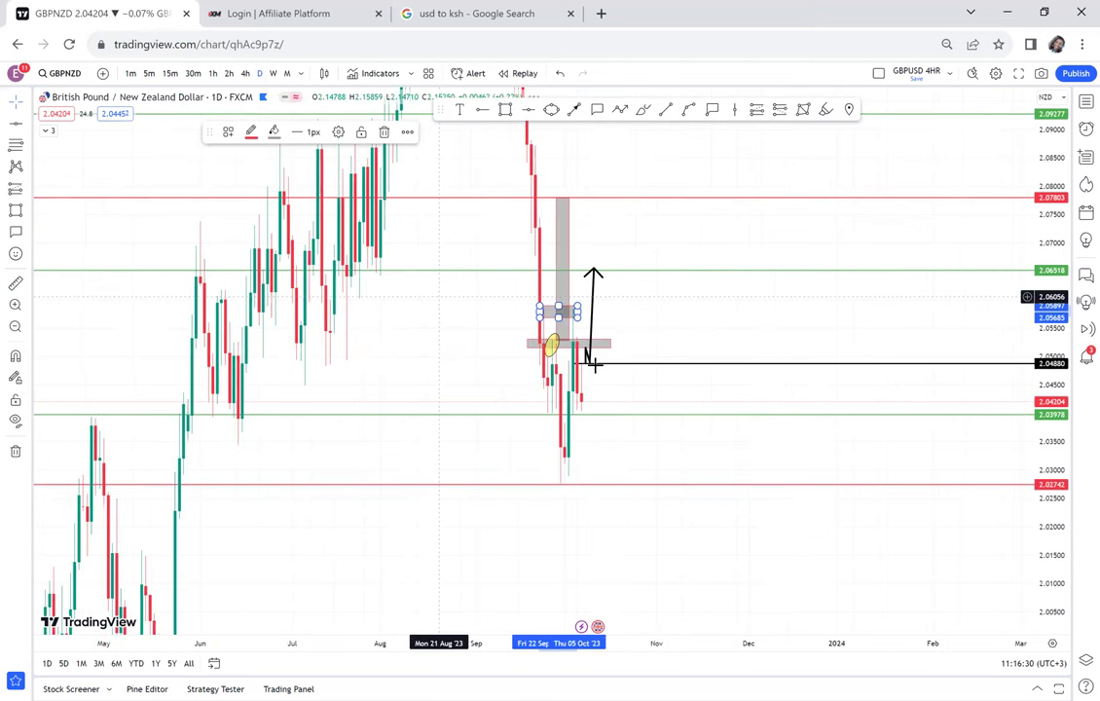
pyautogui.scroll(3, 589, 359)
pyautogui.scroll(4, 596, 355)
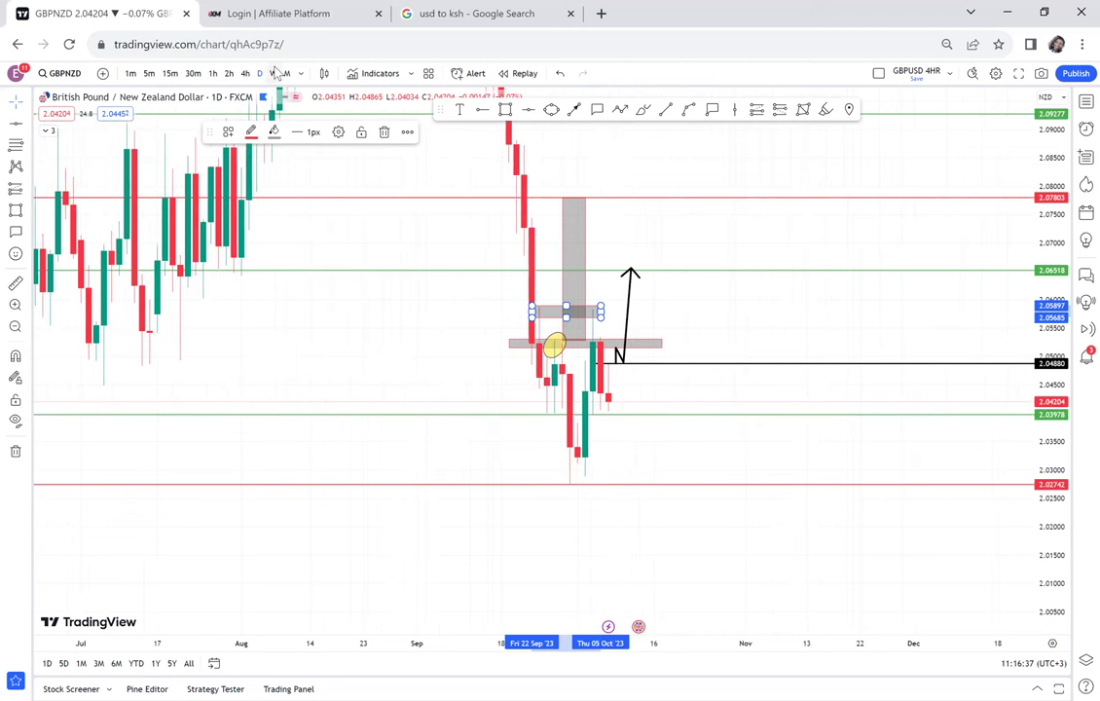
pyautogui.click(273, 73)
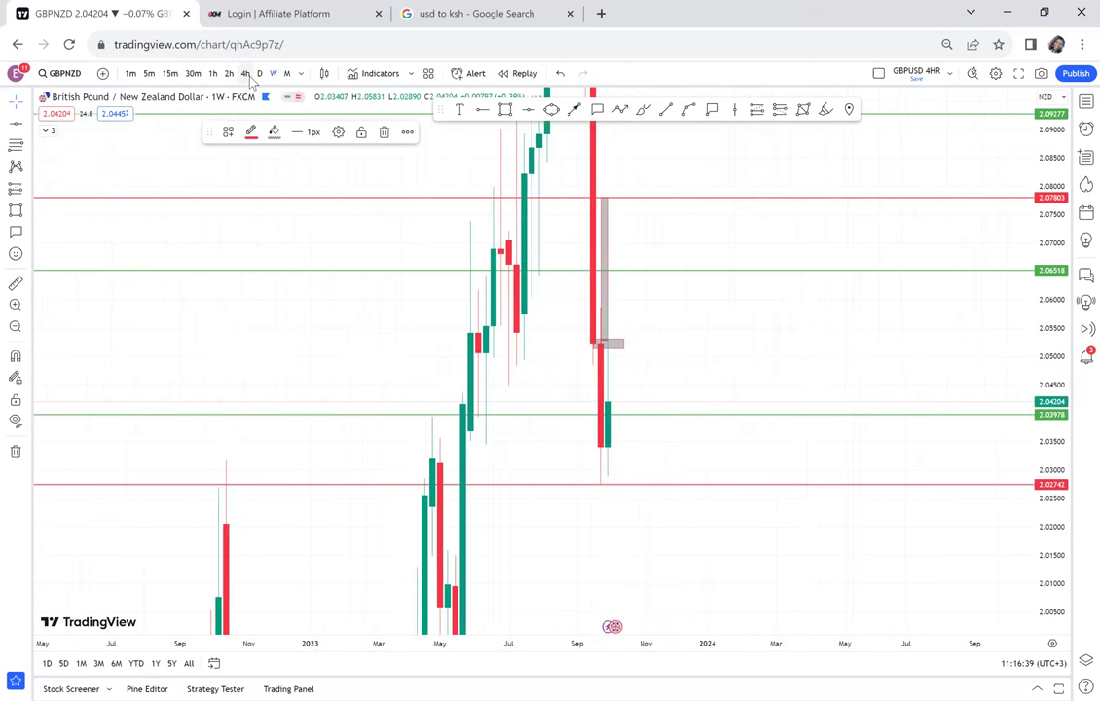
pyautogui.click(249, 77)
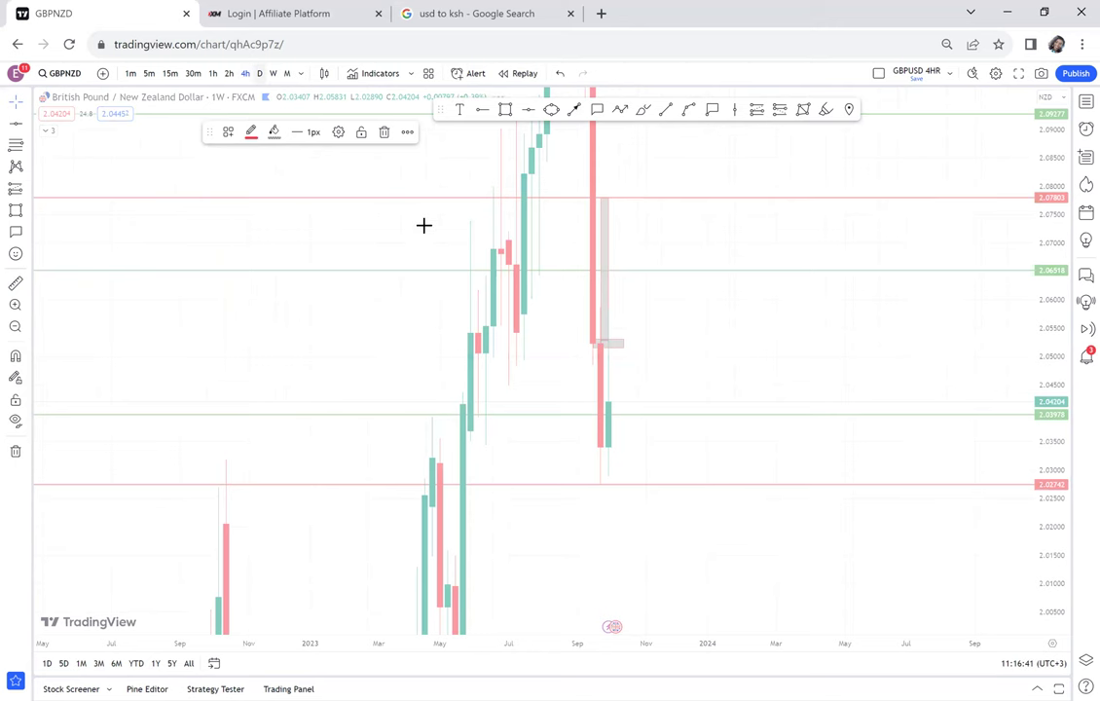
pyautogui.scroll(-5, 494, 282)
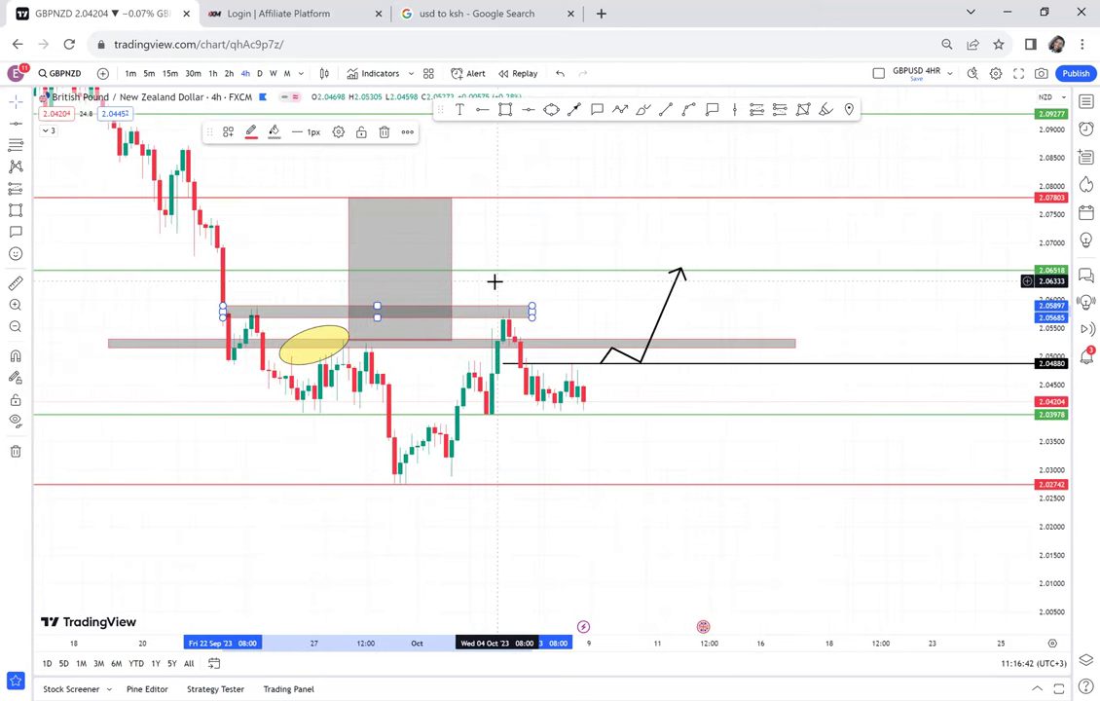
pyautogui.moveTo(265, 437); pyautogui.dragTo(369, 370)
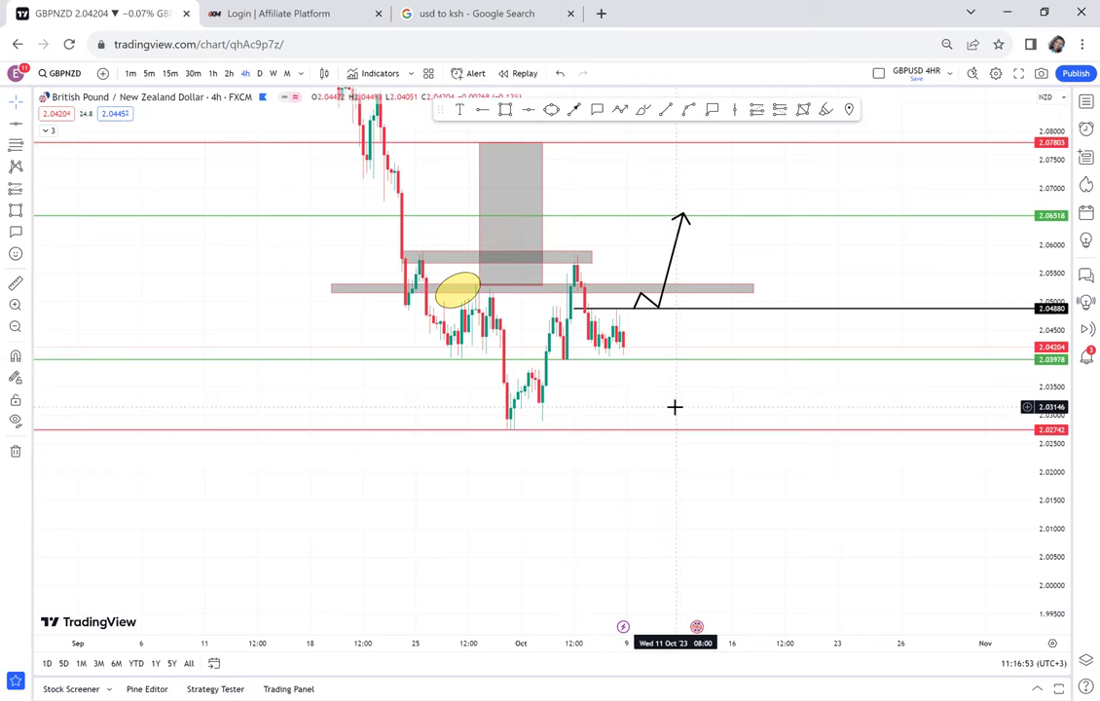
pyautogui.moveTo(762, 249); pyautogui.dragTo(724, 310)
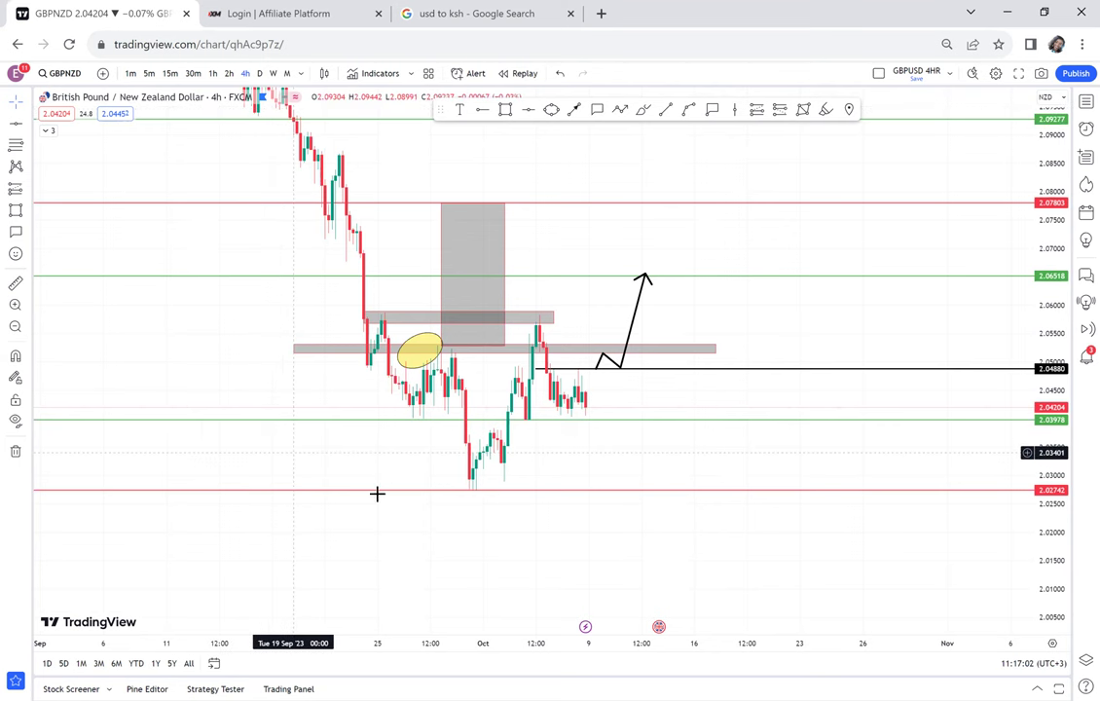
pyautogui.moveTo(616, 171); pyautogui.dragTo(621, 506)
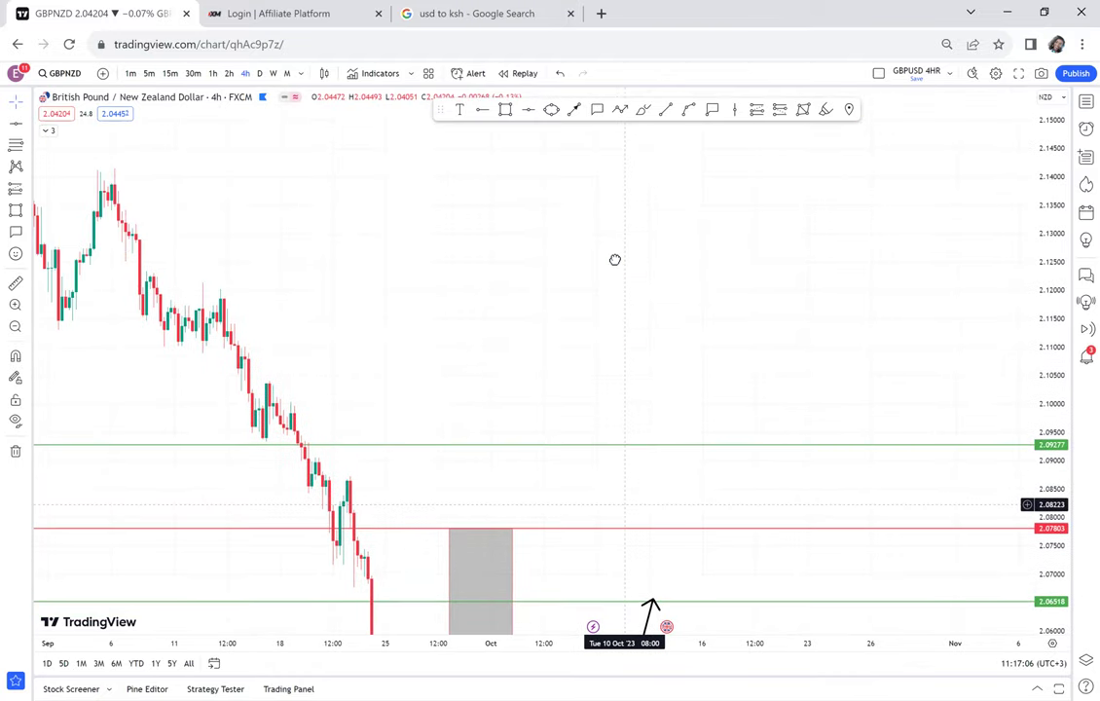
pyautogui.moveTo(615, 260); pyautogui.dragTo(606, 251)
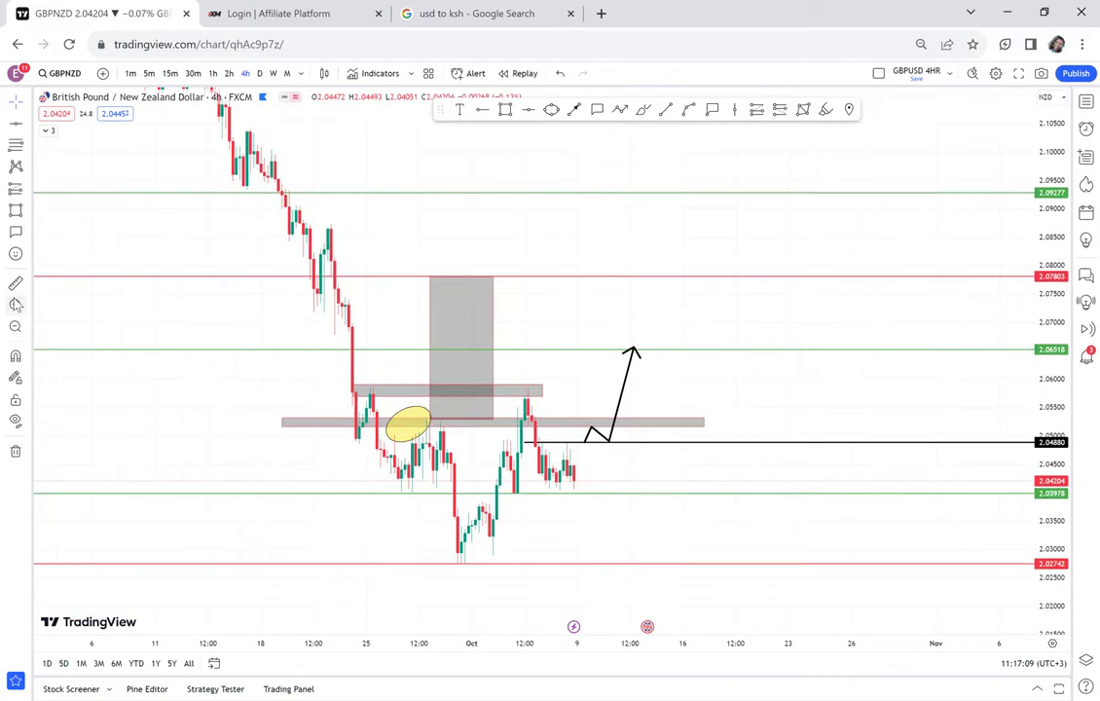
# Measure the potential rise from the current price near 2.04250 up past the green 2.06518 line at the path arrow's tip.
pyautogui.click(13, 292)
pyautogui.click(577, 478)
pyautogui.moveTo(616, 425); pyautogui.dragTo(632, 290)
pyautogui.moveTo(622, 392); pyautogui.dragTo(623, 428)
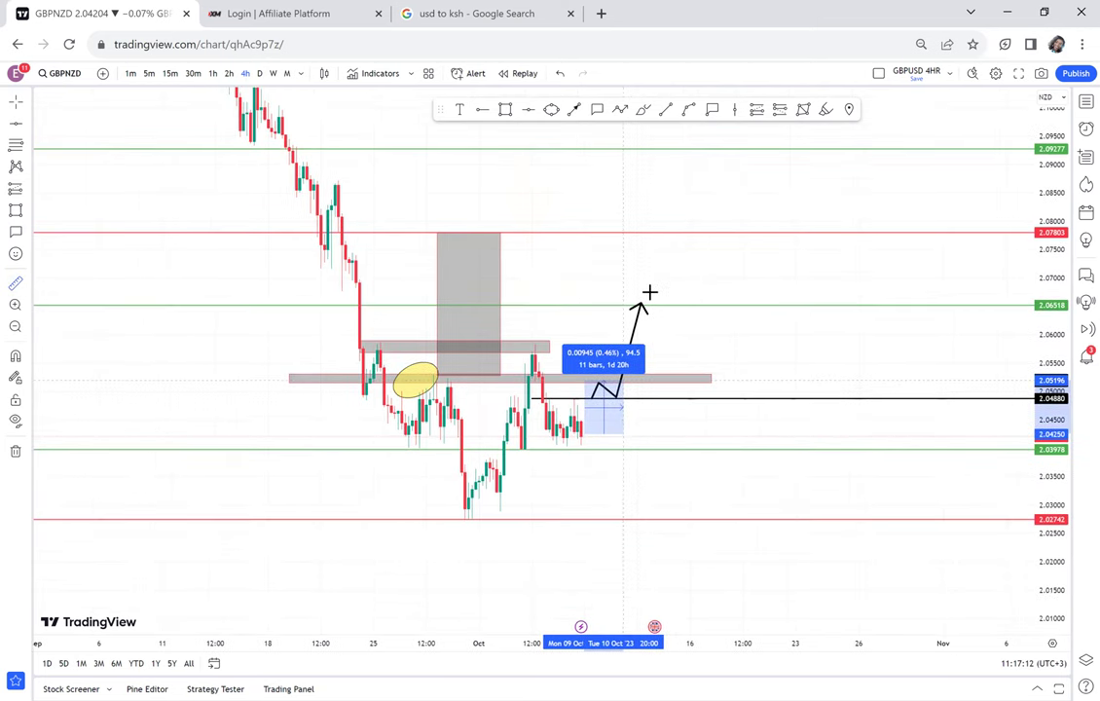
pyautogui.click(655, 281)
pyautogui.click(710, 319)
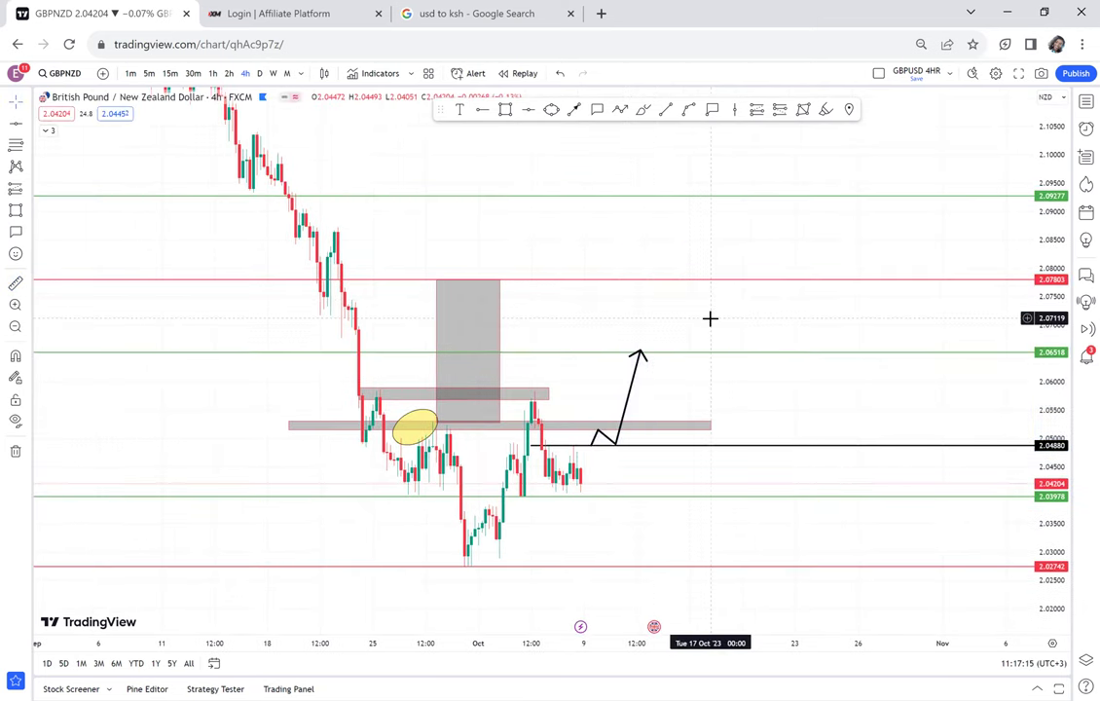
pyautogui.scroll(-3, 710, 318)
pyautogui.scroll(4, 710, 317)
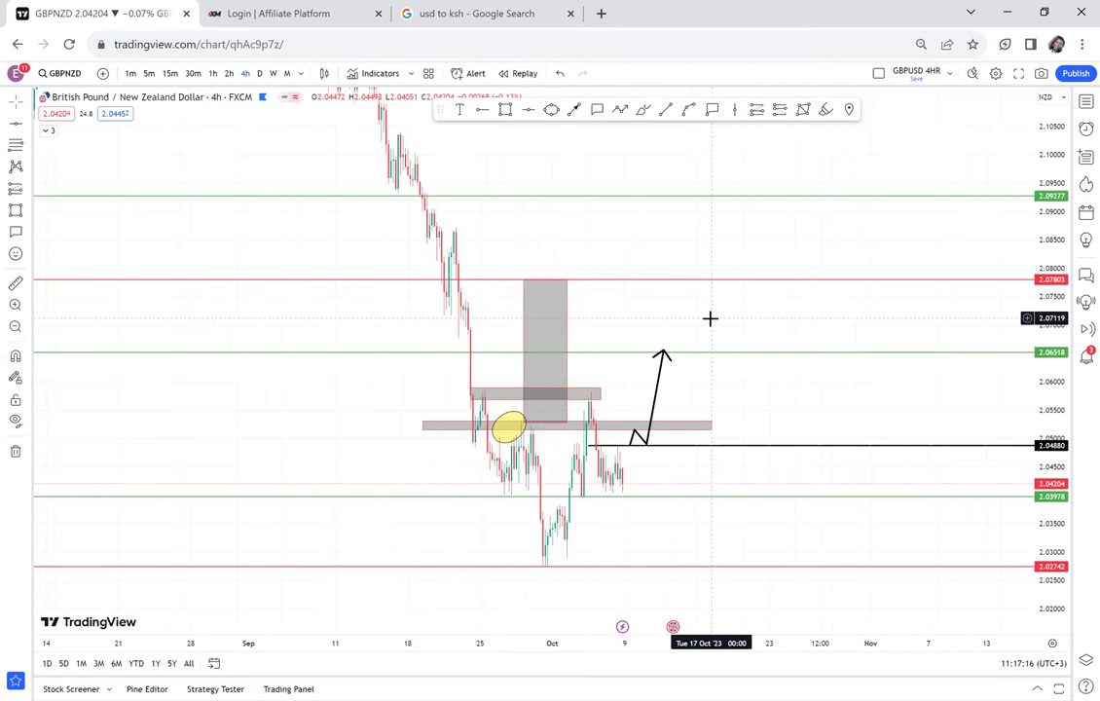